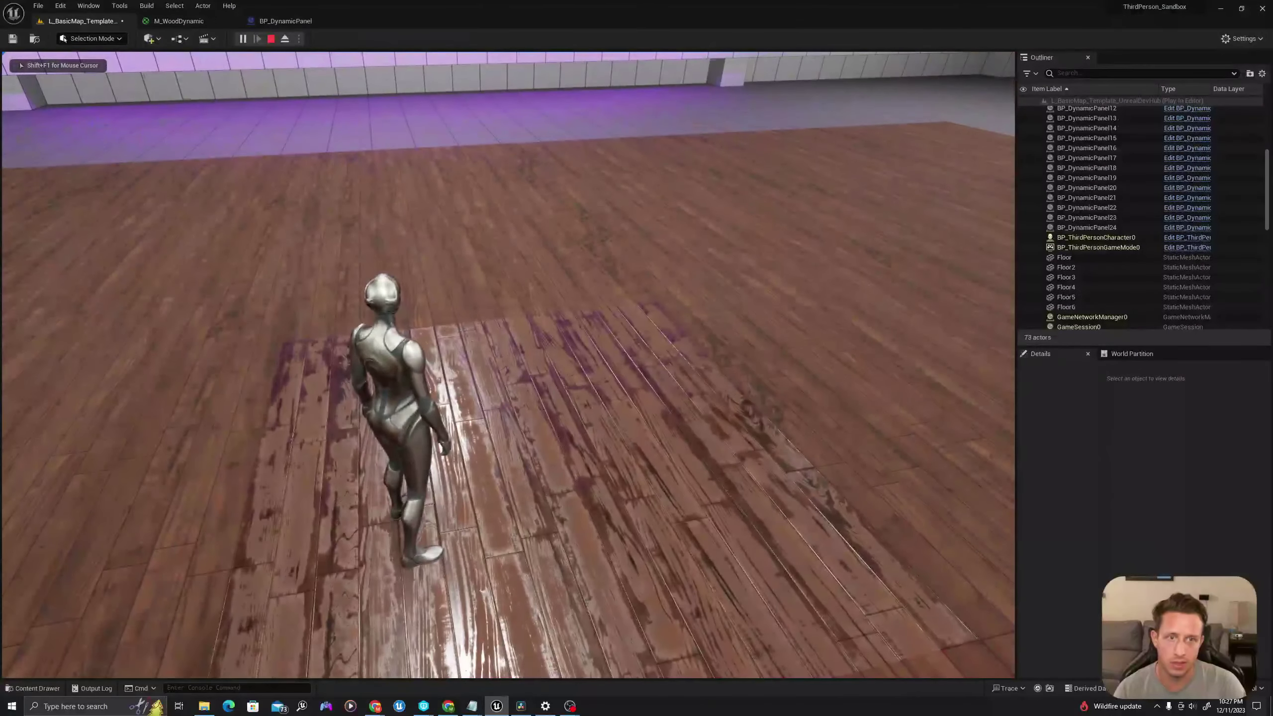
Run the character across the wooden floor in the play session to examine how the panels change their look
key(a)
key(w)
key(a)
key(w)
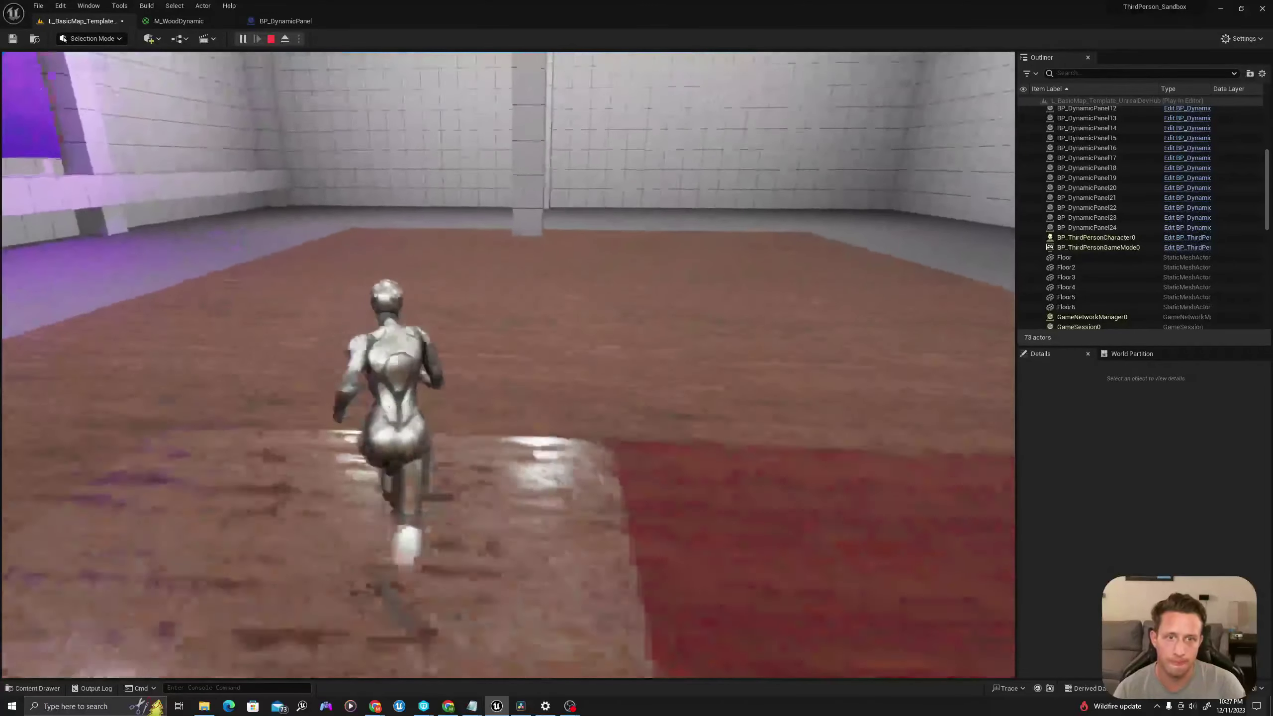
key(a)
key(w)
key(w)
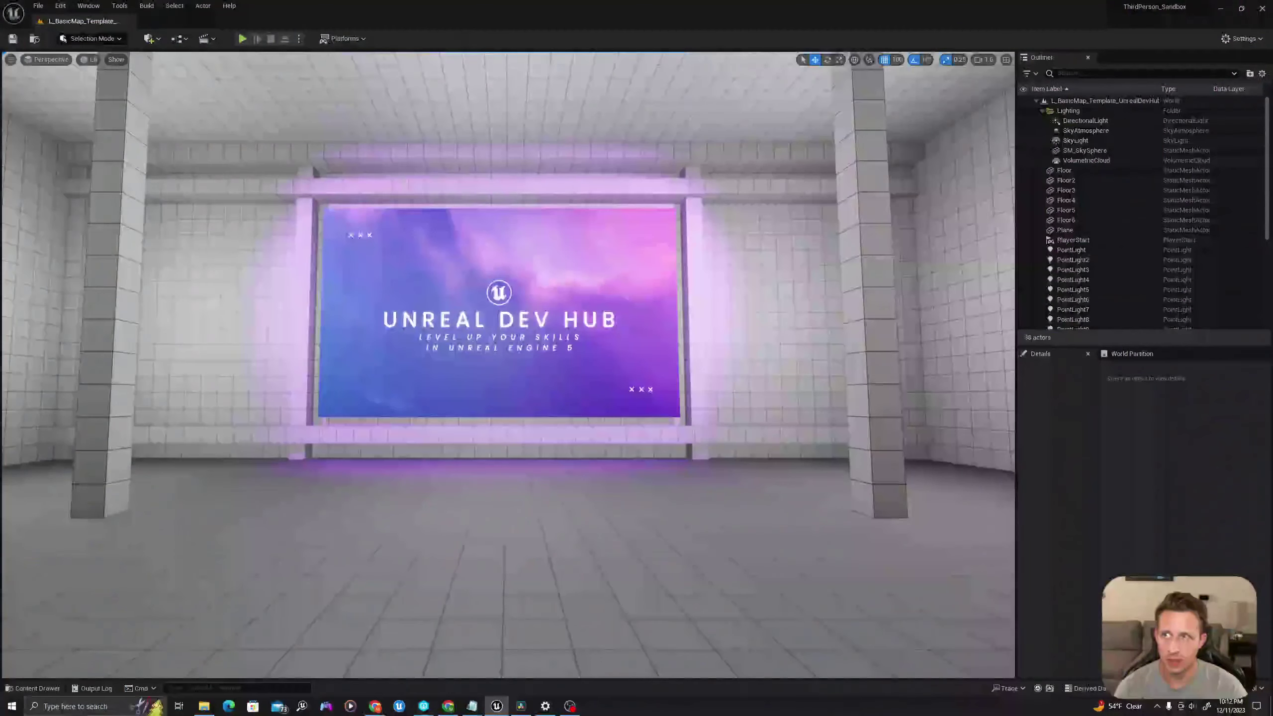
Create a new material named M_WoodDynamic in the DynamicMaterialInstancesTimeline folder
key(ctrl+space)
ctrl+scroll(434, 538, up, 3)
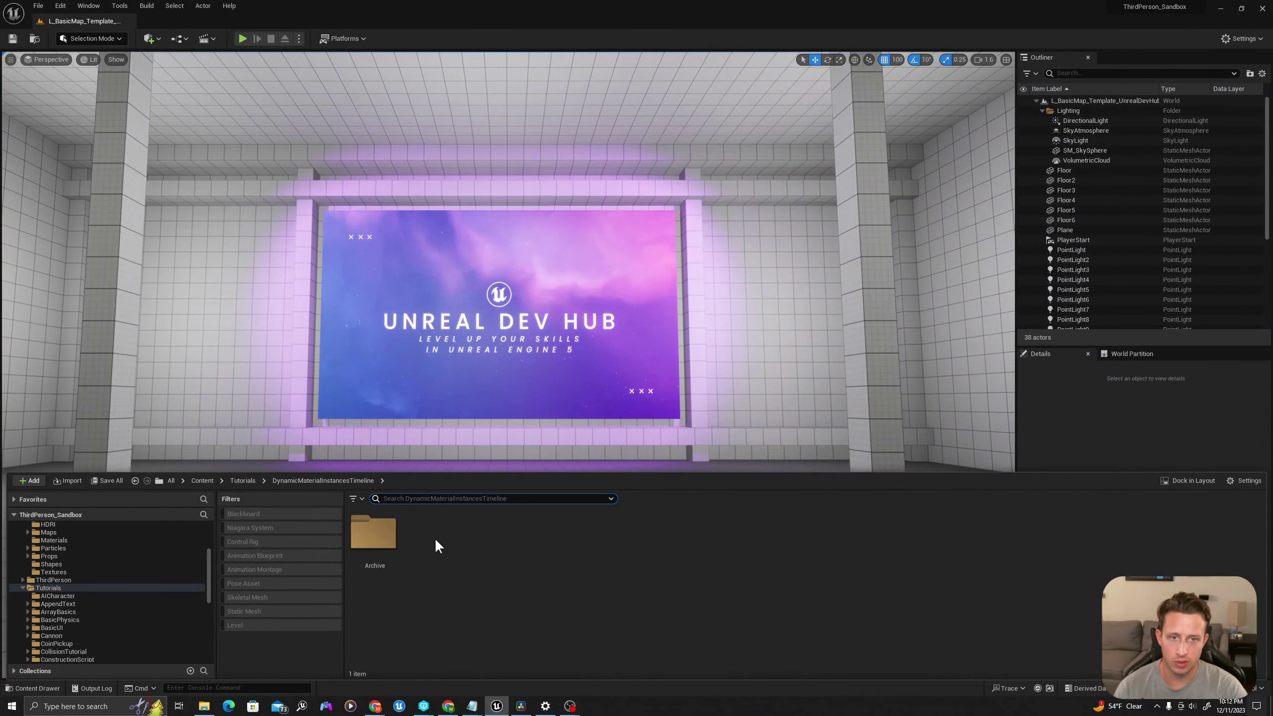
right_click(463, 542)
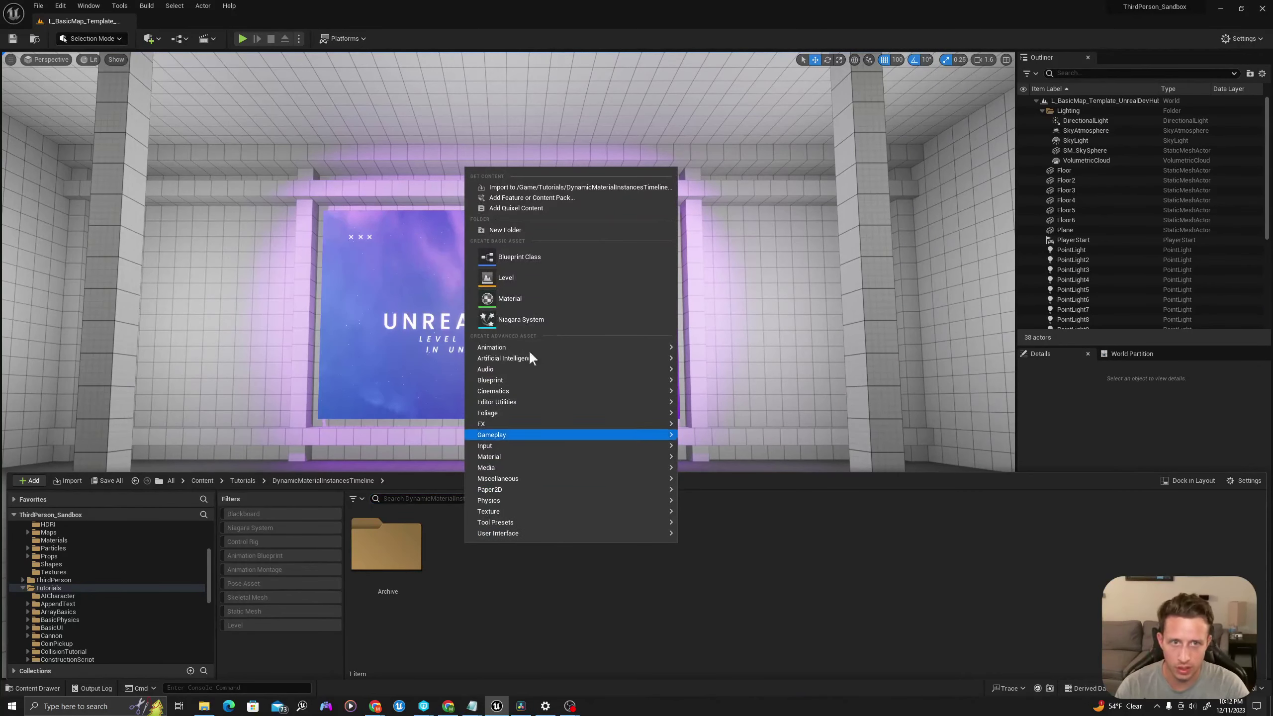
click(511, 299)
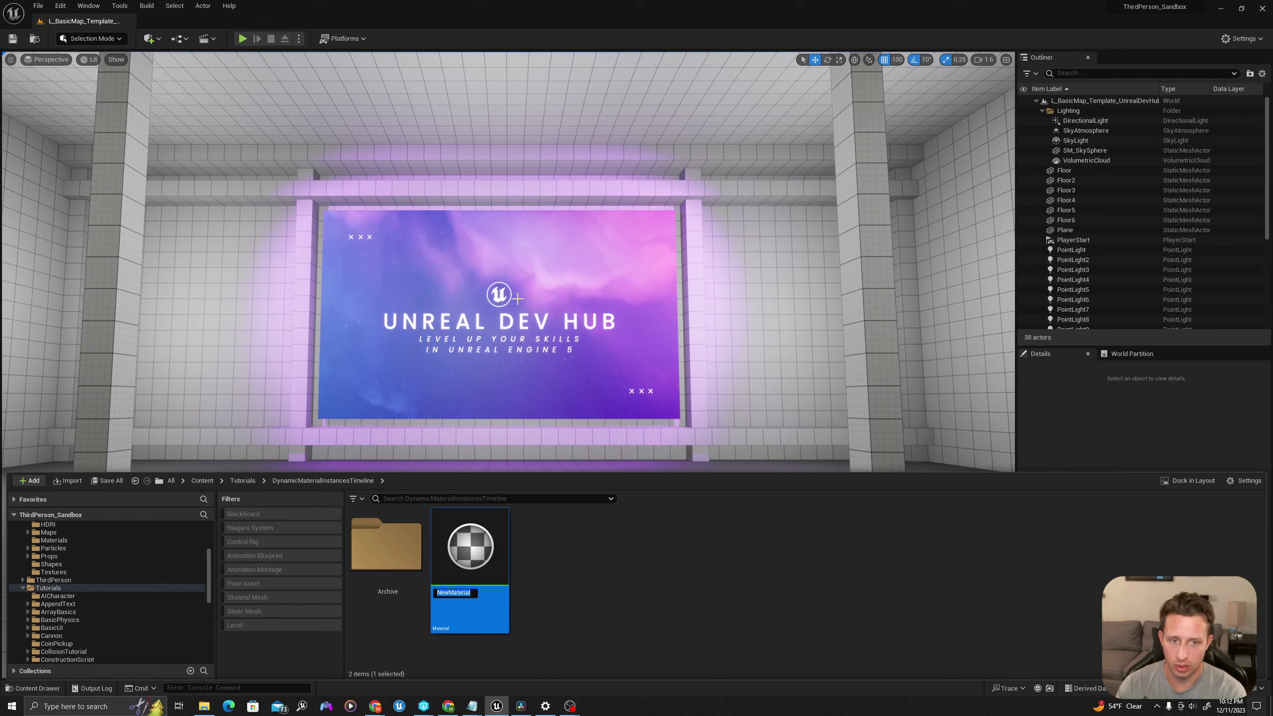
text(M_WoodDynamic)
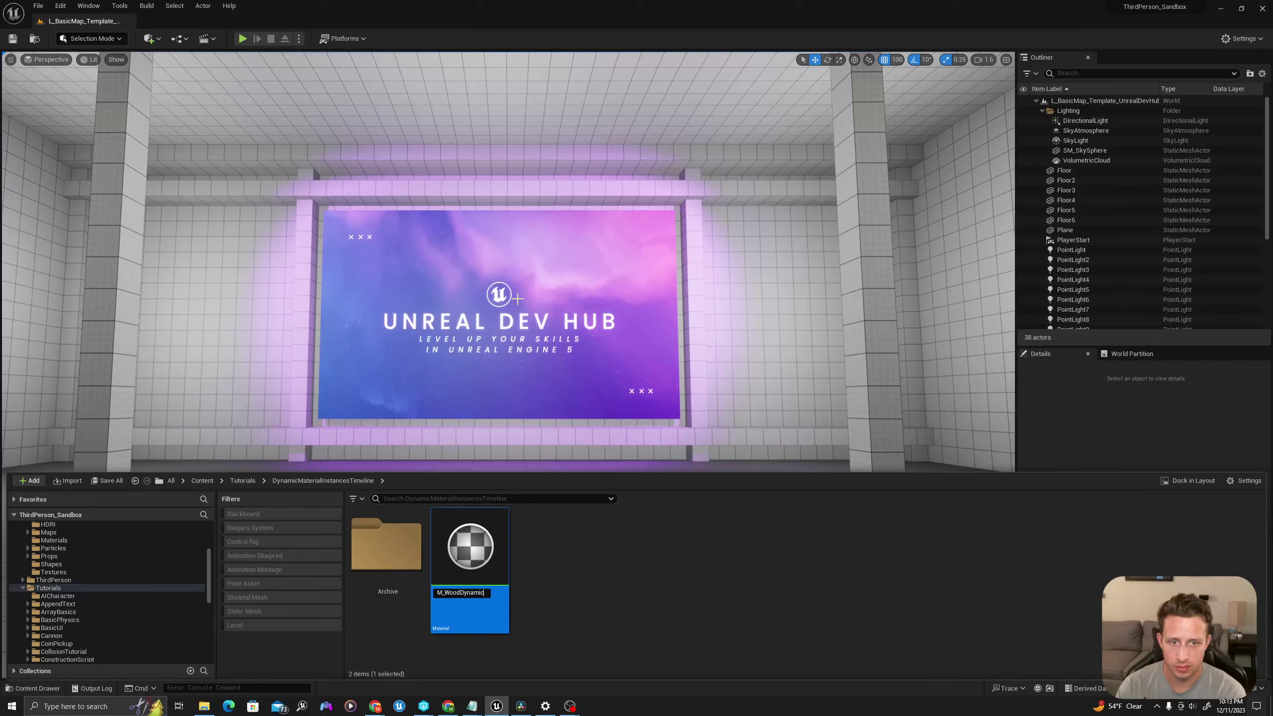
key(Return)
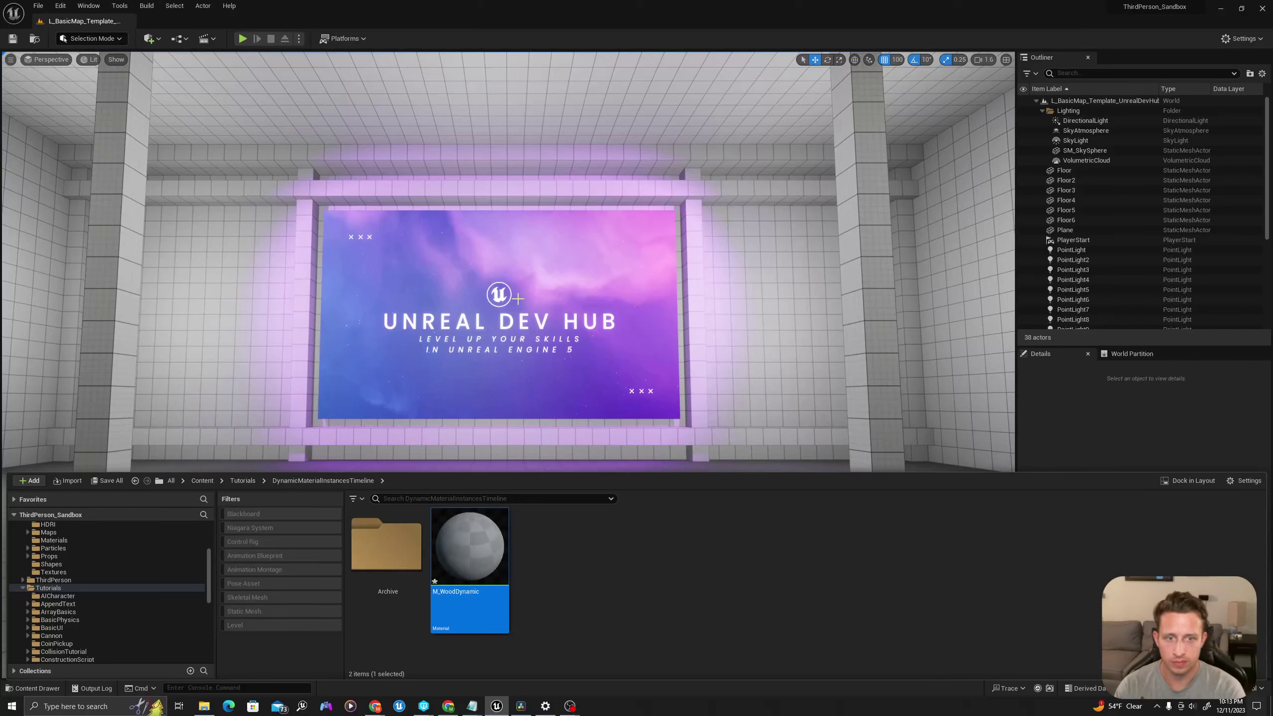
Create a Blueprint class named BP_DynamicPanel in the same folder as the M_WoodDynamic material
right_click(586, 549)
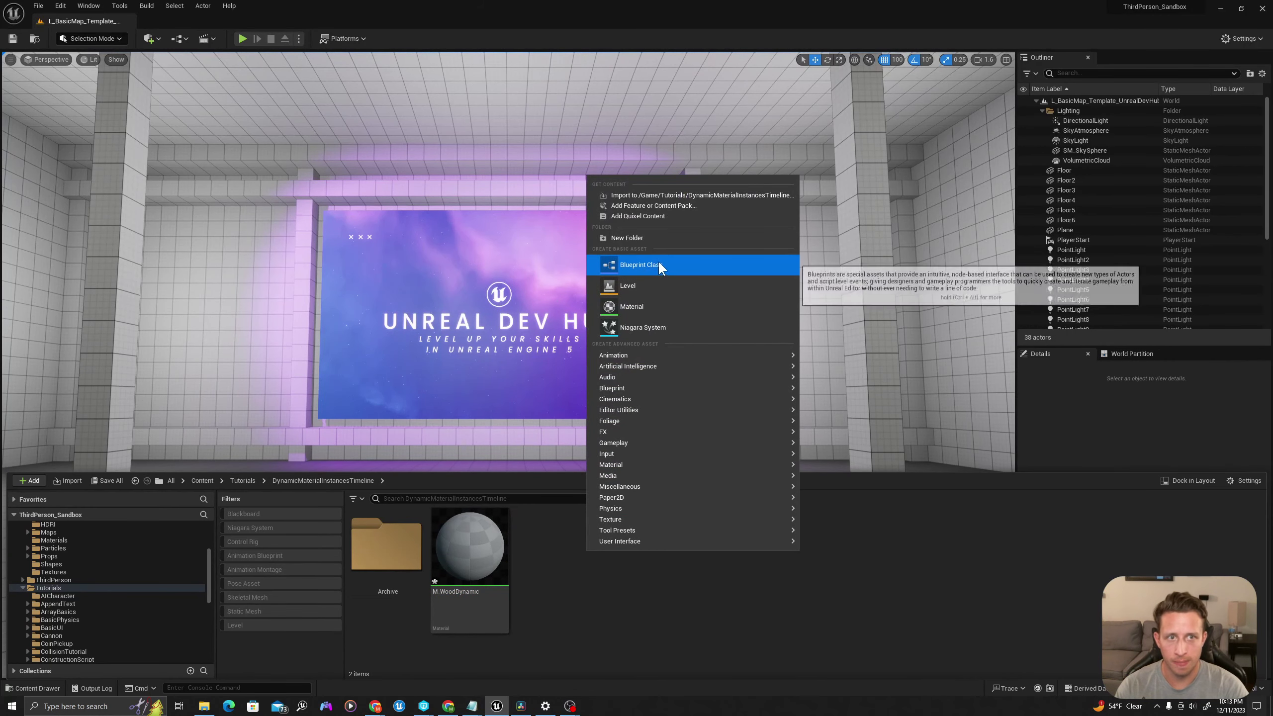
click(639, 265)
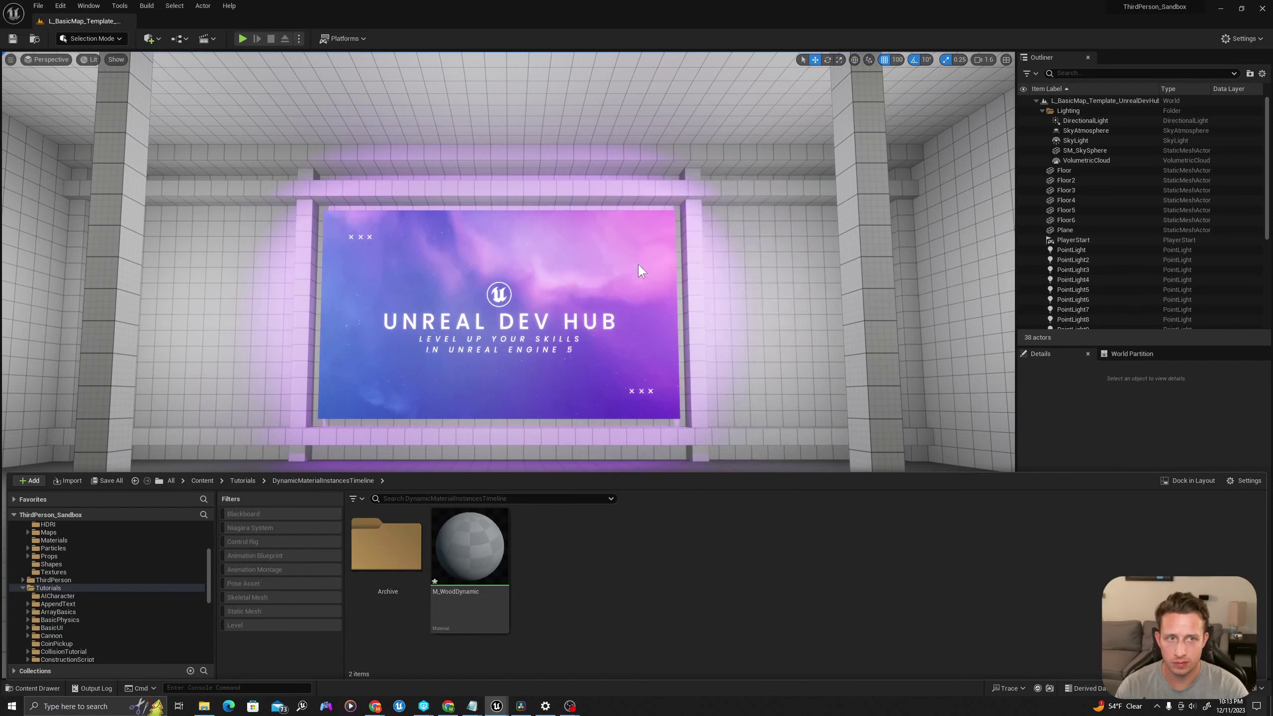
click(521, 263)
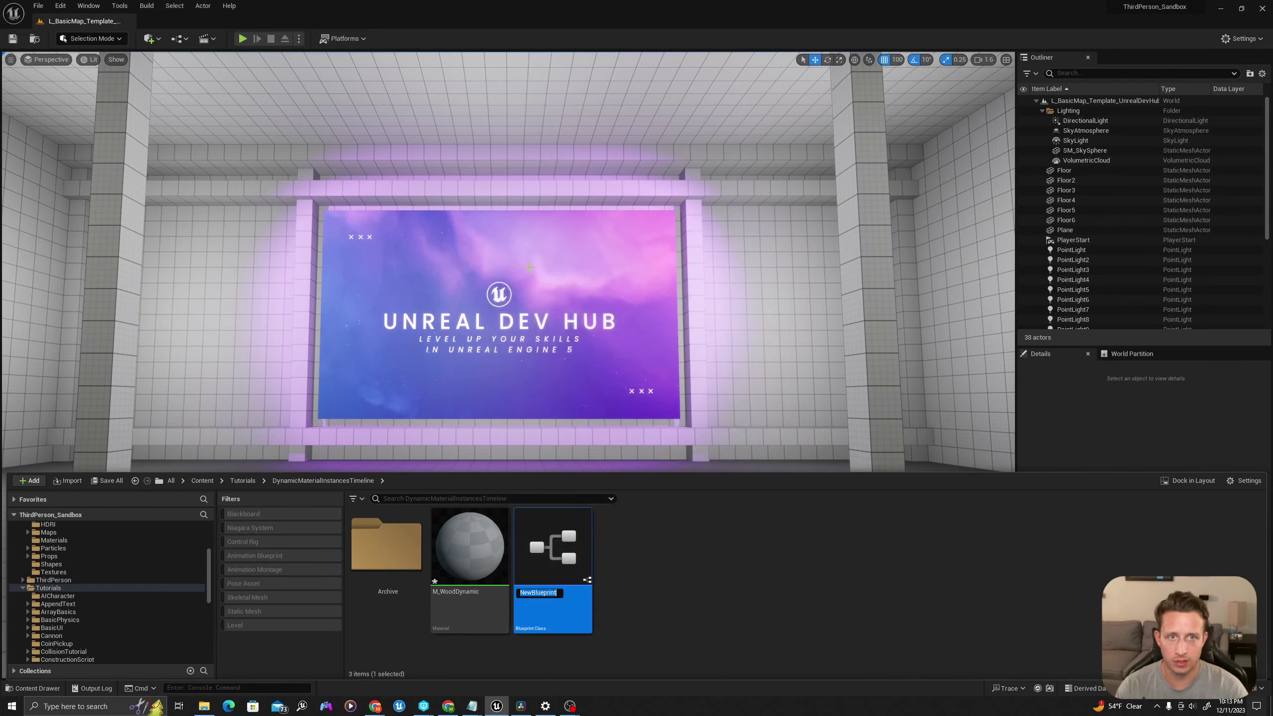
text(BP_DynamicPanel)
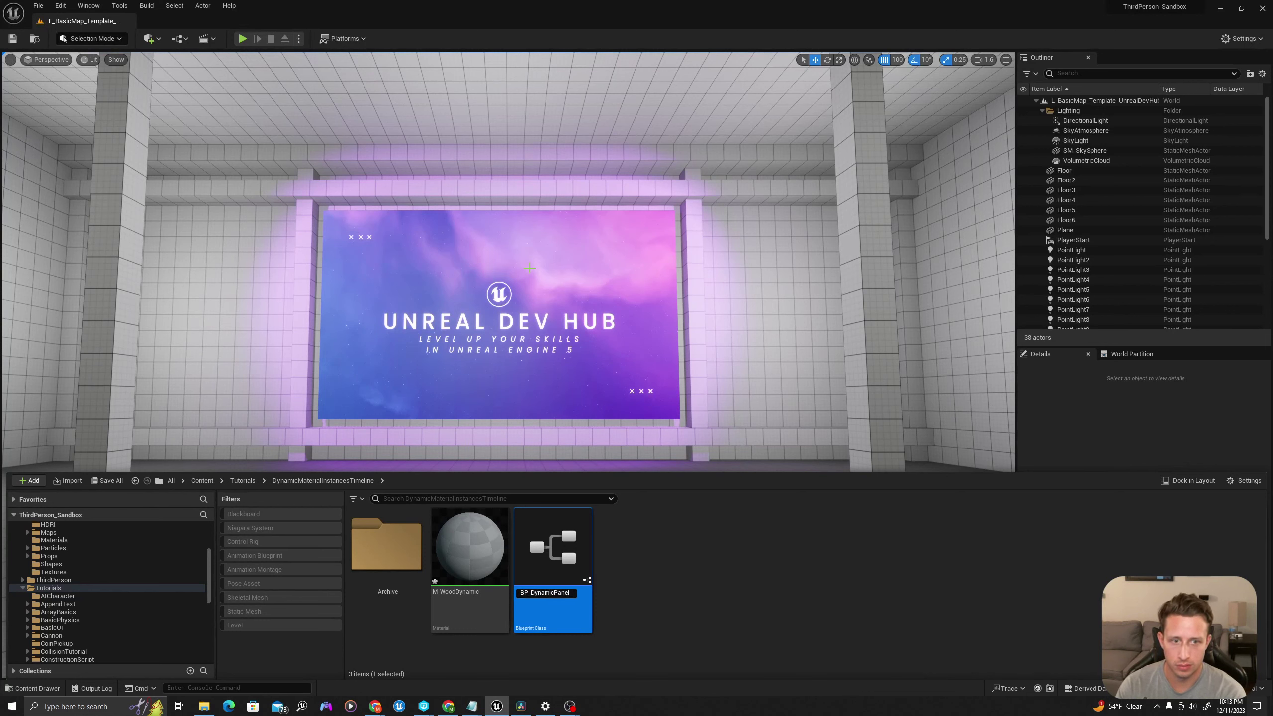
key(Return)
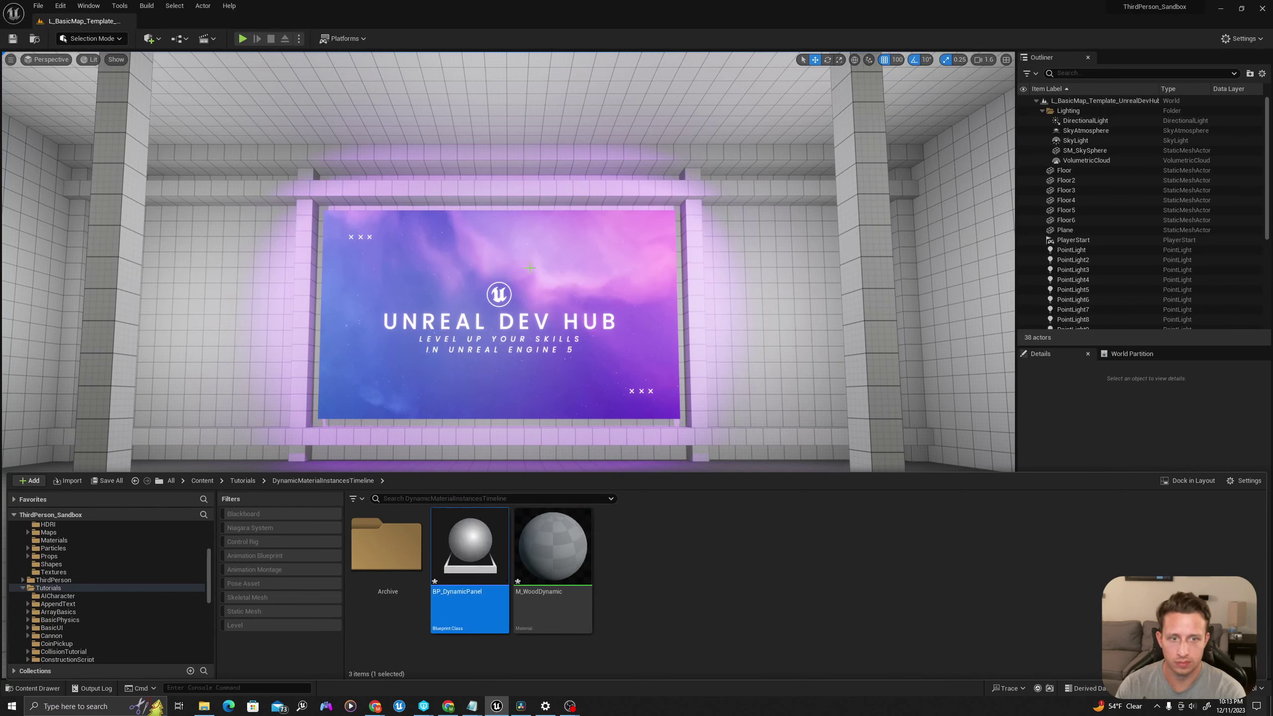
Open the M_WoodDynamic material for editing
click(674, 611)
click(533, 524)
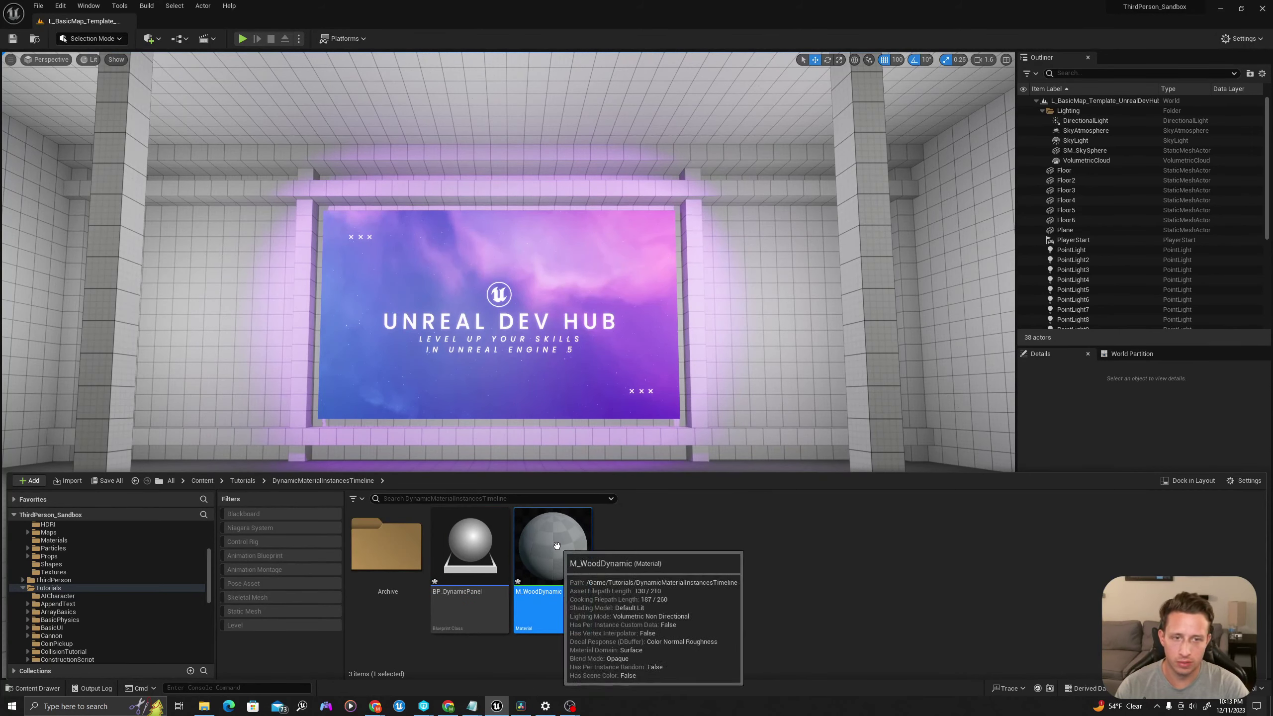
click(471, 546)
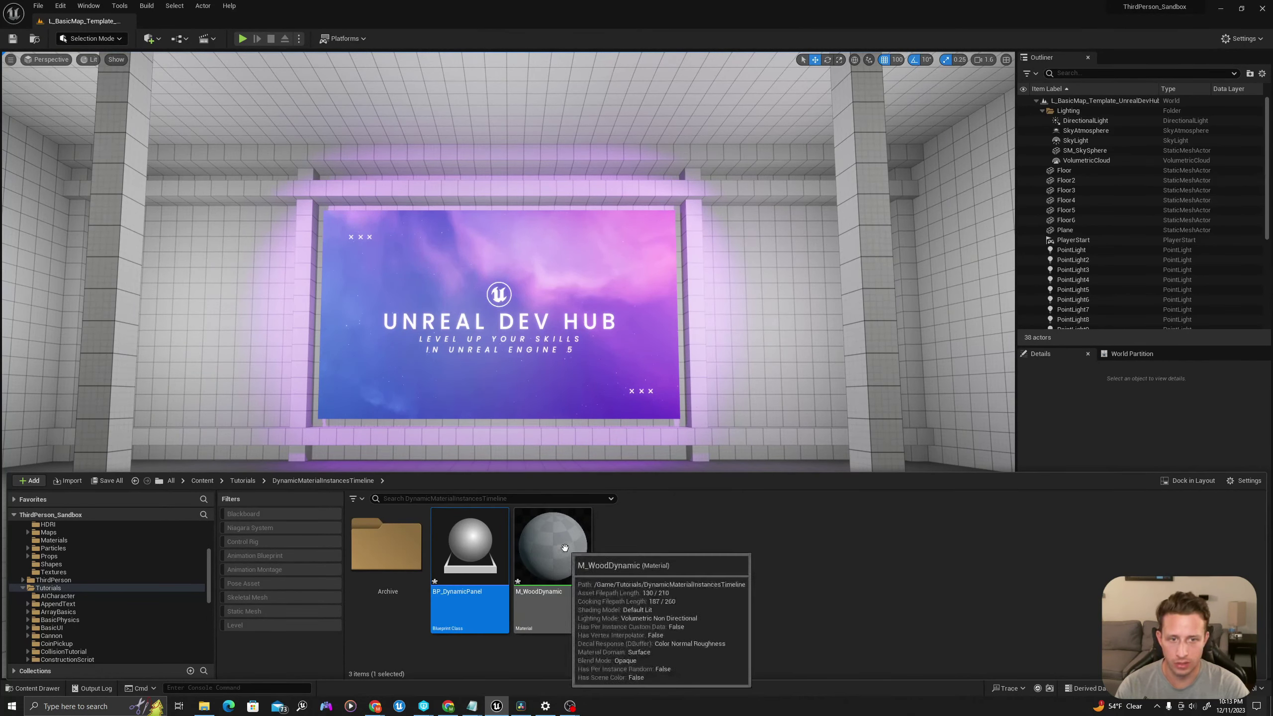
double_click(565, 548)
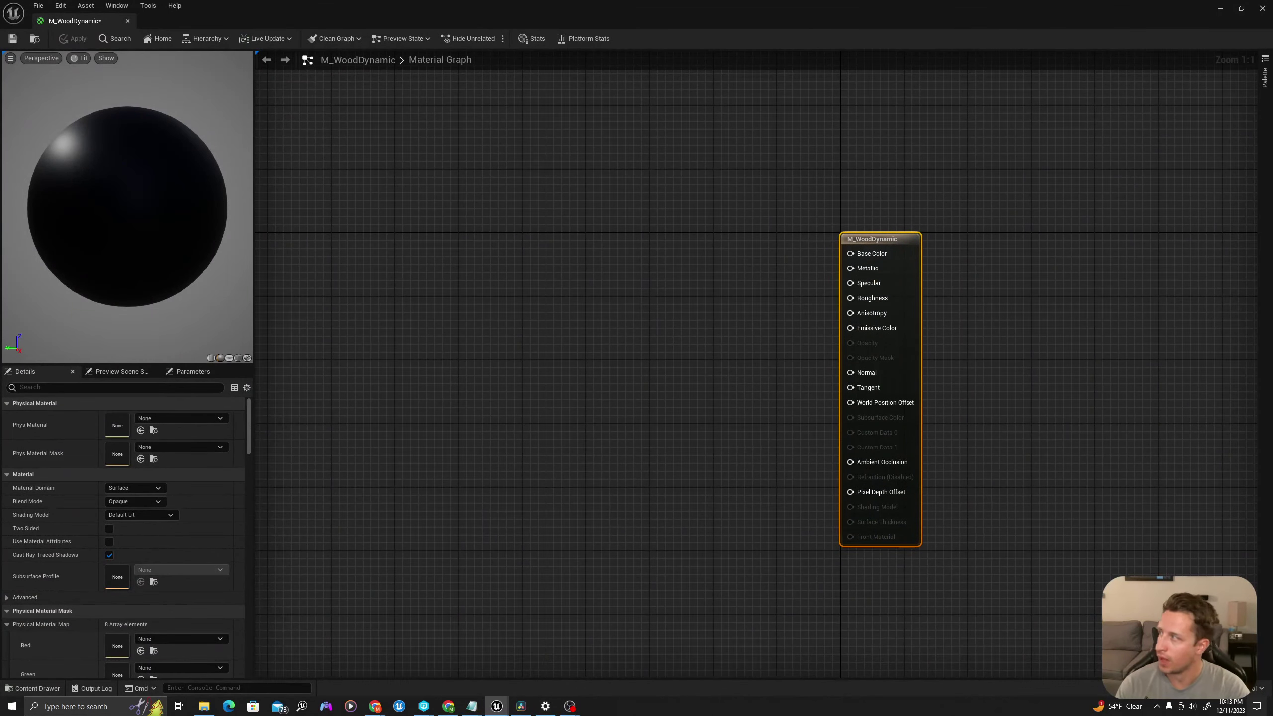
Search the whole Content folder for walnut assets and add the T_Wood_Floor_Walnut_D texture to the material graph
key(ctrl+space)
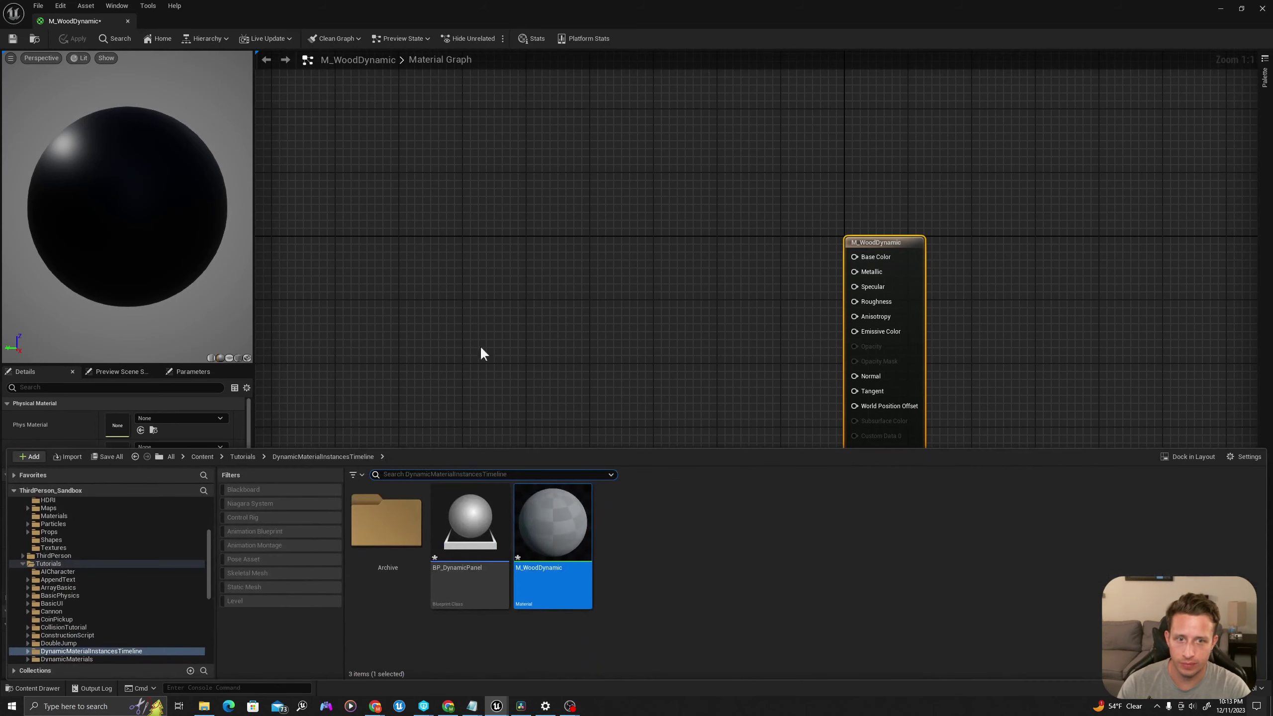
click(202, 457)
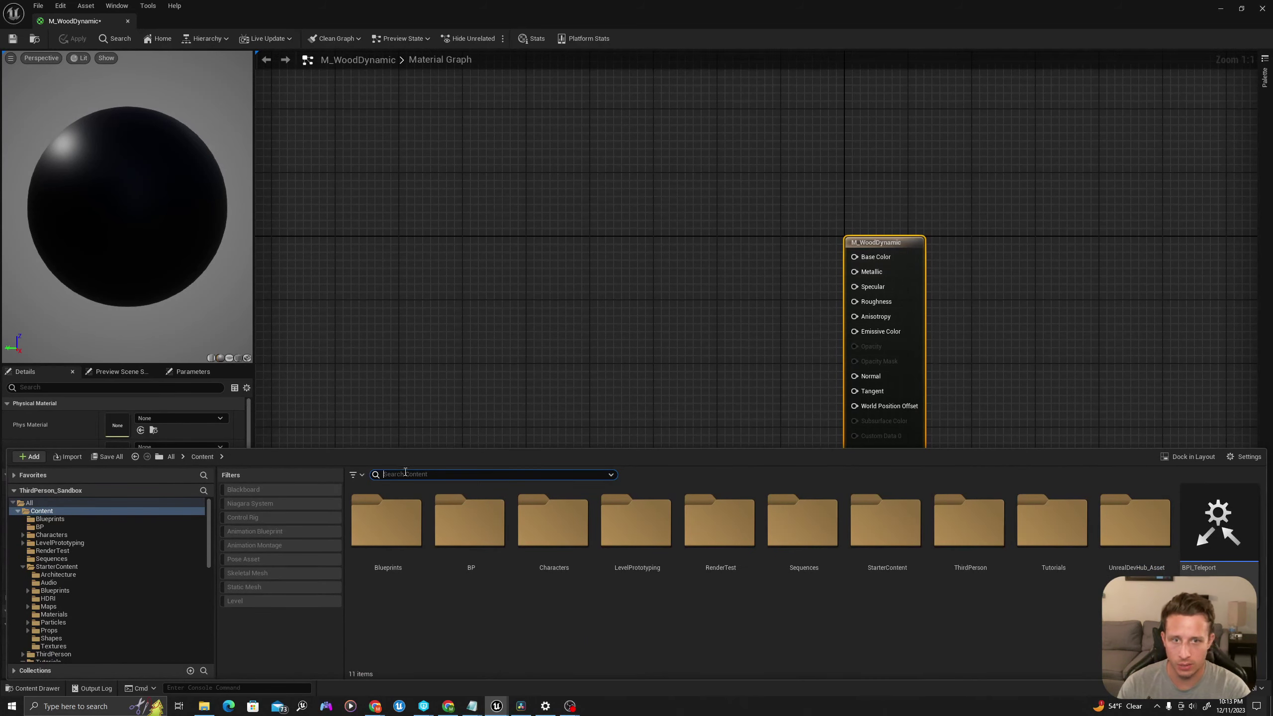
text(walnut)
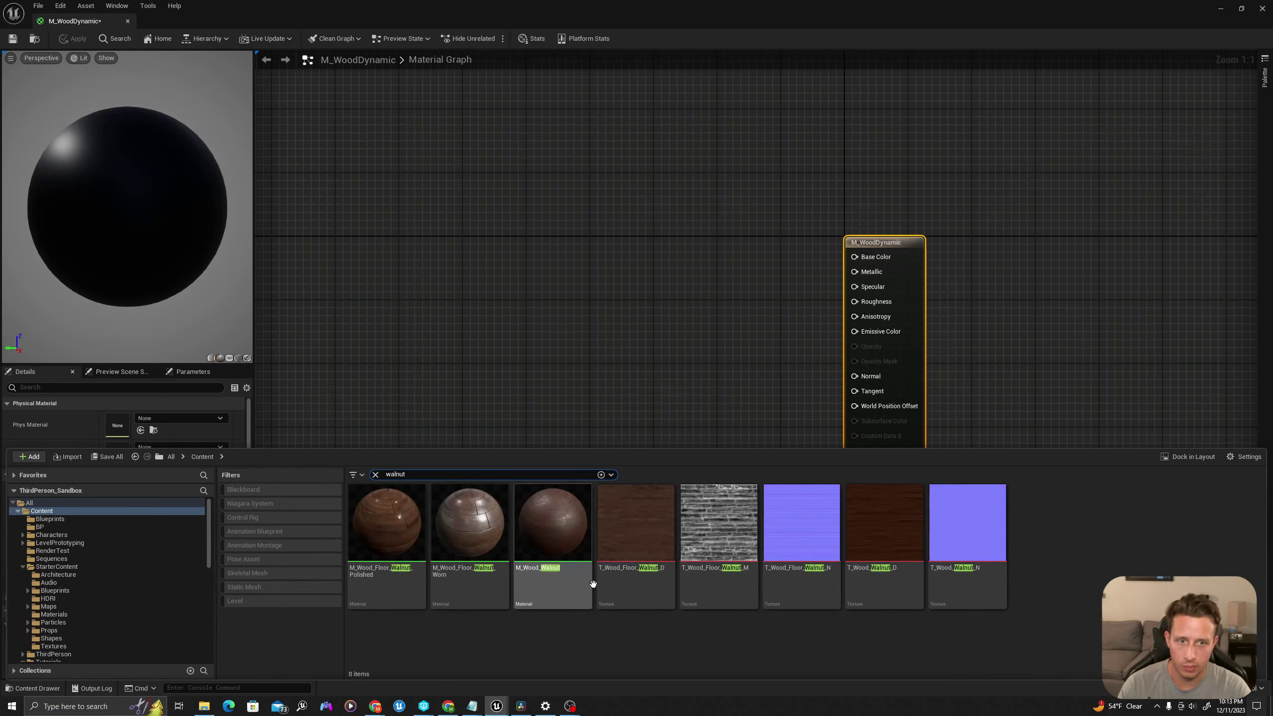
mouse_move(652, 541)
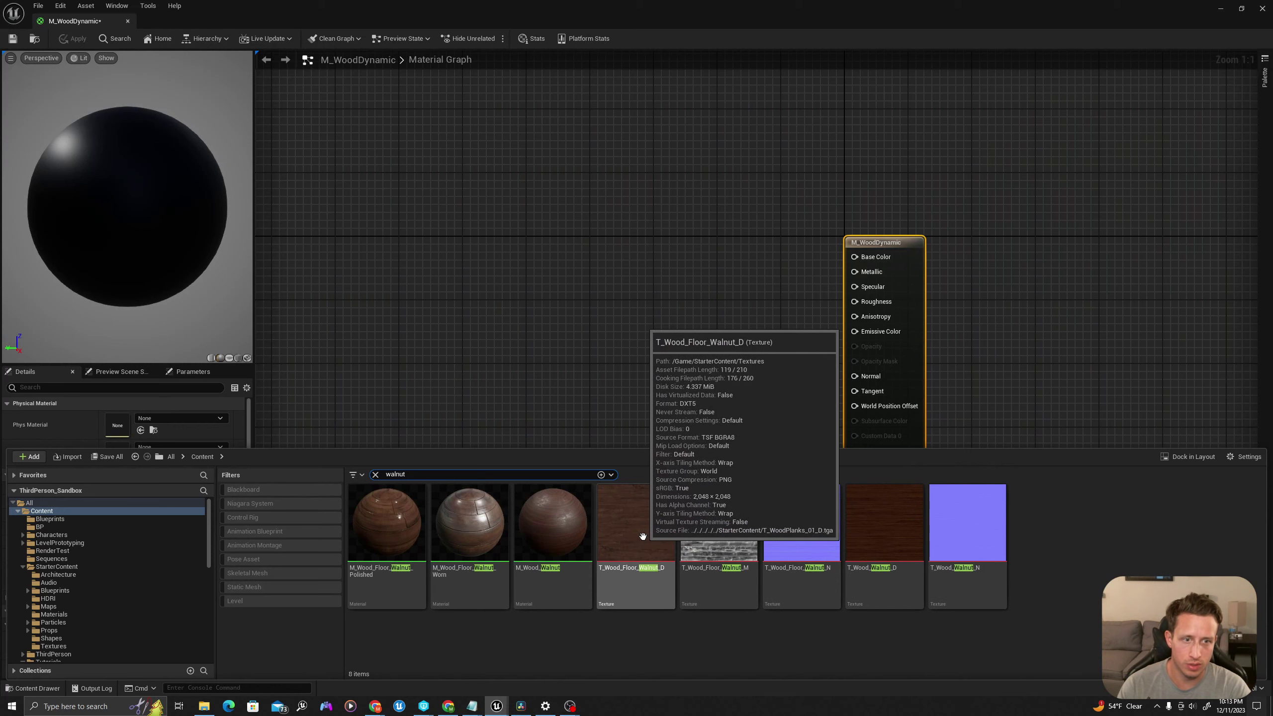
drag(656, 579, 570, 244)
key(ctrl+space)
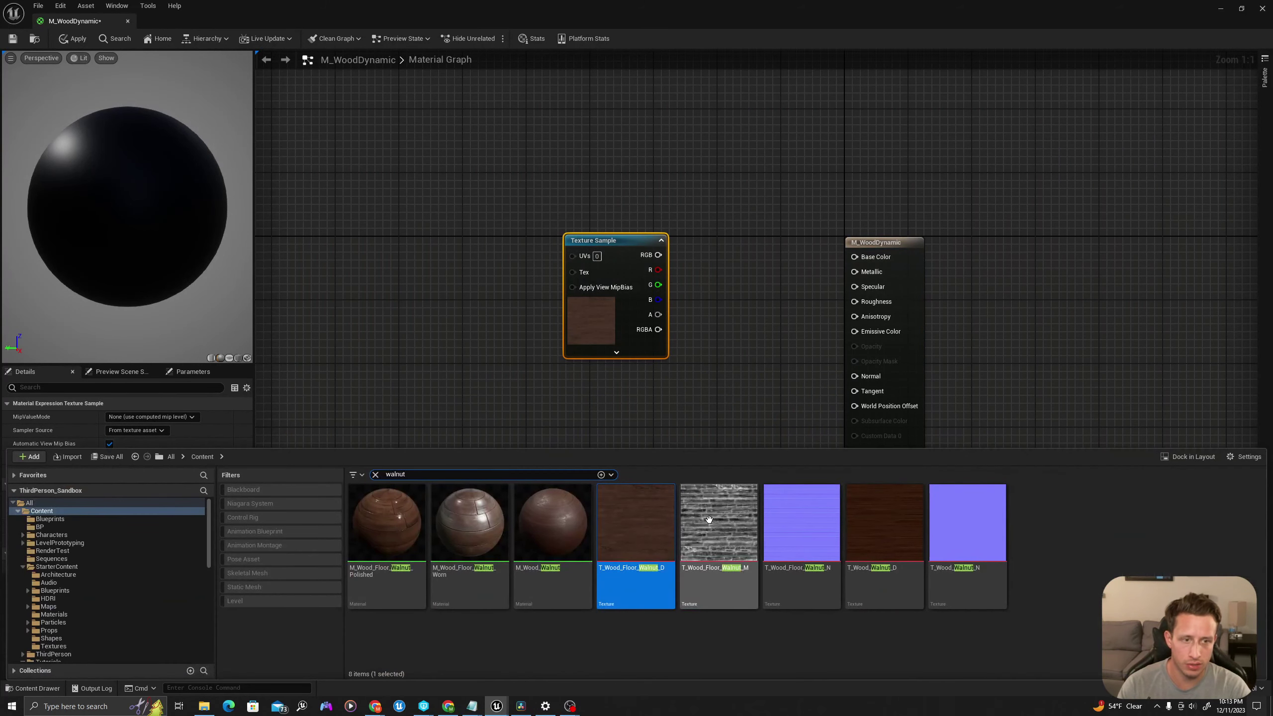
Add the T_Wood_Floor_Walnut_M and T_Wood_Floor_Walnut_N textures to the material graph as texture samples
mouse_move(717, 527)
drag(717, 527, 593, 397)
key(ctrl+space)
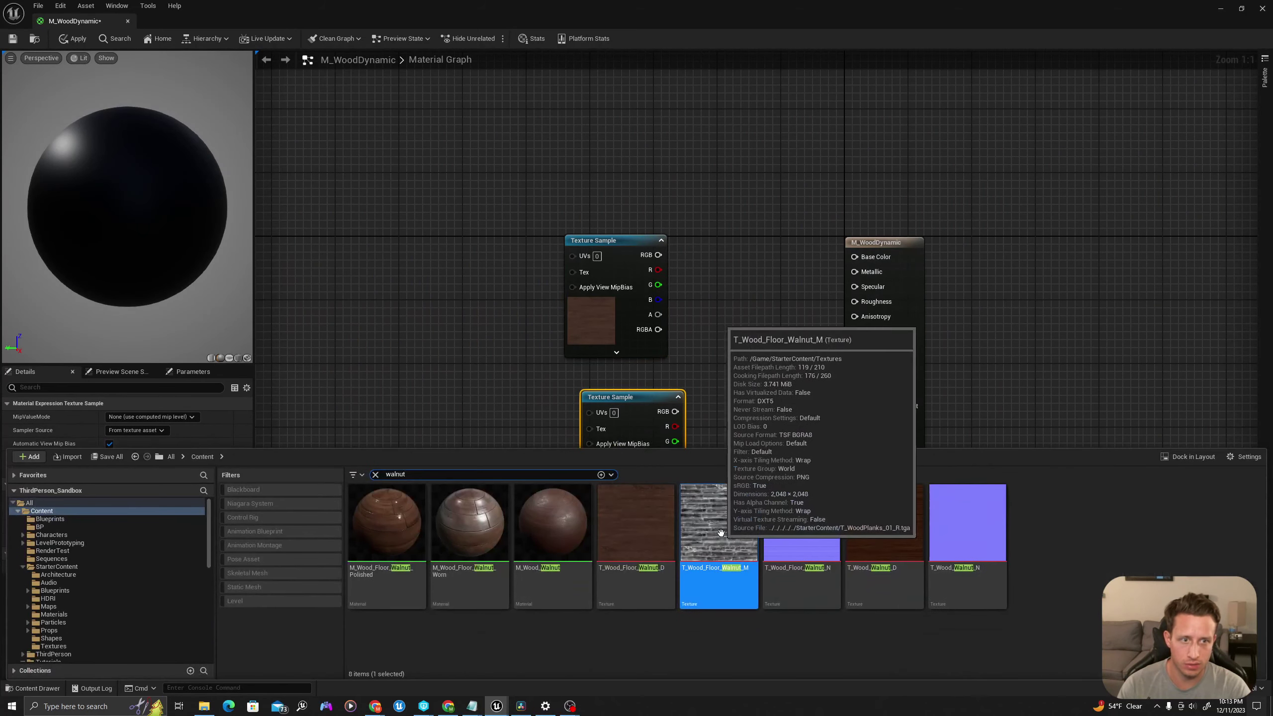
mouse_move(739, 532)
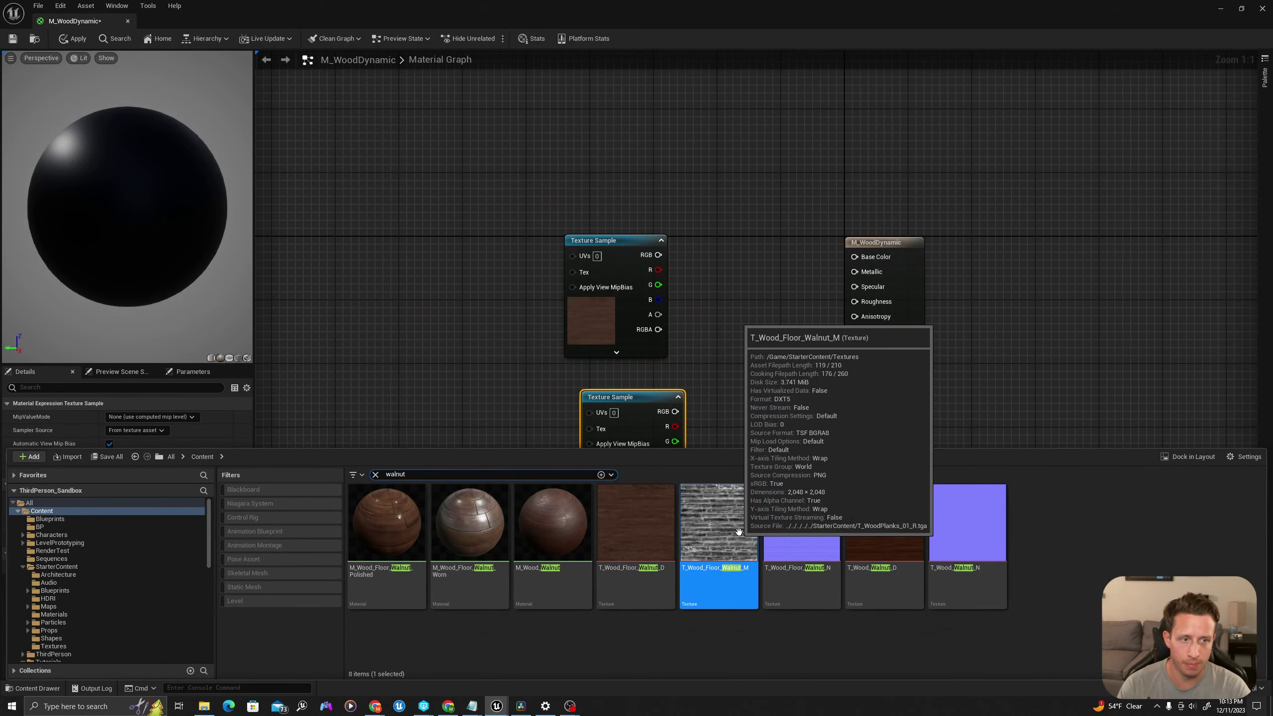
drag(802, 548, 742, 424)
right_drag(792, 498, 736, 386)
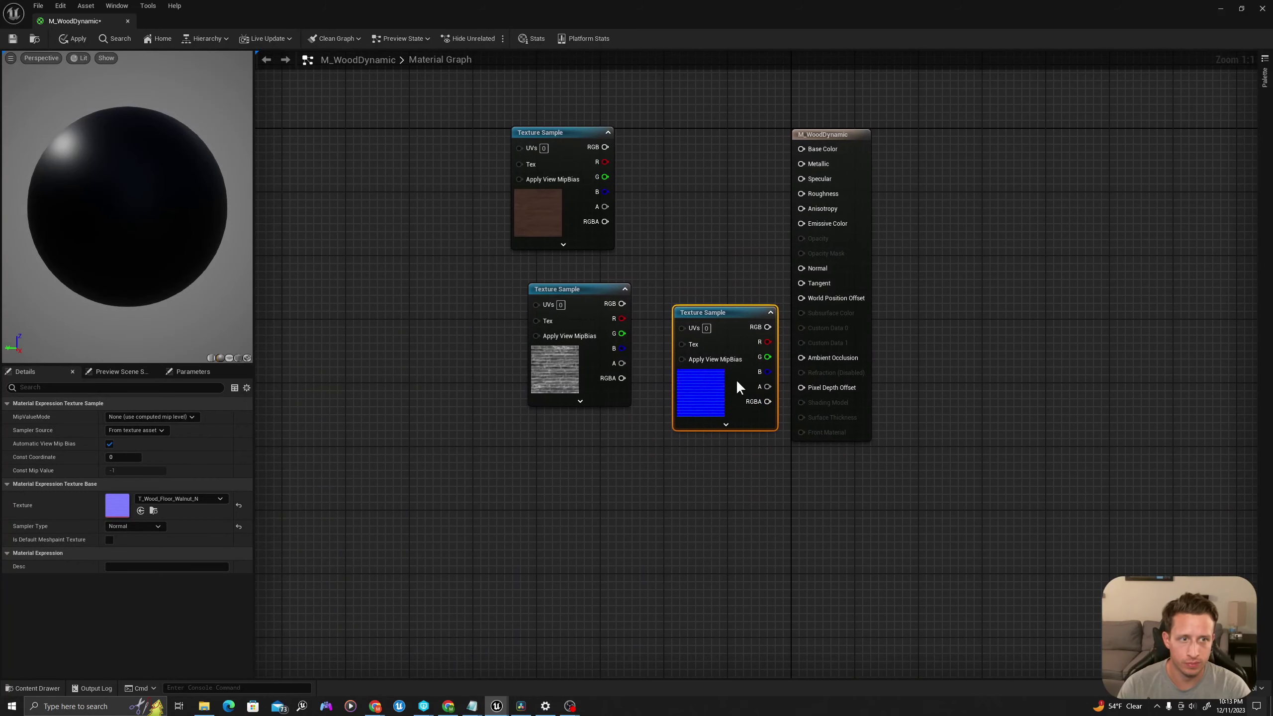
Place the T_Wood_Floor_Walnut_N sample below the others, connect its RGB output to the material's Normal input, and inspect the preview sphere
drag(737, 381, 696, 530)
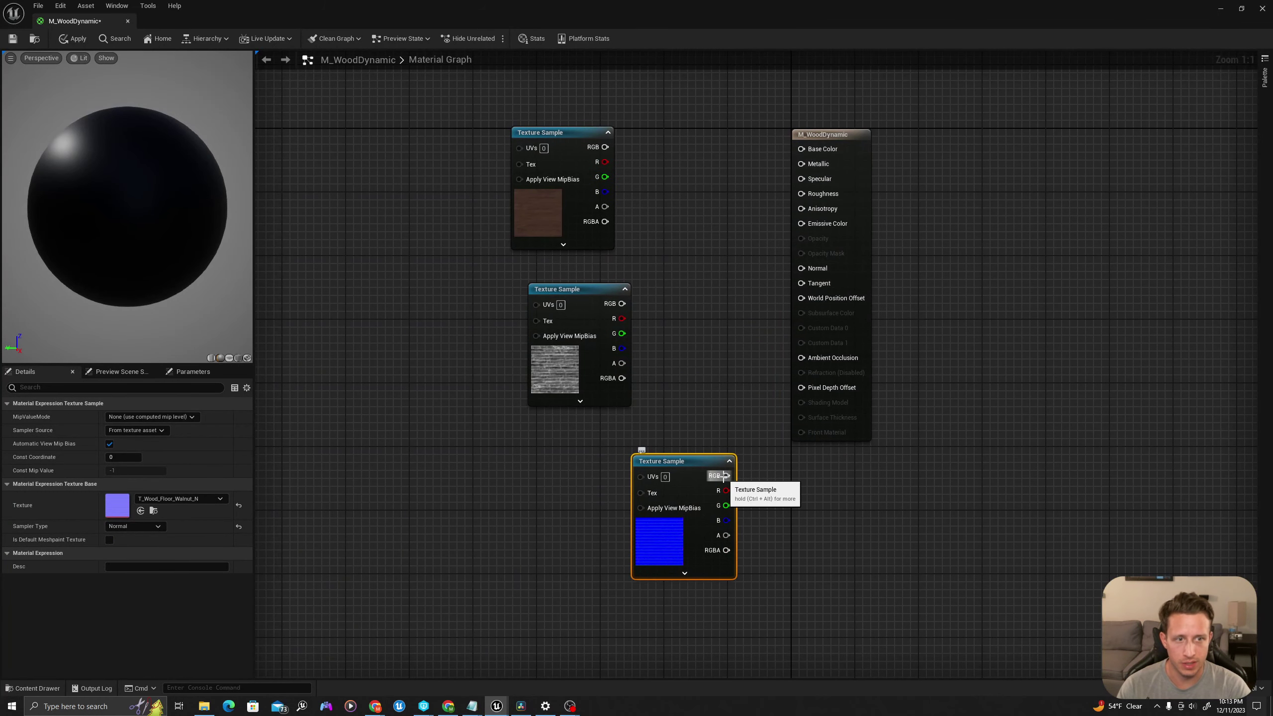
drag(724, 476, 845, 279)
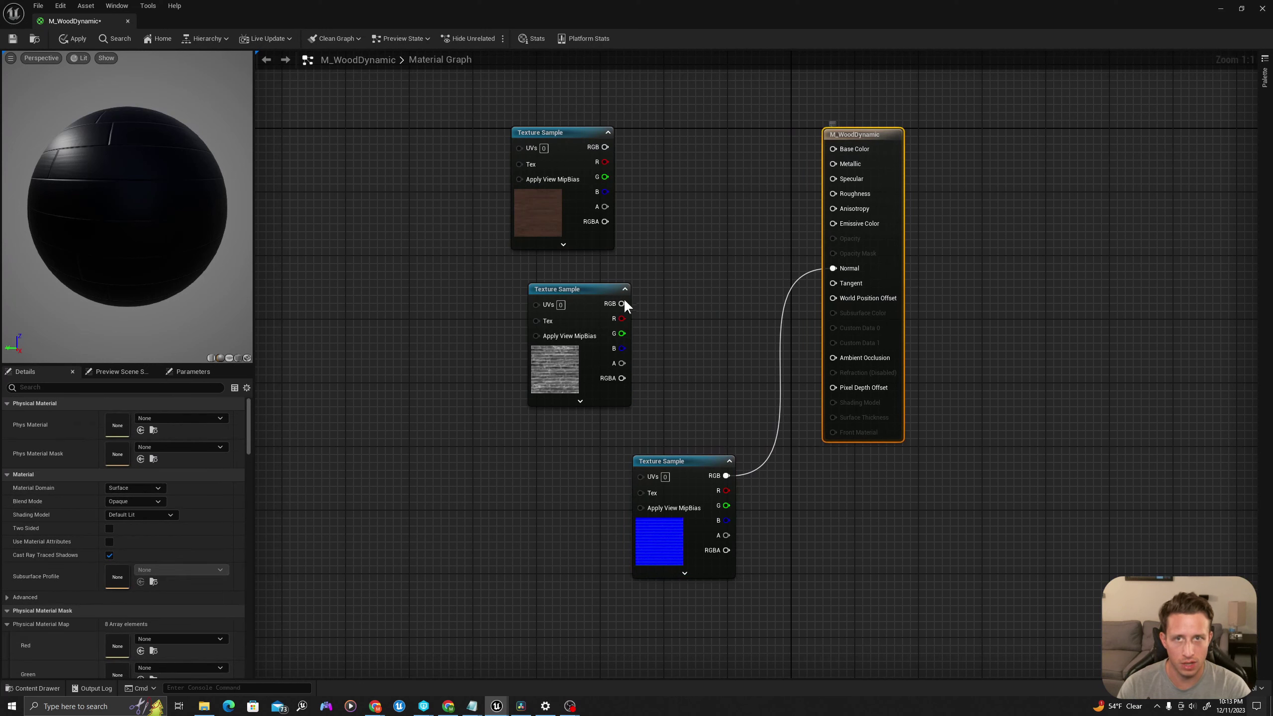
drag(58, 197, 179, 221)
scroll(58, 176, up, 4)
scroll(71, 178, down, 4)
Move the T_Wood_Floor_Walnut_D sample away from the other nodes and feed its RGB output into input A of a new LinearInterpolate node
click(552, 362)
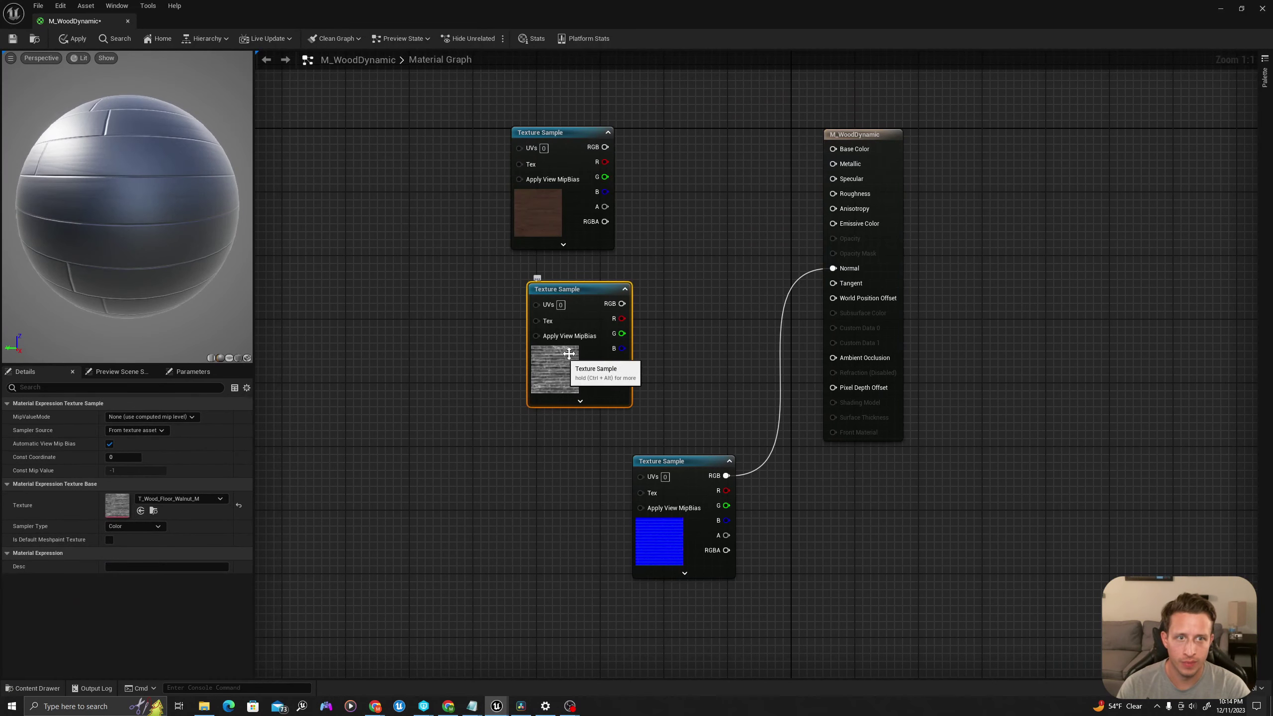
right_drag(559, 240, 675, 393)
drag(650, 366, 454, 246)
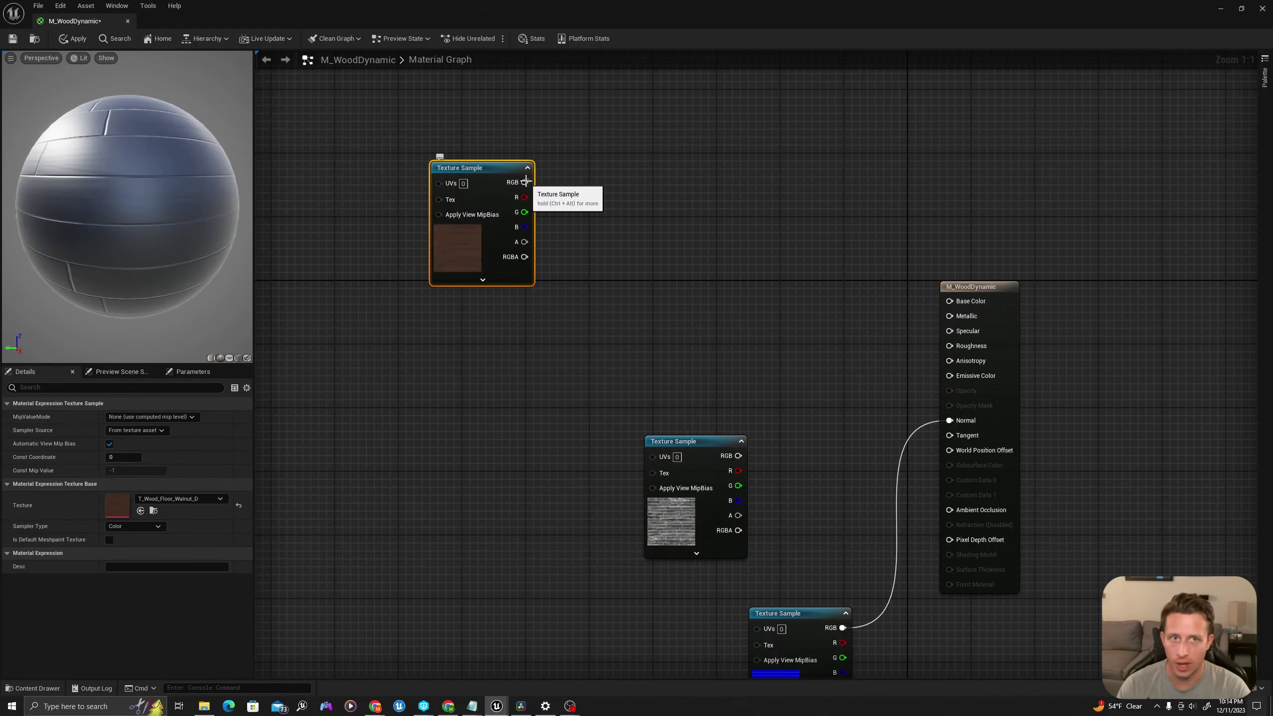
drag(524, 182, 648, 205)
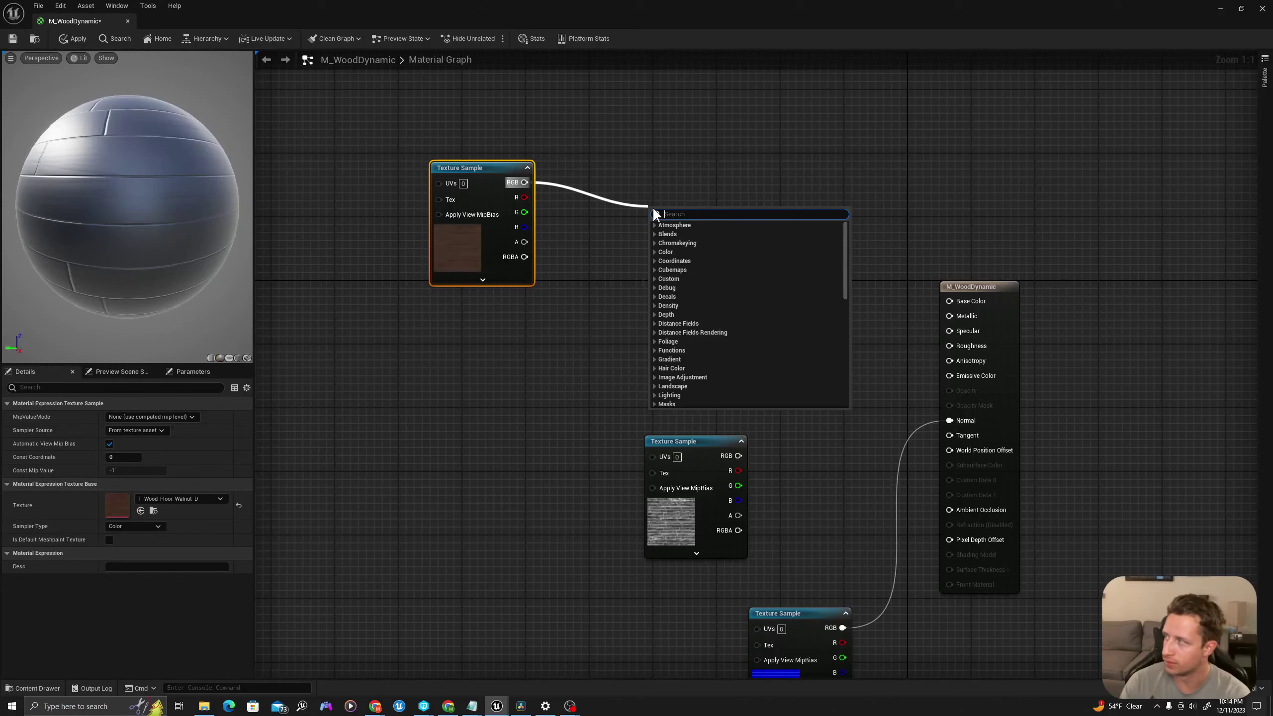
text(lerp)
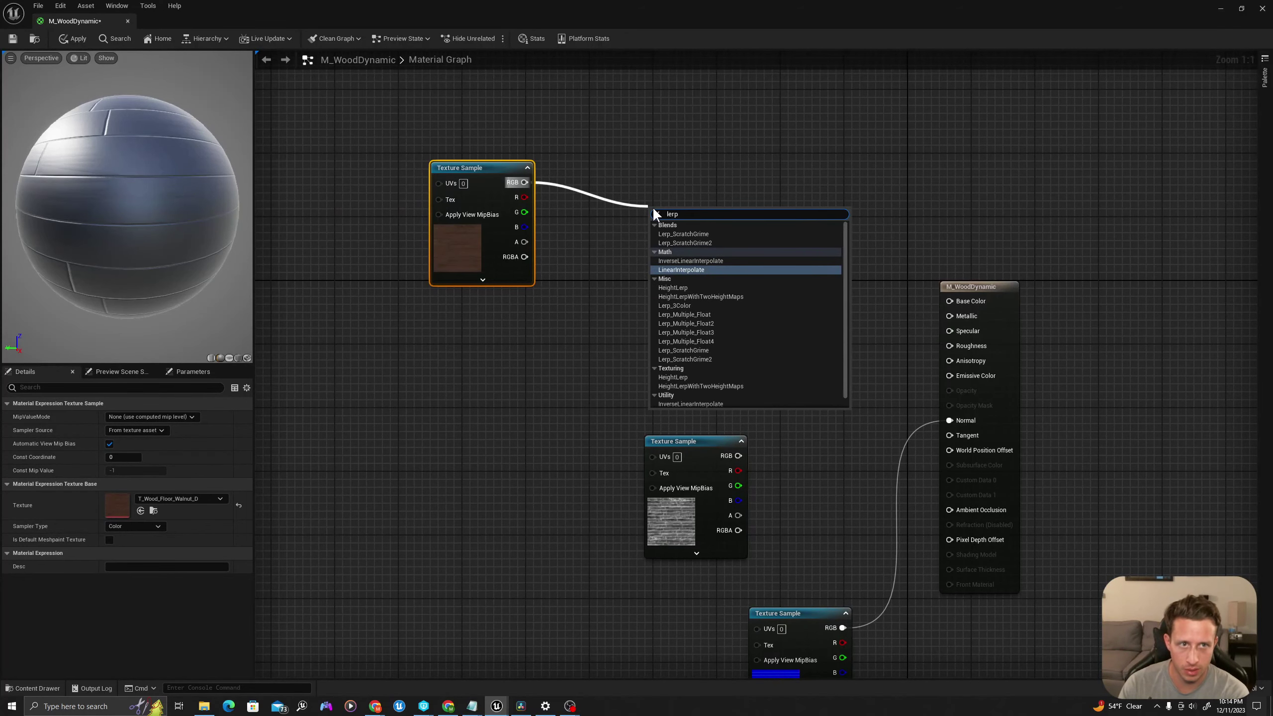
key(Return)
Add a Multiply node with its A input fed by the T_Wood_Floor_Walnut_D sample's RGB output
right_drag(591, 348, 531, 343)
drag(475, 179, 519, 275)
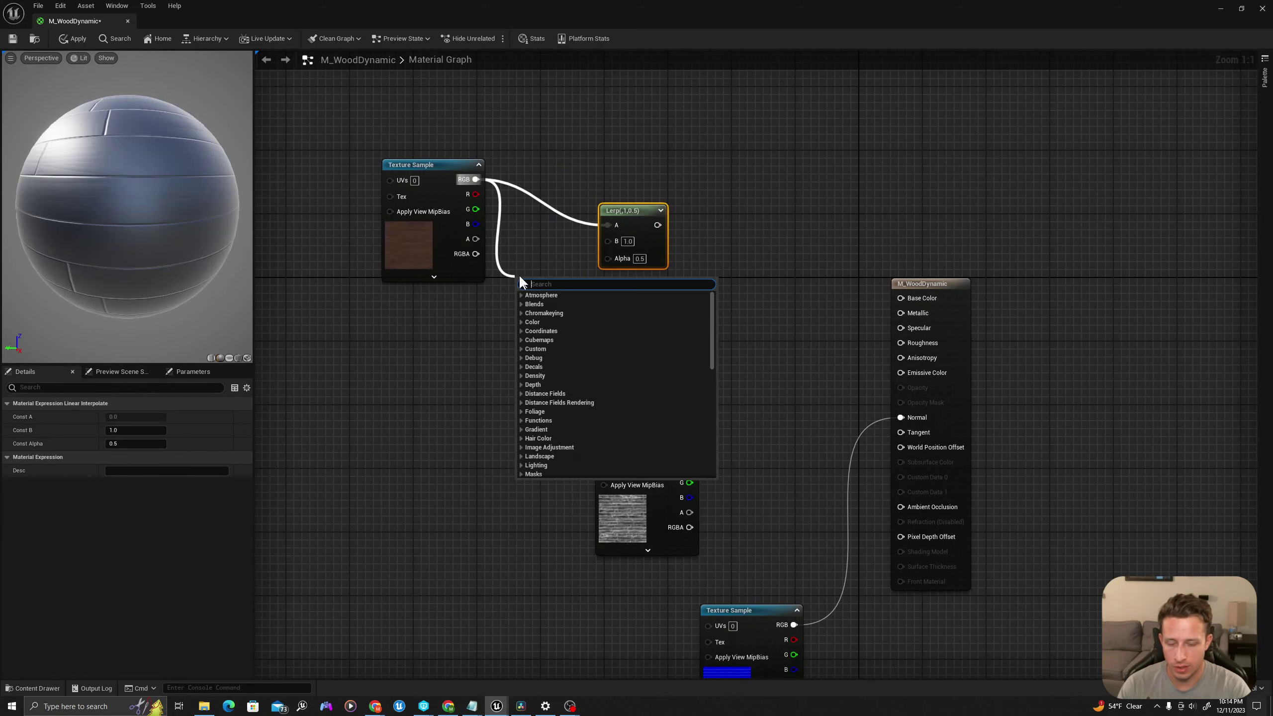
text(multiply)
key(Return)
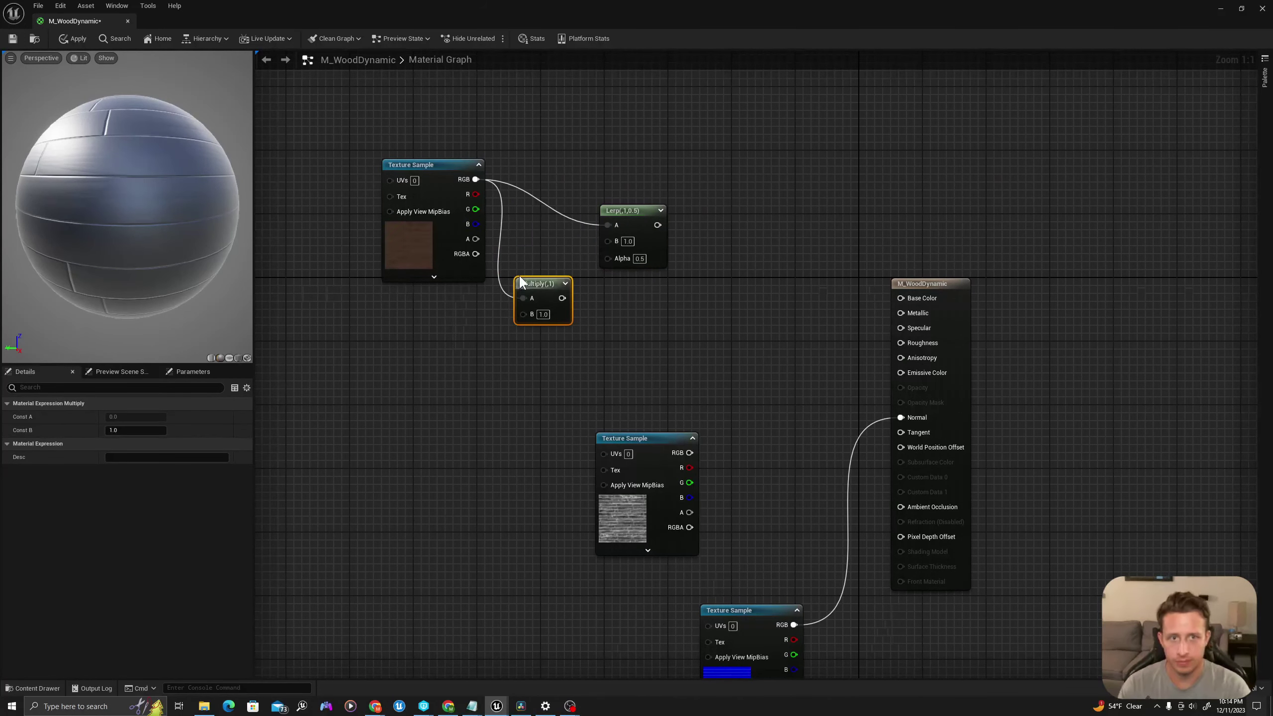
Add a Constant3Vector node in the empty space below the Multiply node
right_drag(439, 335, 461, 354)
click(447, 353)
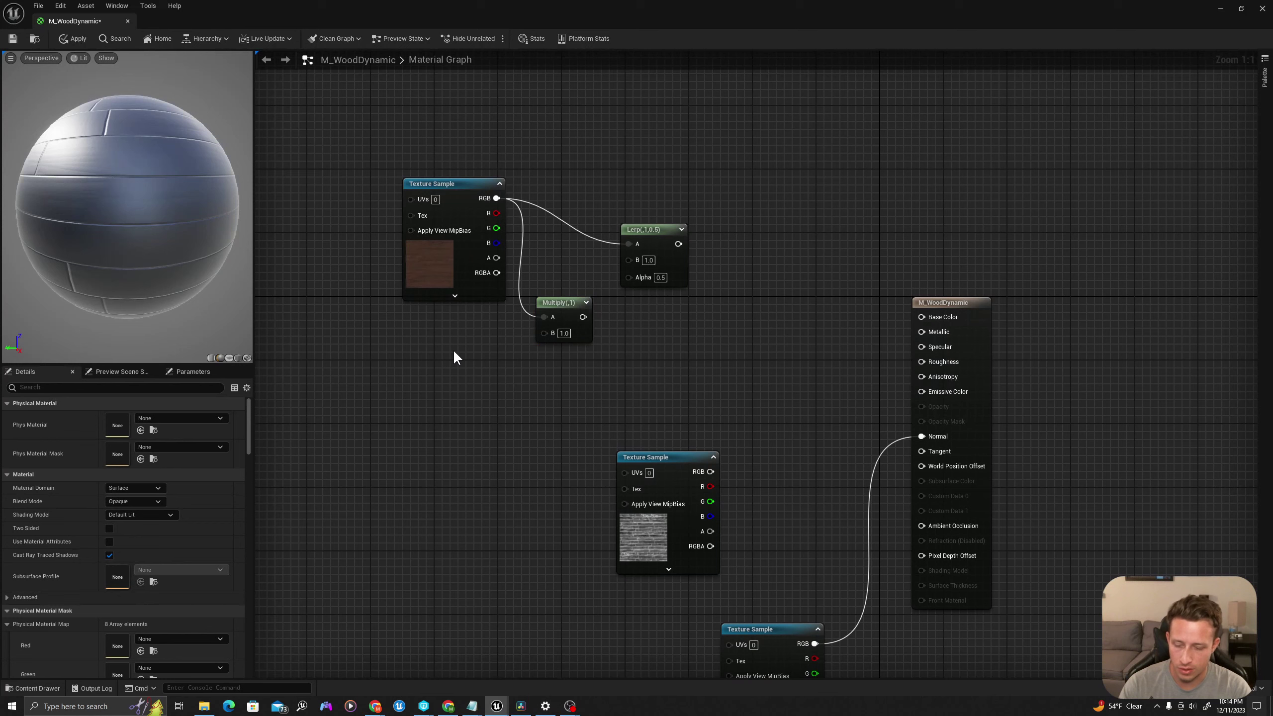
click(433, 397)
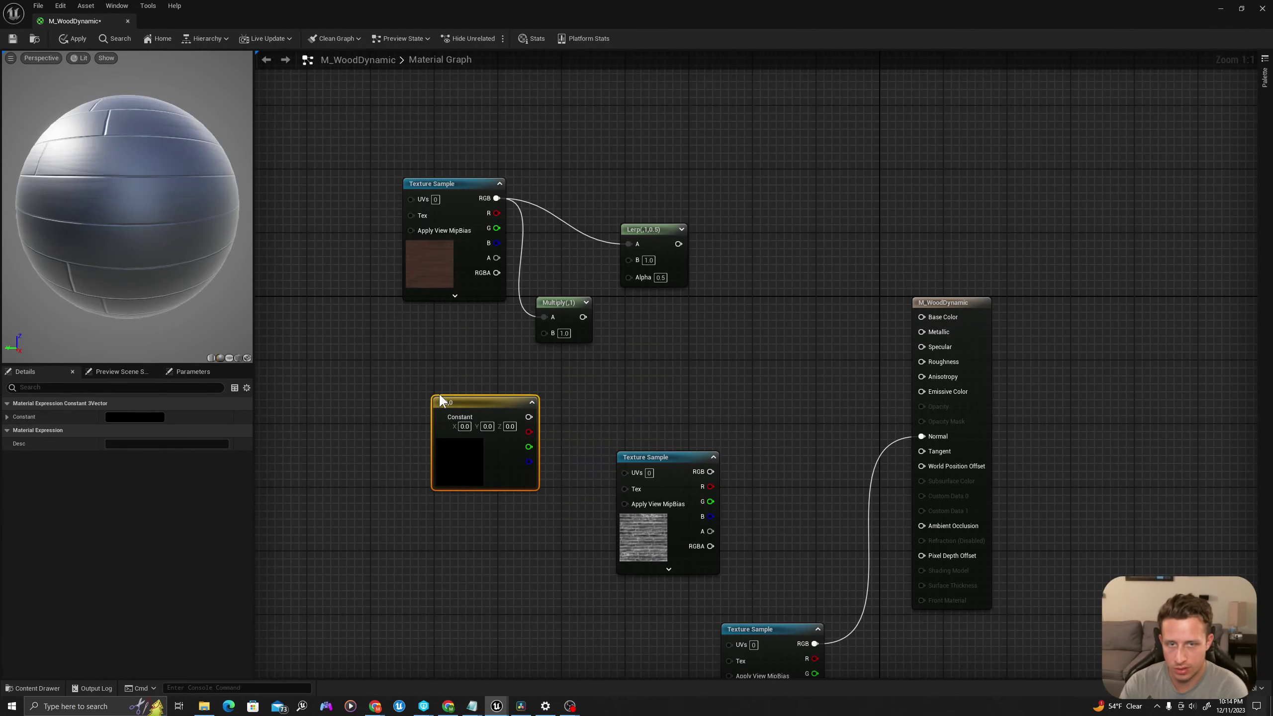
right_click(406, 389)
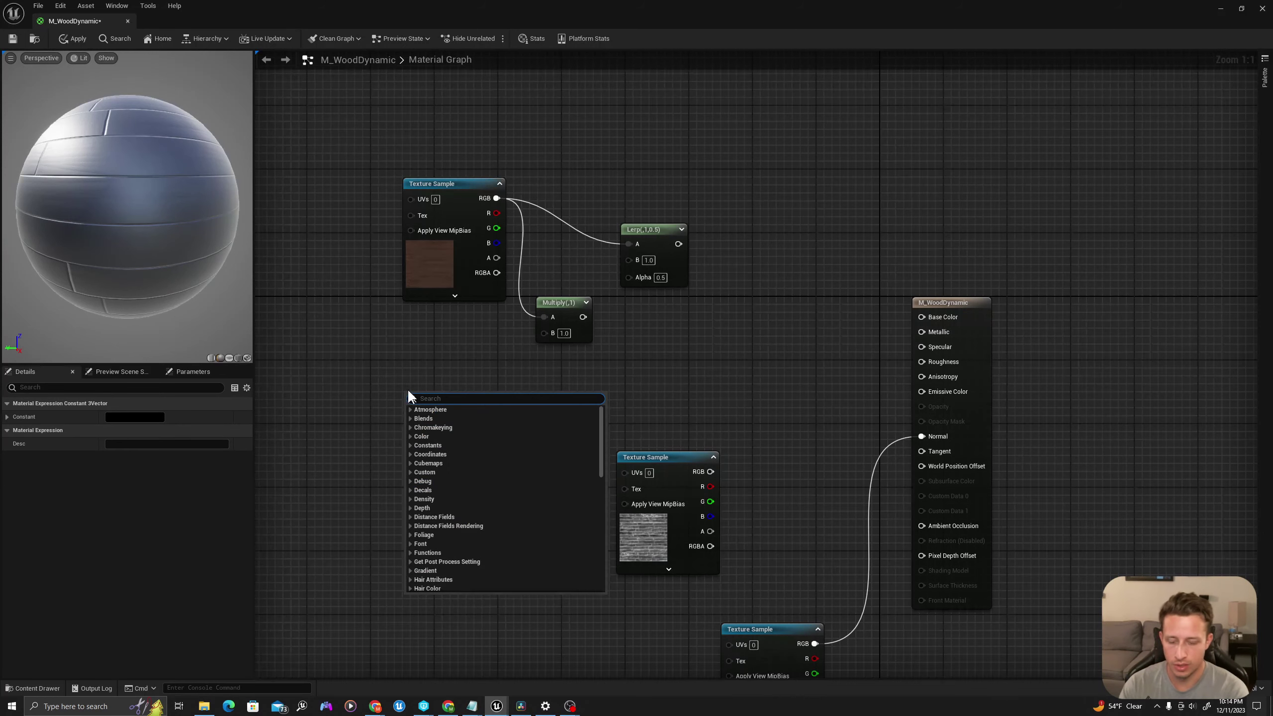
text(cons)
key(Down)
key(Down)
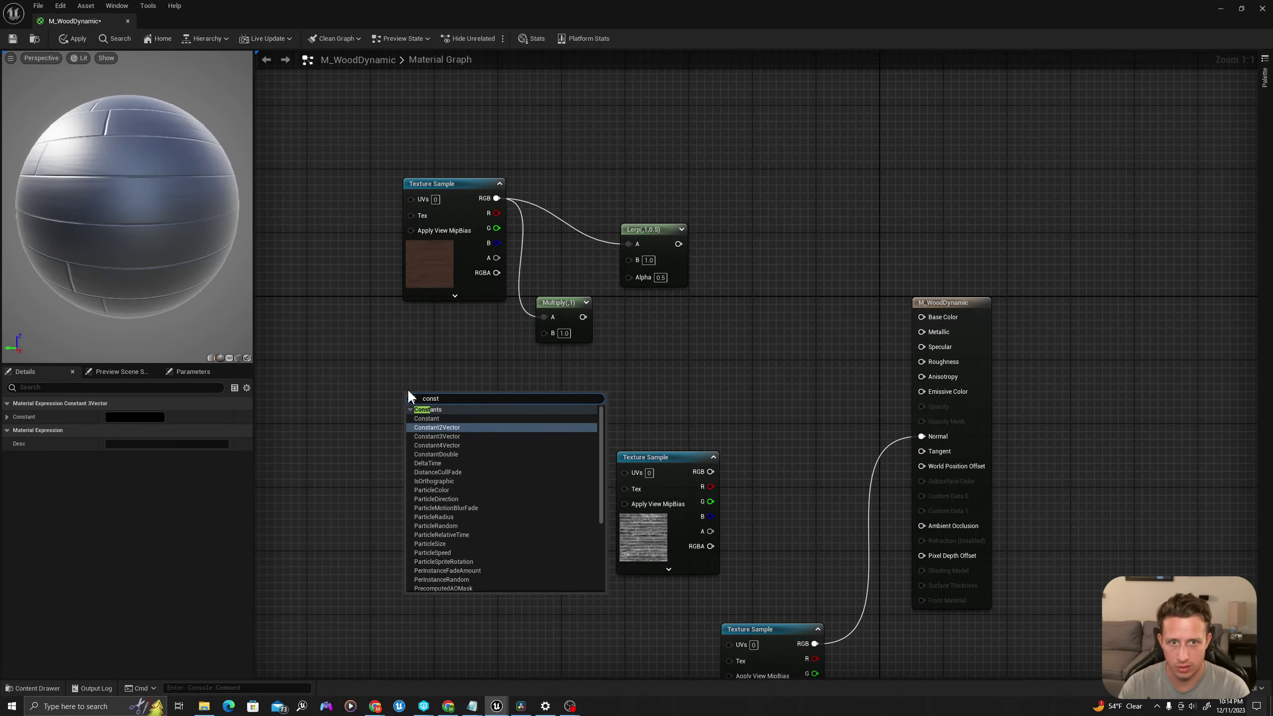
key(Escape)
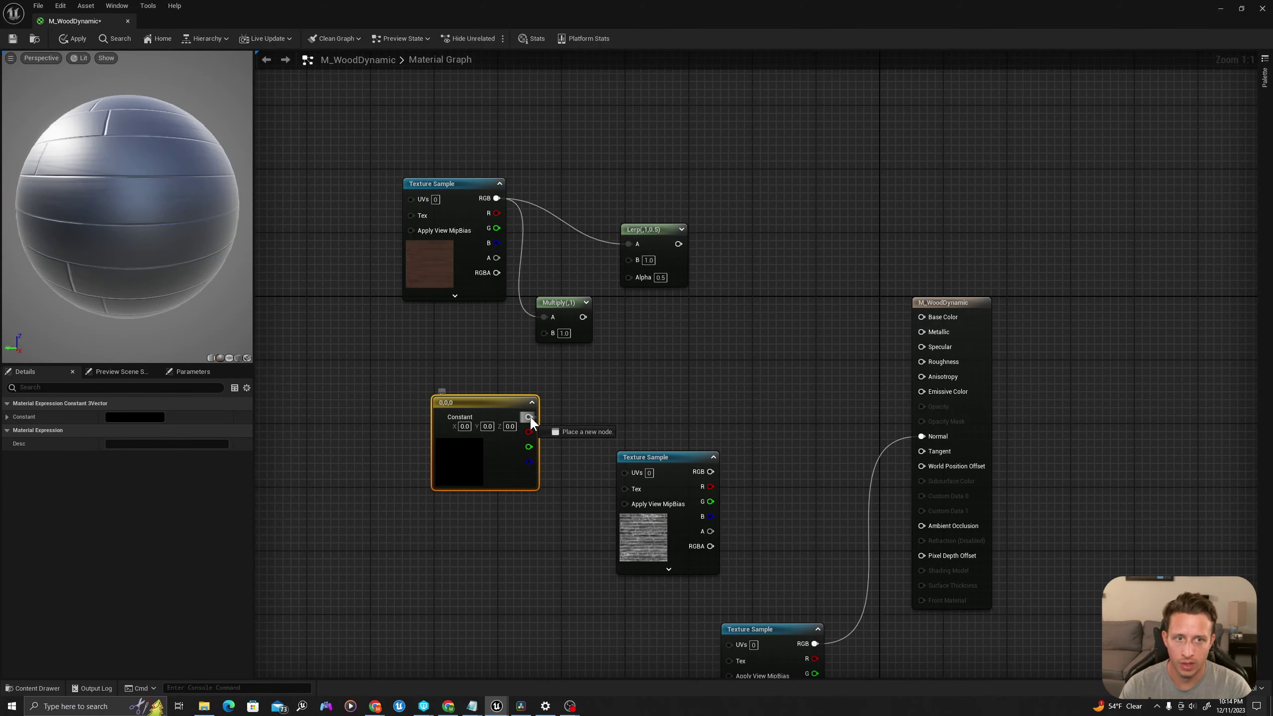
Connect the Constant3Vector to the Multiply node's B input and convert it to a parameter named Color
drag(529, 417, 546, 333)
drag(498, 451, 468, 421)
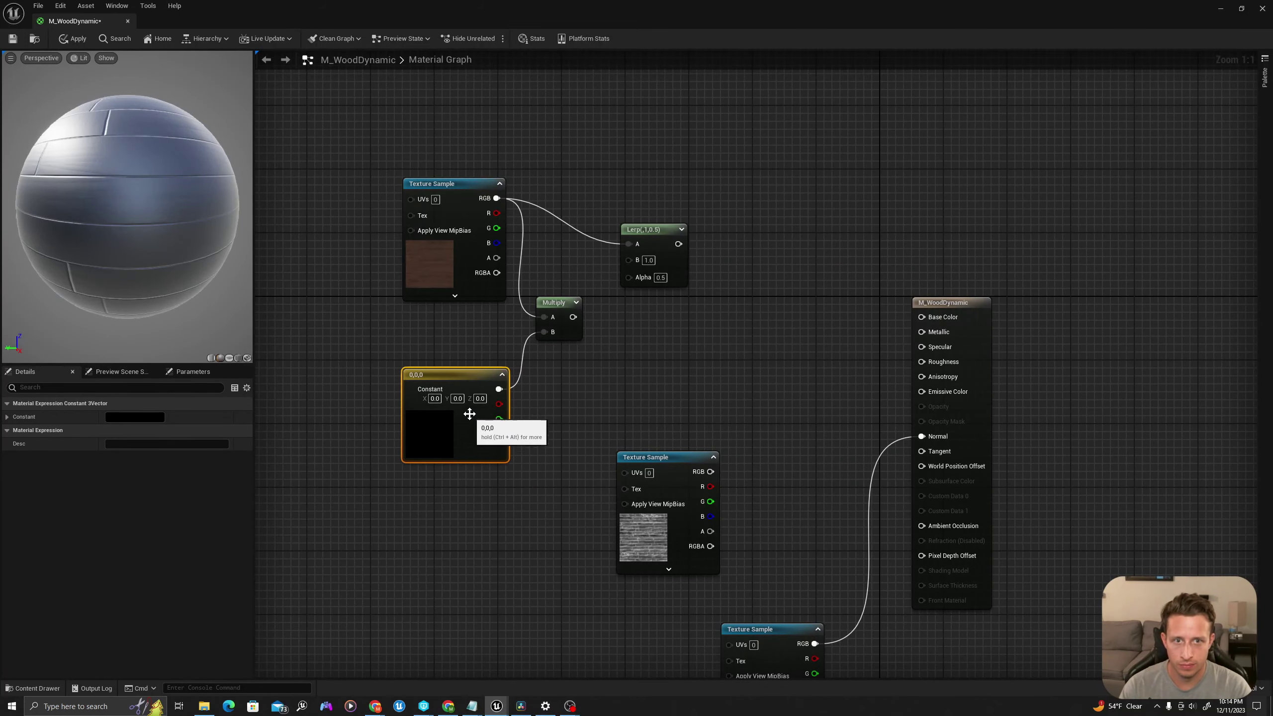
right_click(437, 379)
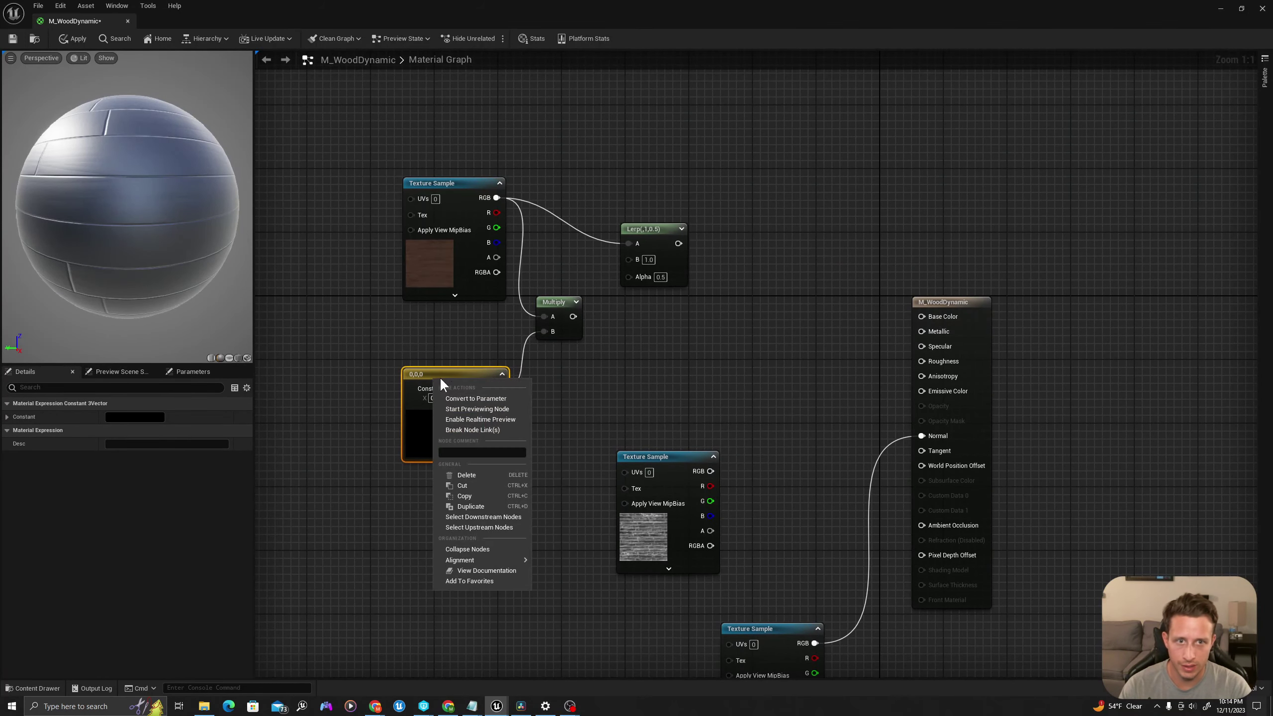
click(459, 400)
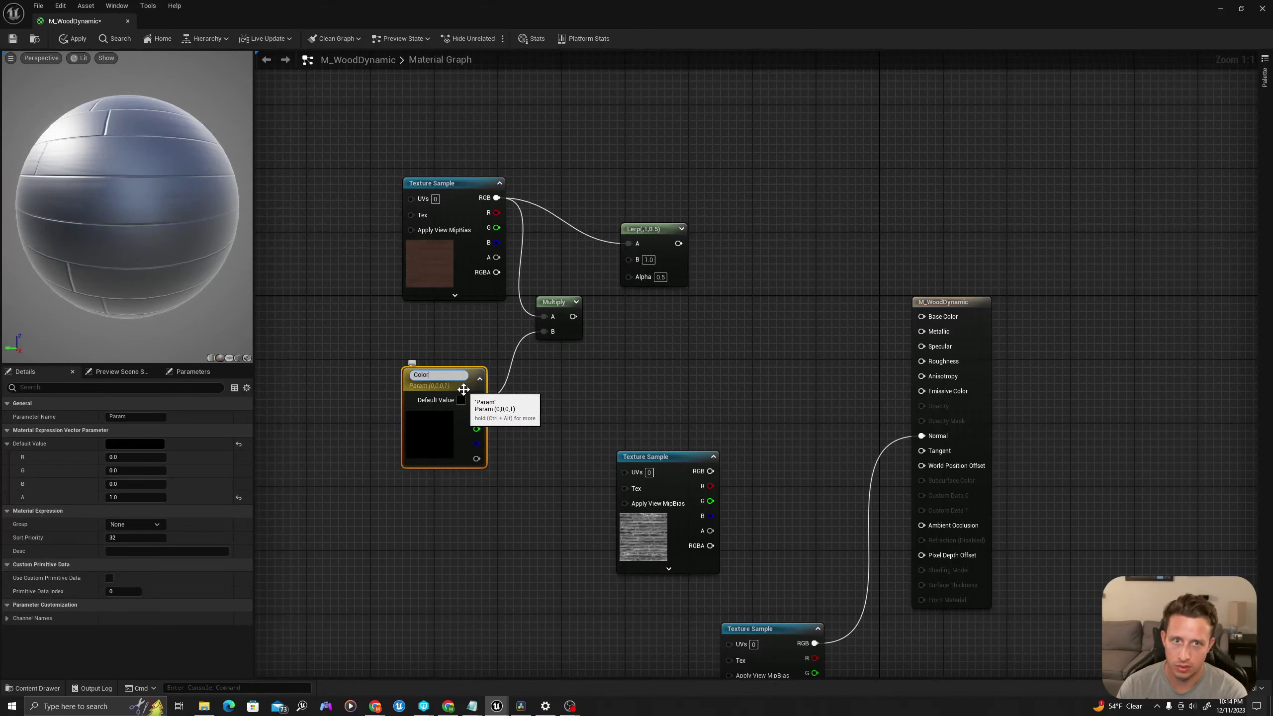
key(Return)
Set the Color parameter's default value to pure red with R 1.0, G 0.0, B 0.0 and A 1.0
click(133, 444)
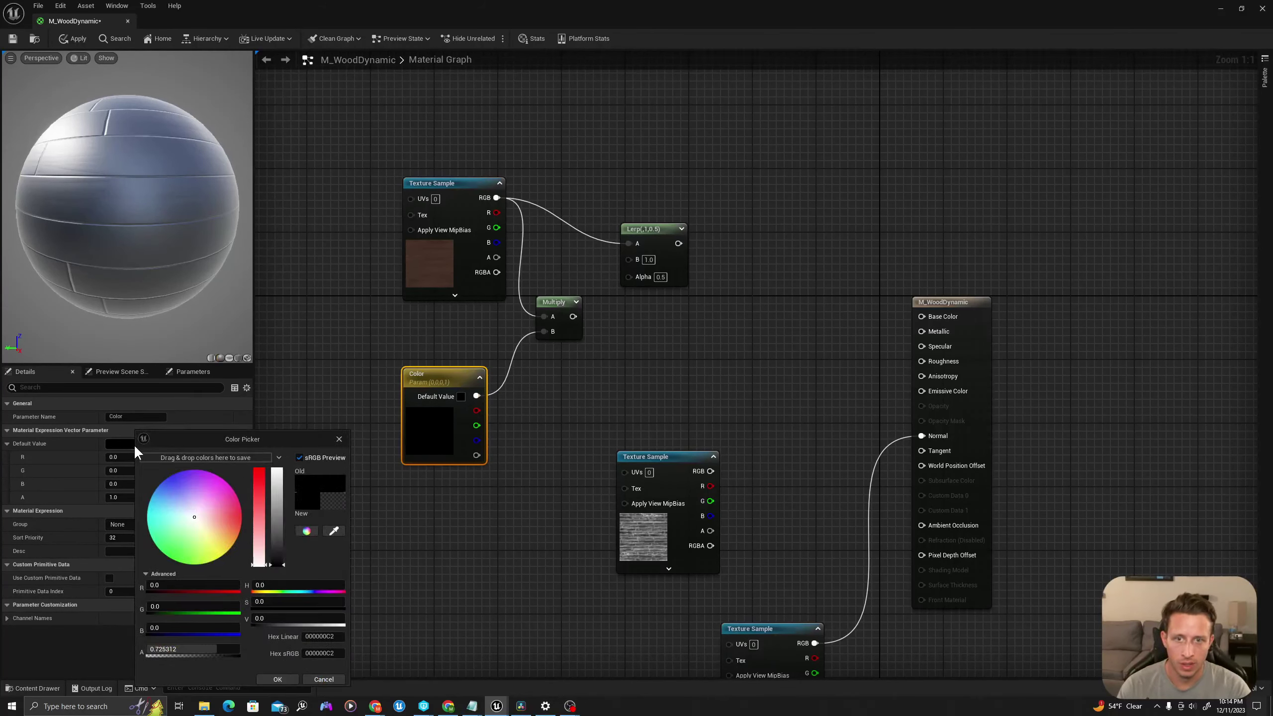
mouse_move(259, 483)
mouse_down()
mouse_move(257, 443)
mouse_move(280, 412)
mouse_up()
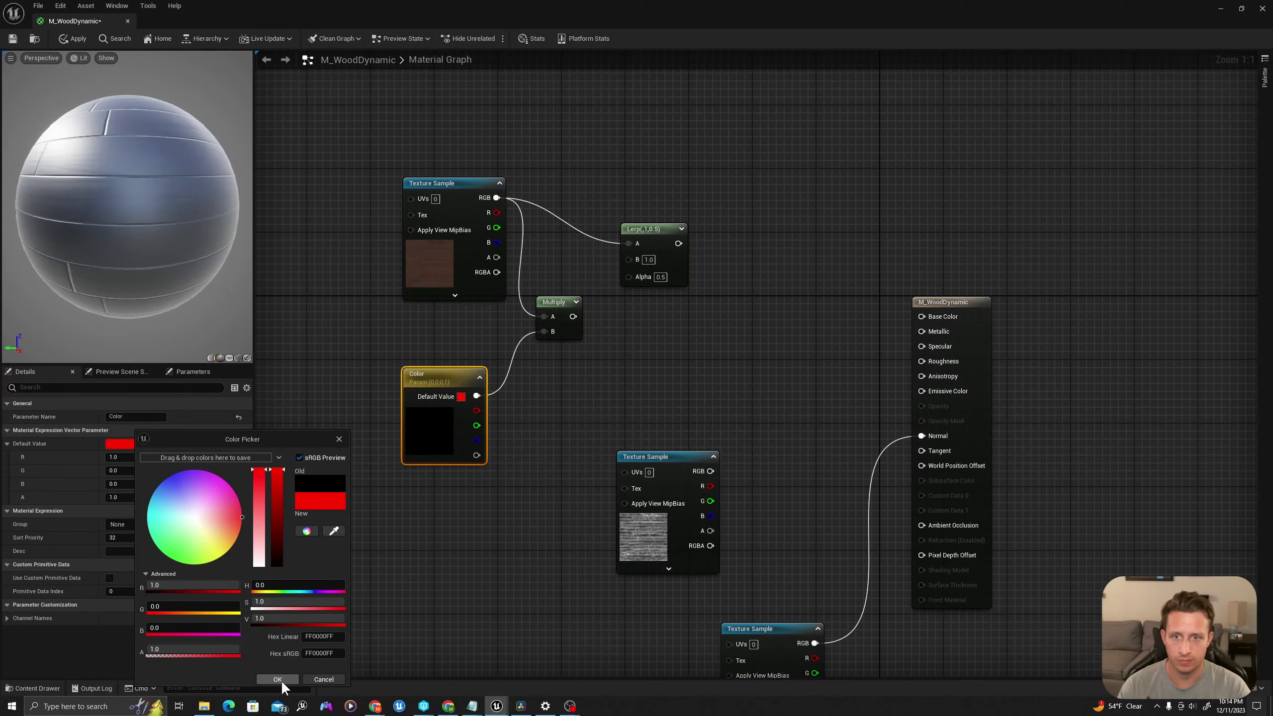
click(277, 679)
Connect the Multiply output to the Lerp's B input and feed its Alpha from a new scalar parameter named ColorContribution
drag(573, 317, 637, 354)
click(635, 352)
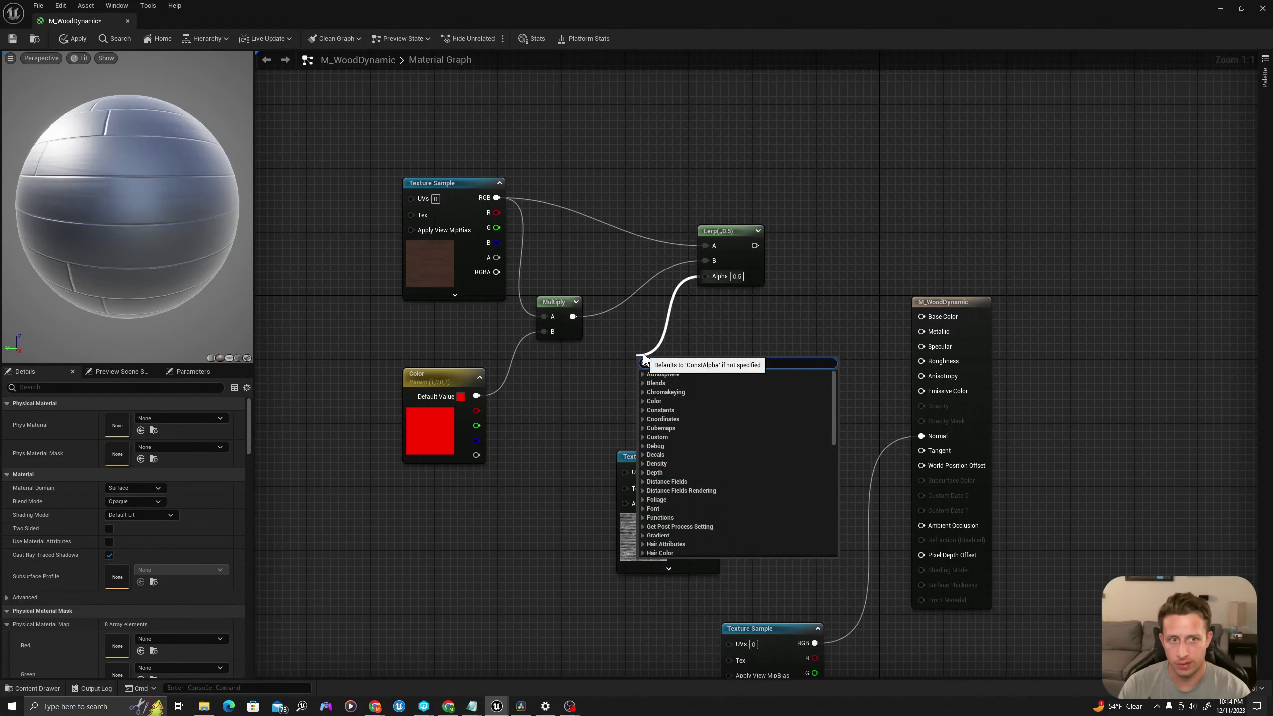
text(scalar)
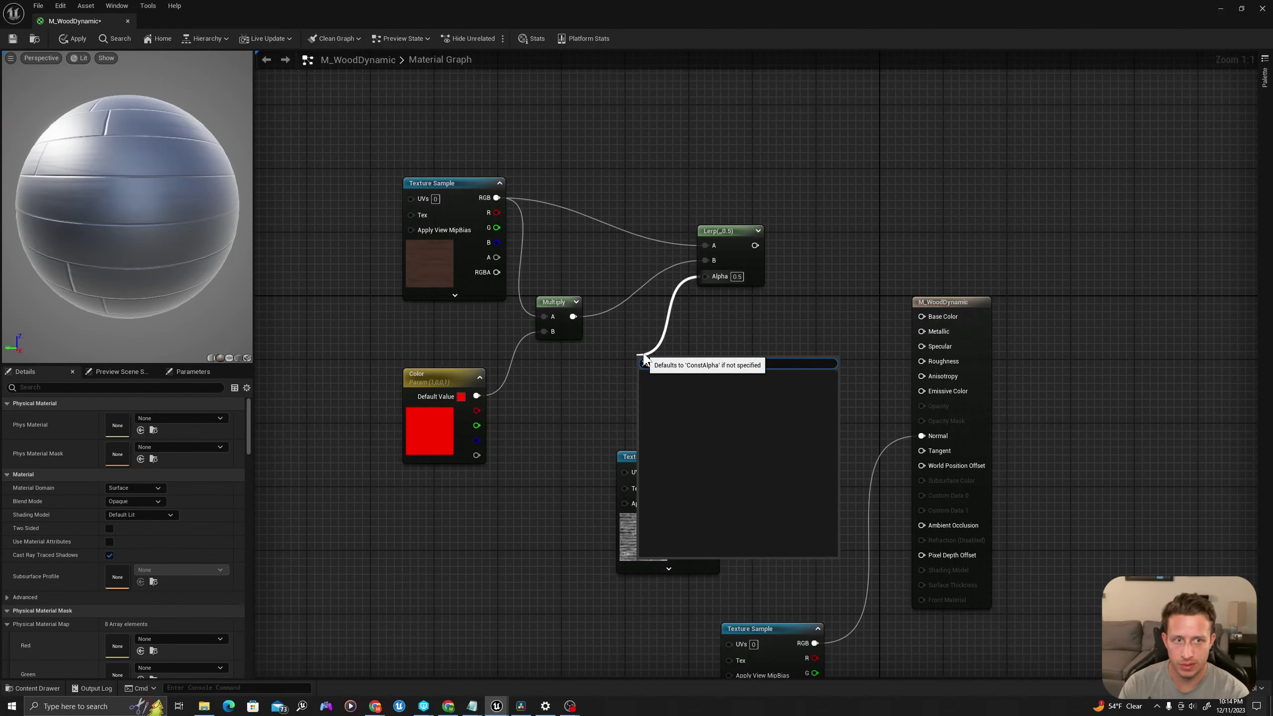
key(Return)
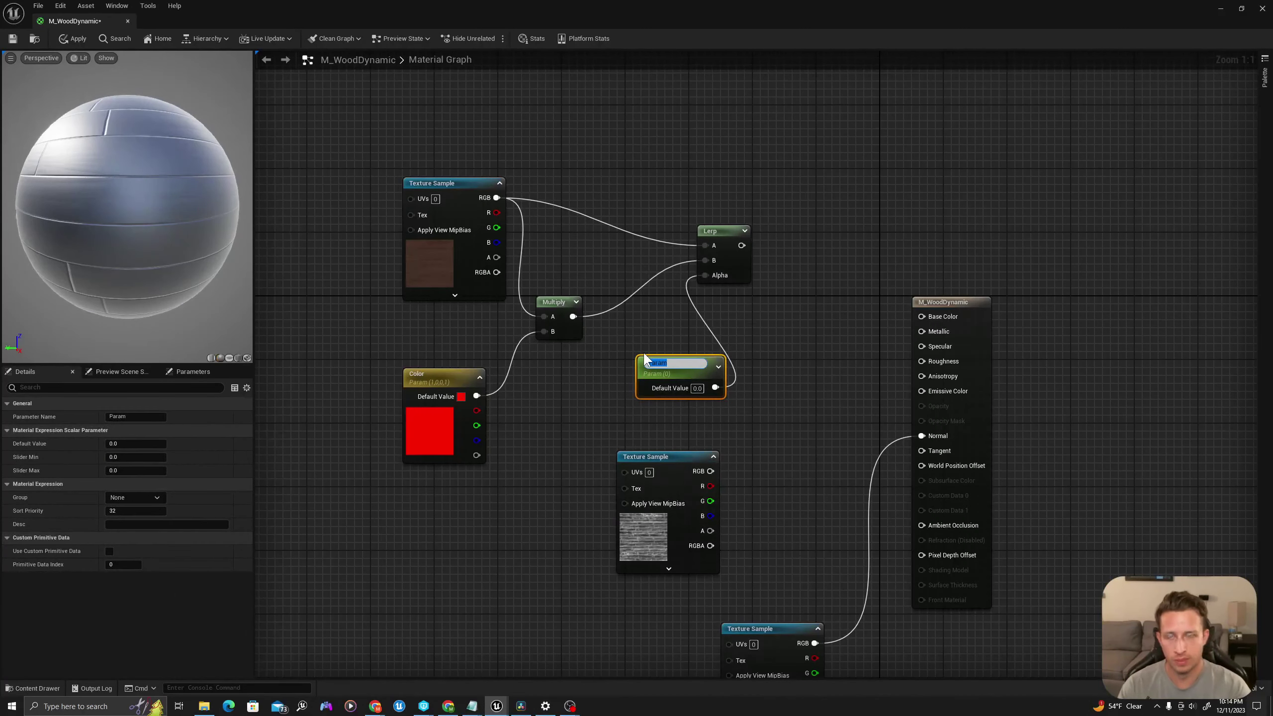
text(Co)
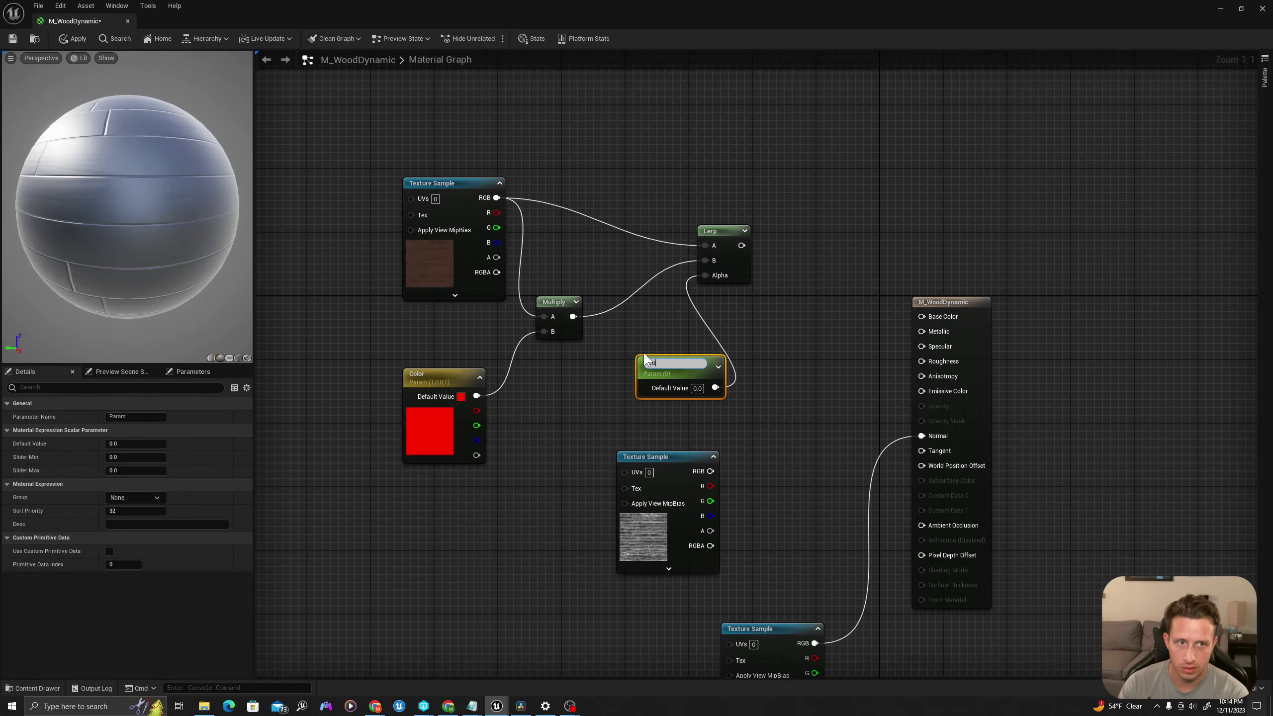
text(lorContributio)
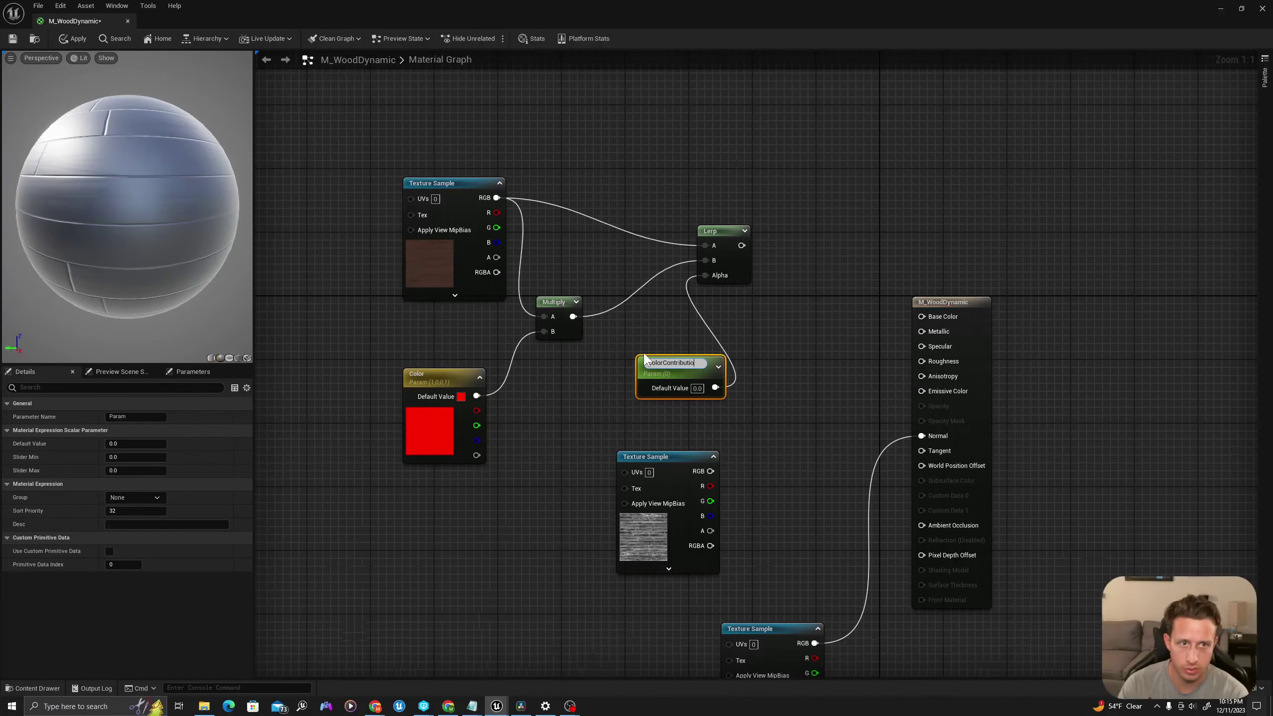
text(n)
key(Return)
drag(661, 360, 601, 372)
right_drag(745, 402, 691, 387)
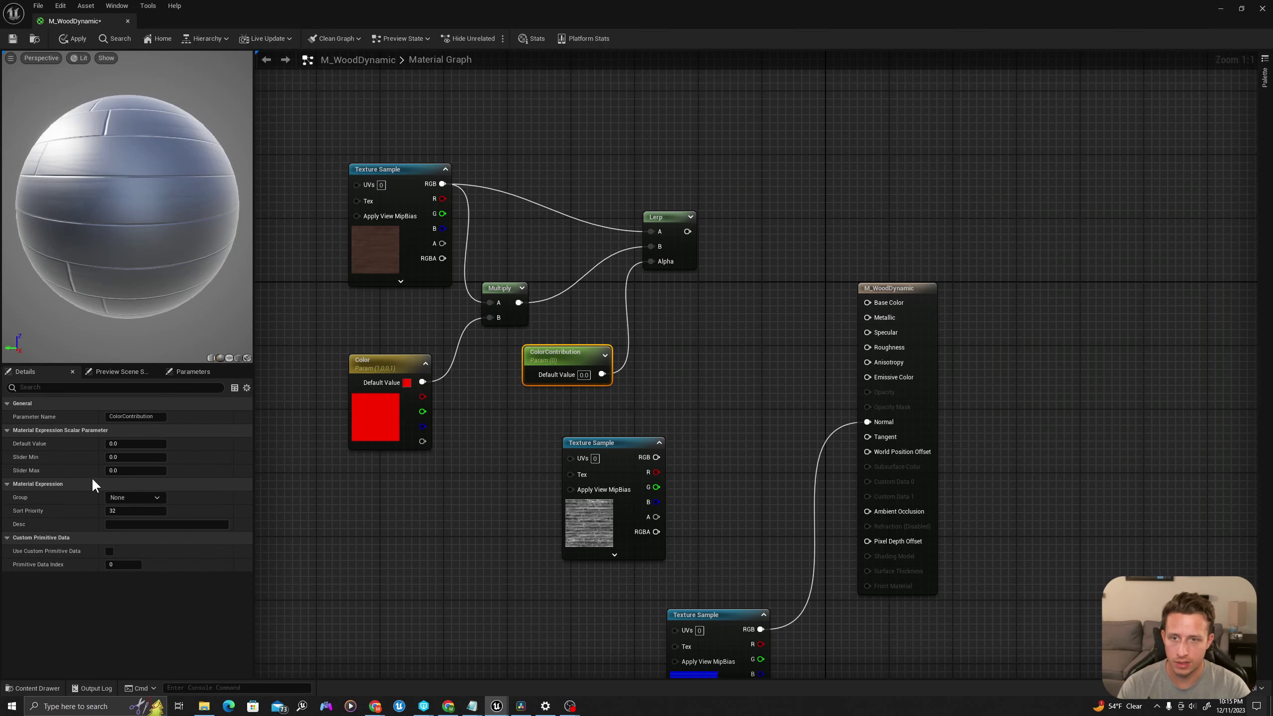
Set the ColorContribution parameter's Slider Max to 1 and save the material
click(129, 470)
text(1)
key(Tab)
key(ctrl+s)
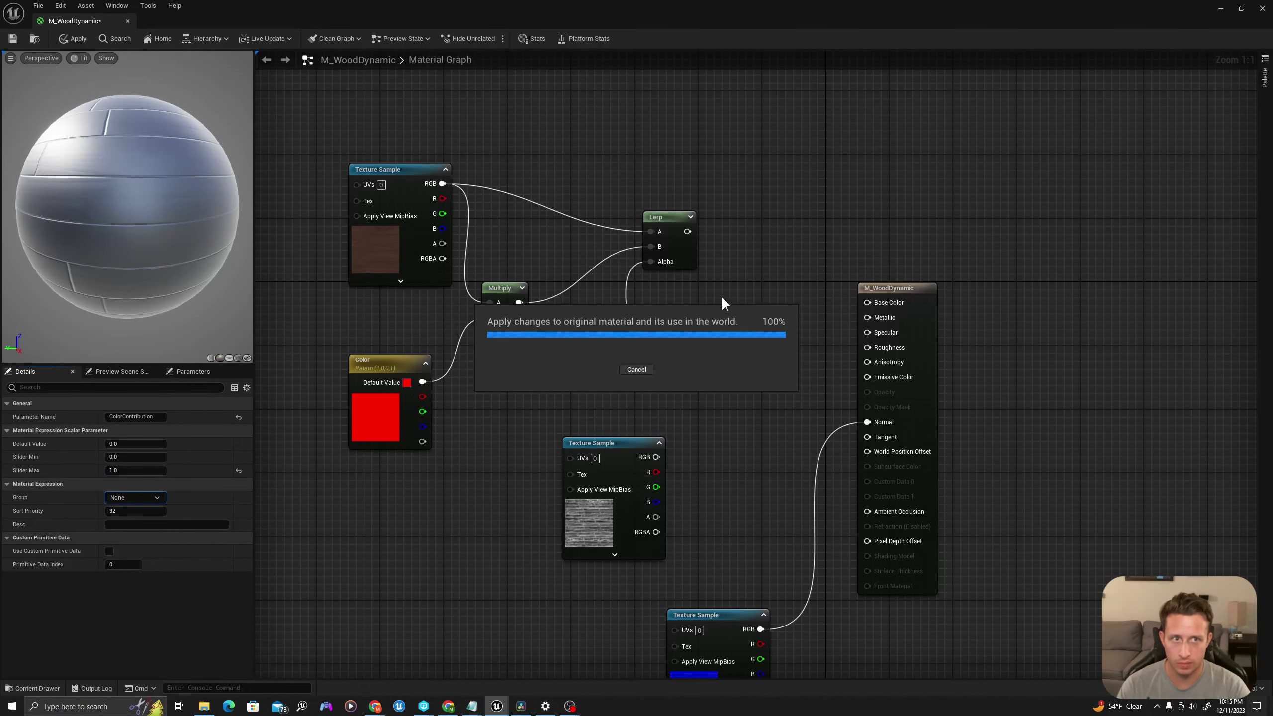
Connect the Lerp output to the material's Base Color and tidy the positions of the Color and ColorContribution nodes
right_drag(738, 309, 693, 290)
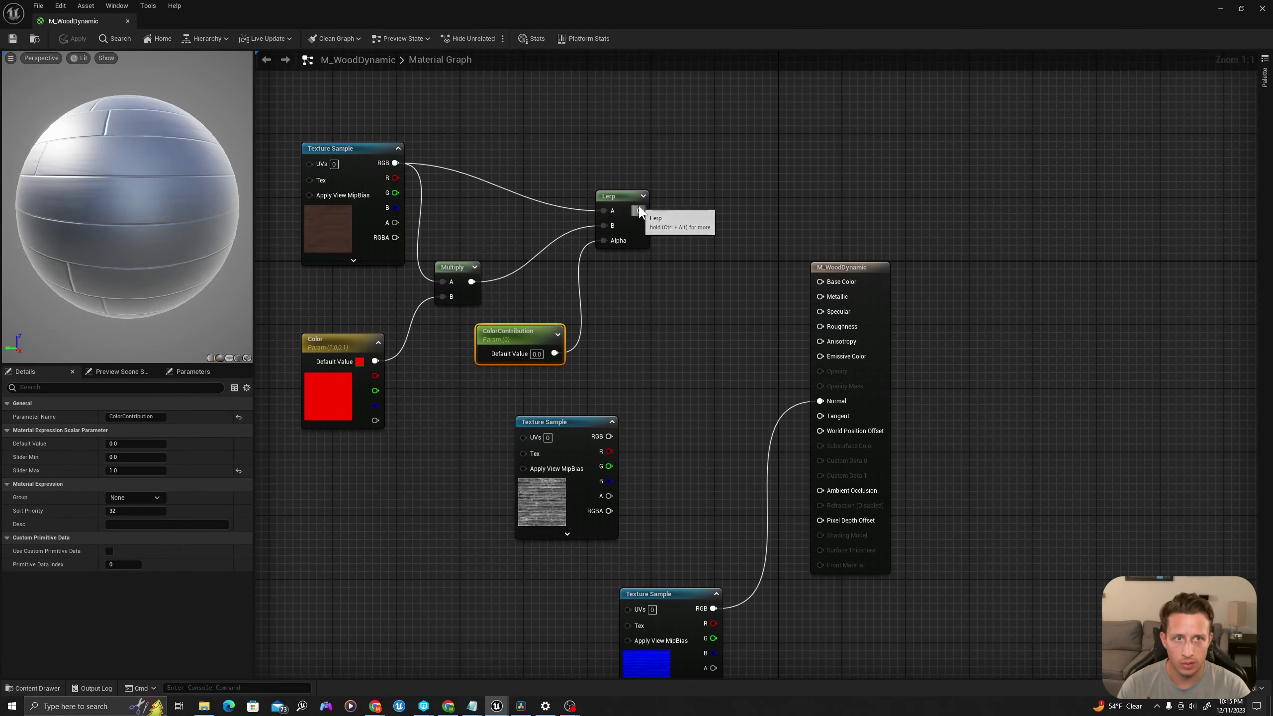
drag(639, 210, 820, 281)
right_drag(316, 386, 376, 443)
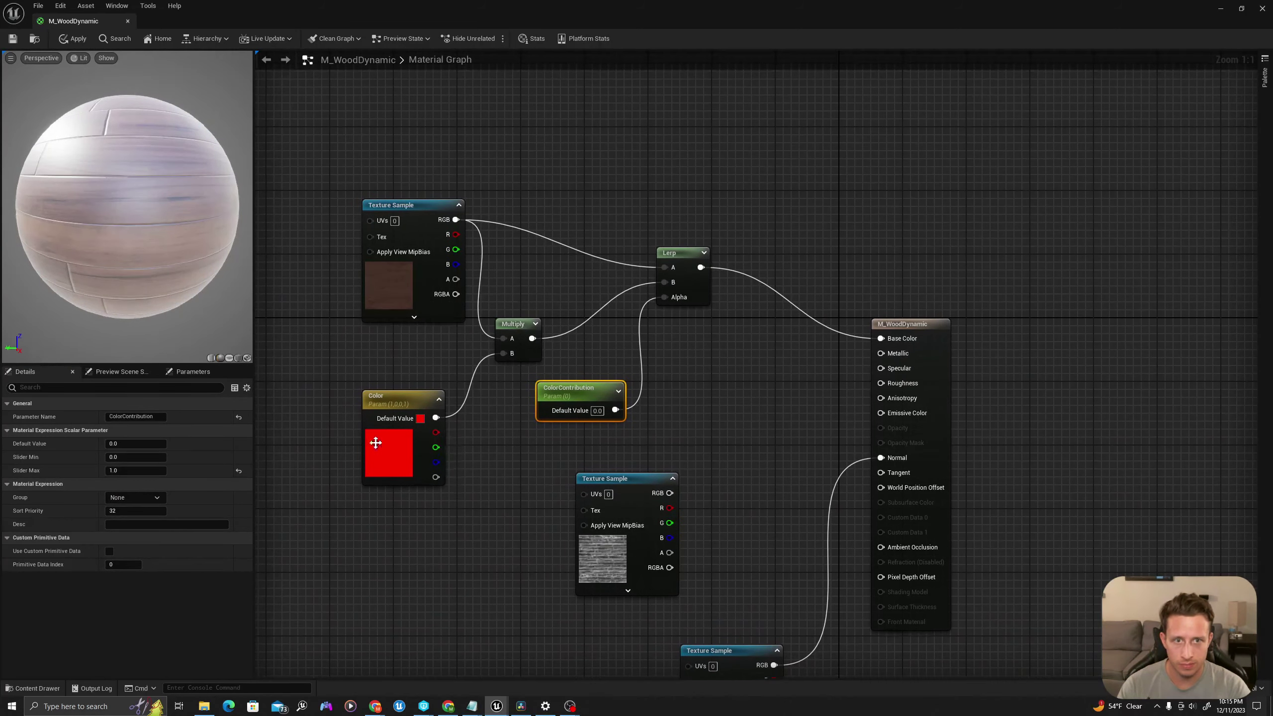
drag(376, 442, 384, 402)
drag(571, 407, 587, 399)
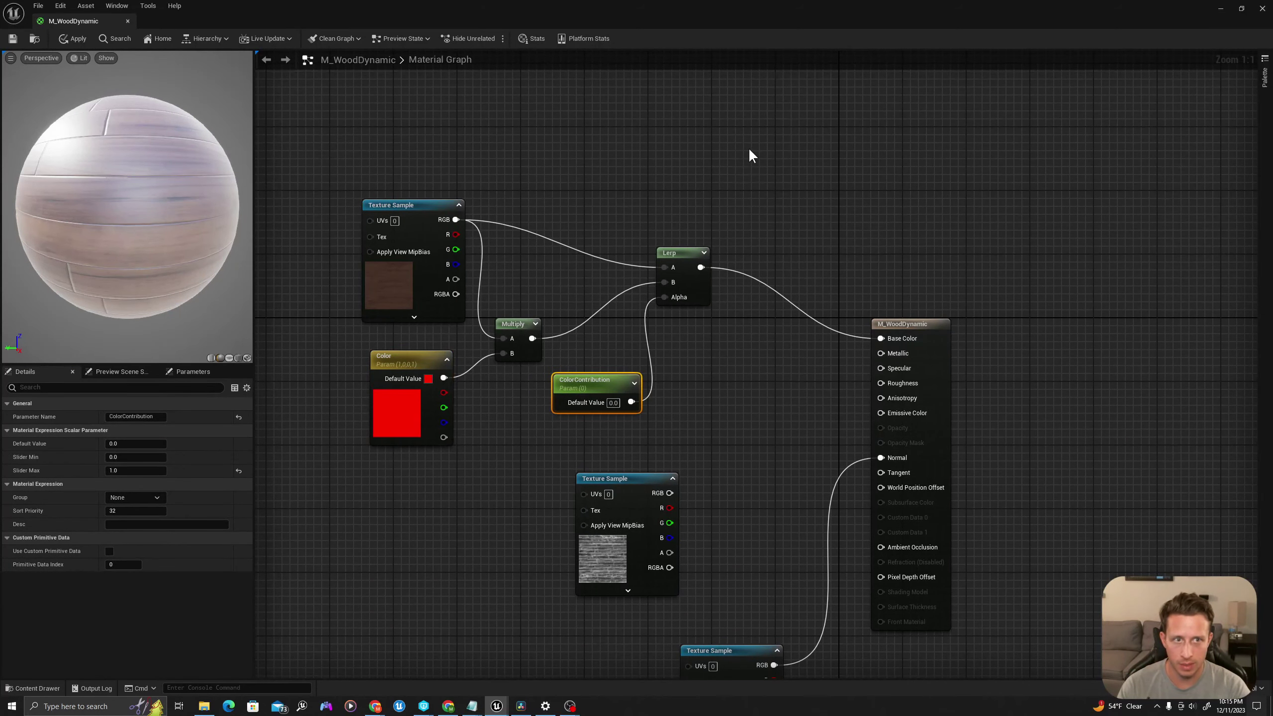
Enclose the nodes feeding Base Color in a comment box titled Color
drag(751, 156, 319, 446)
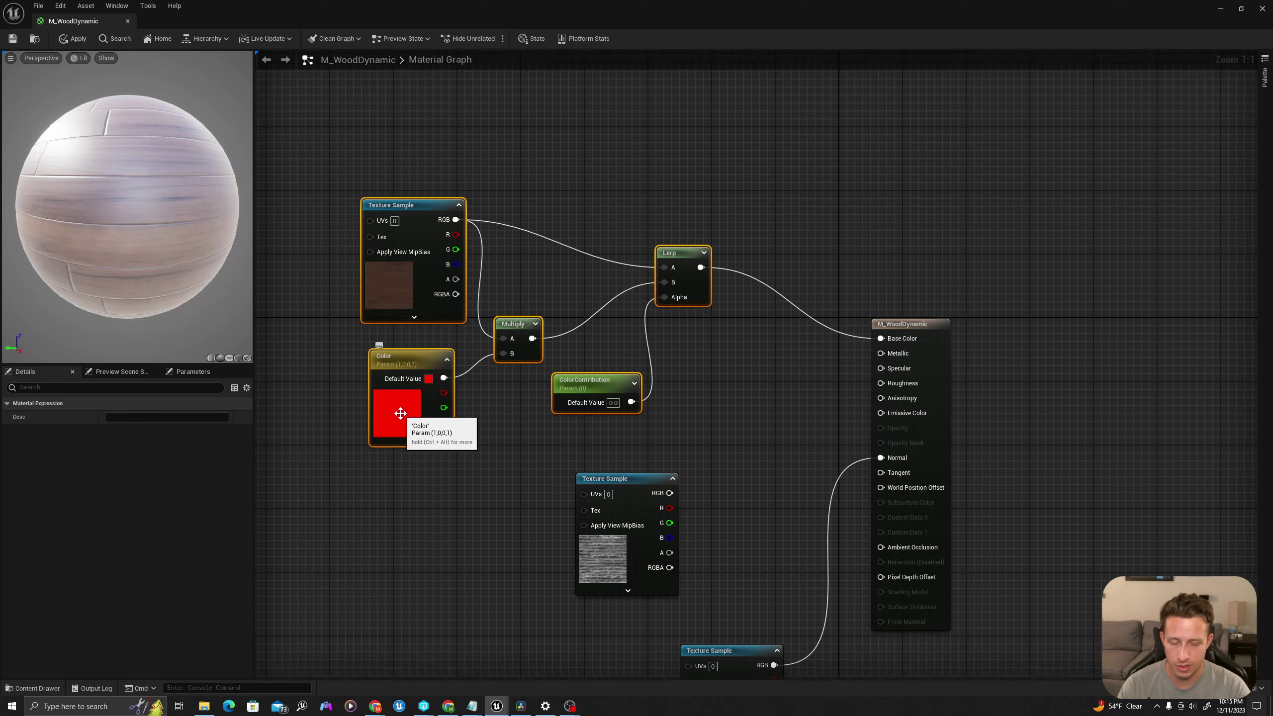
text(c)
text(C)
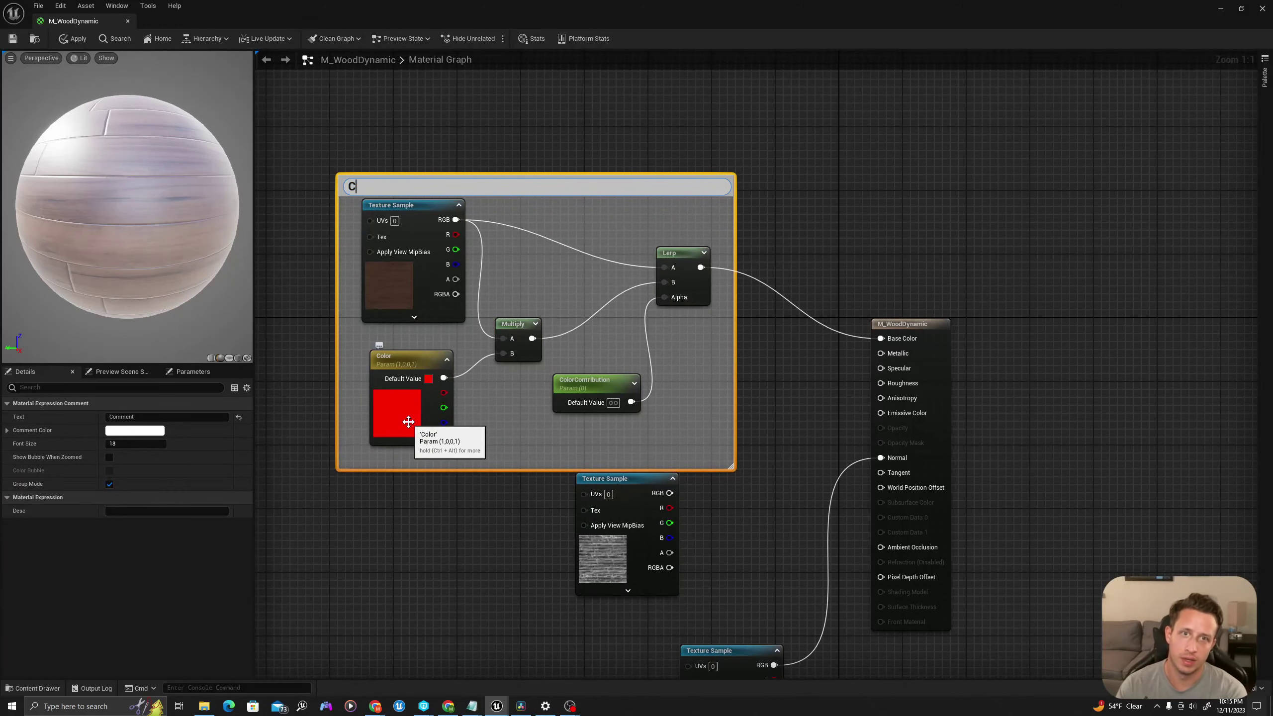
text(olor)
key(Return)
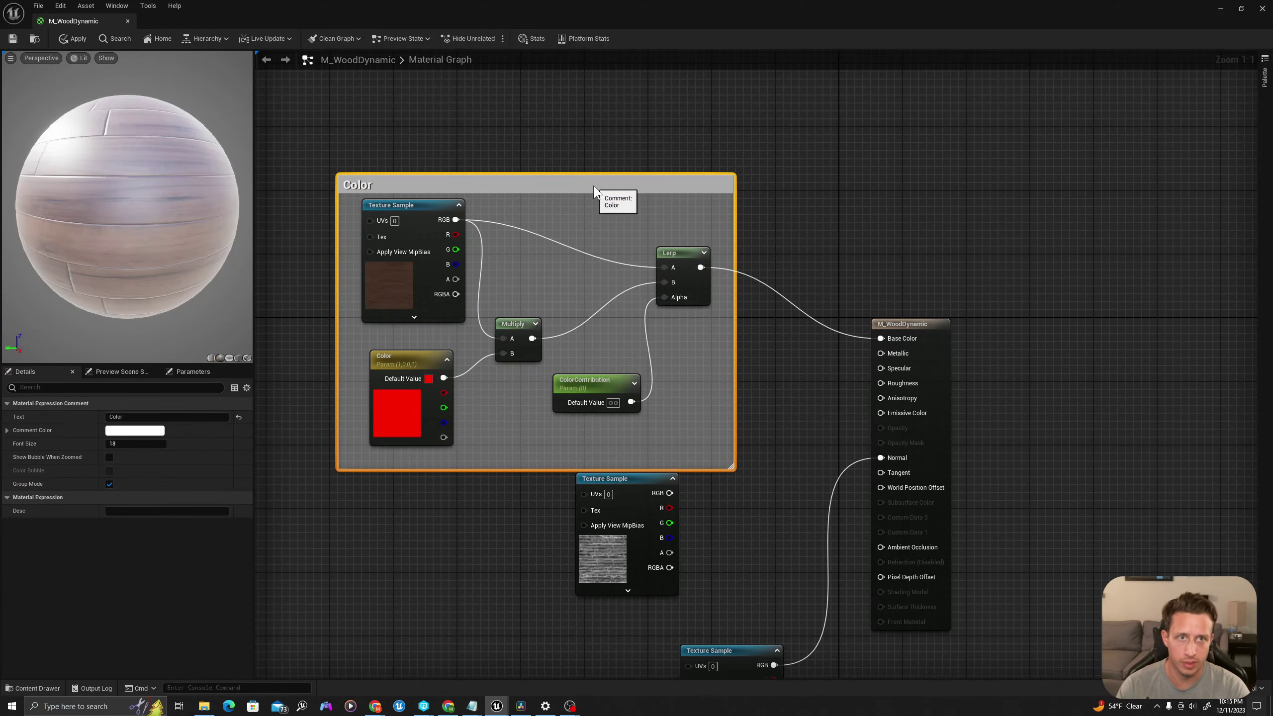
Move the Color comment group up, place the T_Wood_Floor_Walnut_M sample beneath it, and shift the normal map sample farther down
drag(597, 191, 645, 134)
right_drag(649, 313, 654, 182)
drag(631, 422, 448, 404)
right_drag(464, 417, 540, 393)
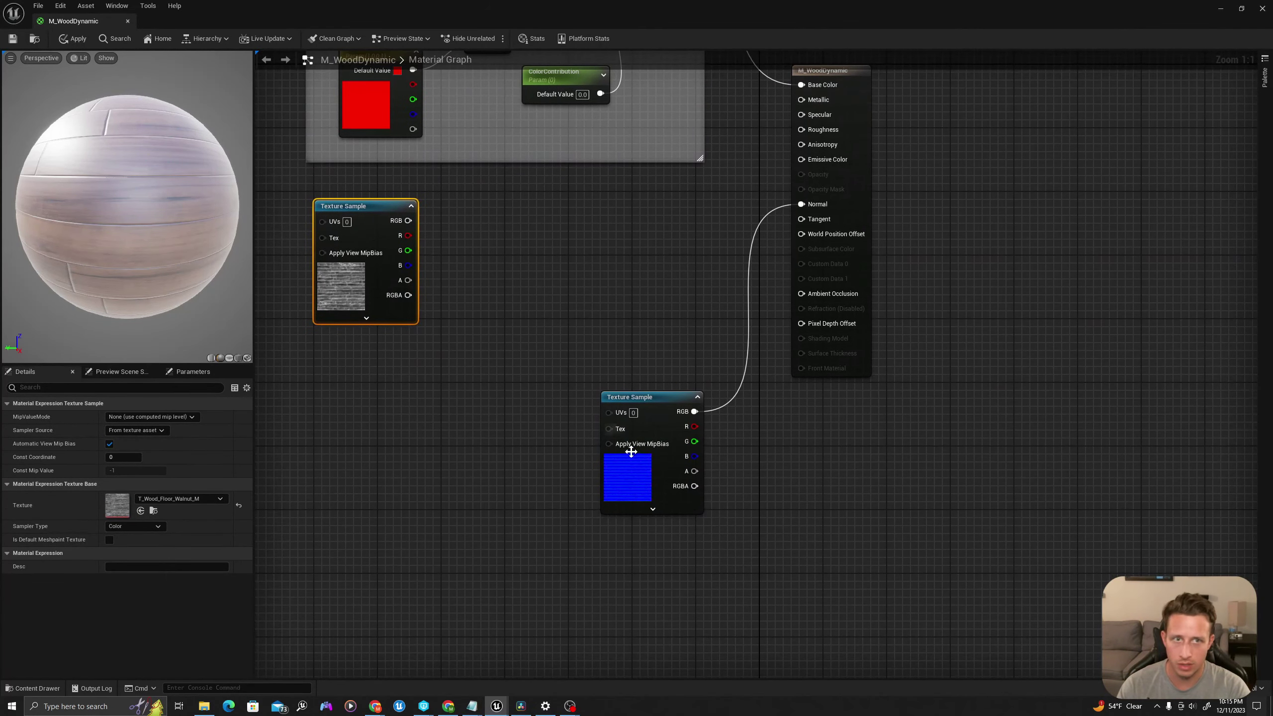
drag(635, 459, 644, 618)
right_drag(427, 375, 474, 433)
click(432, 301)
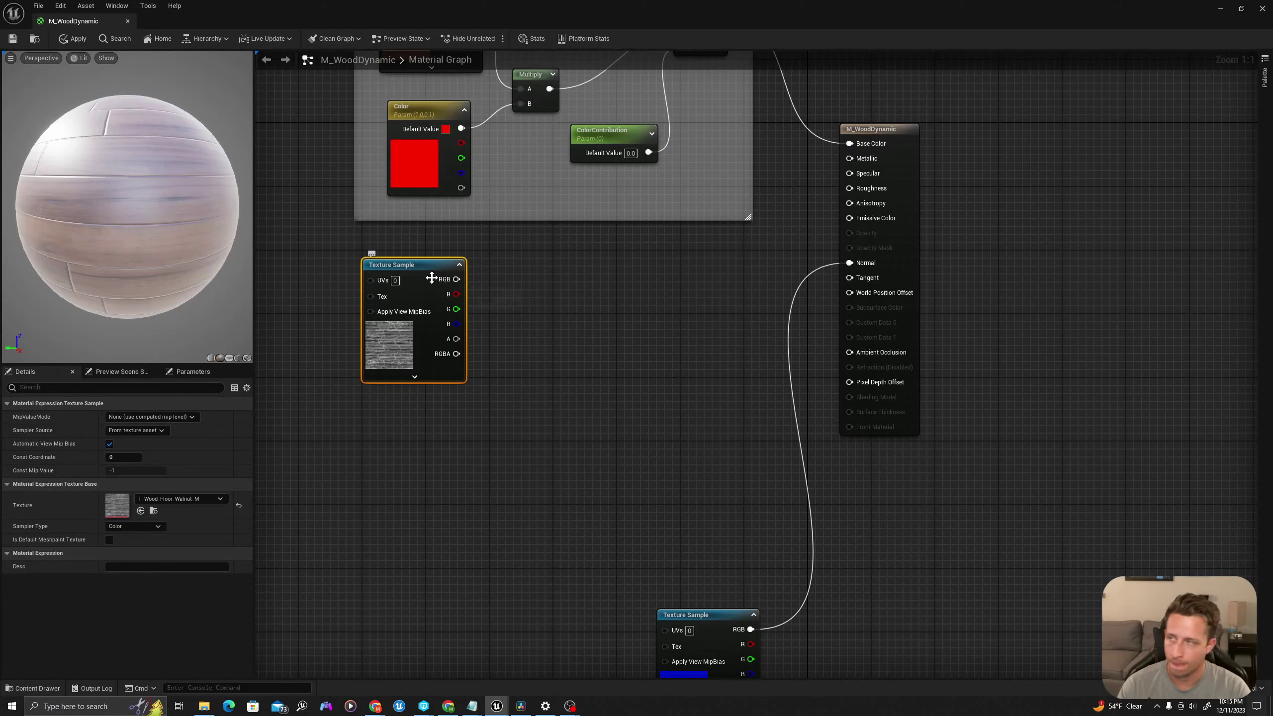
Feed the T_Wood_Floor_Walnut_M sample's RGB output into a new CheapContrast node
drag(456, 280, 524, 320)
text(cheap con)
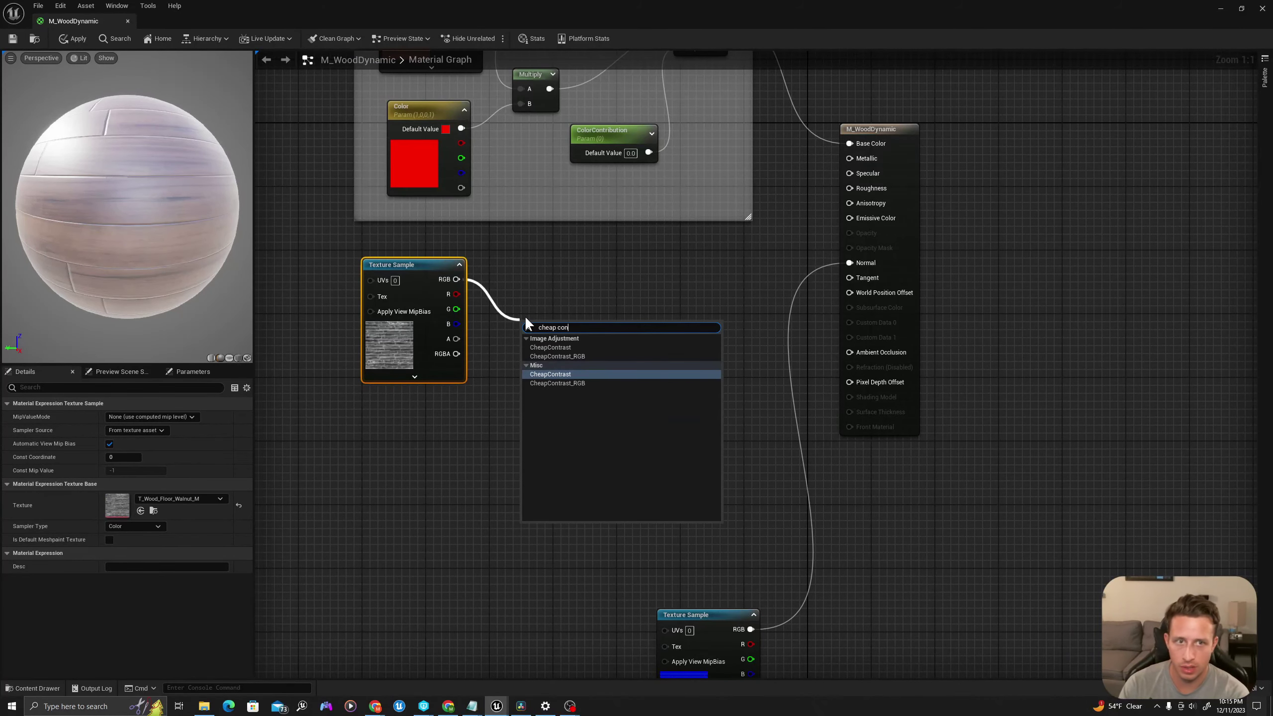
key(Return)
Add a scalar parameter named Contrast connected to the CheapContrast node's Contrast input
drag(528, 354, 465, 471)
text(scalara)
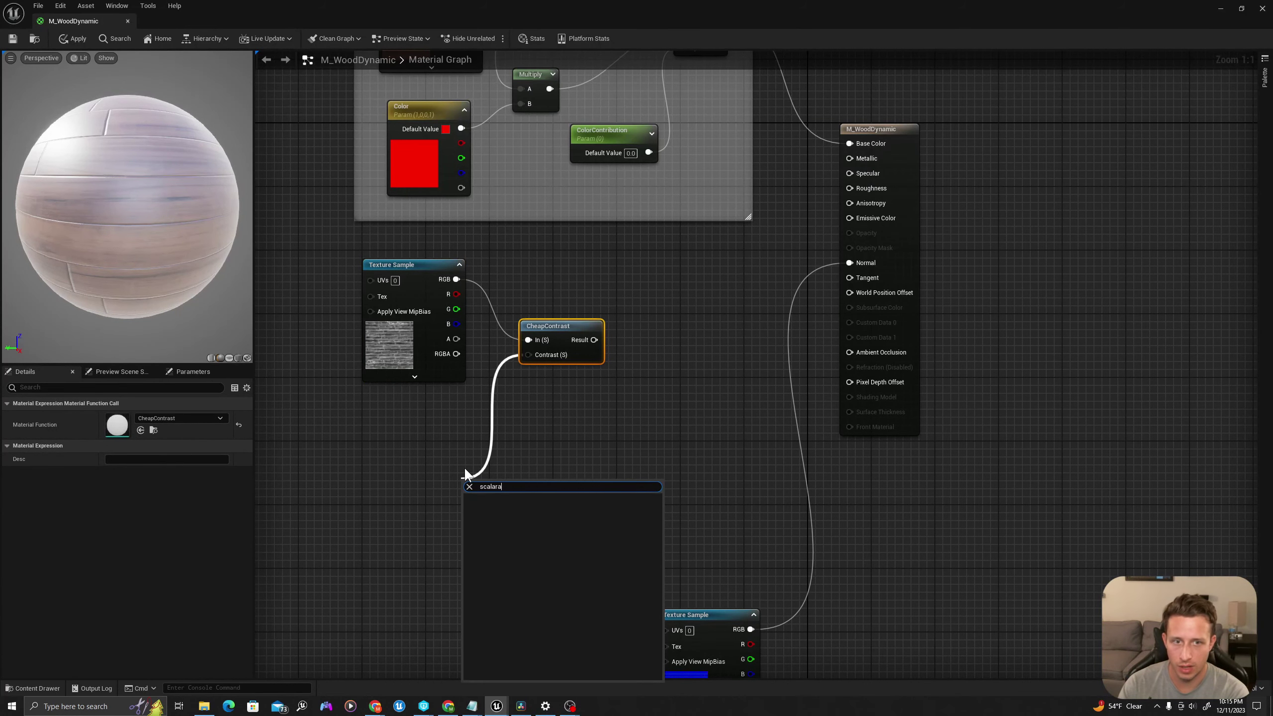
key(BackSpace)
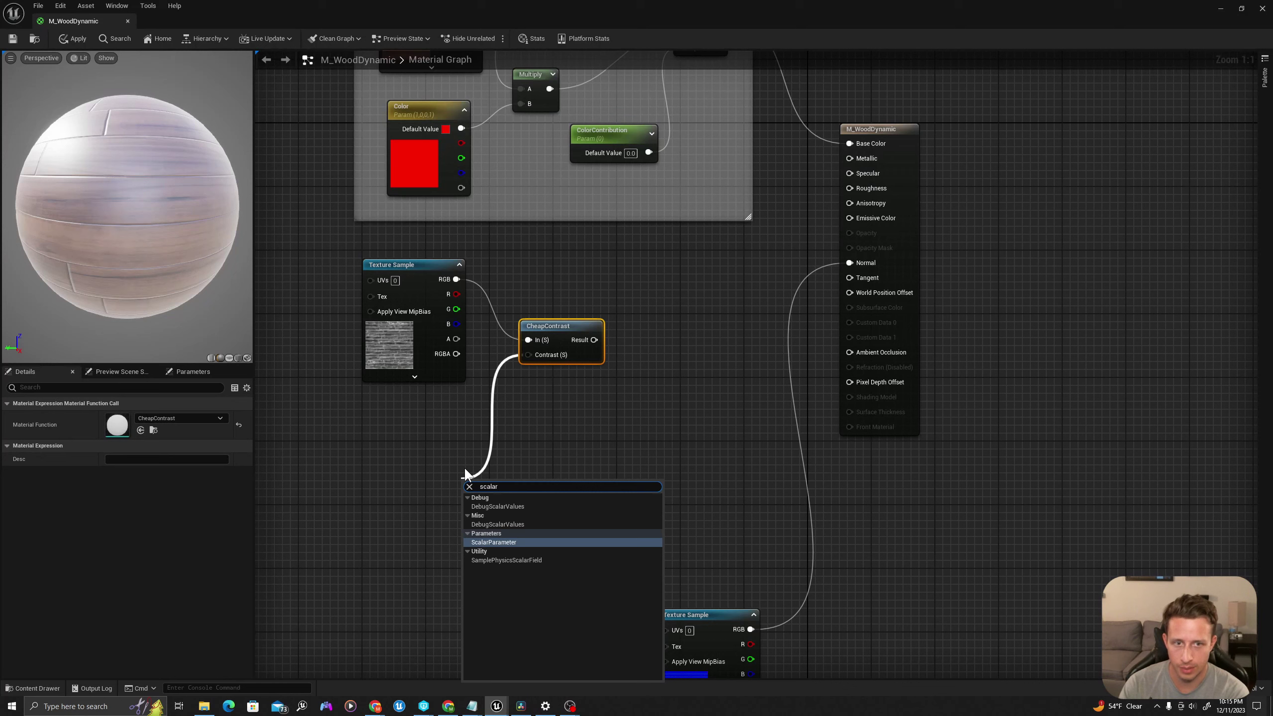
key(Return)
text(Contrast)
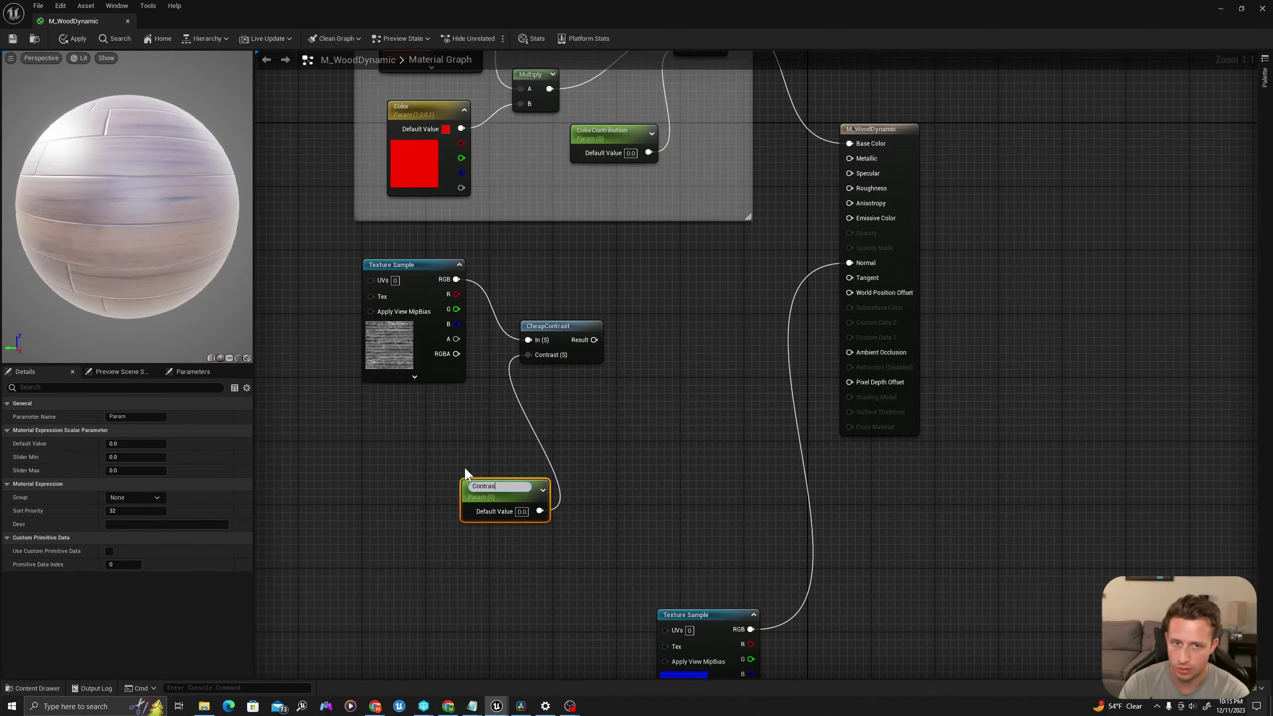
key(Return)
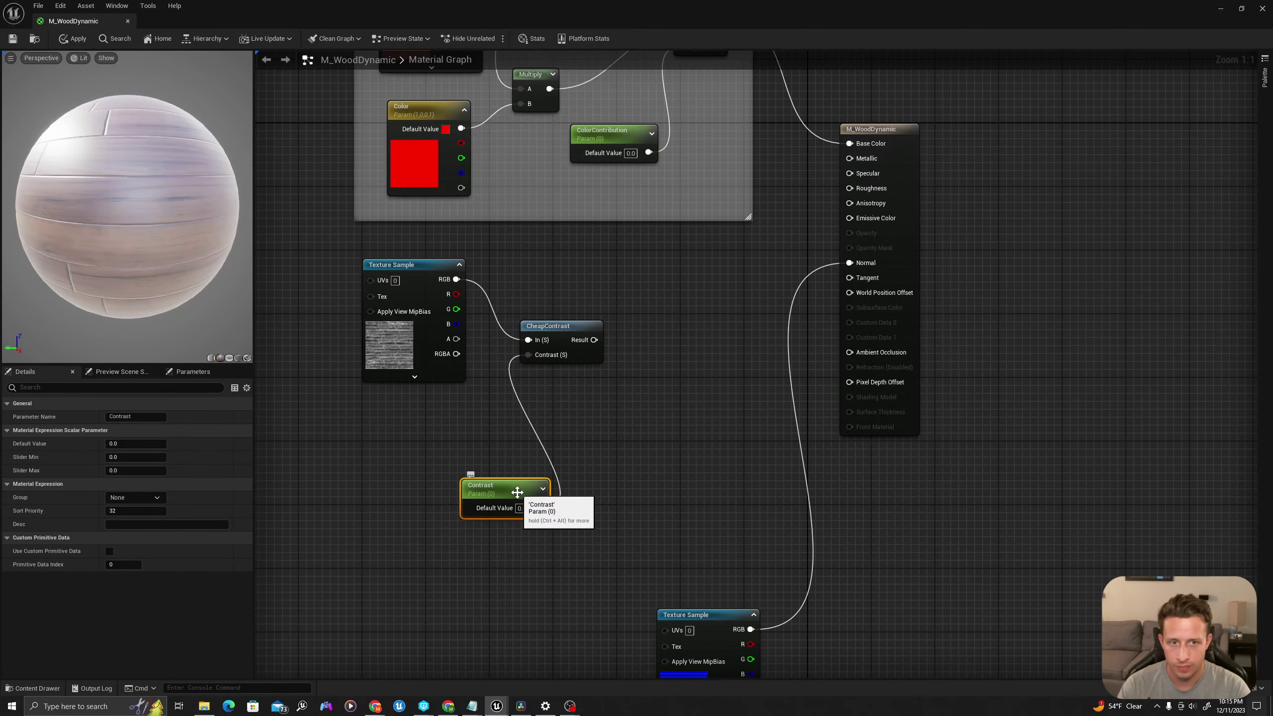
Set the Contrast parameter's default value to 0.001 and place the node below the T_Wood_Floor_Walnut_M sample
click(521, 508)
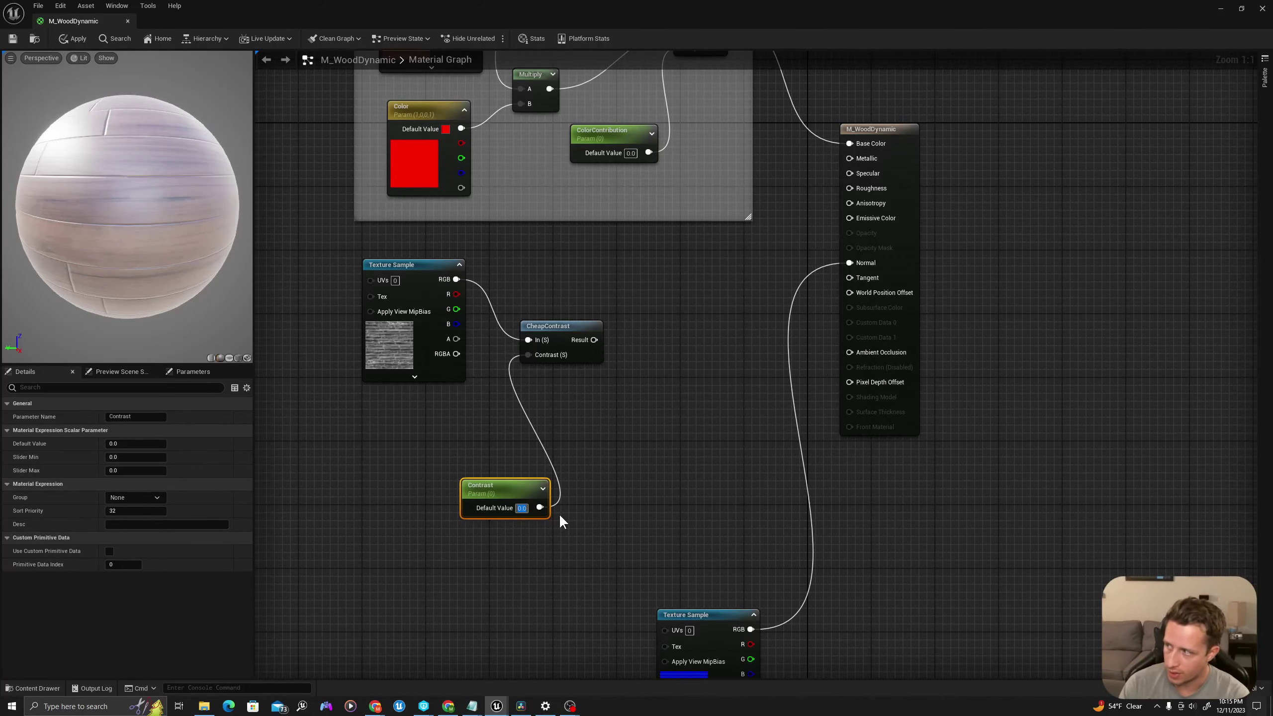
text(.001)
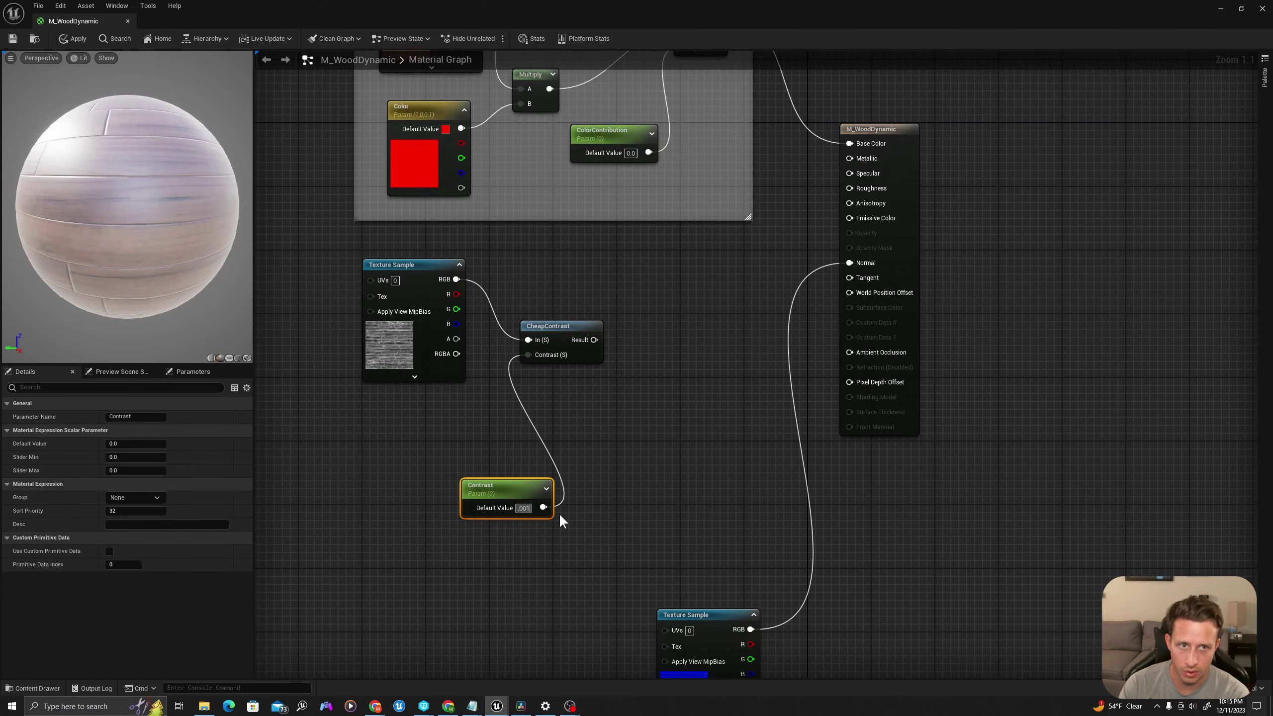
key(Return)
drag(519, 484, 453, 446)
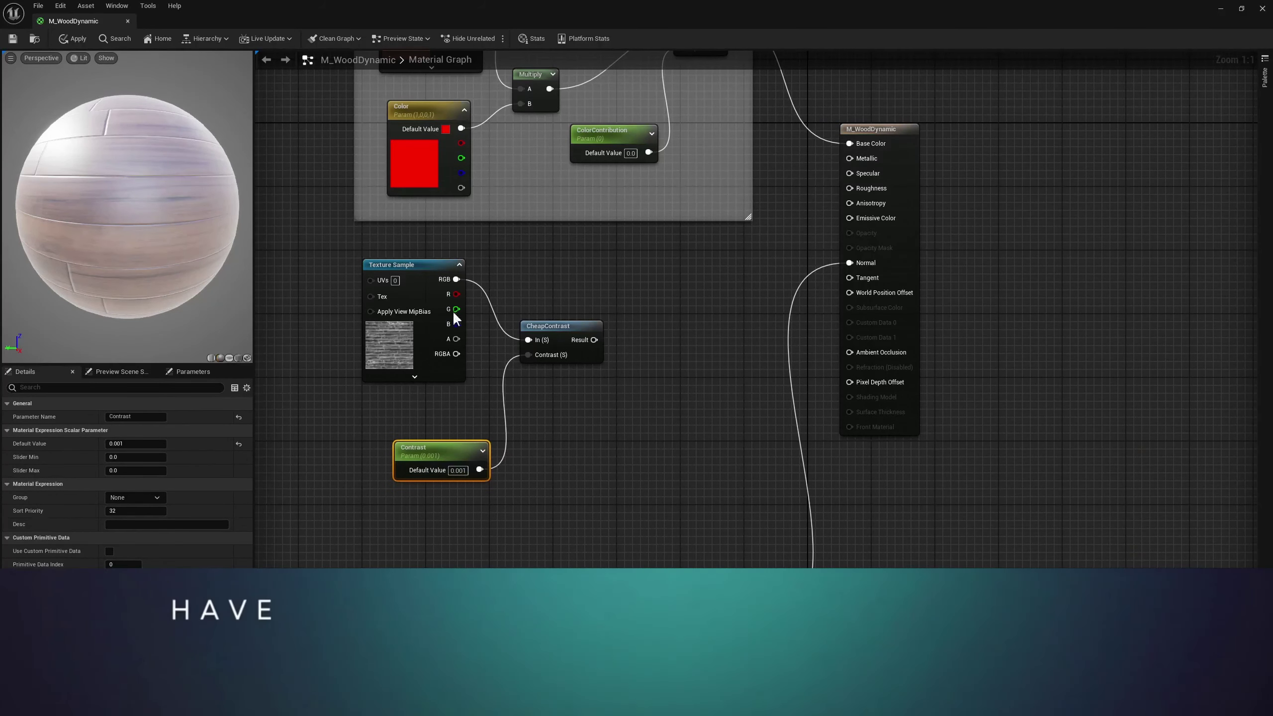
Preview the T_Wood_Floor_Walnut_M texture sample on the preview sphere
click(421, 334)
right_click(415, 330)
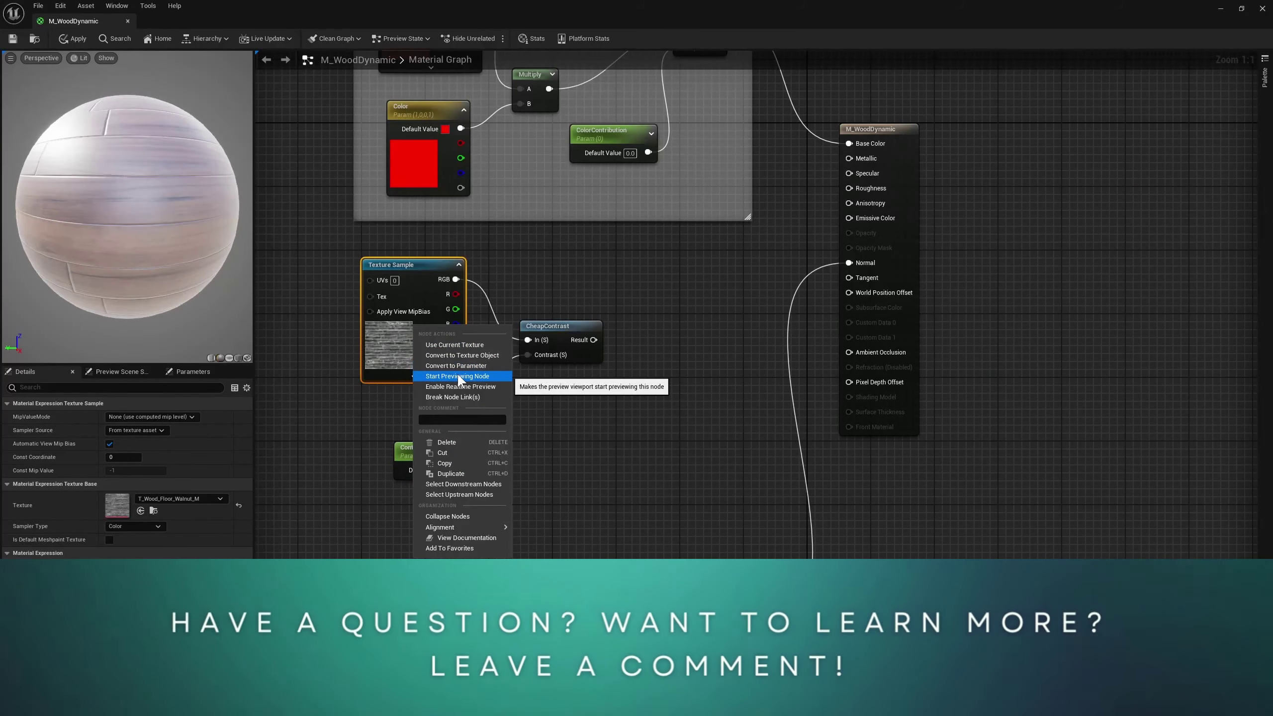
click(458, 375)
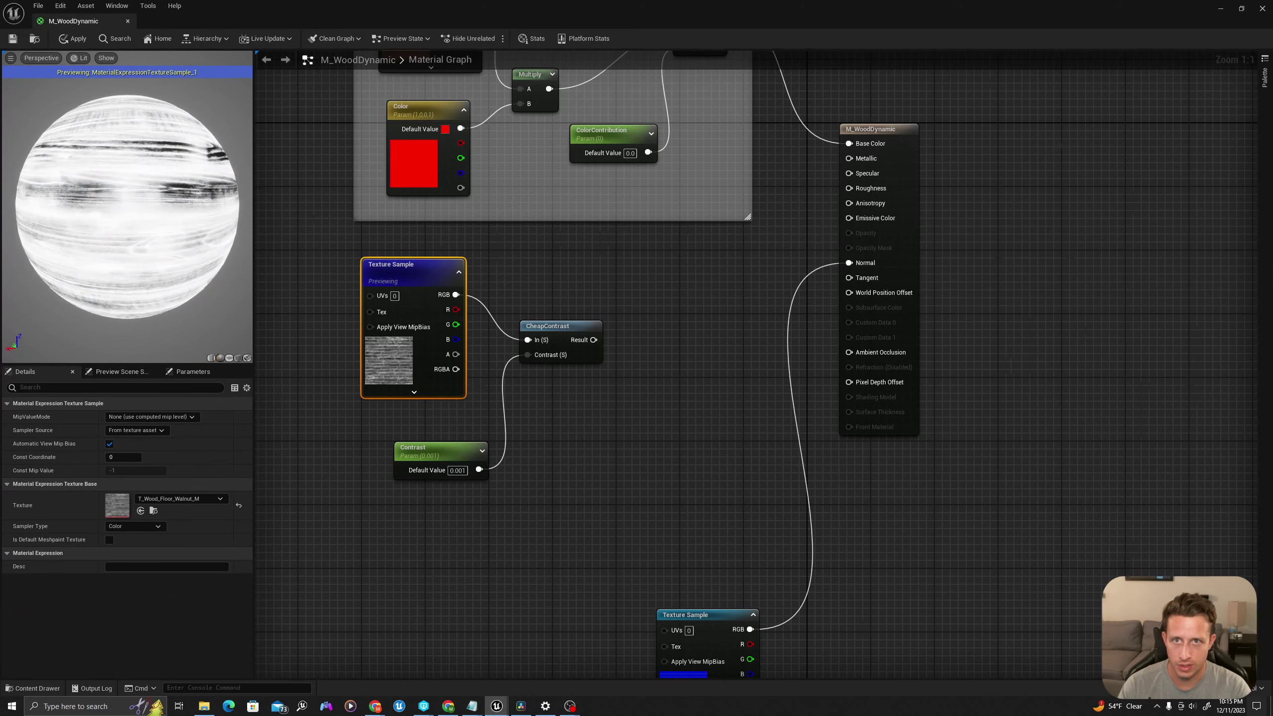
Switch the material preview to a flat-faced shape and preview the CheapContrast node's output on it
click(238, 358)
drag(177, 308, 227, 297)
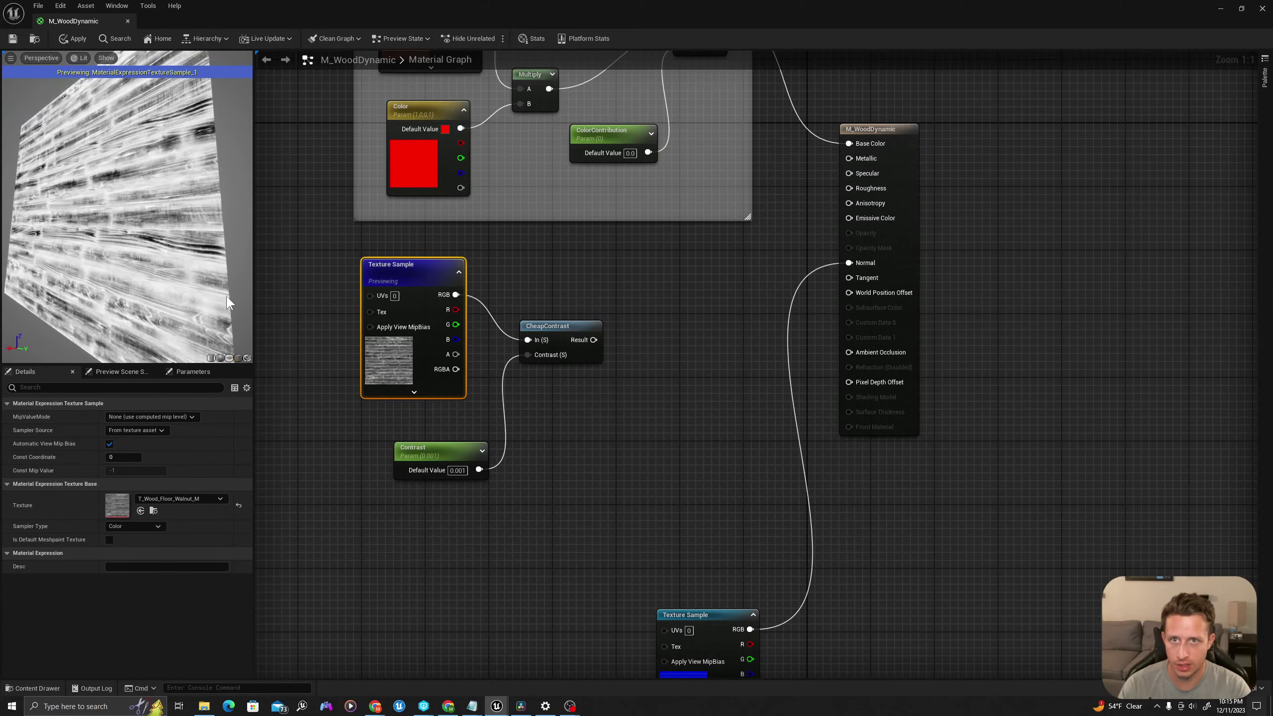
click(562, 329)
right_click(562, 330)
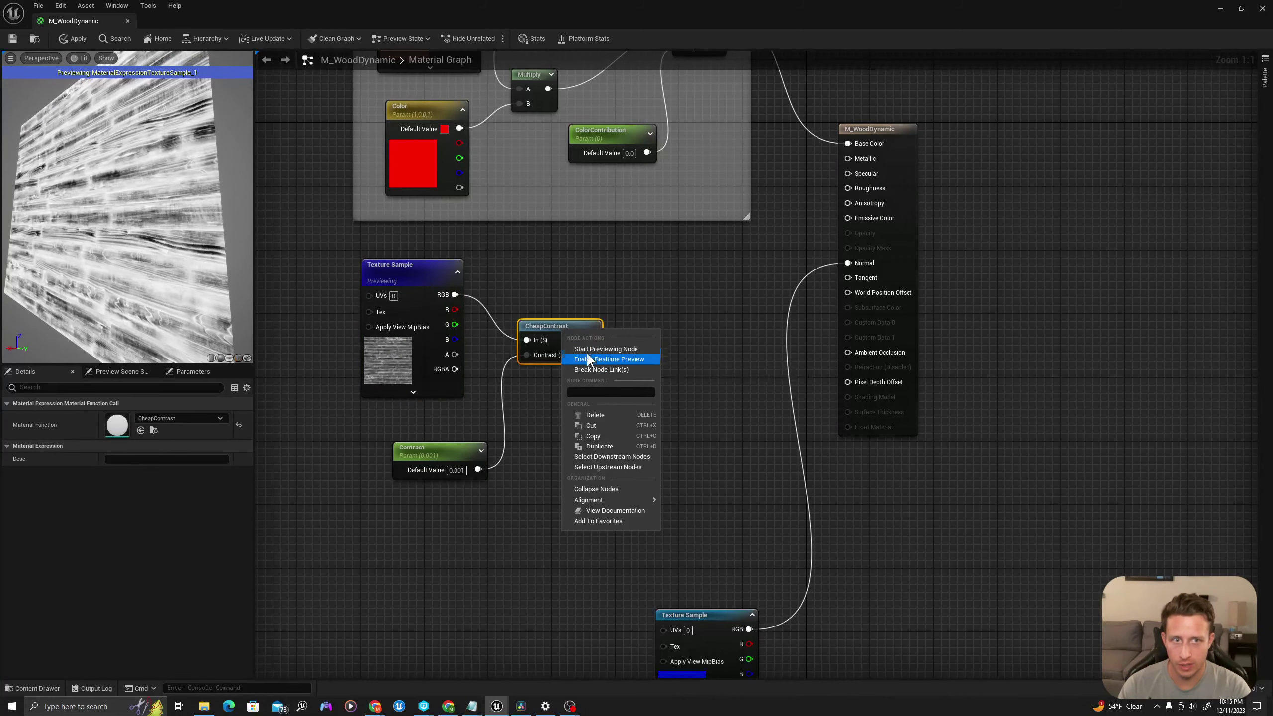
click(588, 350)
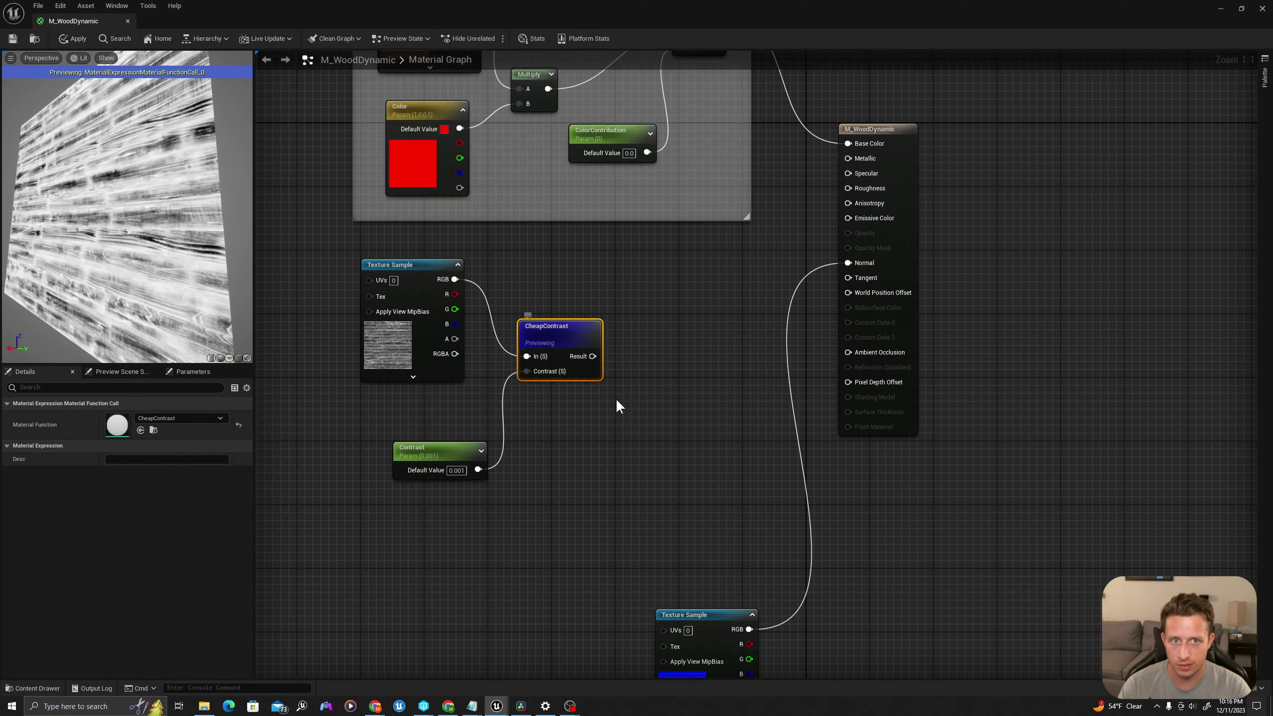
Try a default value of 0.1 for the Contrast parameter
click(437, 440)
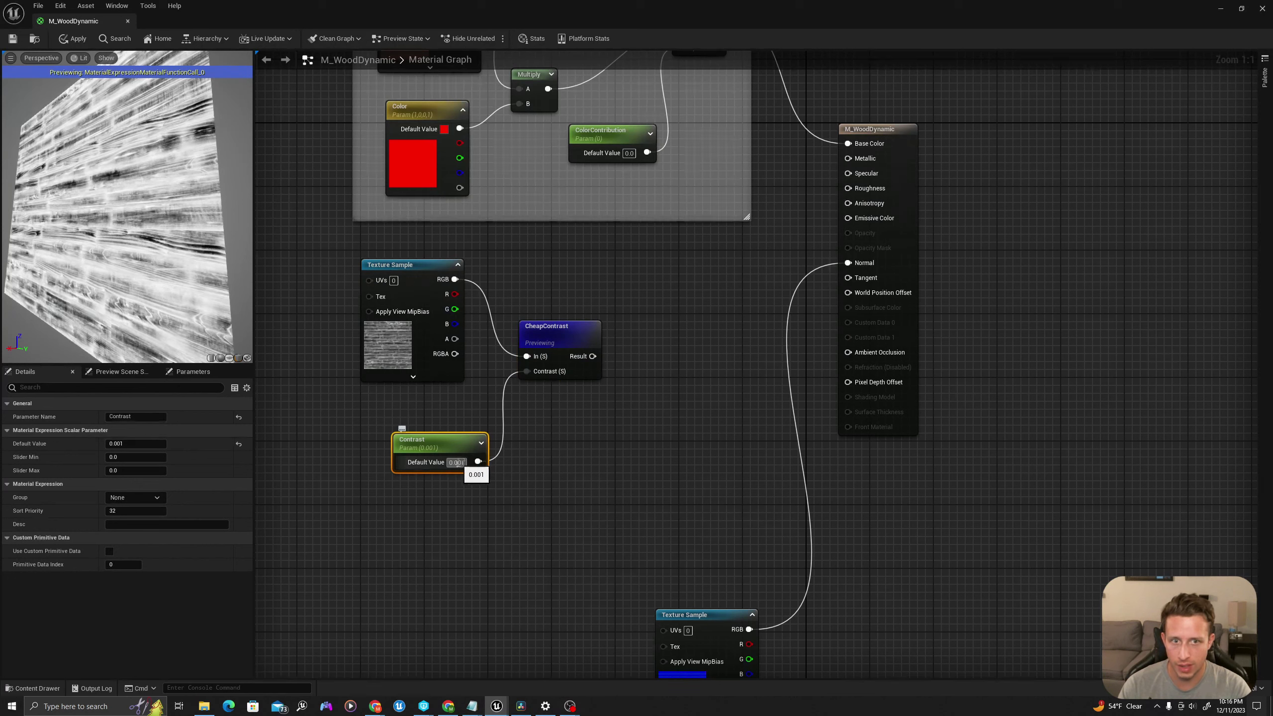
text(0.)
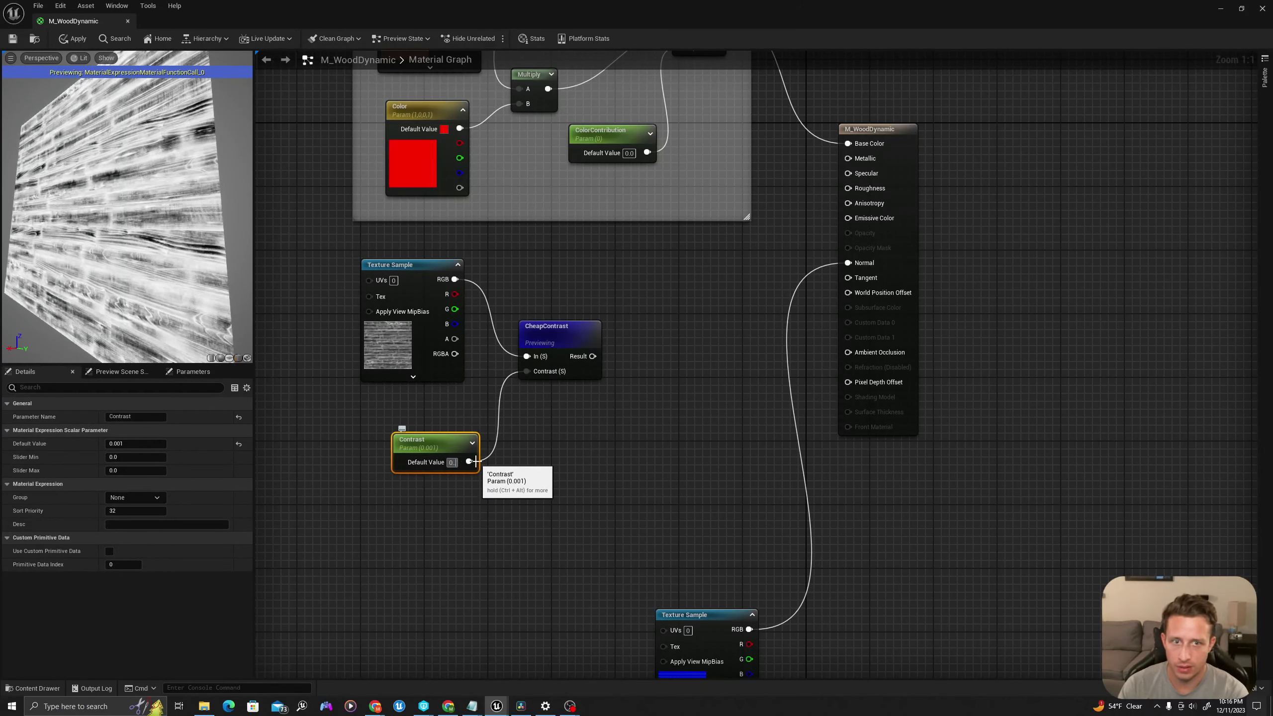
text(001)
key(Return)
key(BackSpace)
text(0.1)
key(Return)
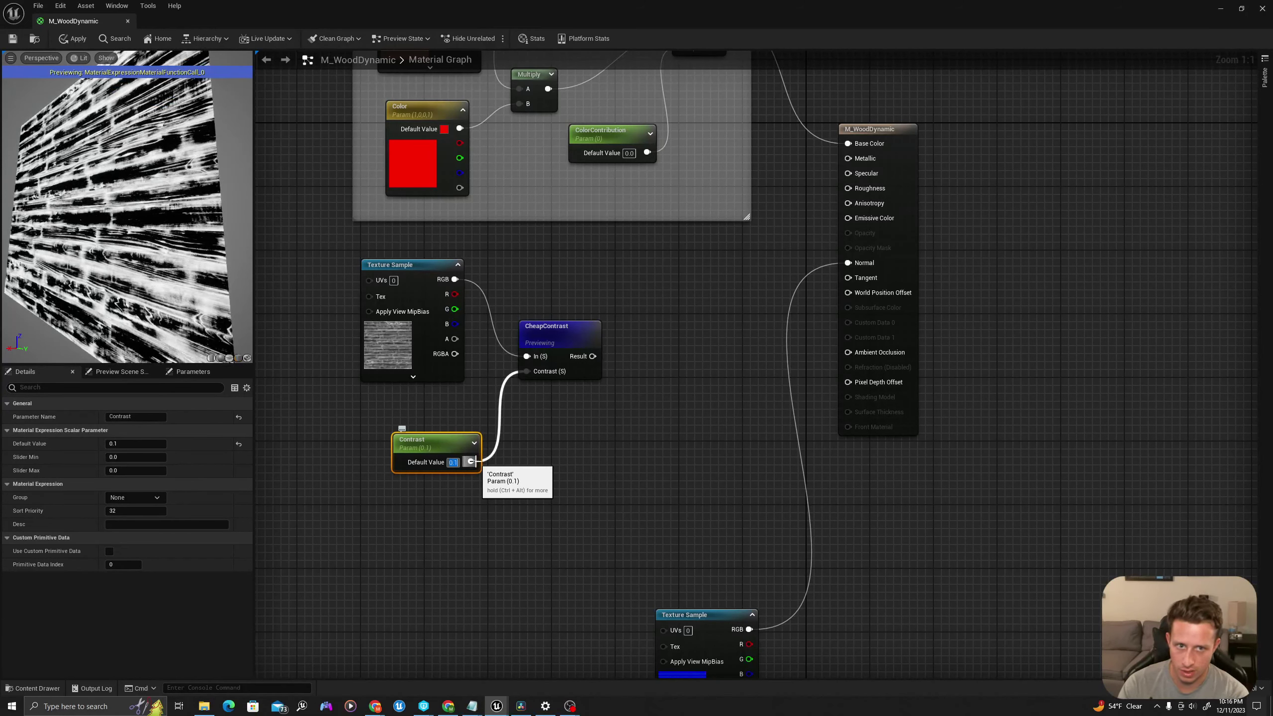
Set the Contrast parameter's default value to 0.01
key(BackSpace)
text(0.01)
key(Return)
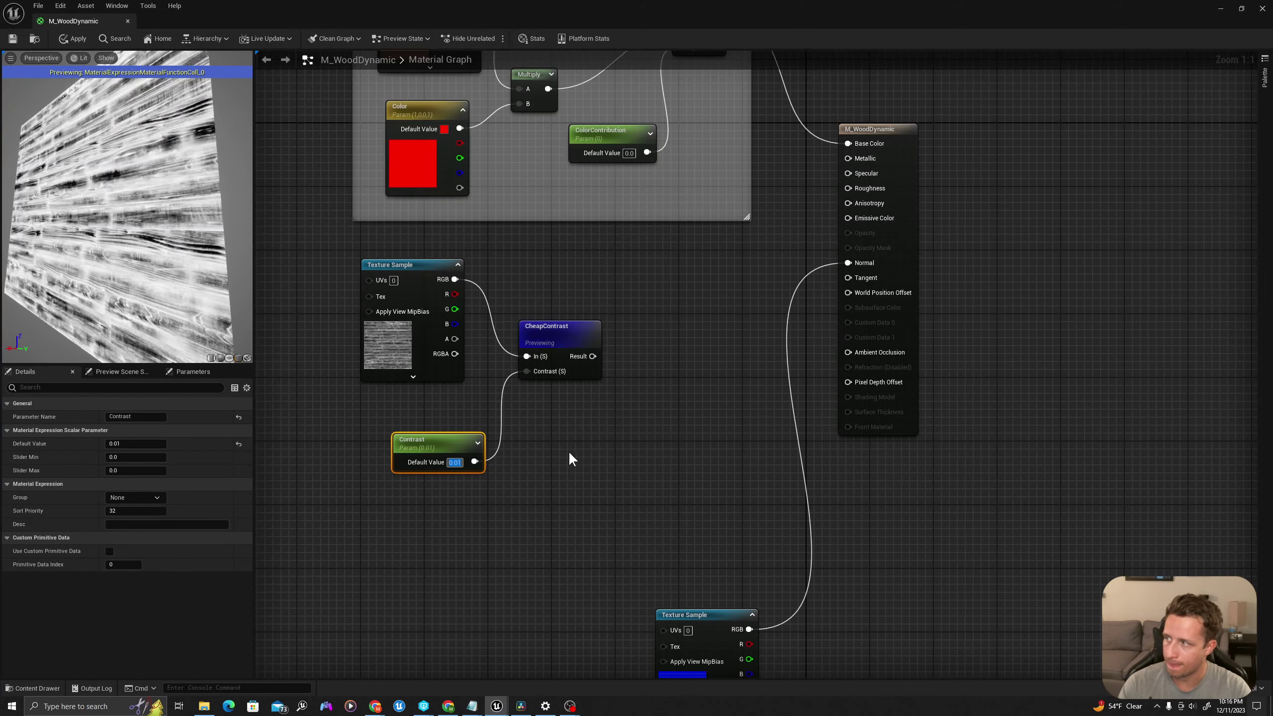
Feed the CheapContrast result into input A of a new Multiply node and stop previewing CheapContrast
right_drag(534, 402, 484, 418)
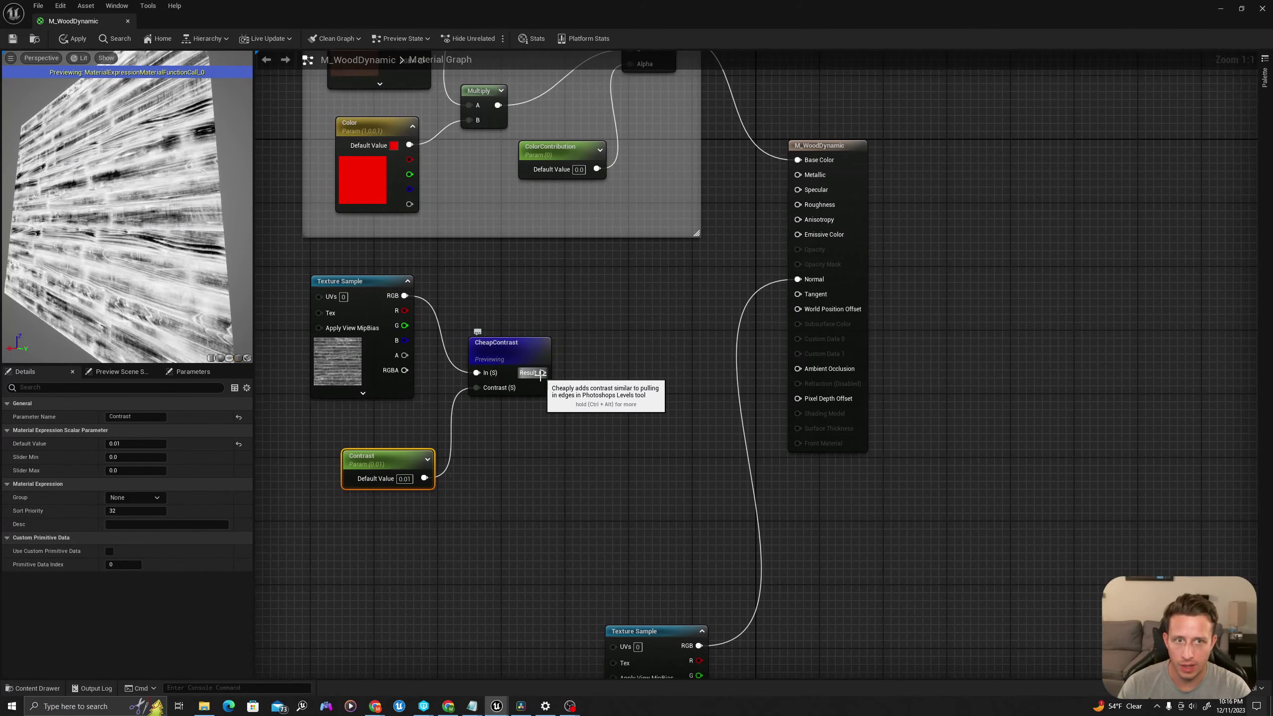
drag(542, 373, 640, 359)
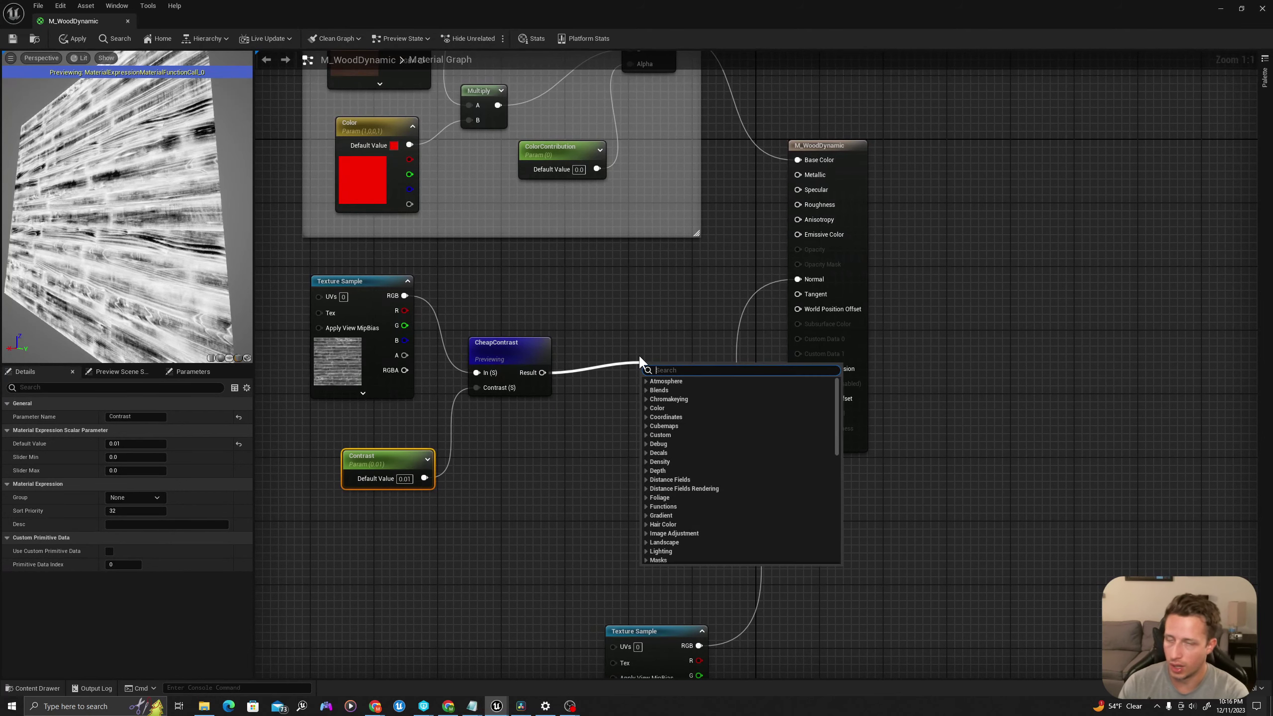
text(multip)
key(Return)
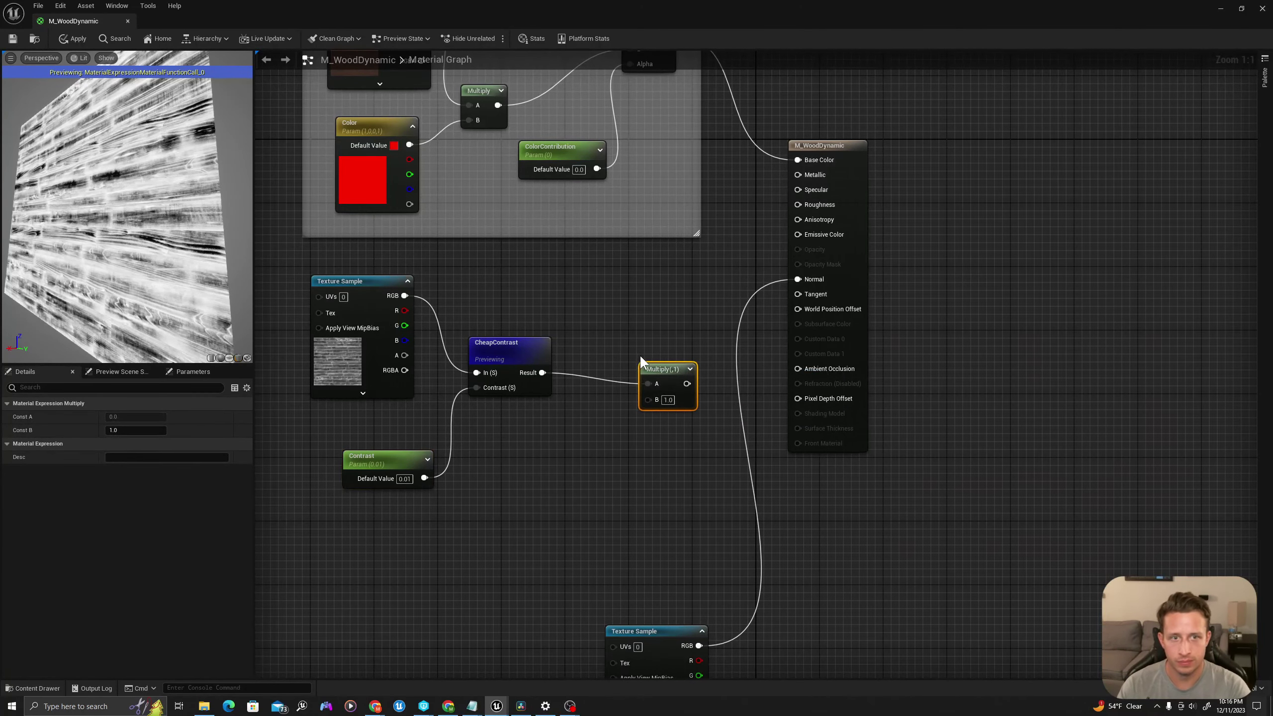
right_click(517, 357)
click(540, 392)
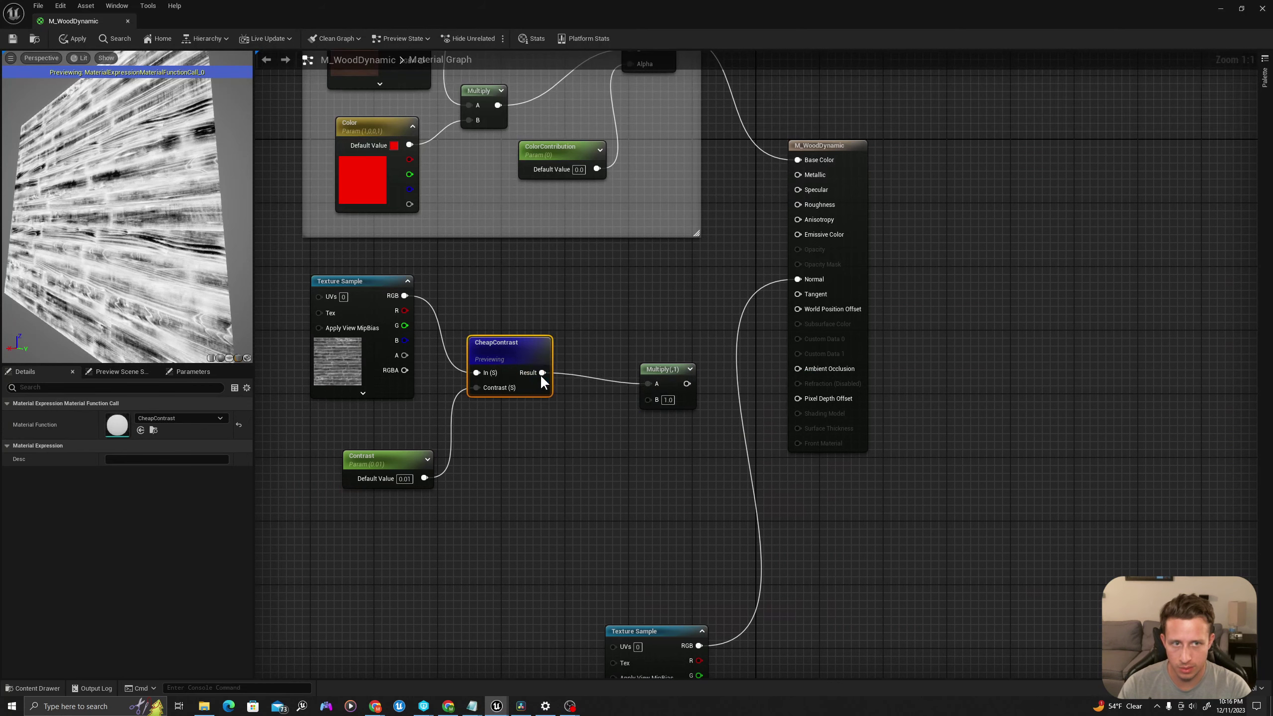
drag(675, 374, 647, 353)
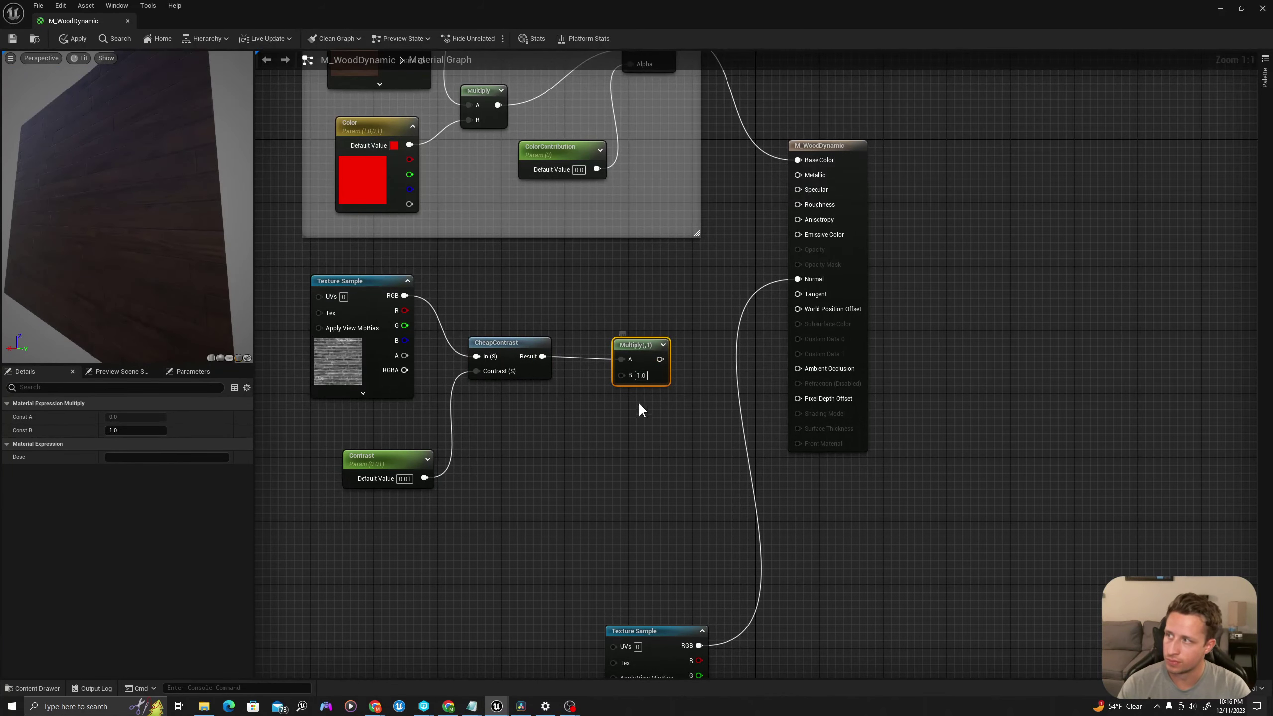
Make room by moving the M_WoodDynamic result node away, and add a Lerp node feeding the new Multiply's B input
right_drag(801, 286, 747, 304)
drag(789, 294, 925, 293)
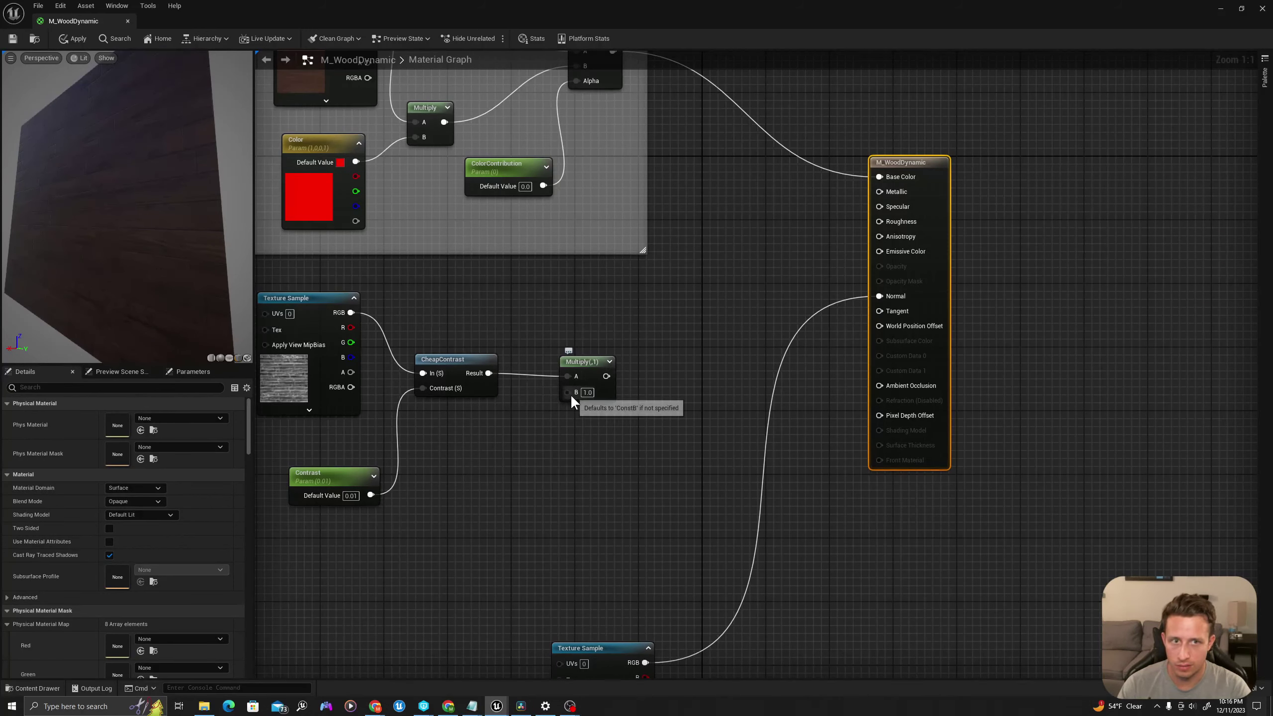
drag(568, 393, 546, 453)
text(lerp)
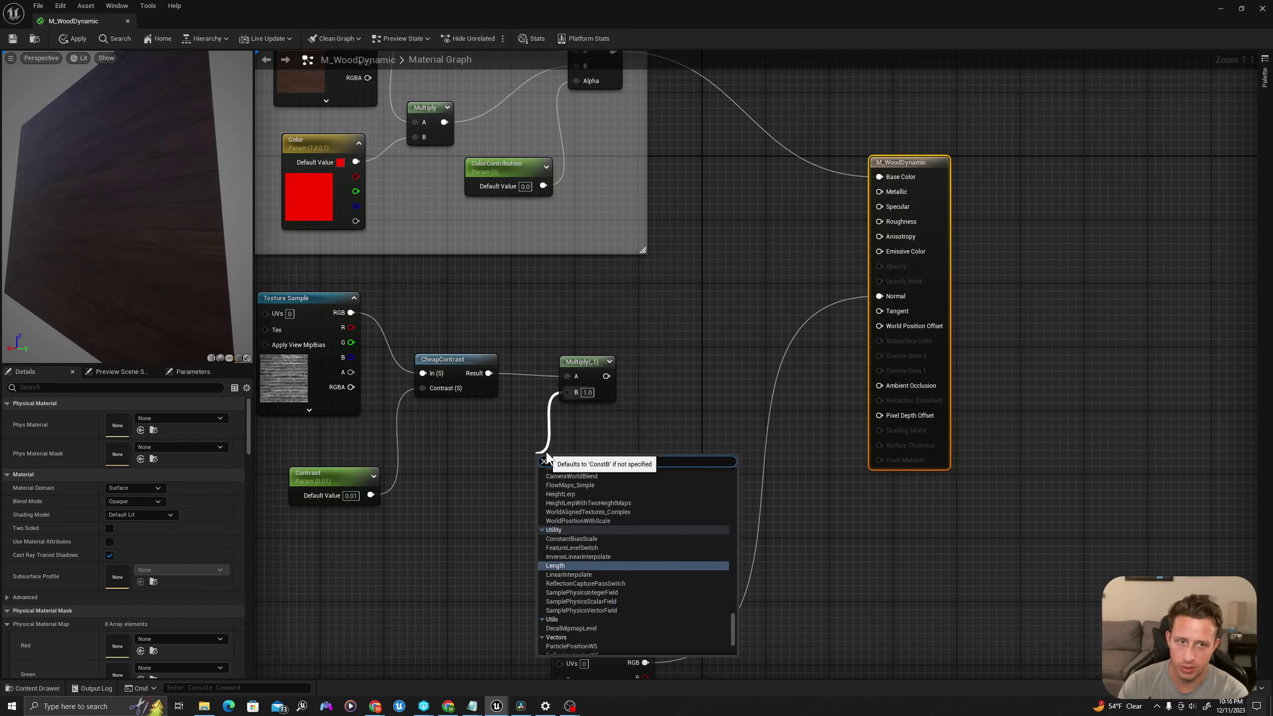
key(Return)
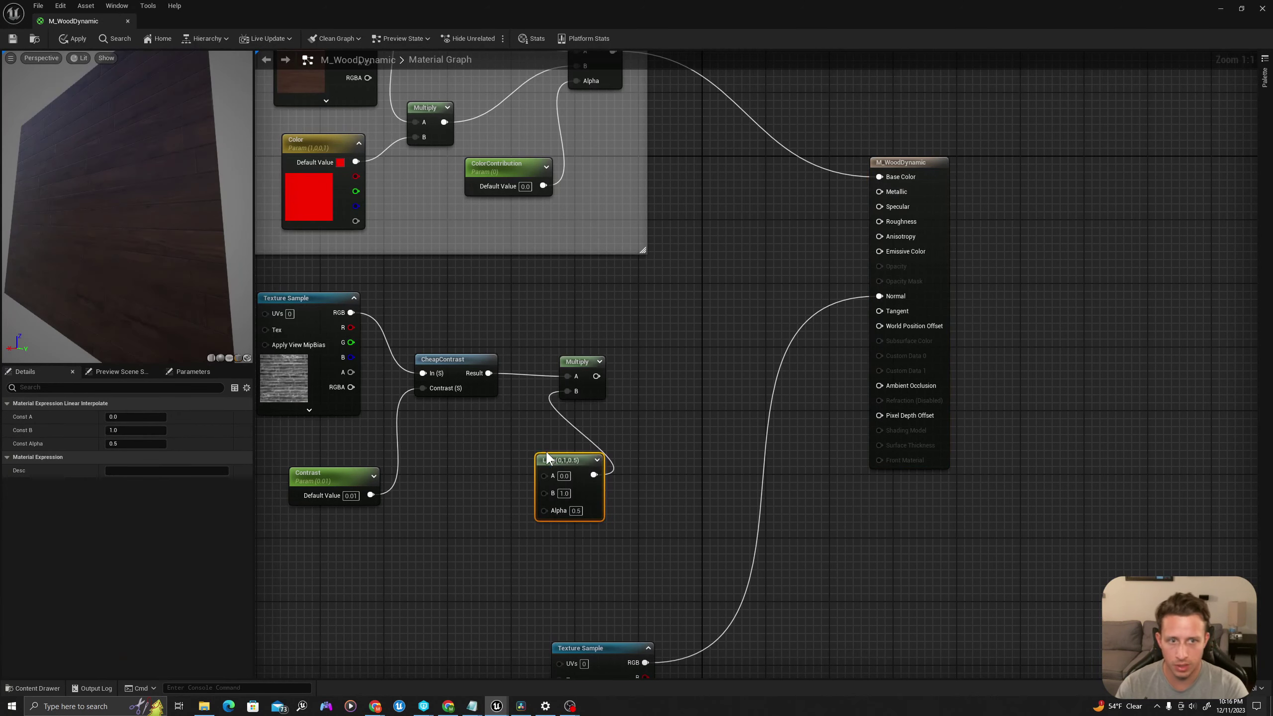
Add a scalar parameter named RoughnessMultiplier and place it beside the Lerp node
right_click(501, 458)
text(scalar)
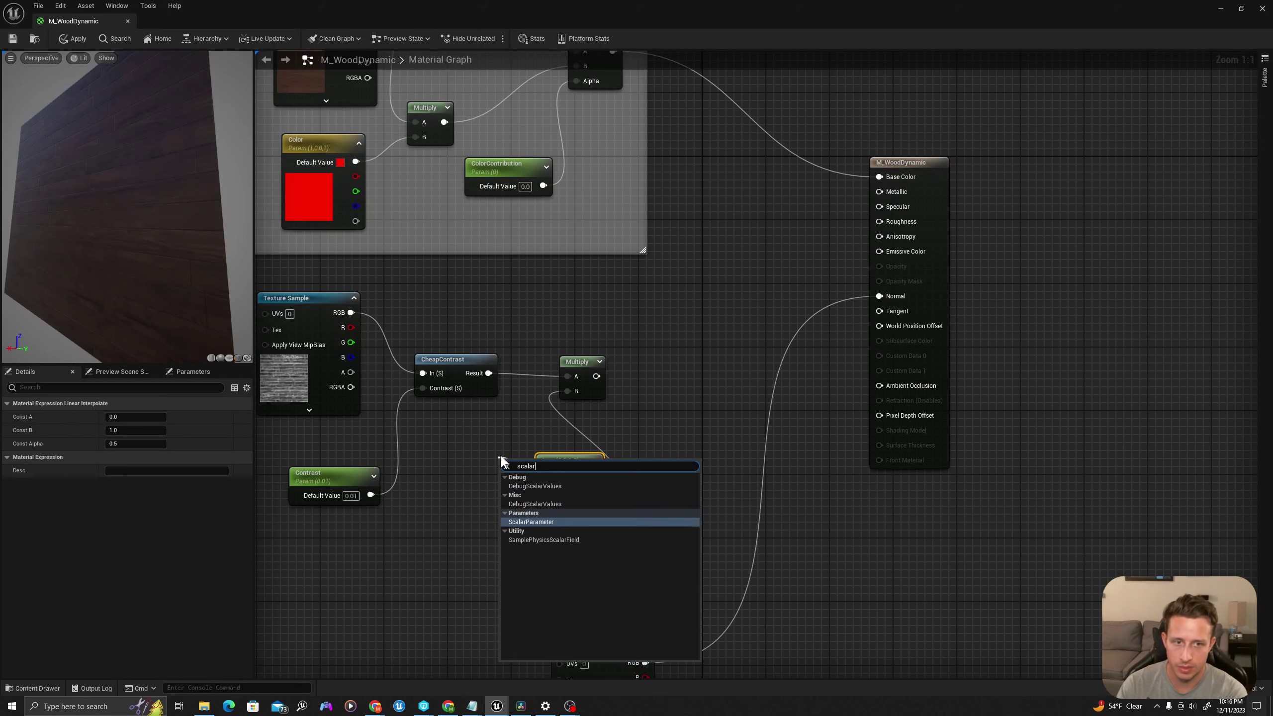
key(Return)
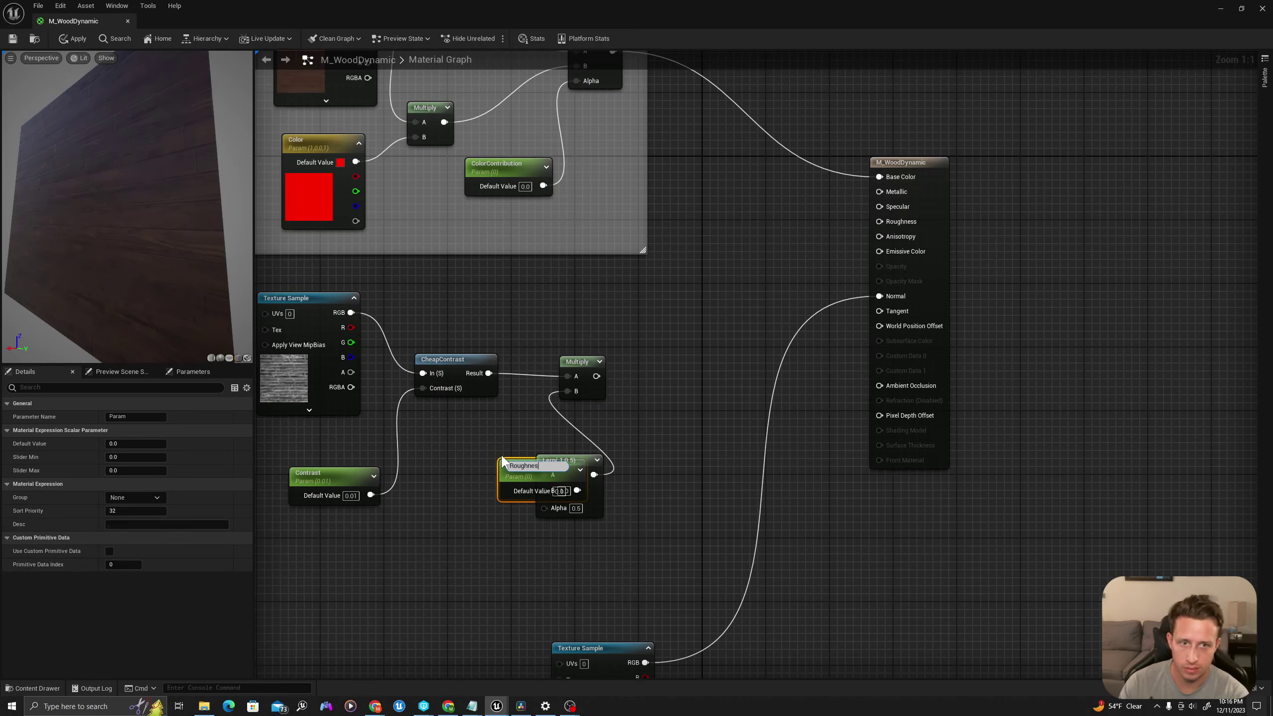
text(RoughnessMultiplier)
key(Return)
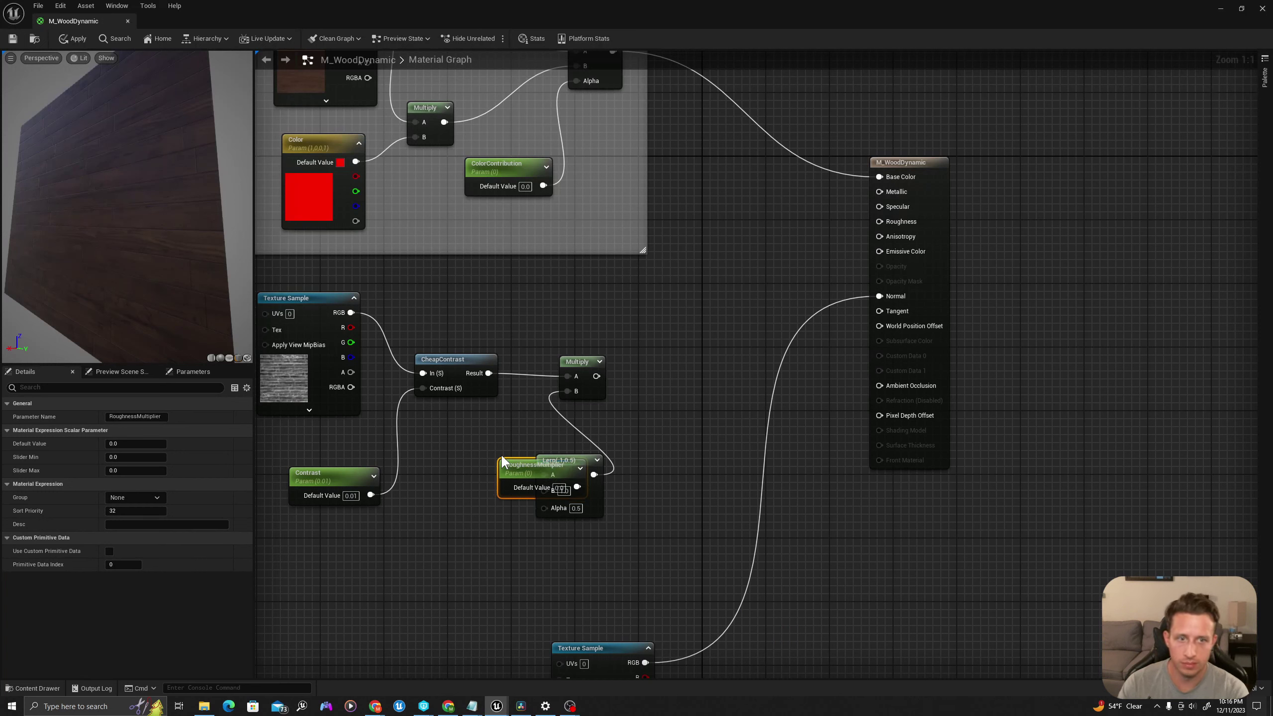
drag(519, 467, 460, 452)
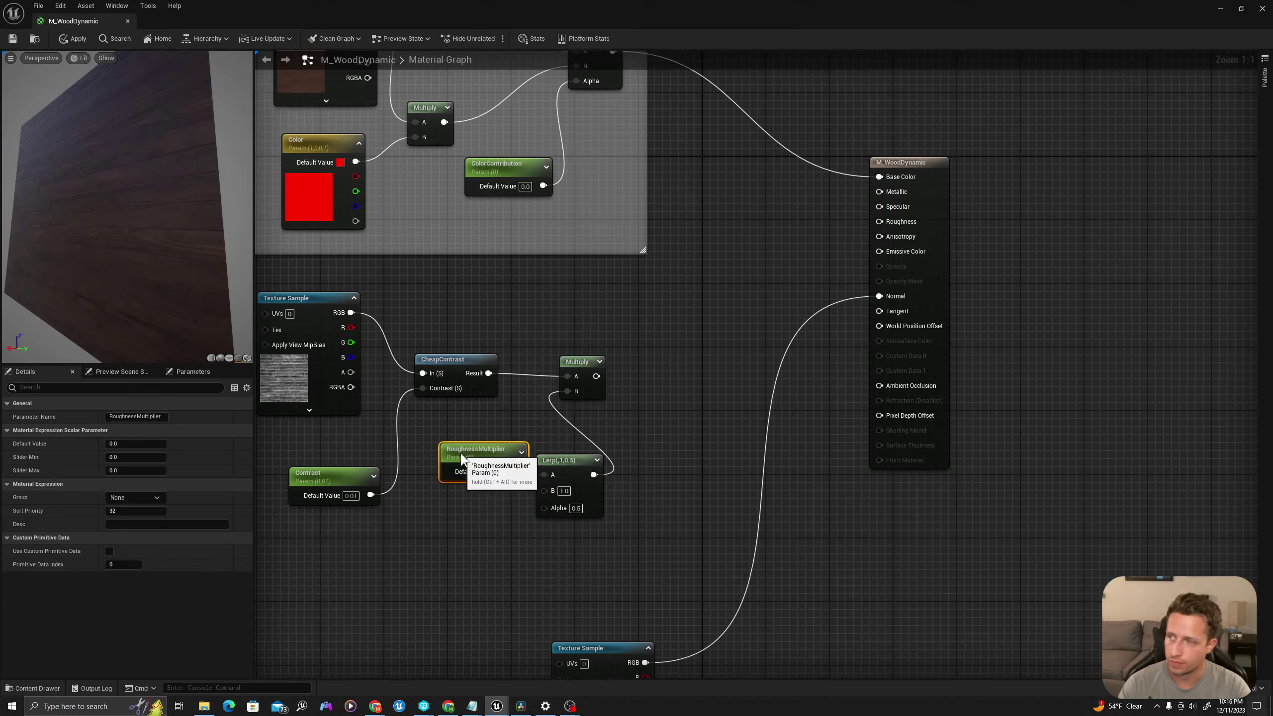
Connect RoughnessMultiplier to the Lerp's B input, setting its default value to 5.0 and the Lerp's A to 0.1
drag(584, 465, 560, 491)
drag(510, 456, 510, 479)
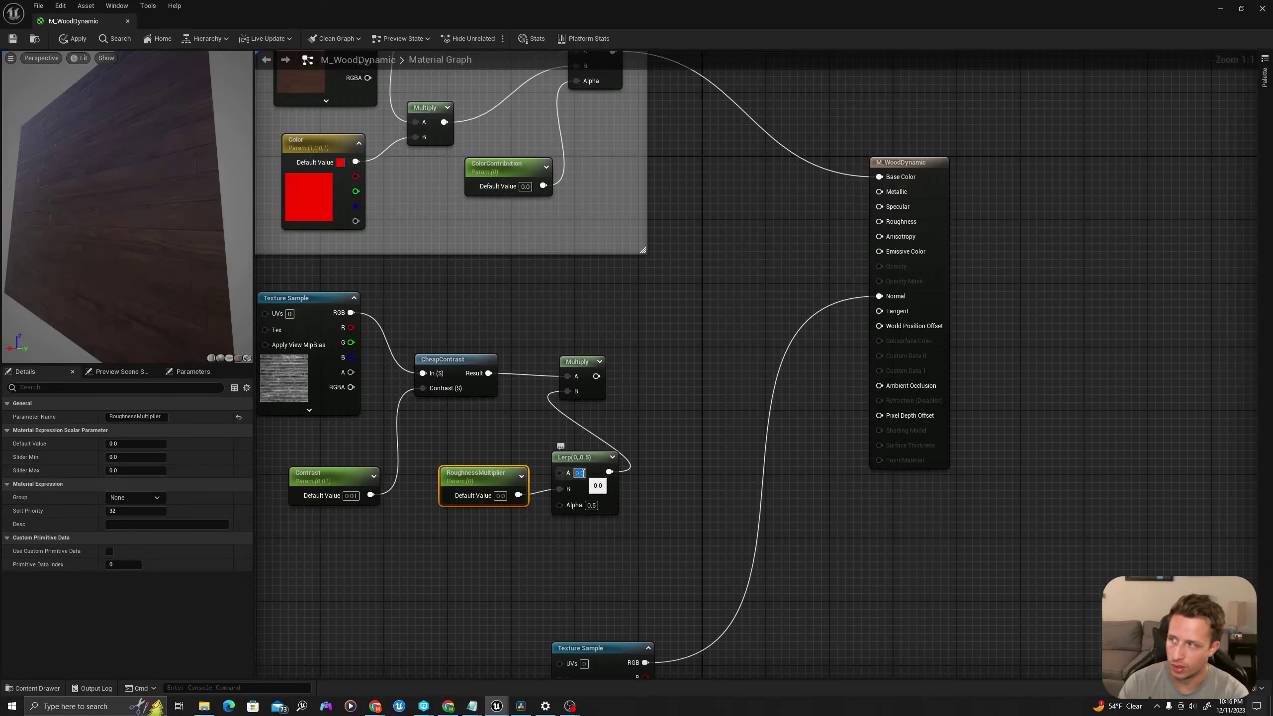
click(501, 495)
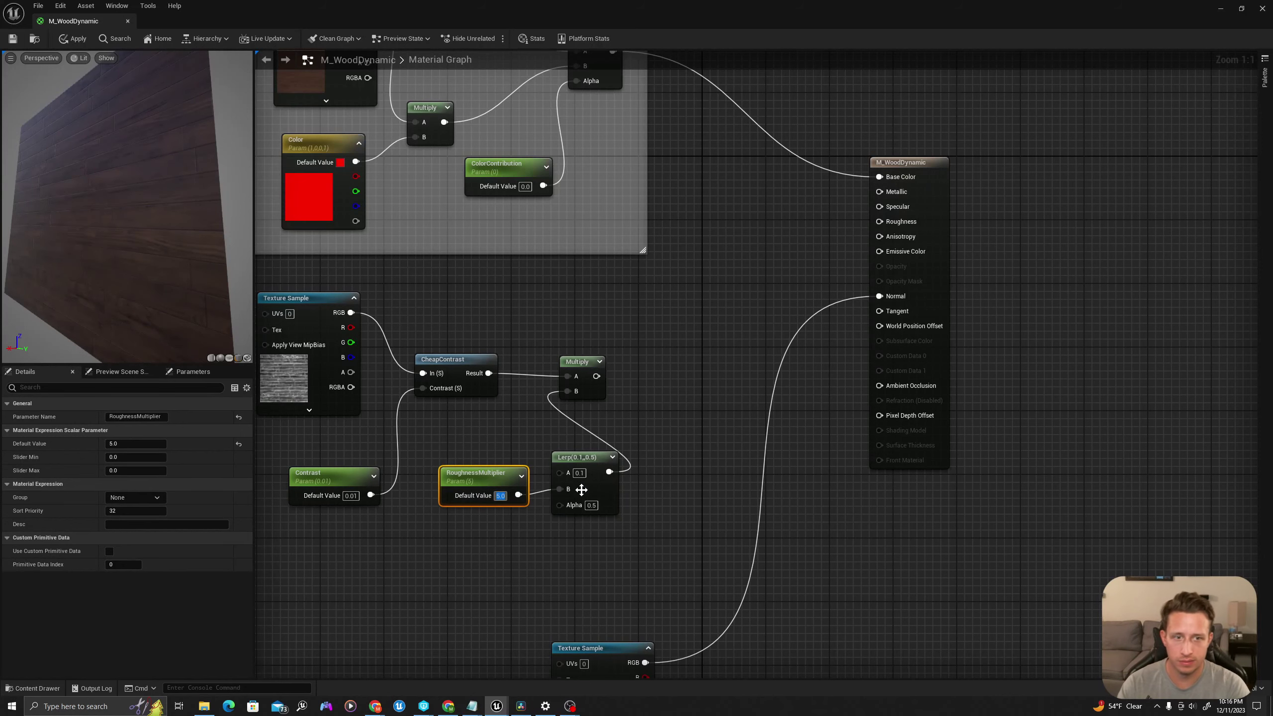
Add a scalar parameter named RoughnessContribution feeding the Lerp's Alpha input and place it below RoughnessMultiplier
right_drag(566, 501, 611, 433)
drag(611, 440, 545, 545)
text(scal)
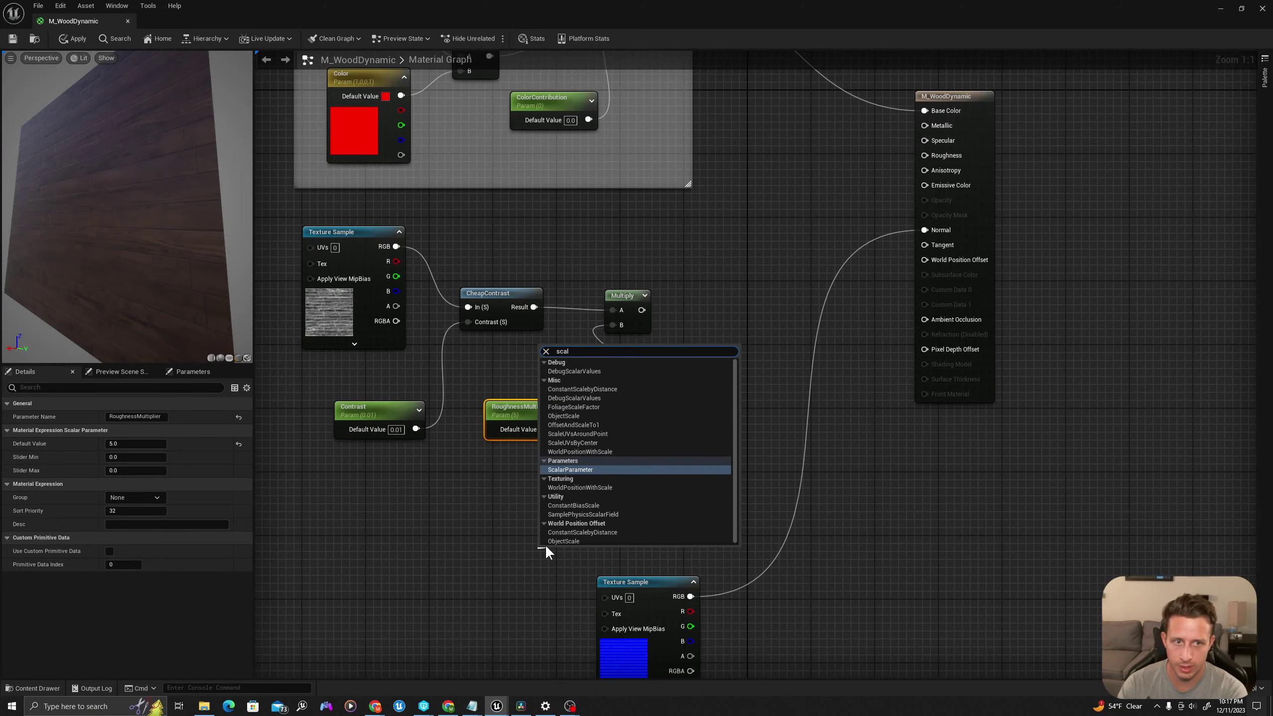
key(Return)
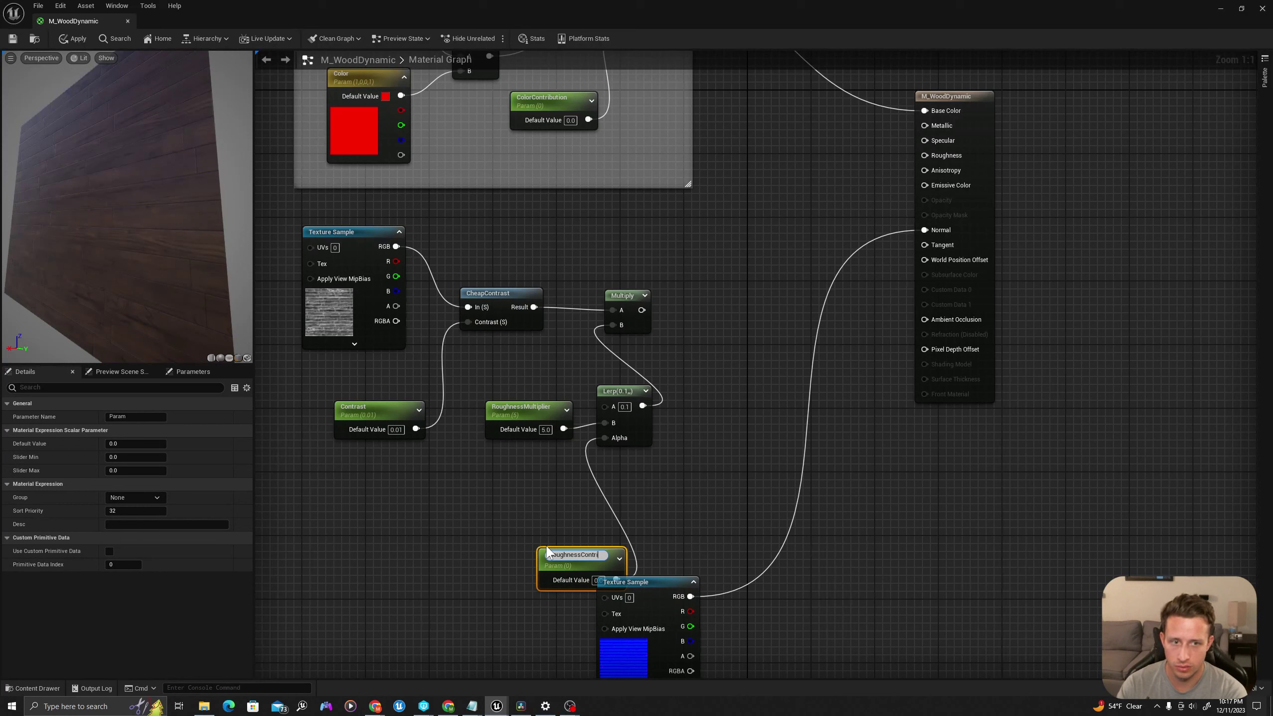
text(RoughnessContribution)
key(Return)
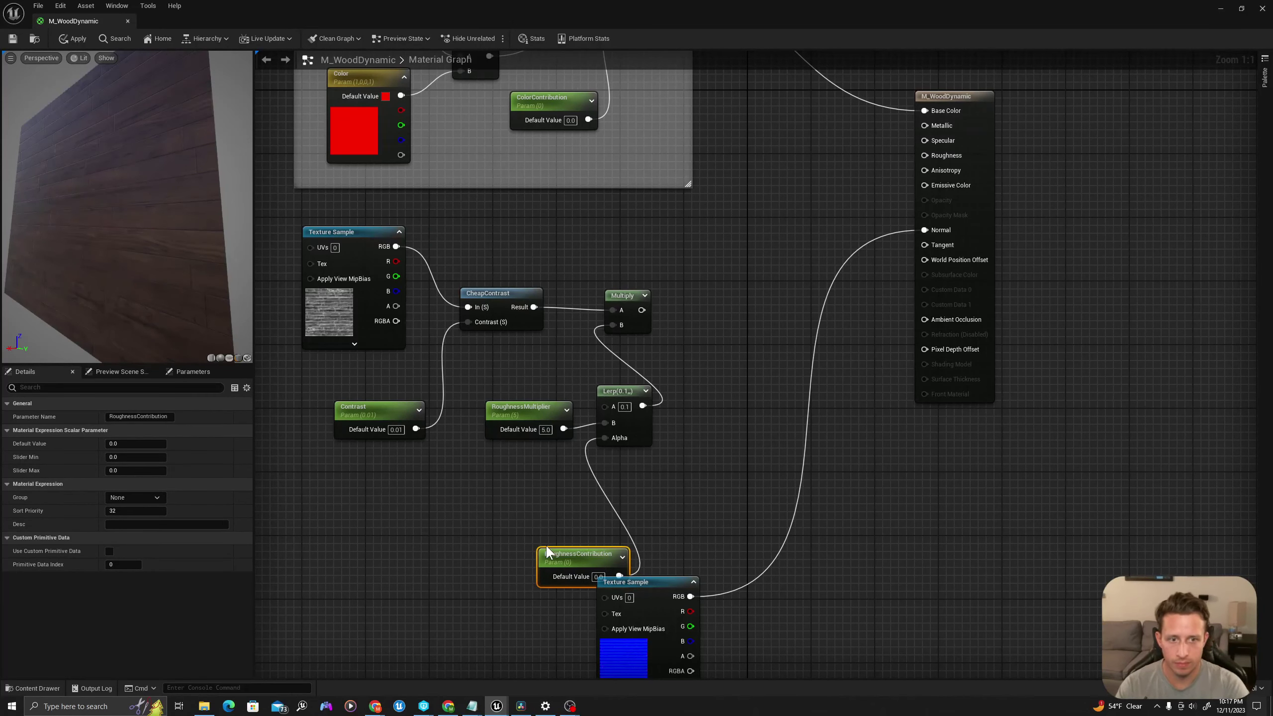
drag(564, 560, 513, 478)
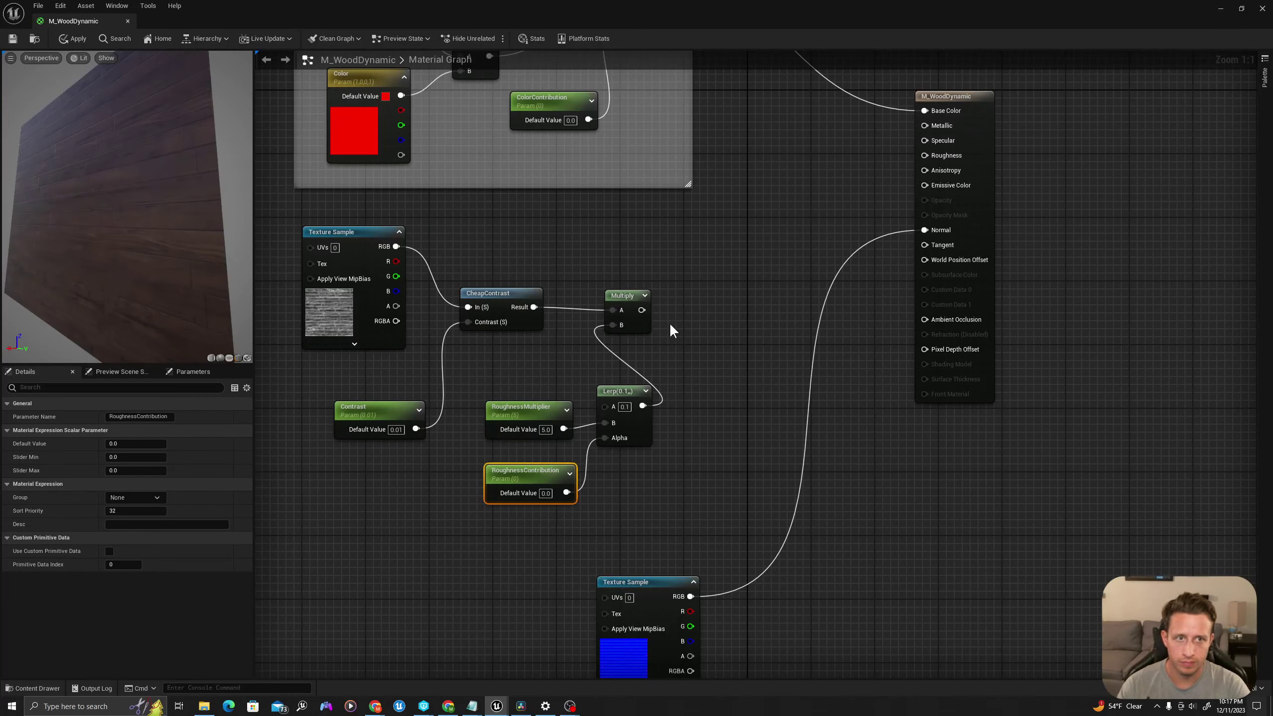
Move the roughness Multiply node further along the graph and feed its output into a new OneMinus node
drag(651, 325, 737, 313)
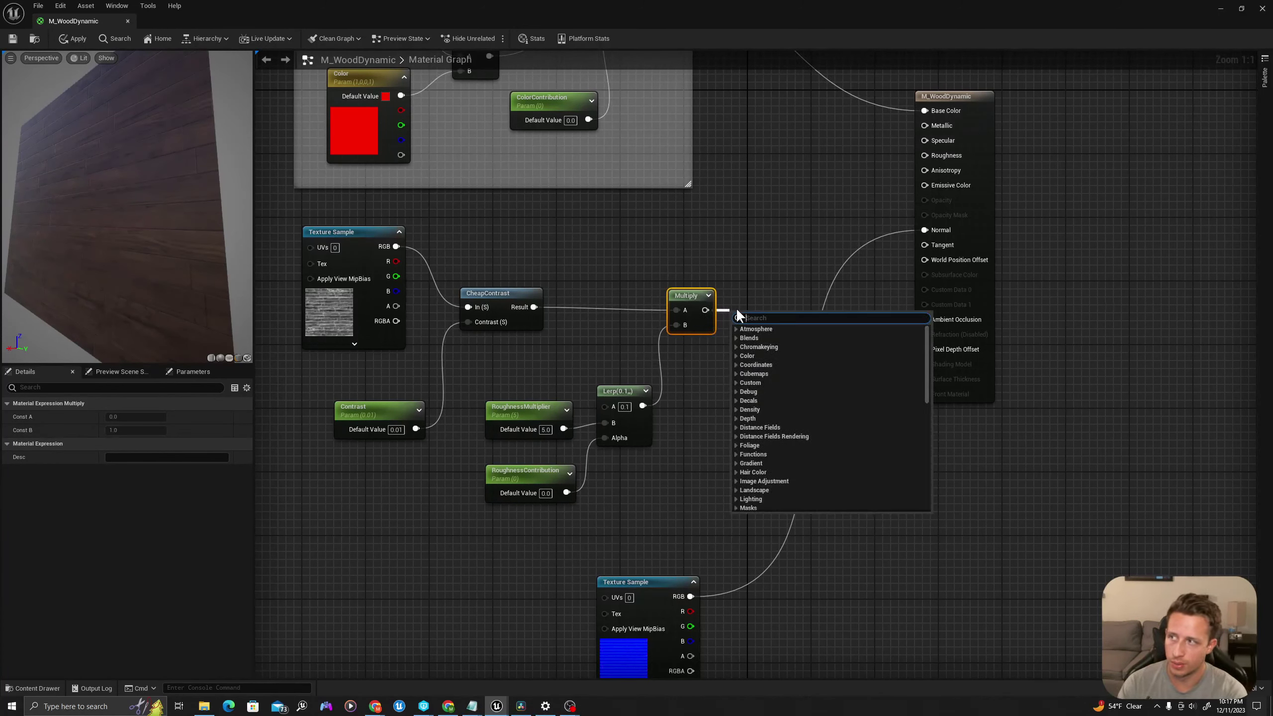
text(oneminus)
key(Return)
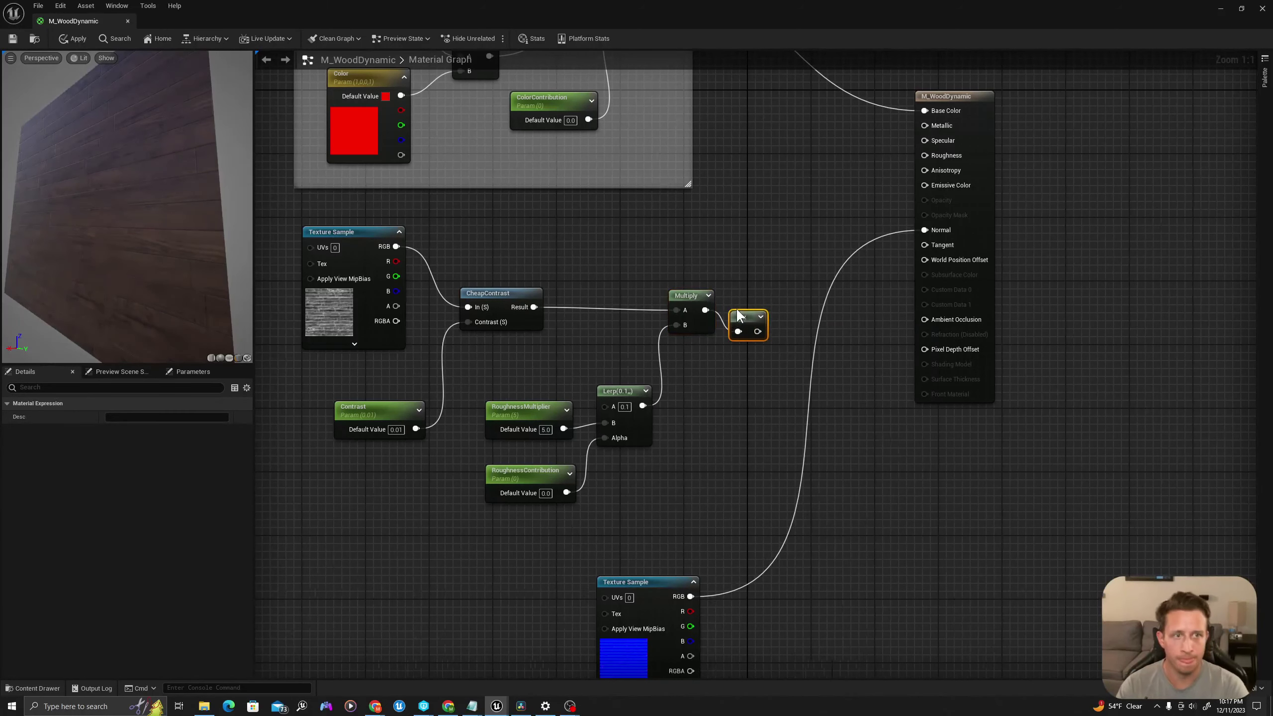
right_drag(737, 313, 595, 344)
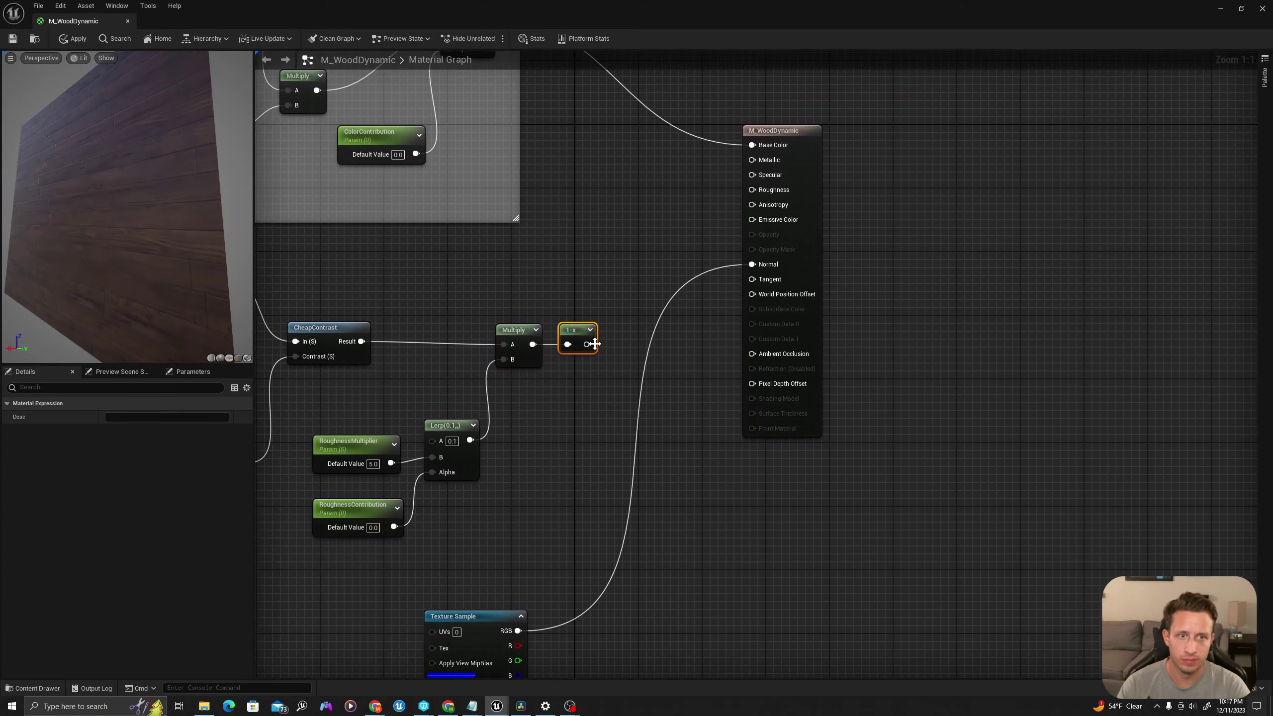
Feed the OneMinus output into a new Clamp node
drag(595, 344, 642, 343)
text(cl)
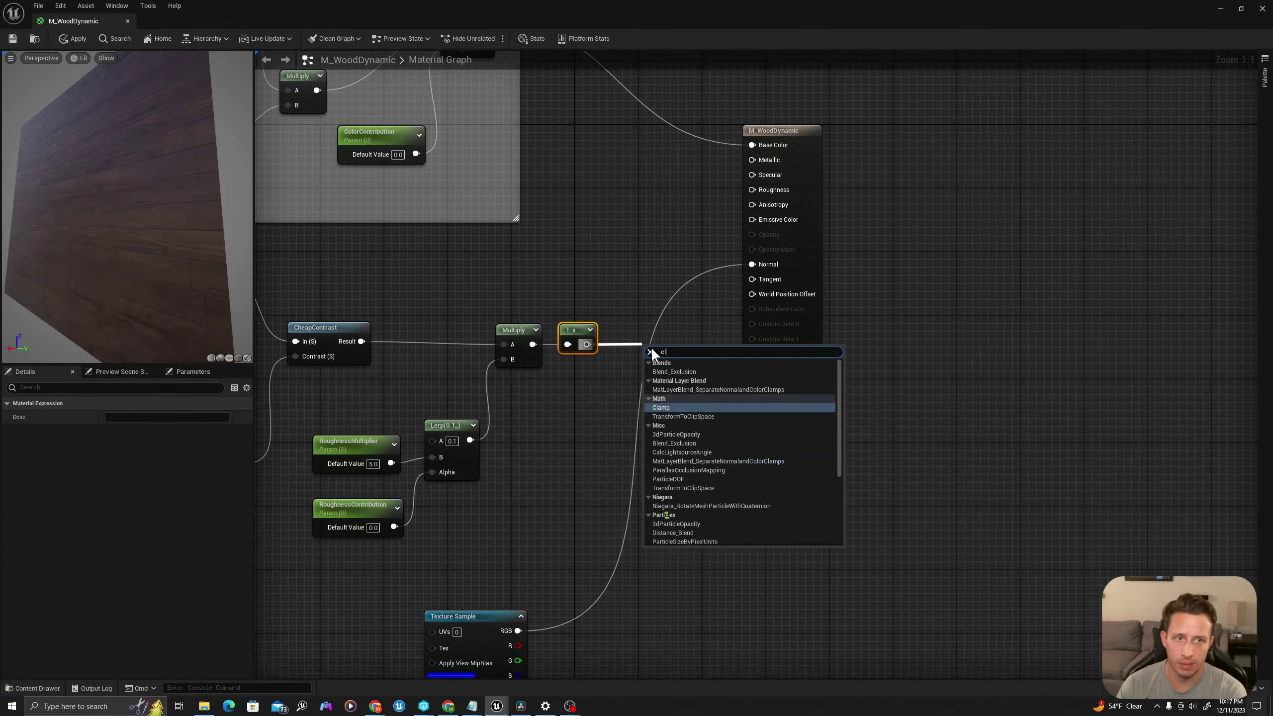
text(amp)
key(Return)
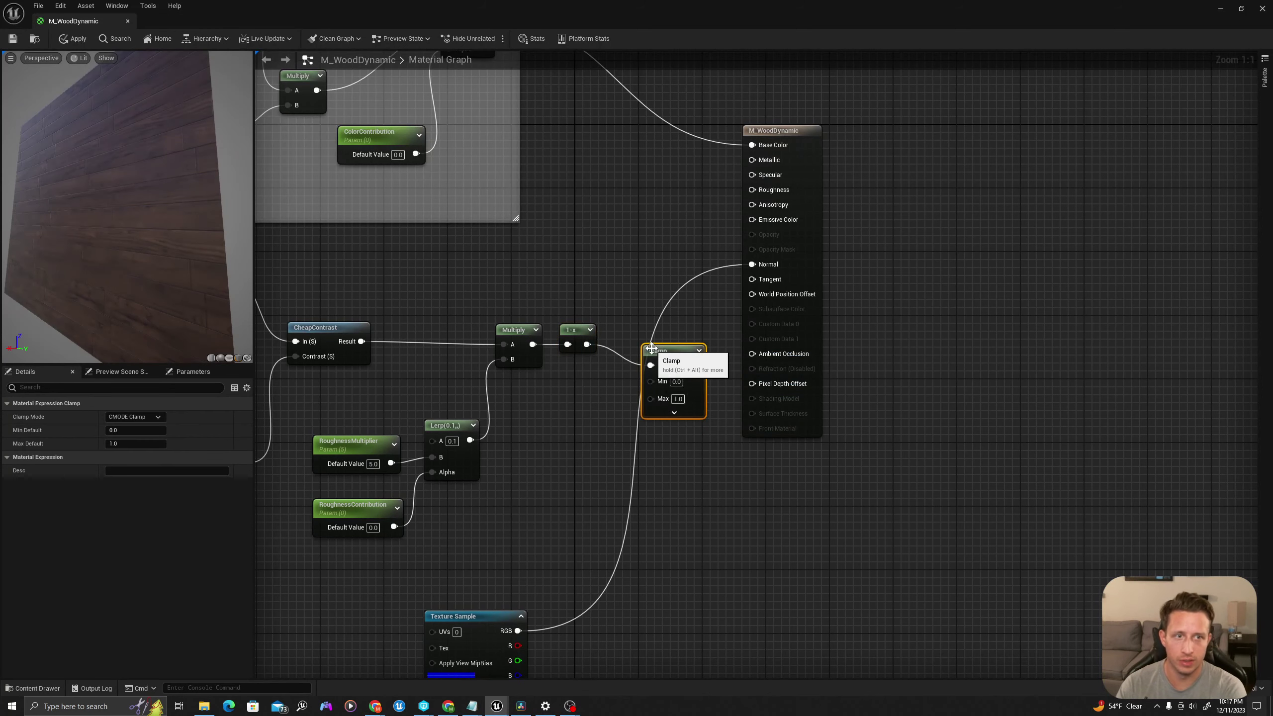
Set the Clamp's Min to 0.2 and connect its output to the M_WoodDynamic node's Roughness input
click(680, 381)
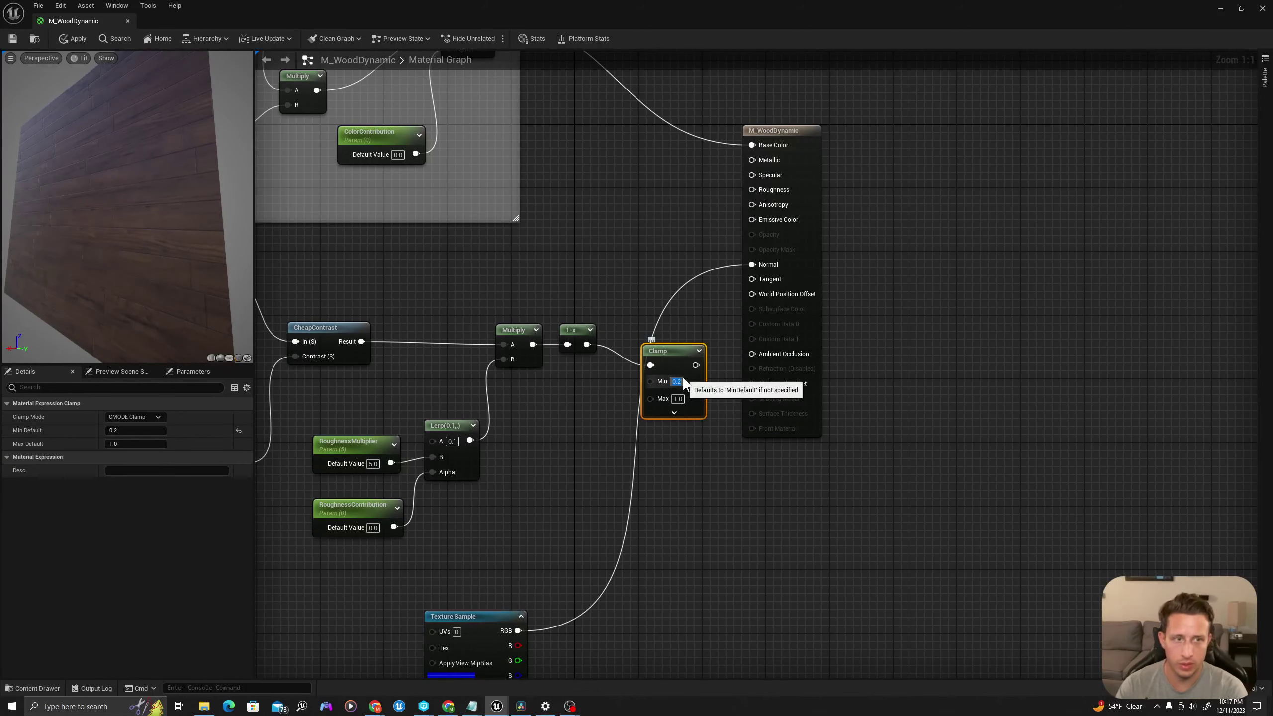
text(0.2)
drag(682, 354, 664, 335)
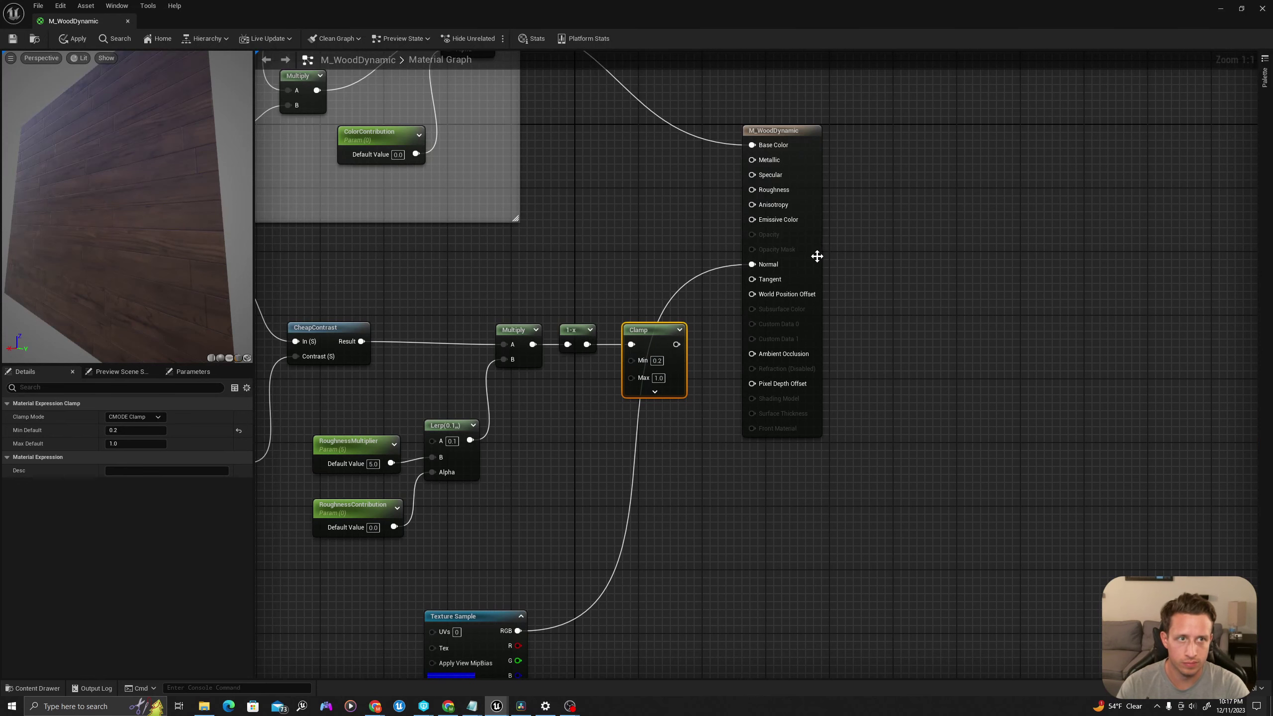
drag(816, 255, 955, 270)
drag(677, 345, 897, 198)
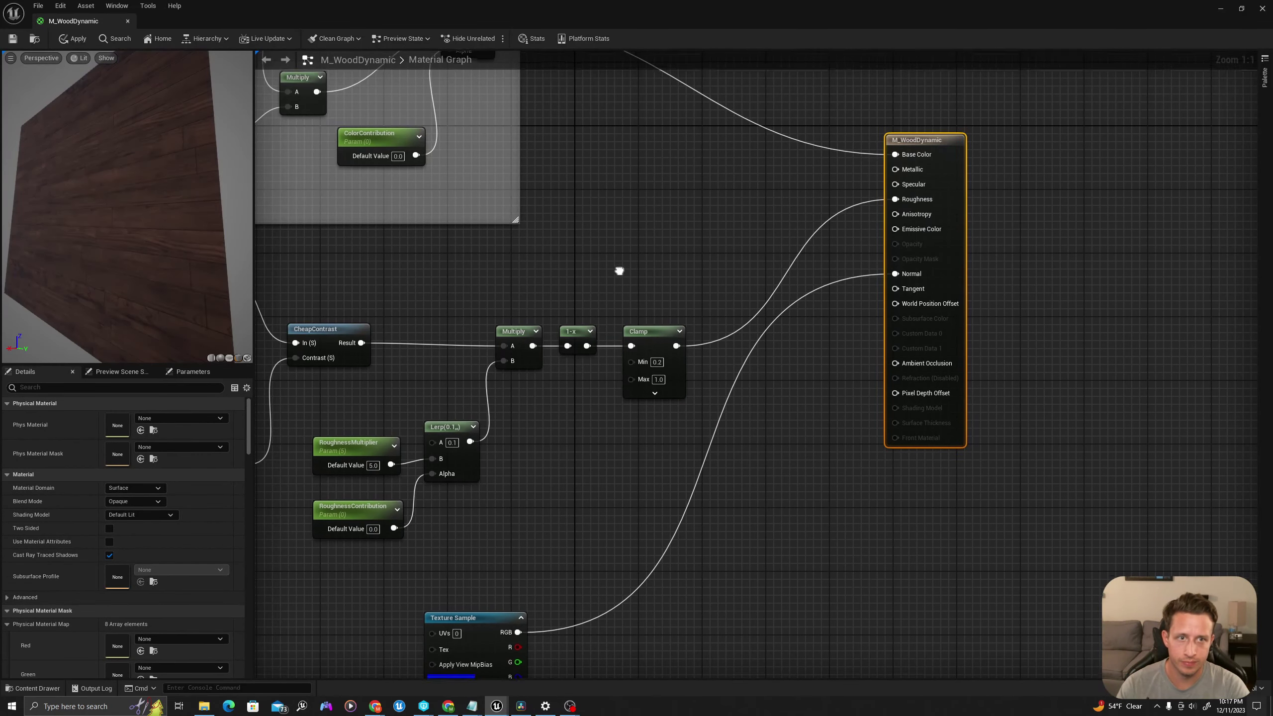
Group the roughness nodes from the texture sample through the Clamp in a comment box named Roughness
right_drag(619, 270, 882, 449)
scroll(921, 407, down, 1)
drag(950, 425, 450, 663)
right_drag(469, 536, 469, 421)
text(c)
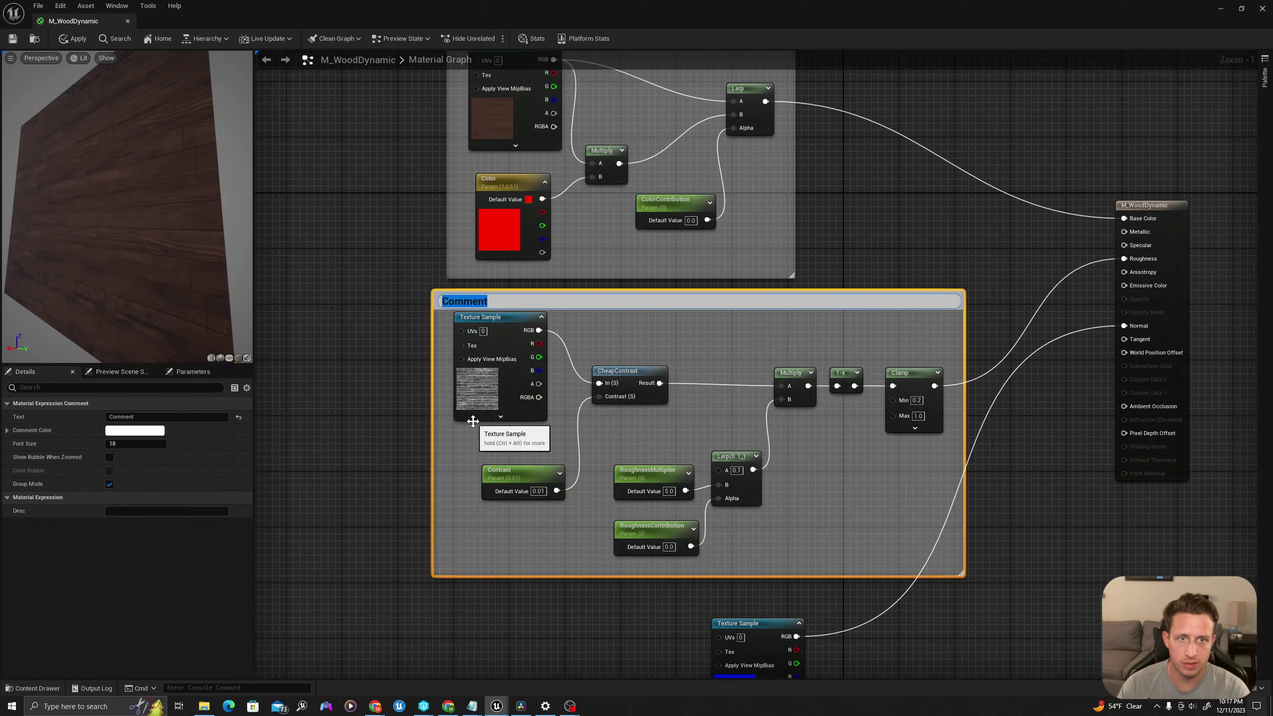
text(Rough)
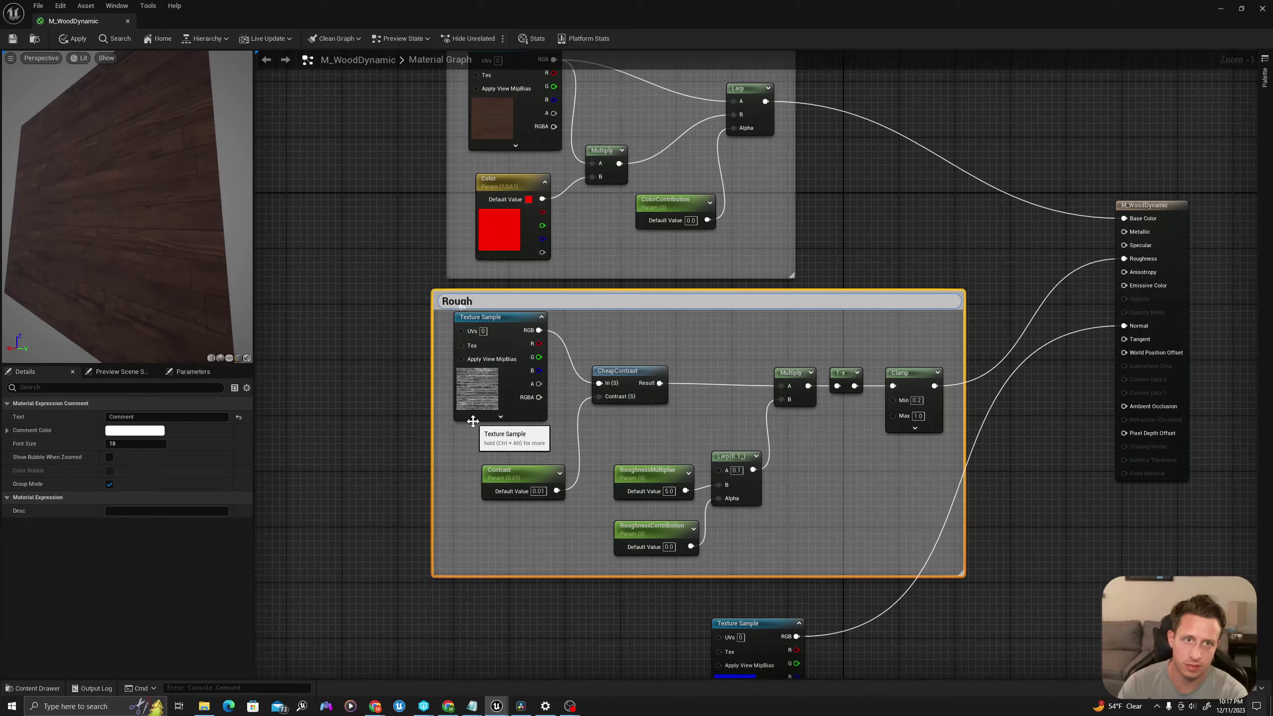
text(ness)
key(Return)
Set the ColorContribution parameter's default value to 1 and inspect the tinted preview mesh from several angles
right_drag(614, 338, 571, 499)
click(792, 382)
scroll(523, 322, up, 1)
click(635, 367)
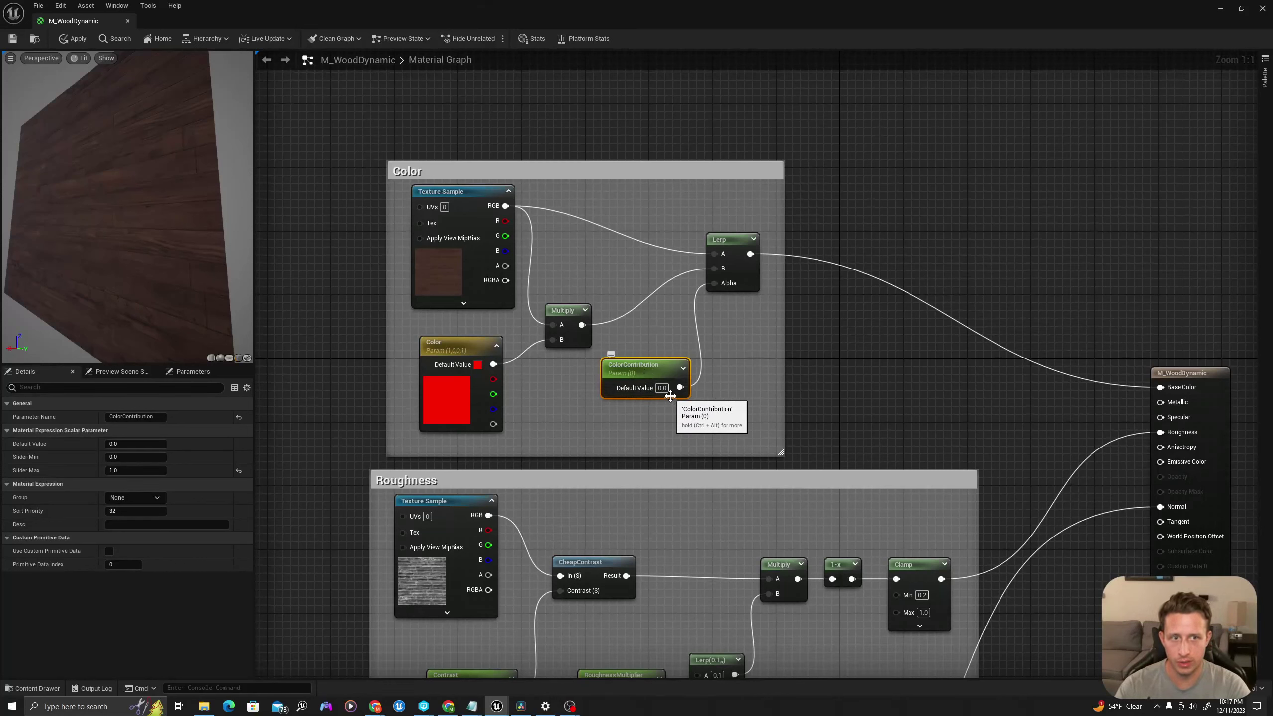
text(1)
key(Return)
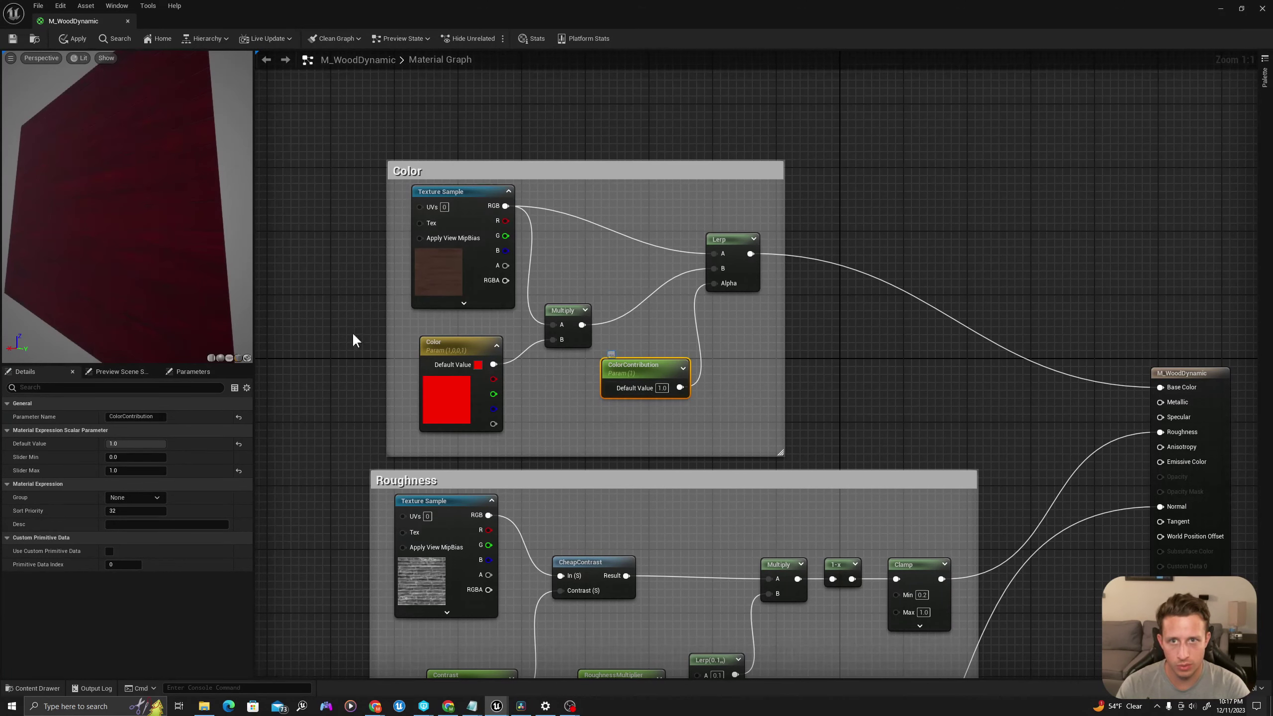
drag(54, 223, 30, 225)
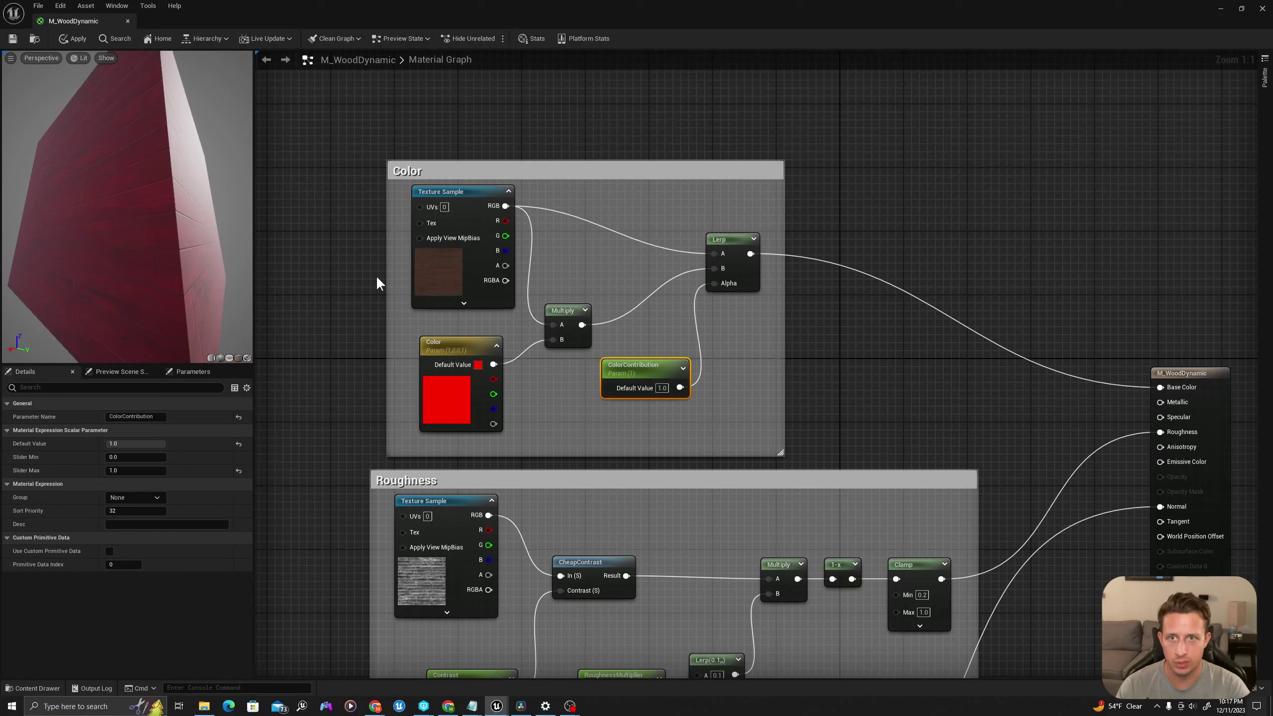
drag(111, 252, 140, 252)
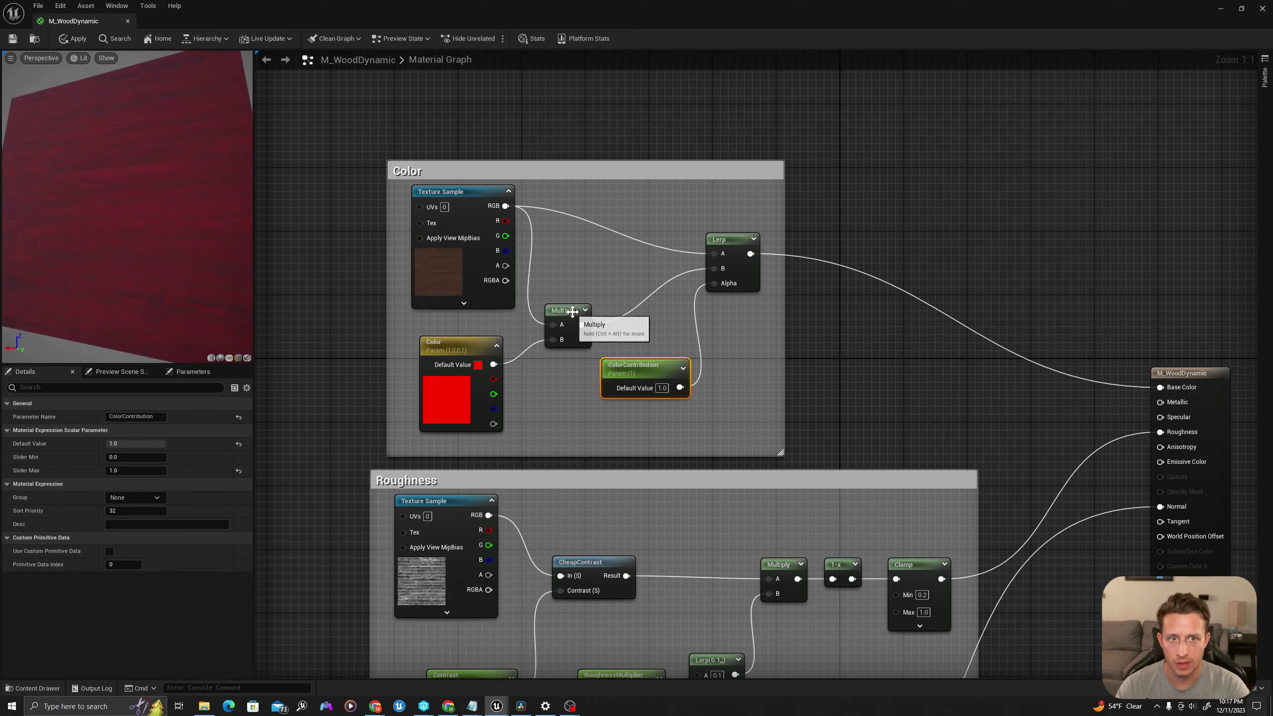
drag(727, 255, 741, 249)
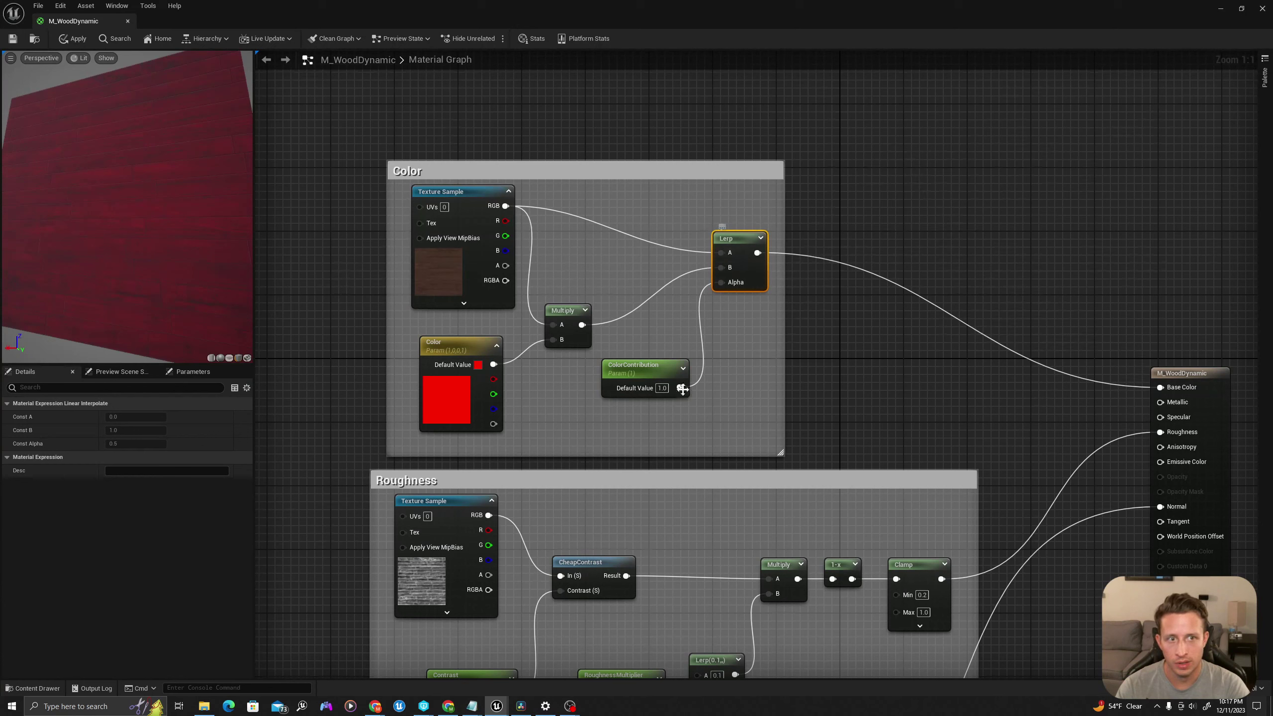
Test the color blend by setting ColorContribution's default value to 0, 0.5, 1 and 0.5 again
click(660, 389)
text(0)
key(Return)
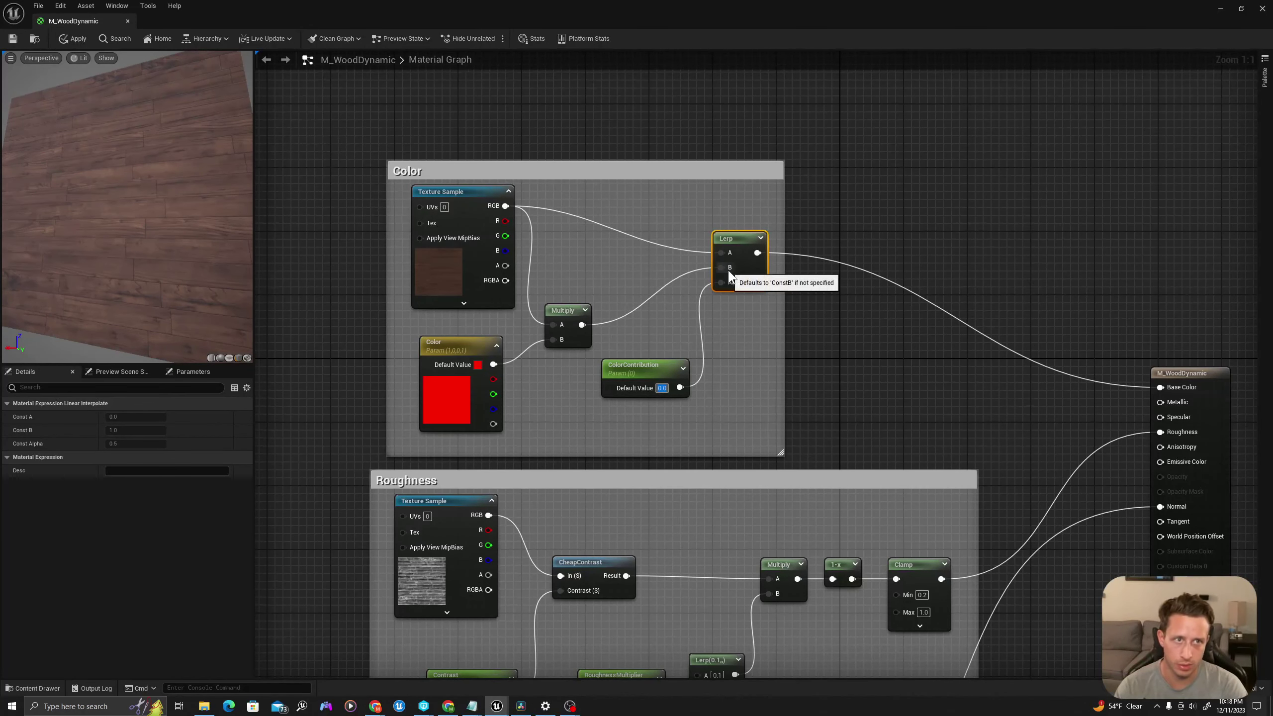
text(0.5)
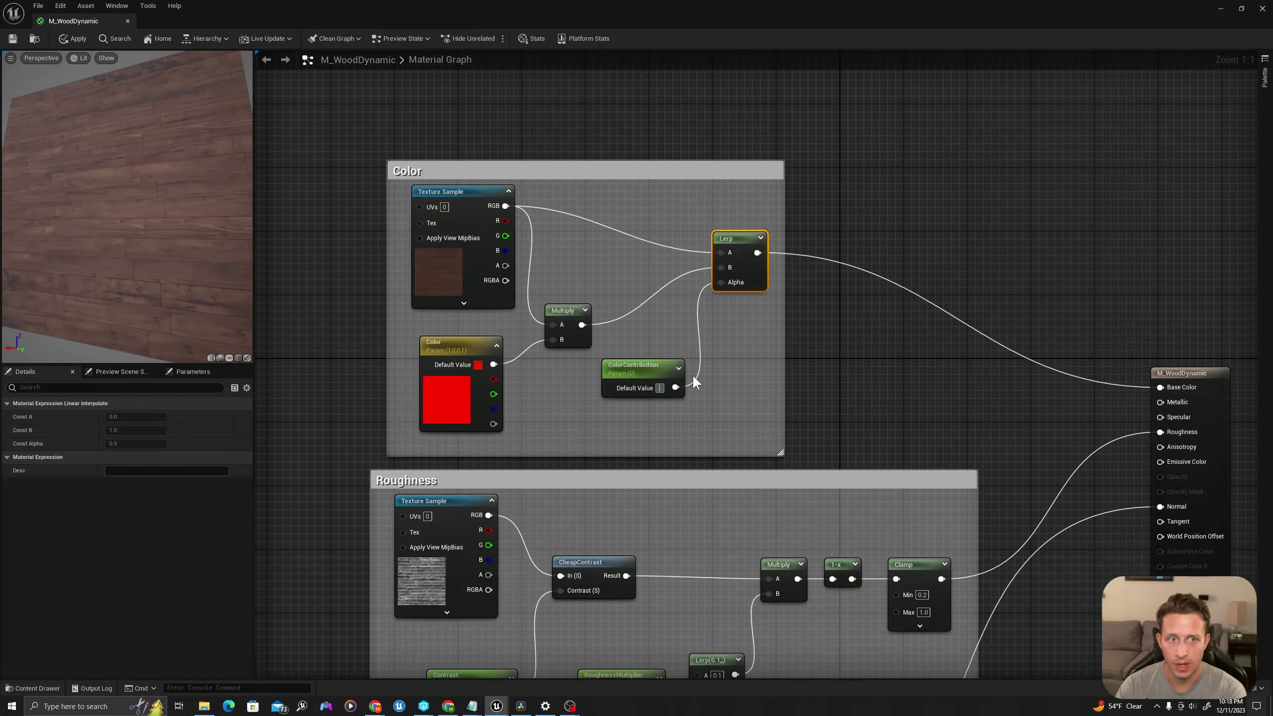
key(Return)
text(1)
key(Return)
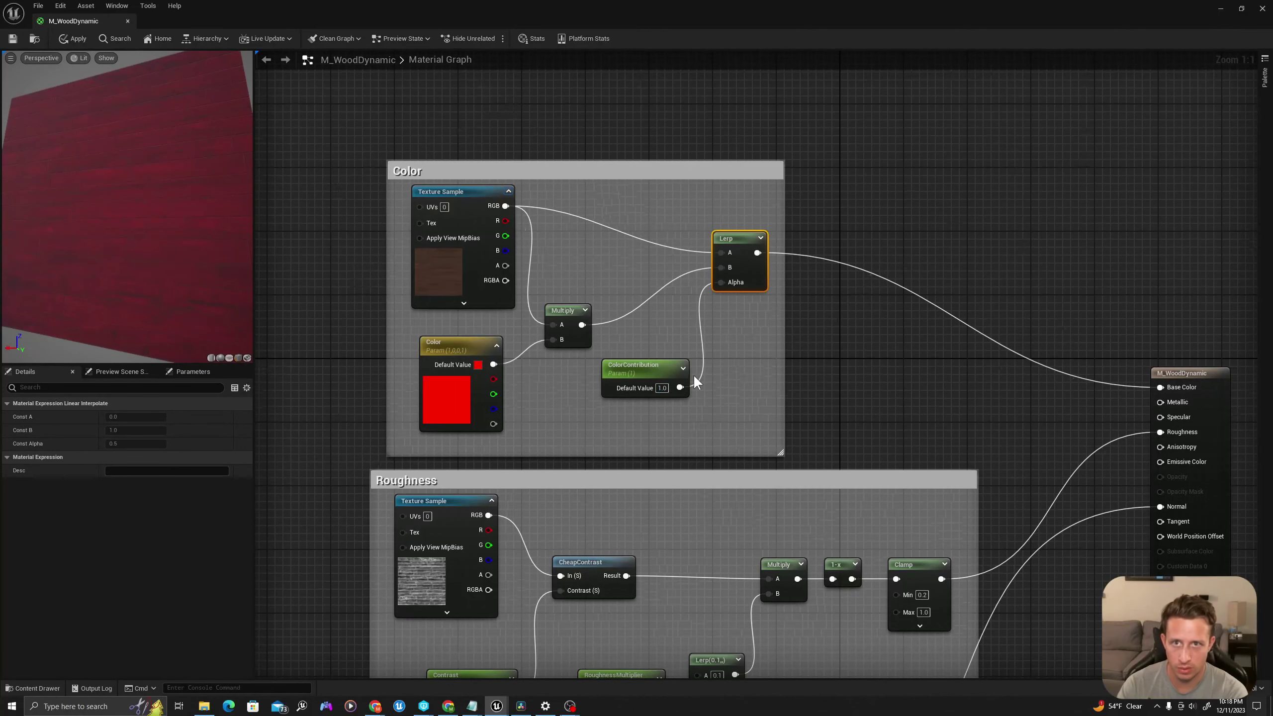
text(0.5)
key(Return)
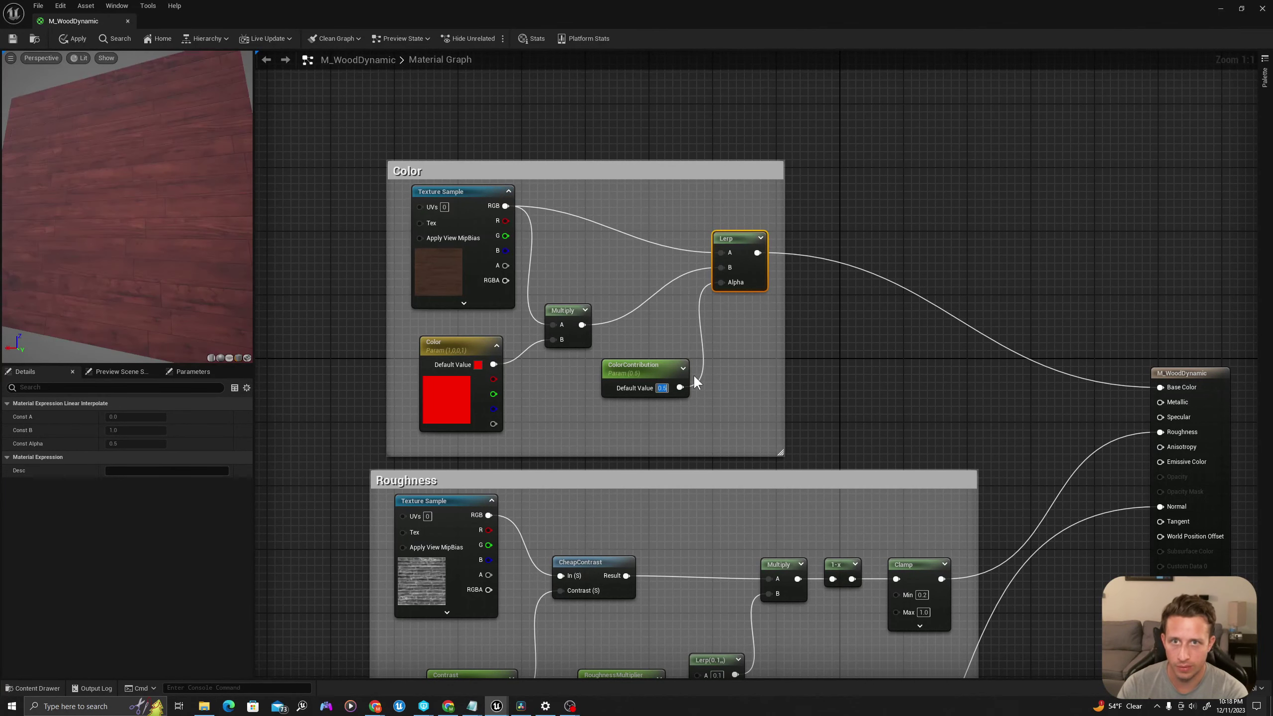
Expand the ColorContribution node's preview and set its default value to 0
click(683, 368)
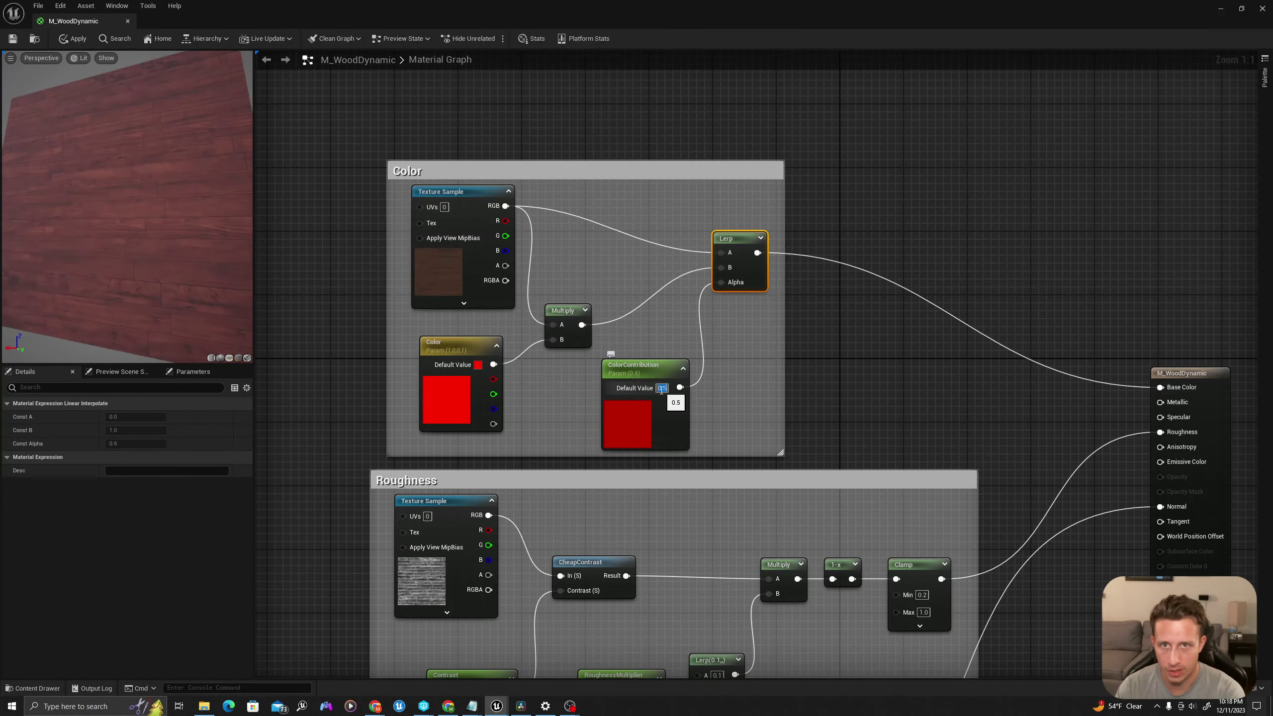
text(0)
key(Return)
click(422, 254)
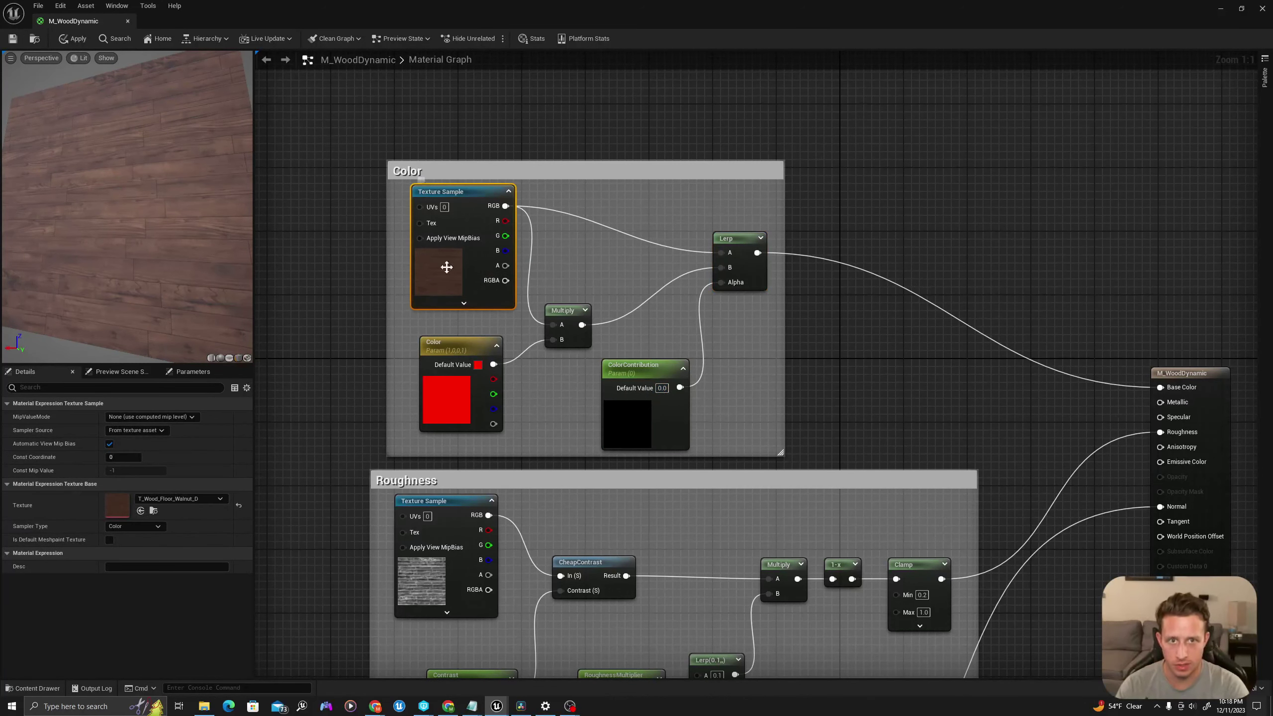
Test the roughness blend by setting RoughnessContribution's default value to 1 with the preview mesh turned to an angled view
scroll(553, 202, down, 1)
right_drag(606, 342, 593, 217)
scroll(581, 440, up, 1)
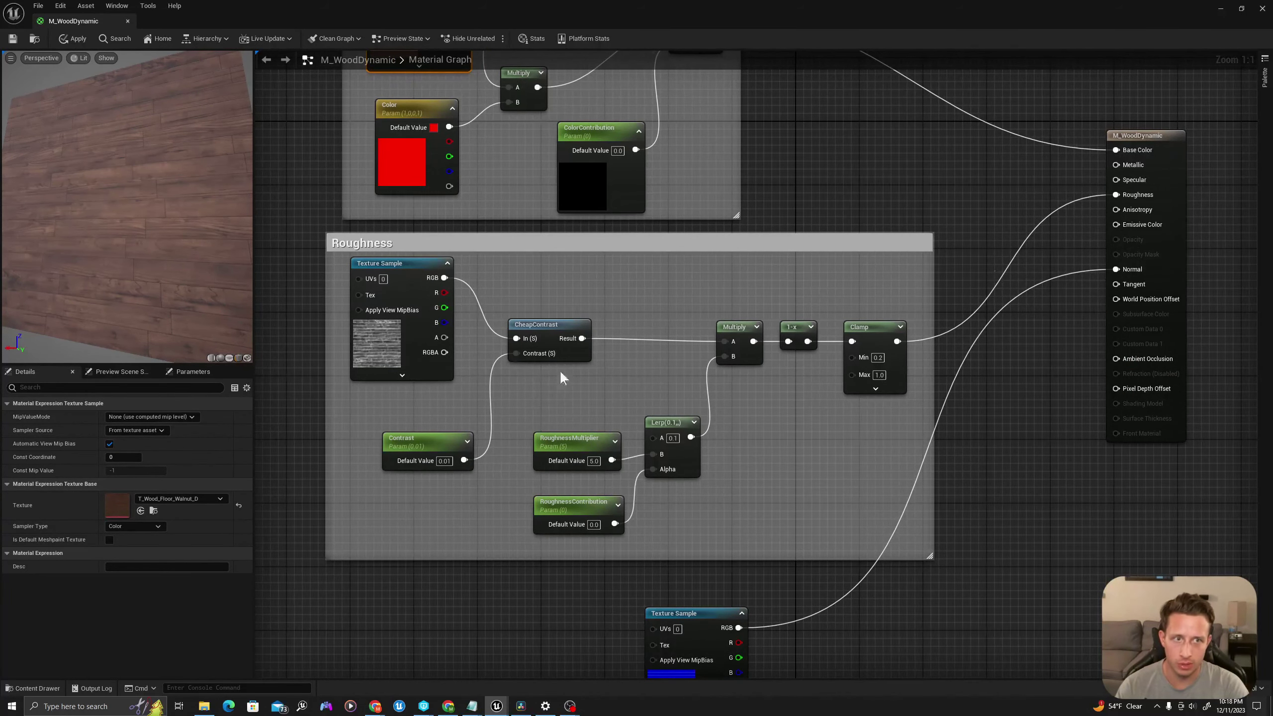
mouse_move(692, 371)
right_down()
mouse_move(656, 356)
mouse_move(677, 361)
right_up()
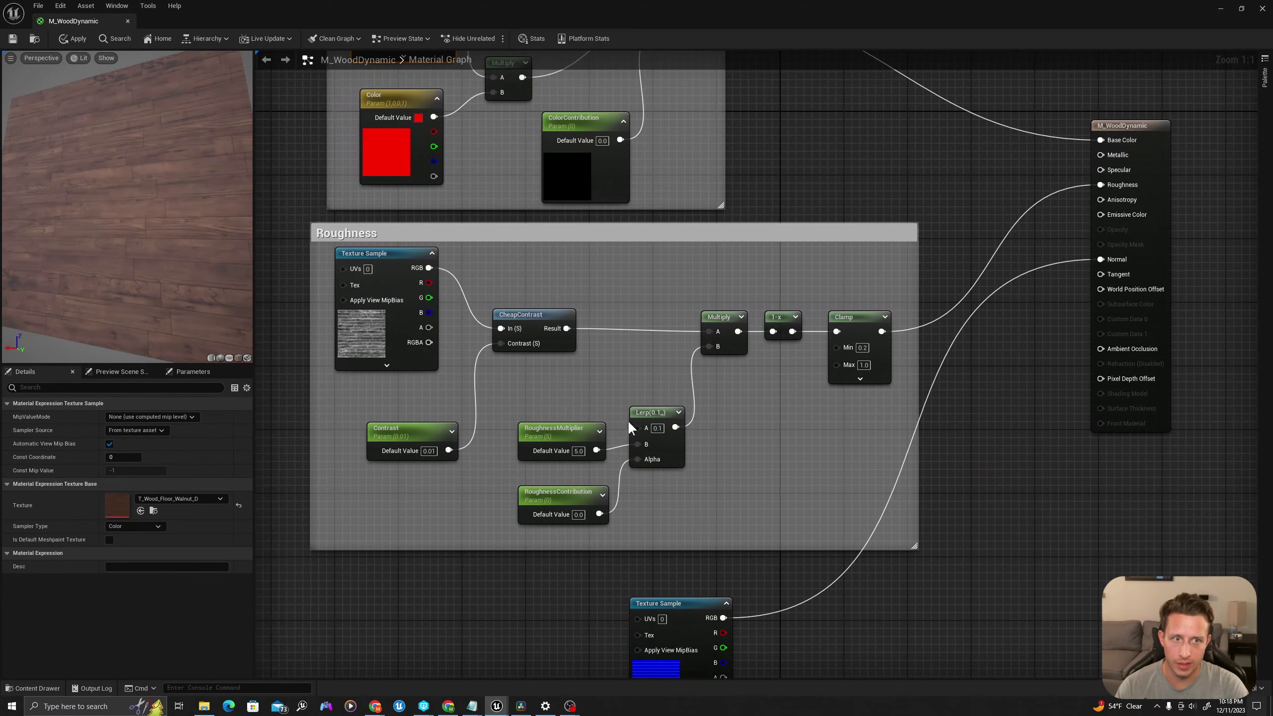
click(657, 400)
click(652, 412)
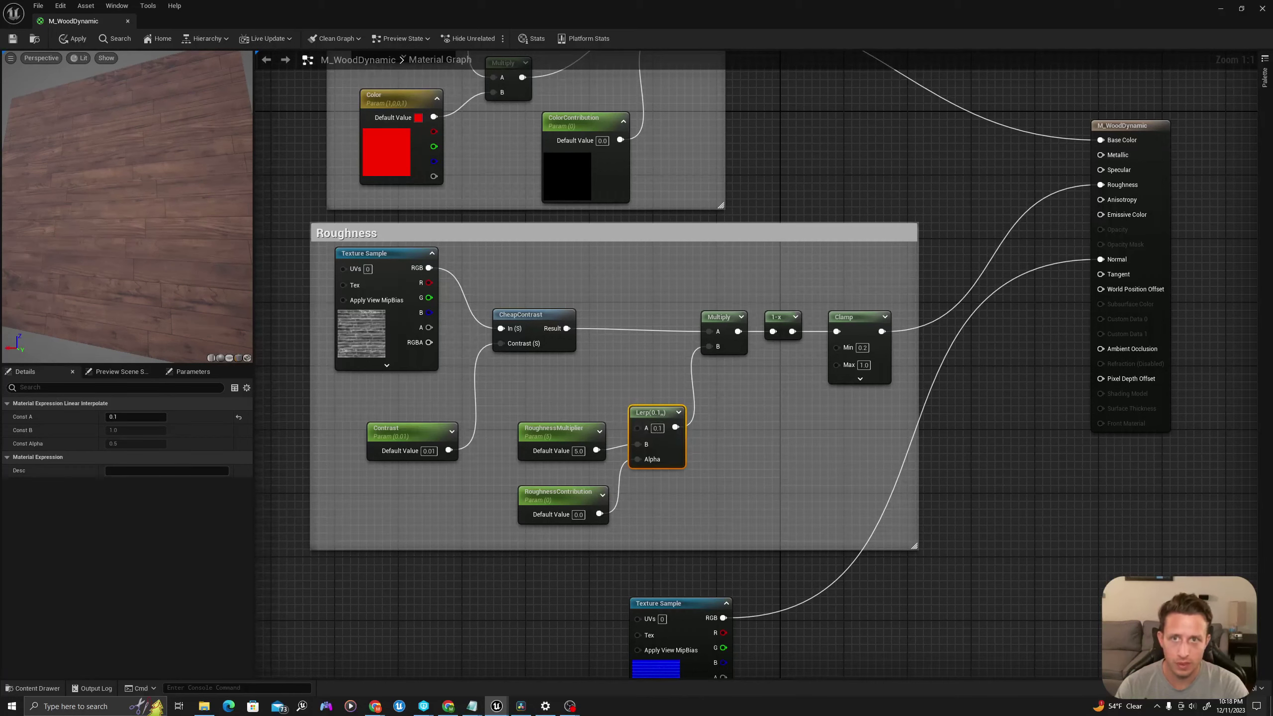
drag(200, 251, 120, 228)
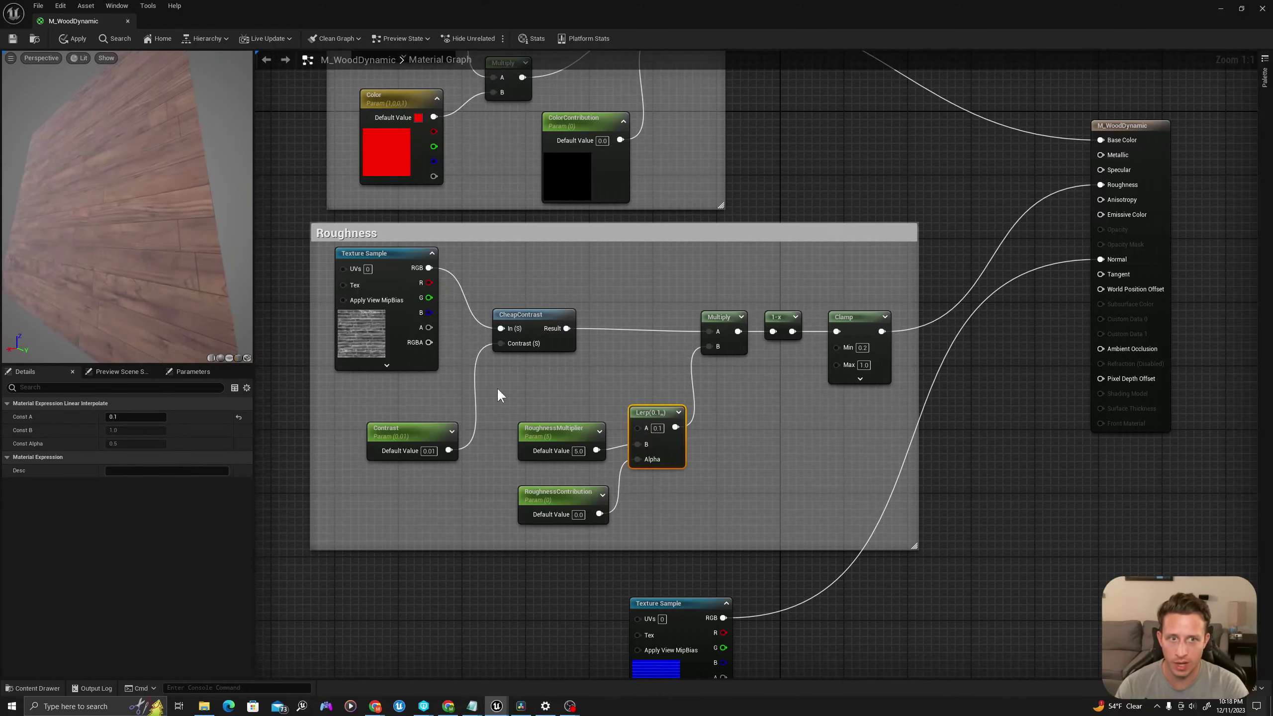
click(579, 515)
text(1)
key(Return)
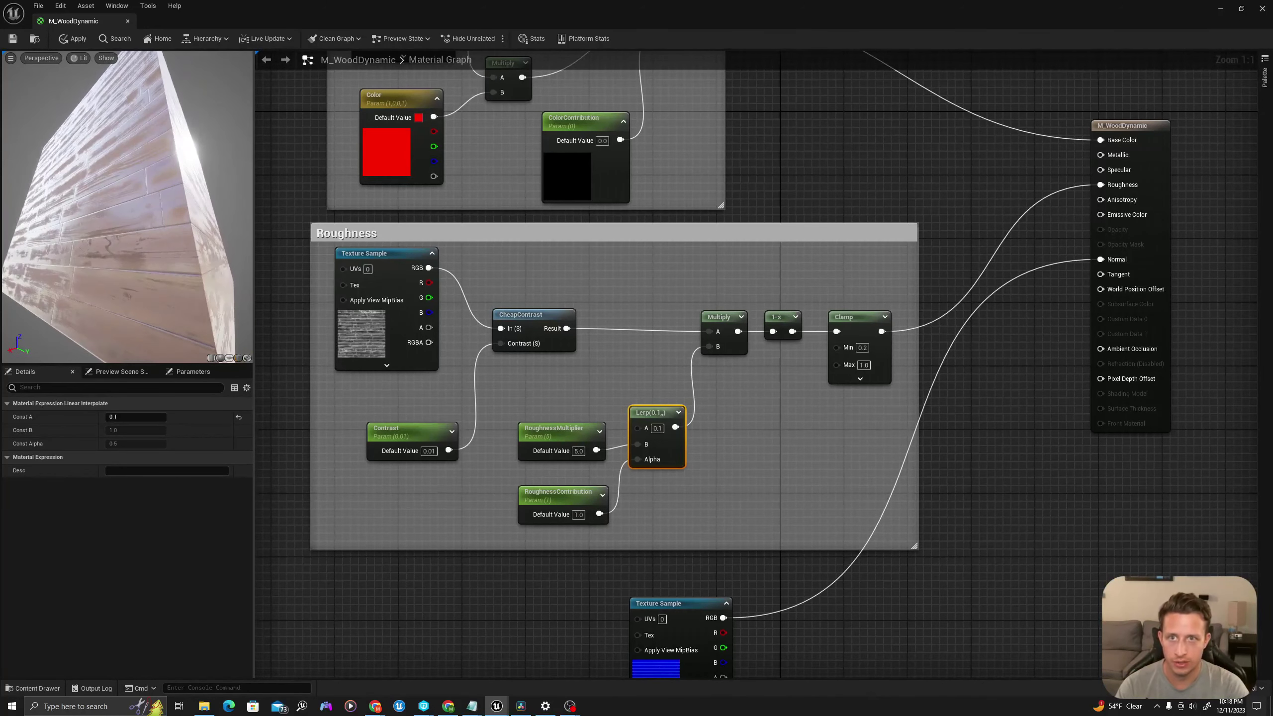
Set the RoughnessContribution parameter's default value back to 0
click(580, 515)
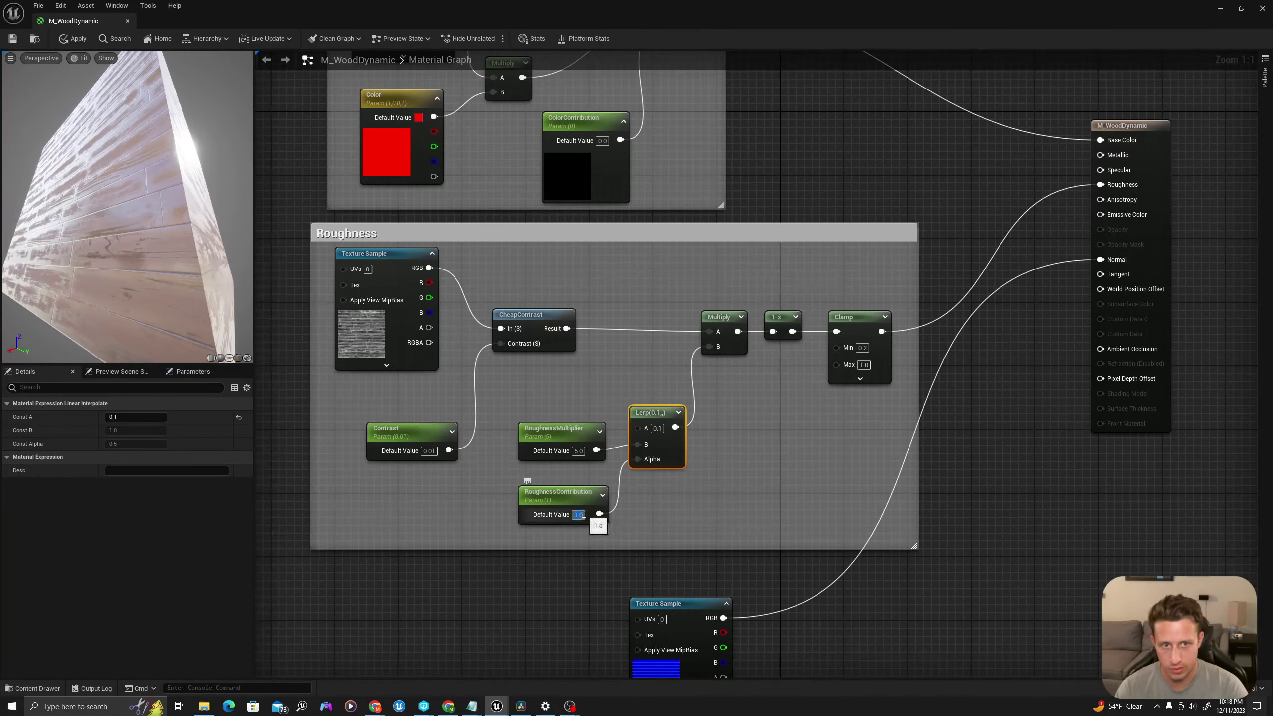
text(0)
key(Return)
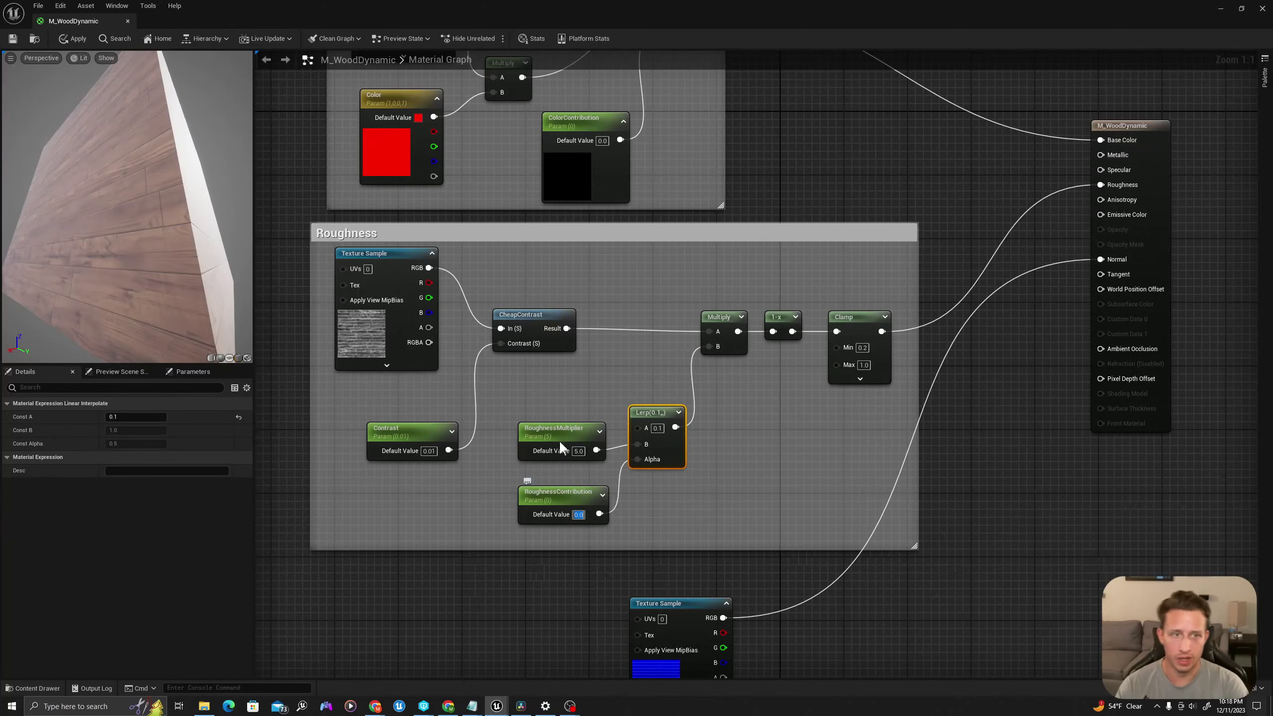
Wrap the normal map's Texture Sample in a comment box named Normal and save the material
right_drag(790, 271, 724, 303)
scroll(758, 288, down, 2)
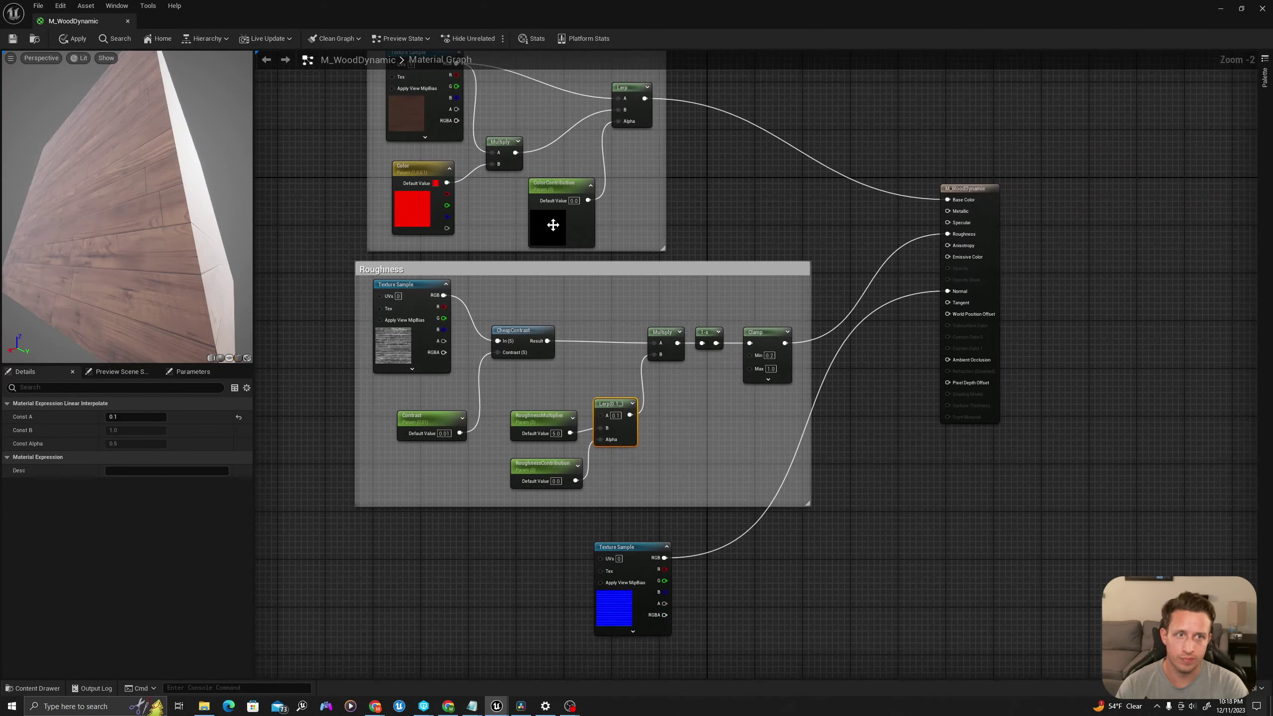
click(604, 624)
text(c)
text(Normal)
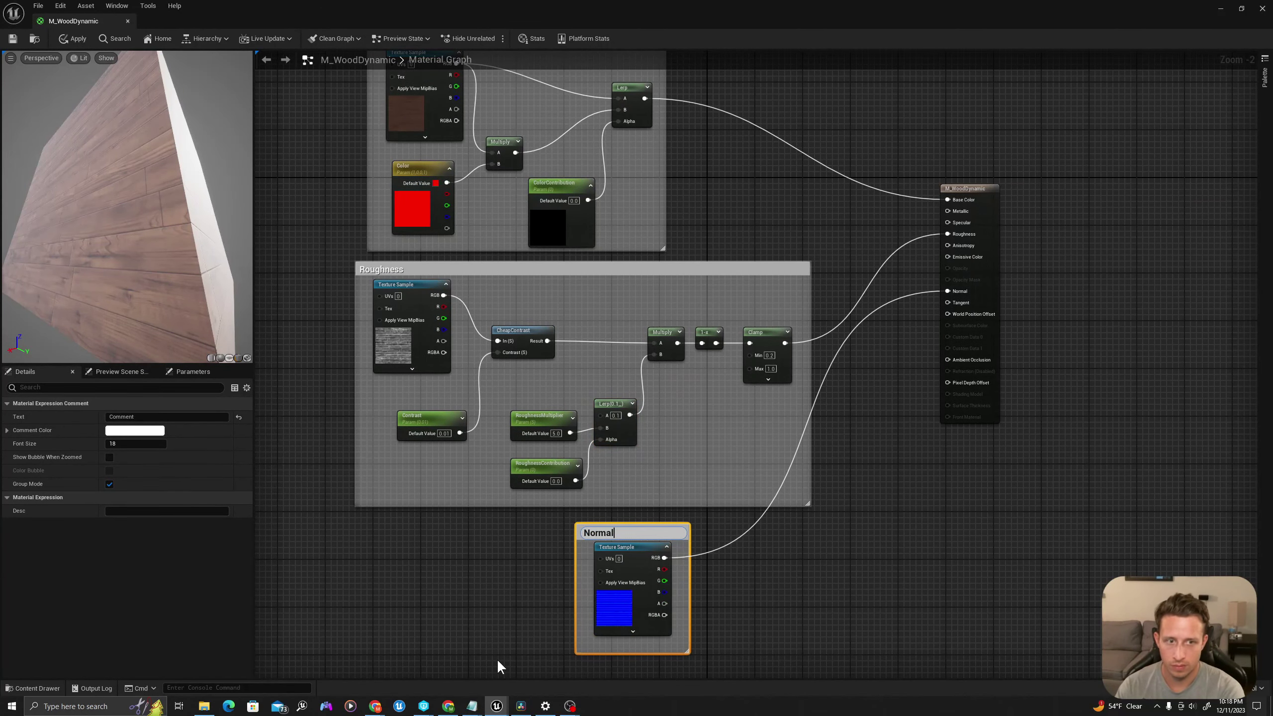
key(Return)
click(18, 40)
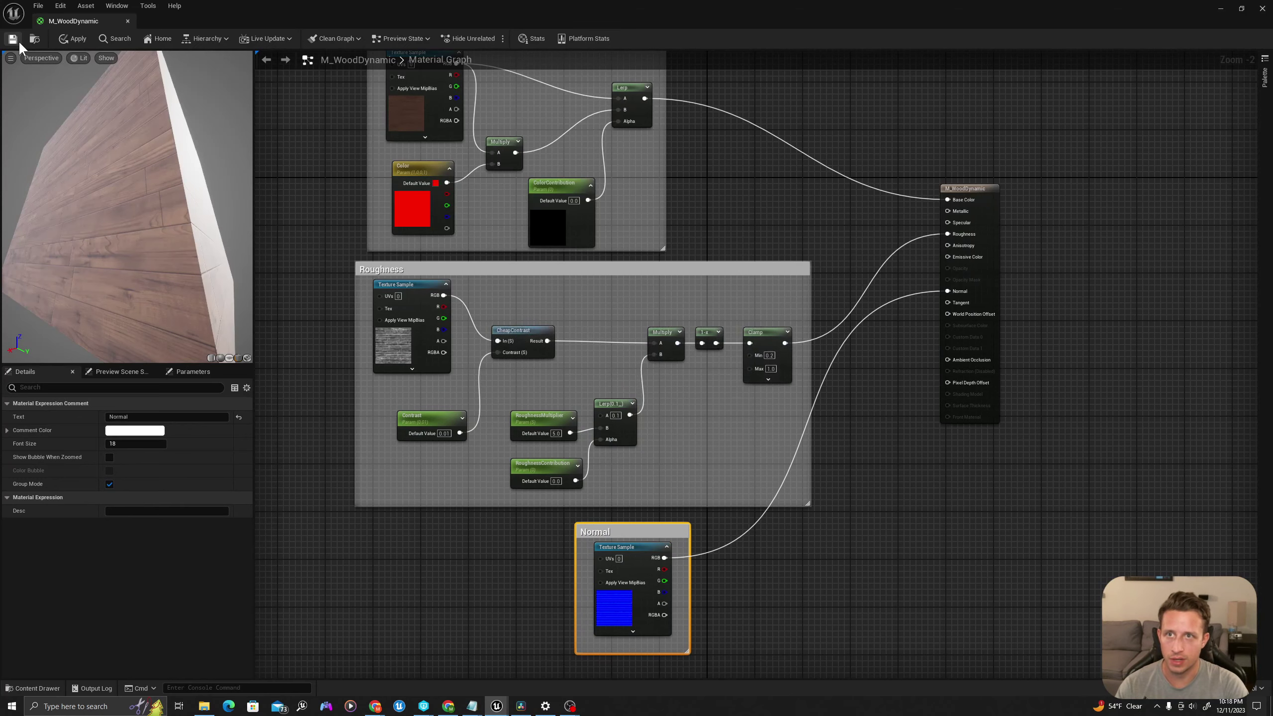
Dock the M_WoodDynamic editor beside the level's tab and open the BP_DynamicPanel Blueprint from the DynamicMaterialInstancesTimeline folder
drag(80, 20, 189, 21)
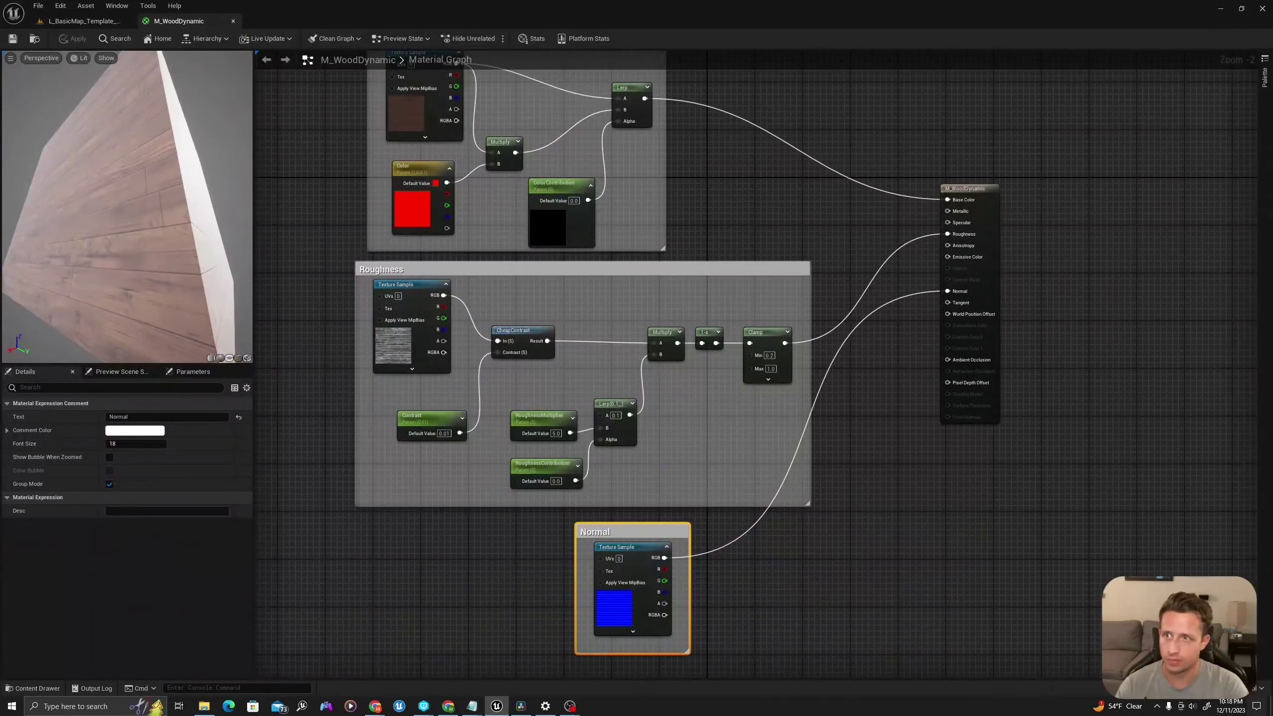
click(98, 21)
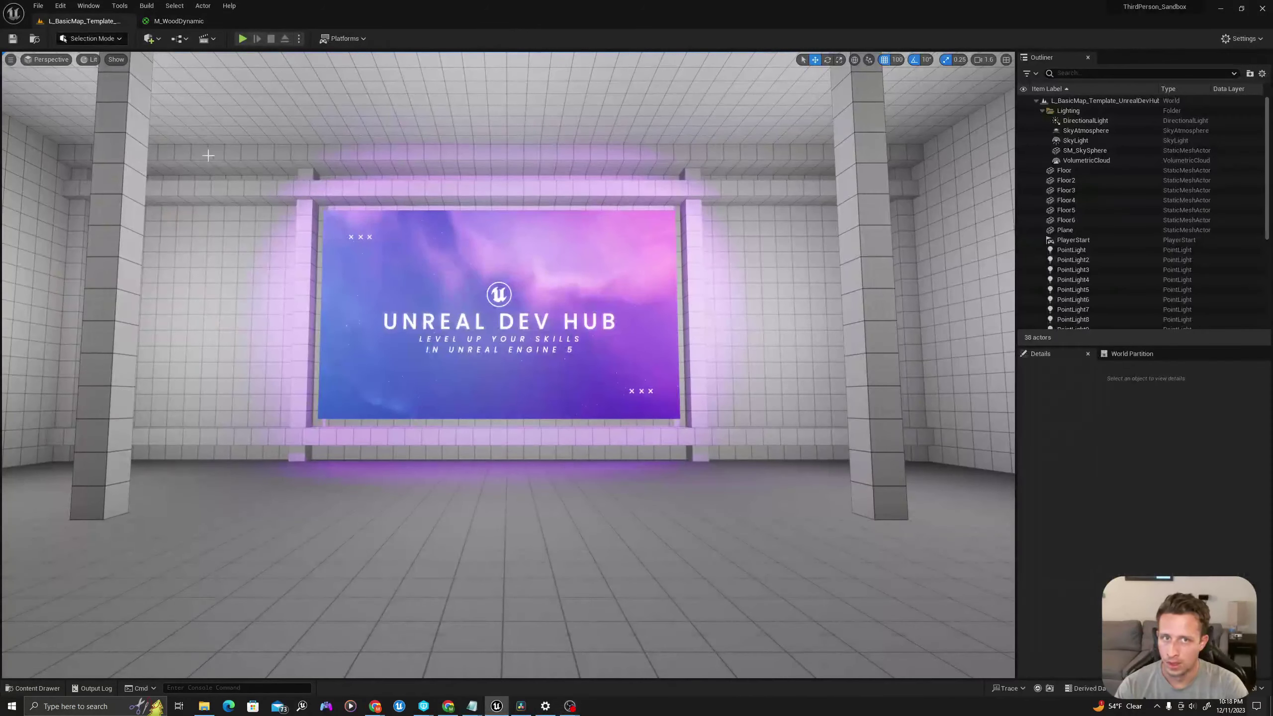
key(ctrl+space)
click(164, 23)
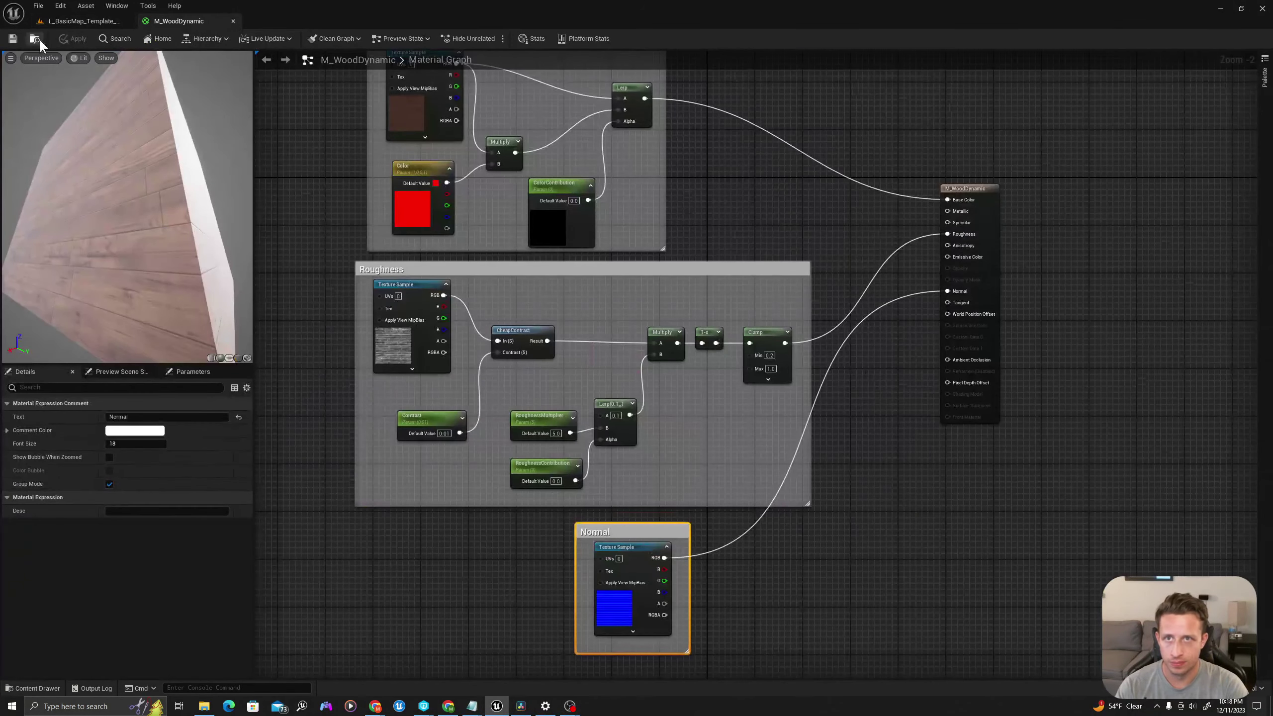
click(37, 39)
click(482, 530)
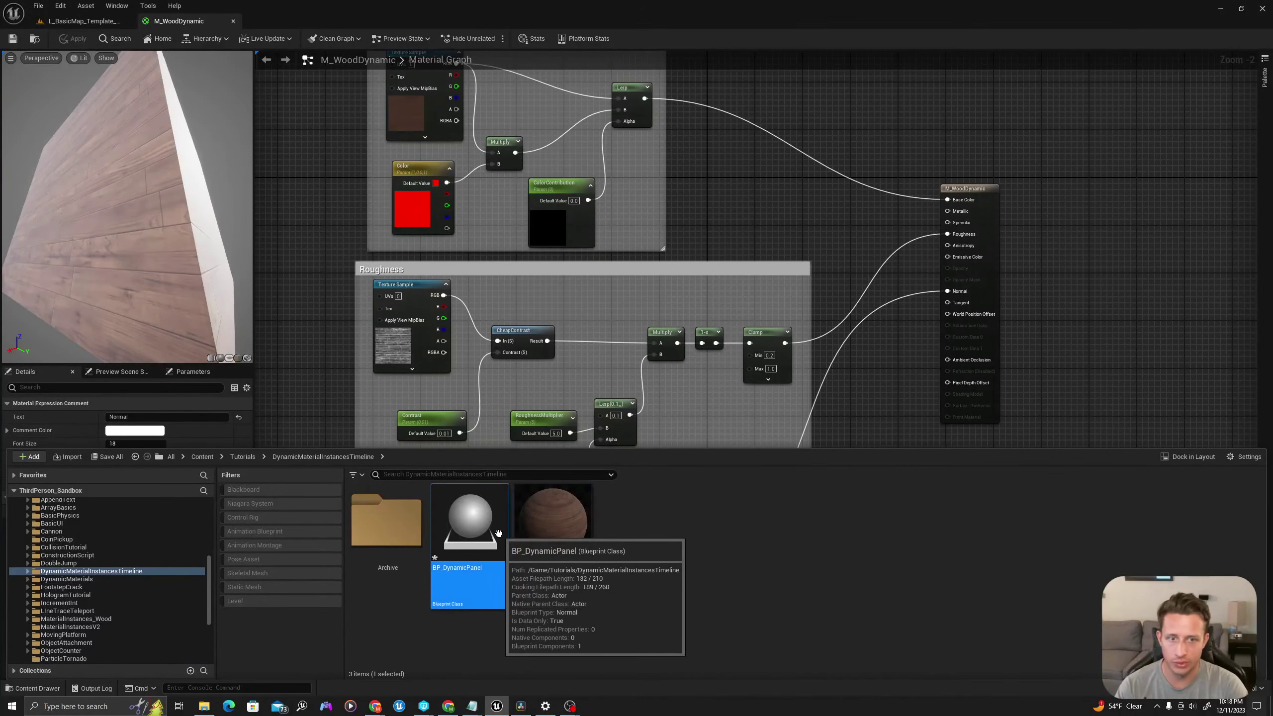
double_click(483, 517)
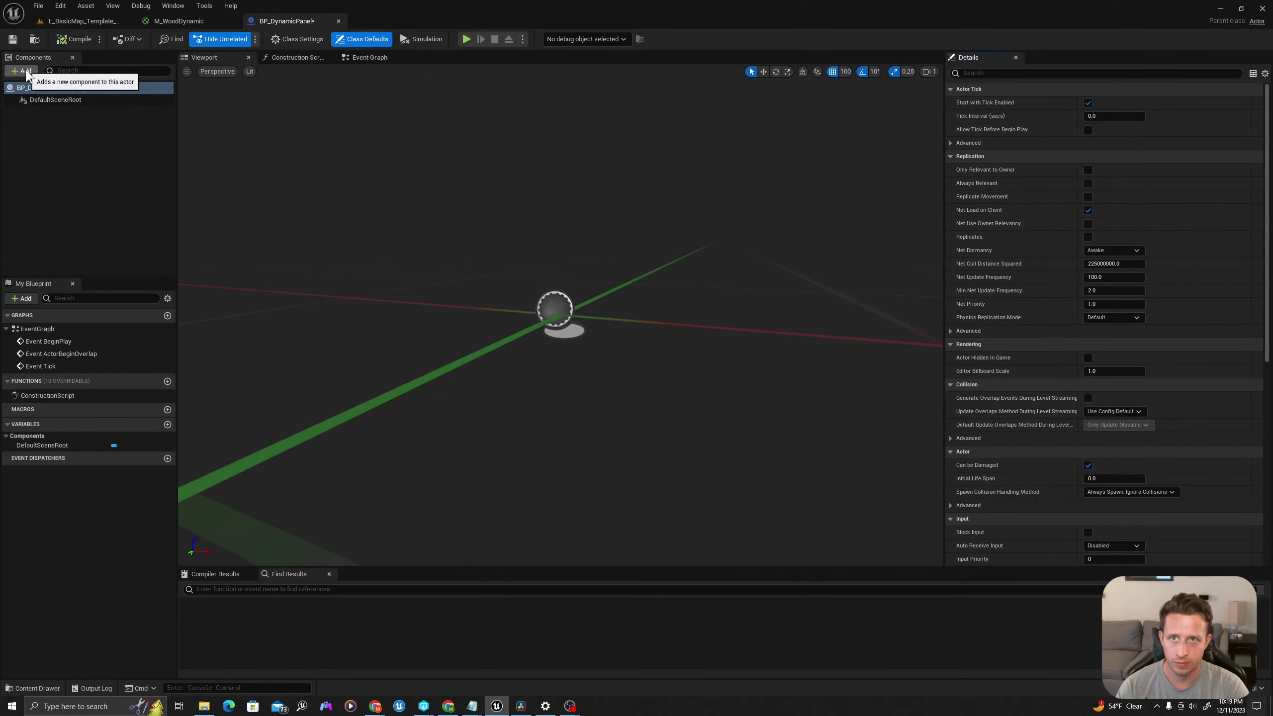
Add a Cube component and a Box Collision component to BP_DynamicPanel
click(33, 71)
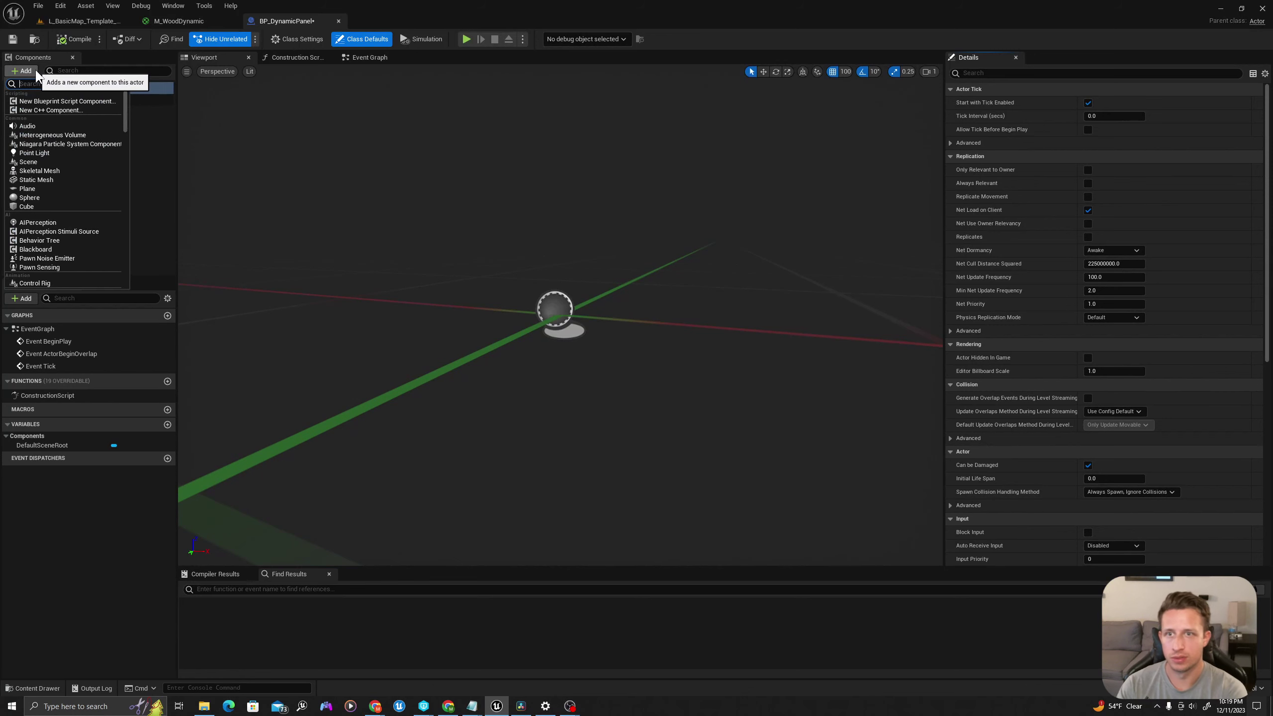
click(23, 205)
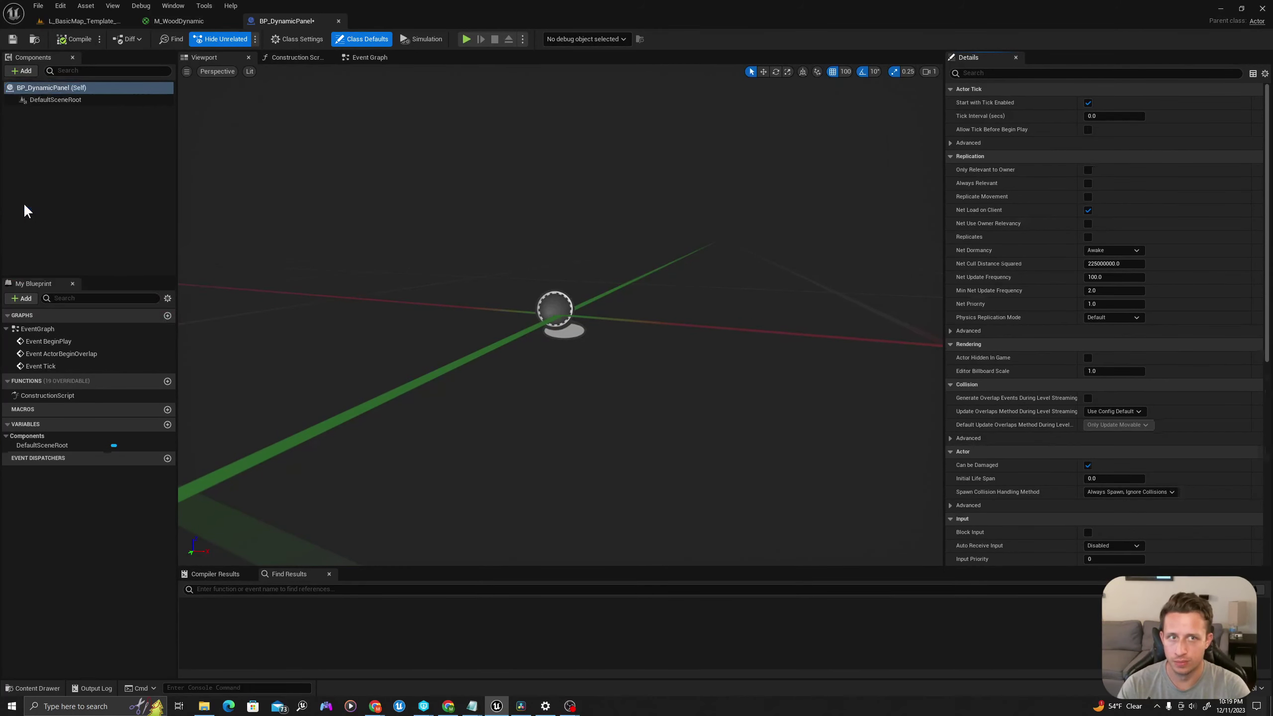
click(20, 72)
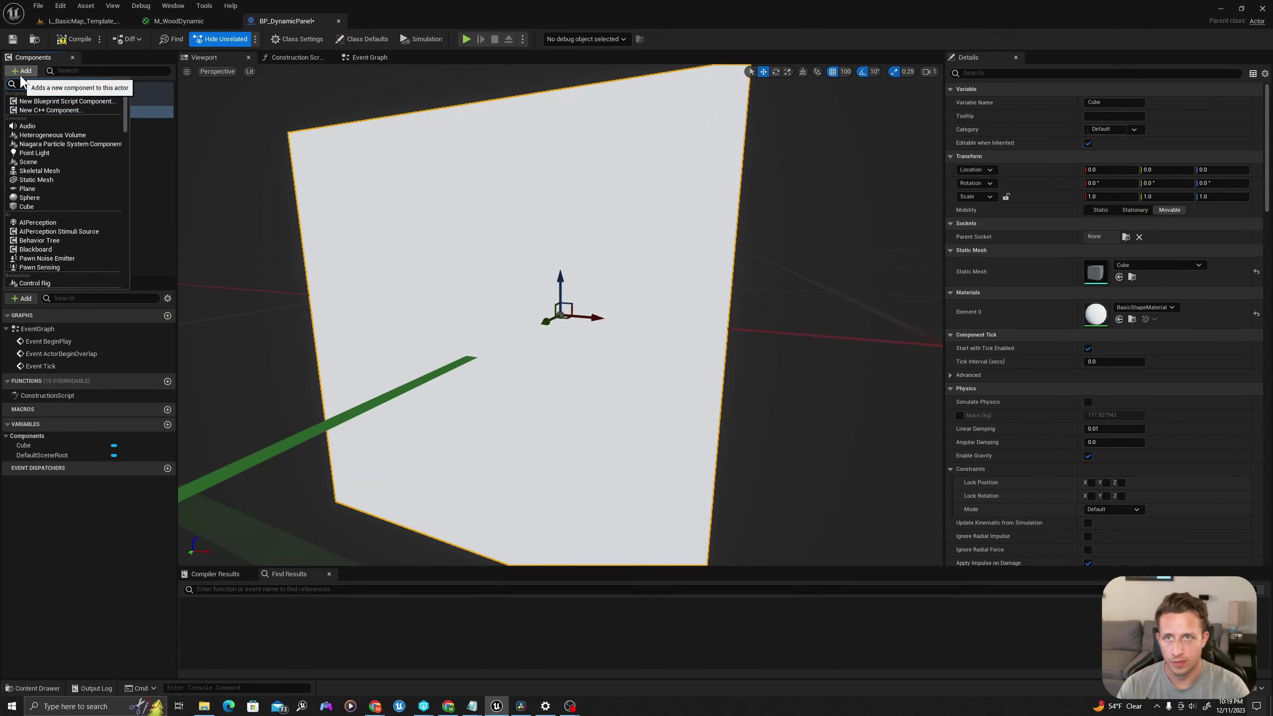
text(box)
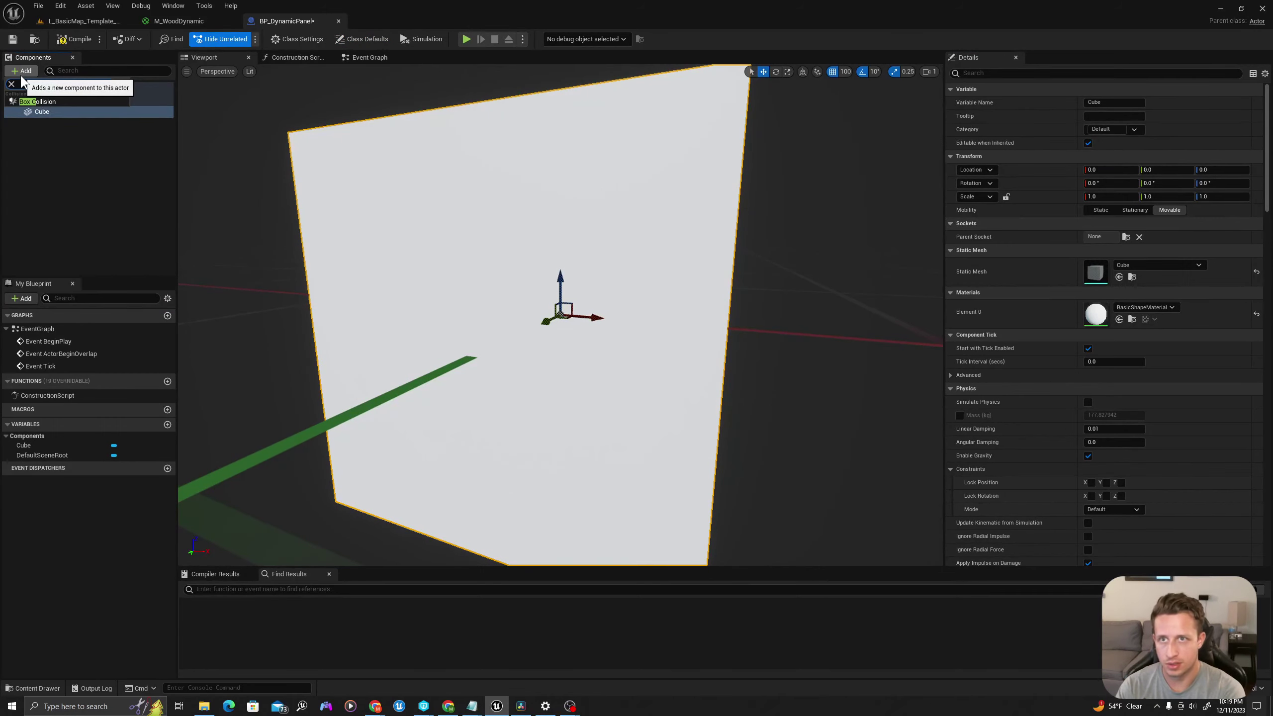
click(45, 103)
scroll(386, 393, down, 5)
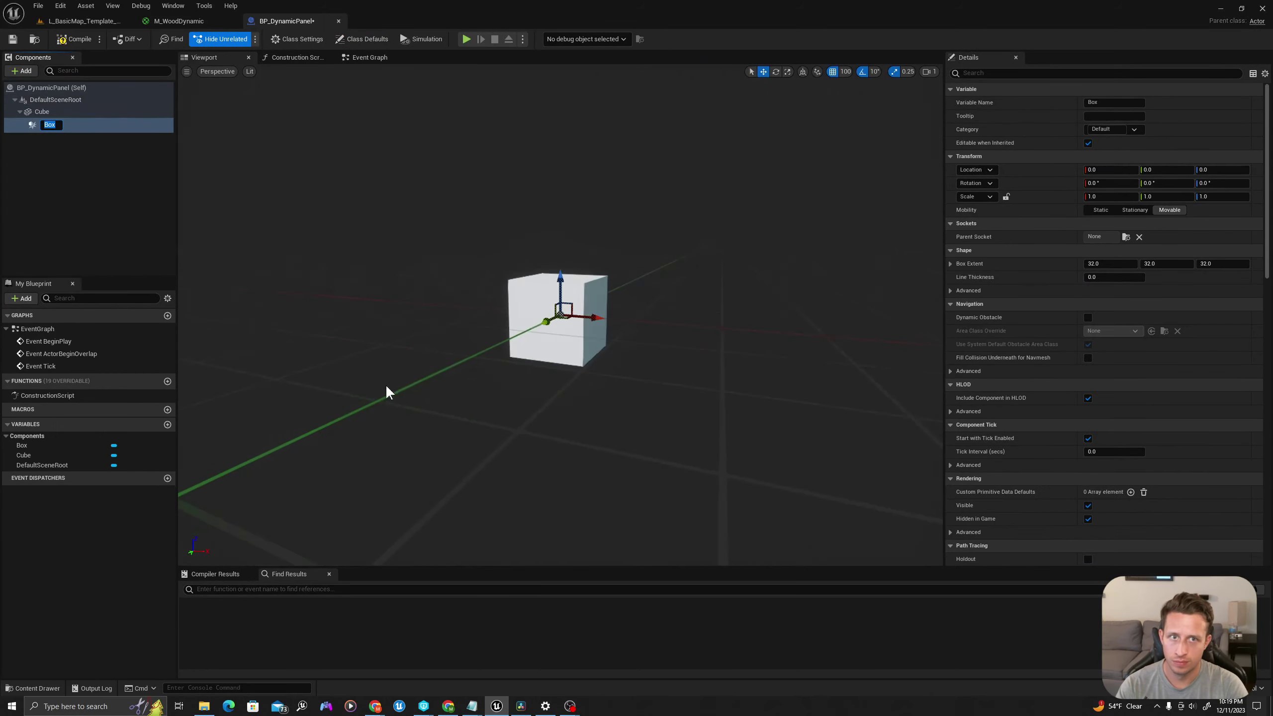
Reparent the Box collision component from the Cube to DefaultSceneRoot
click(48, 145)
mouse_move(35, 125)
mouse_down()
mouse_move(50, 116)
mouse_move(39, 127)
mouse_move(39, 111)
mouse_move(40, 124)
mouse_up()
click(40, 124)
Set the Box collision component's extent to 200 on all three axes and its Z location to 200
click(38, 111)
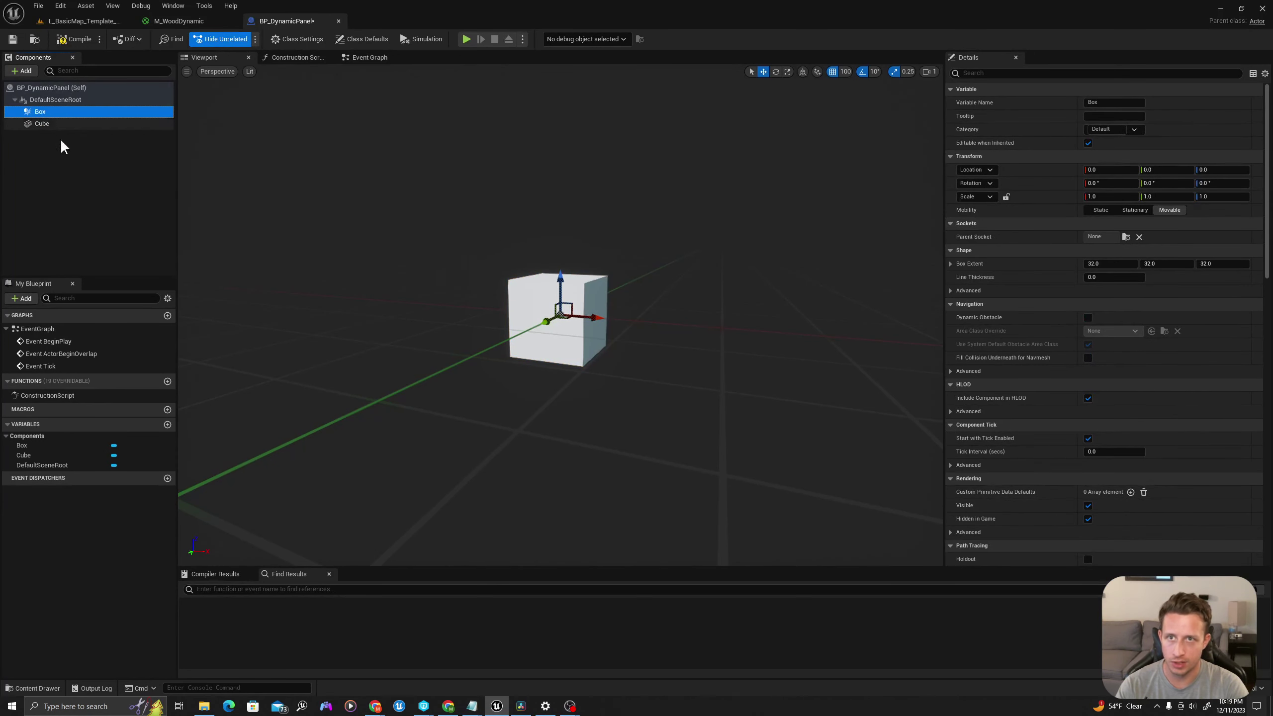
click(1111, 263)
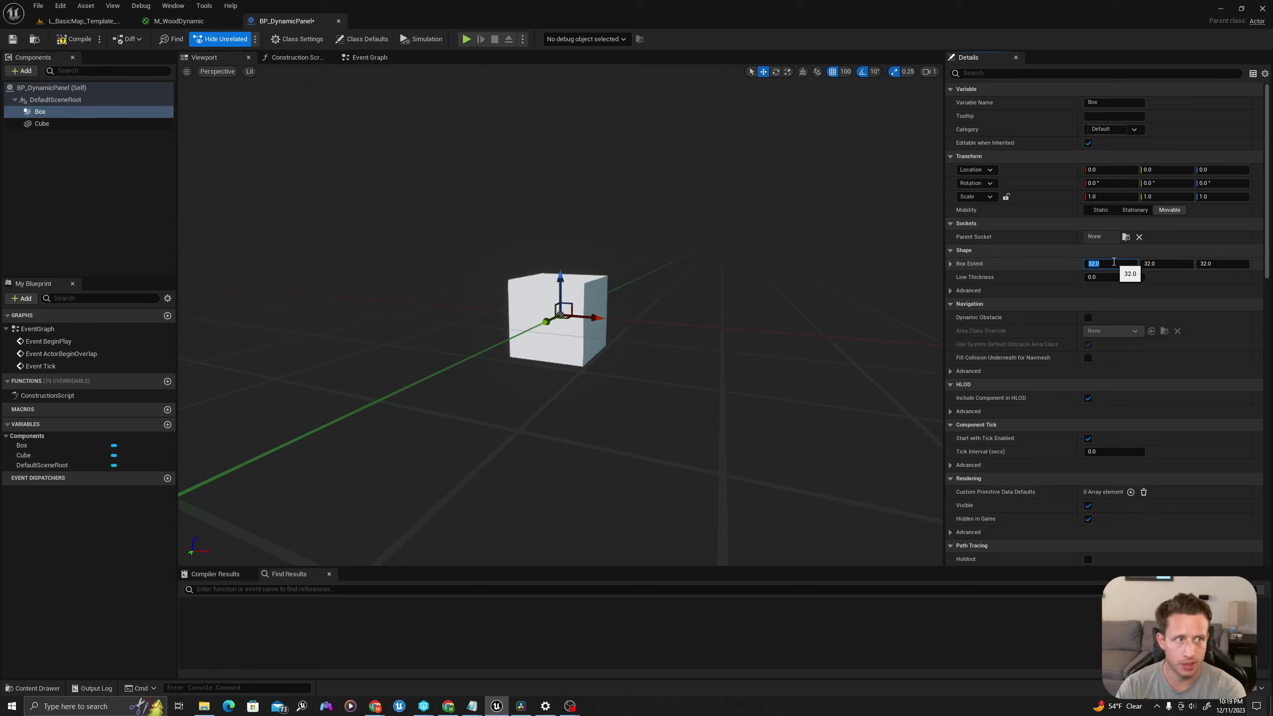
text(200)
key(Tab)
key(Tab)
text(200)
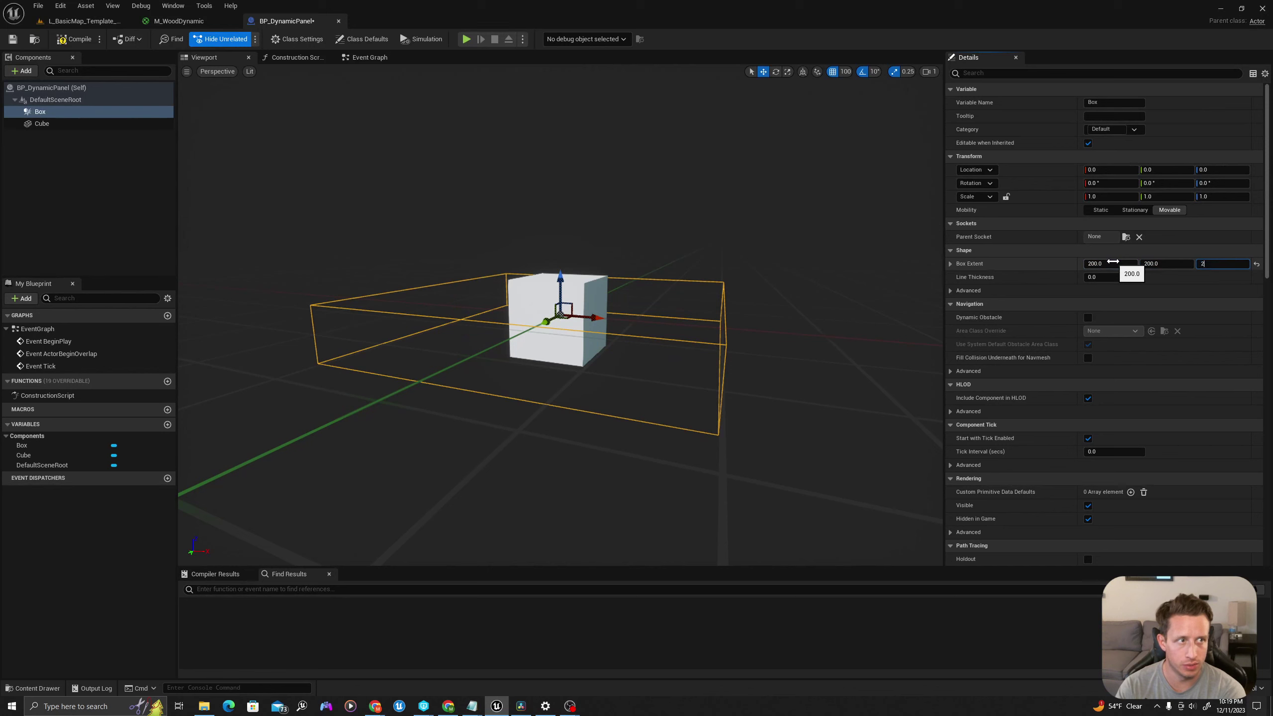
key(Tab)
click(1222, 170)
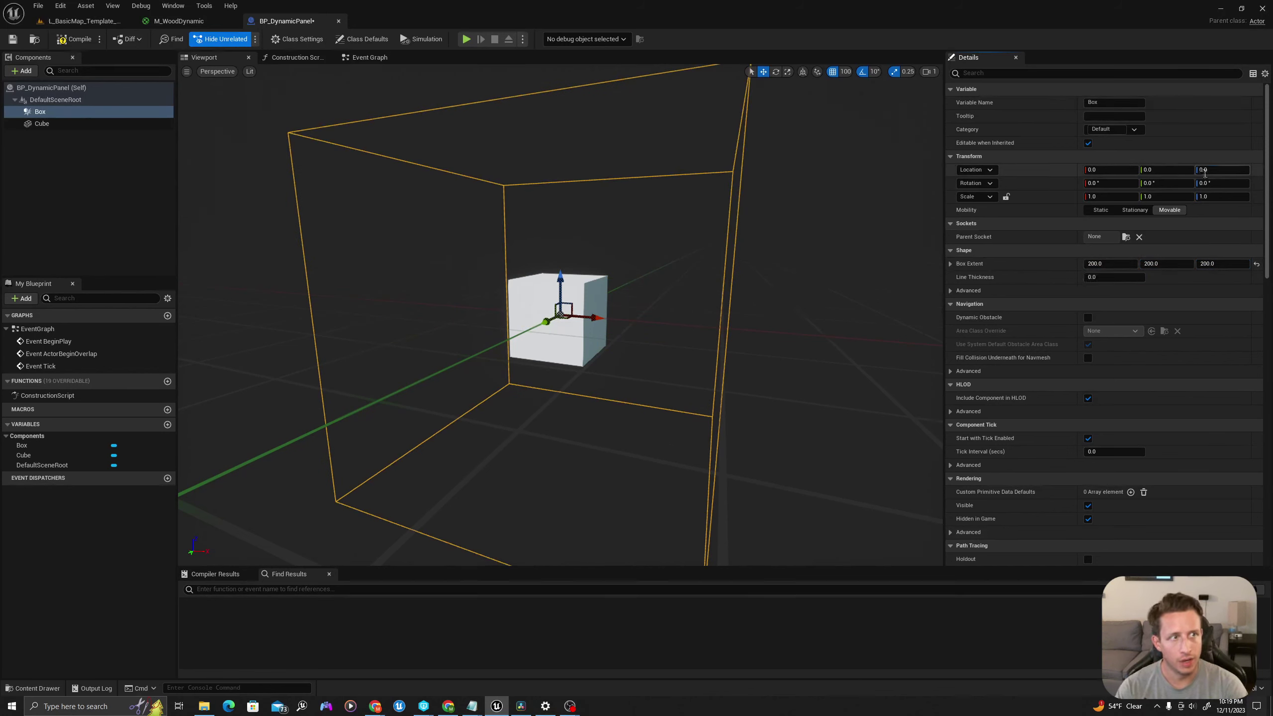
key(Return)
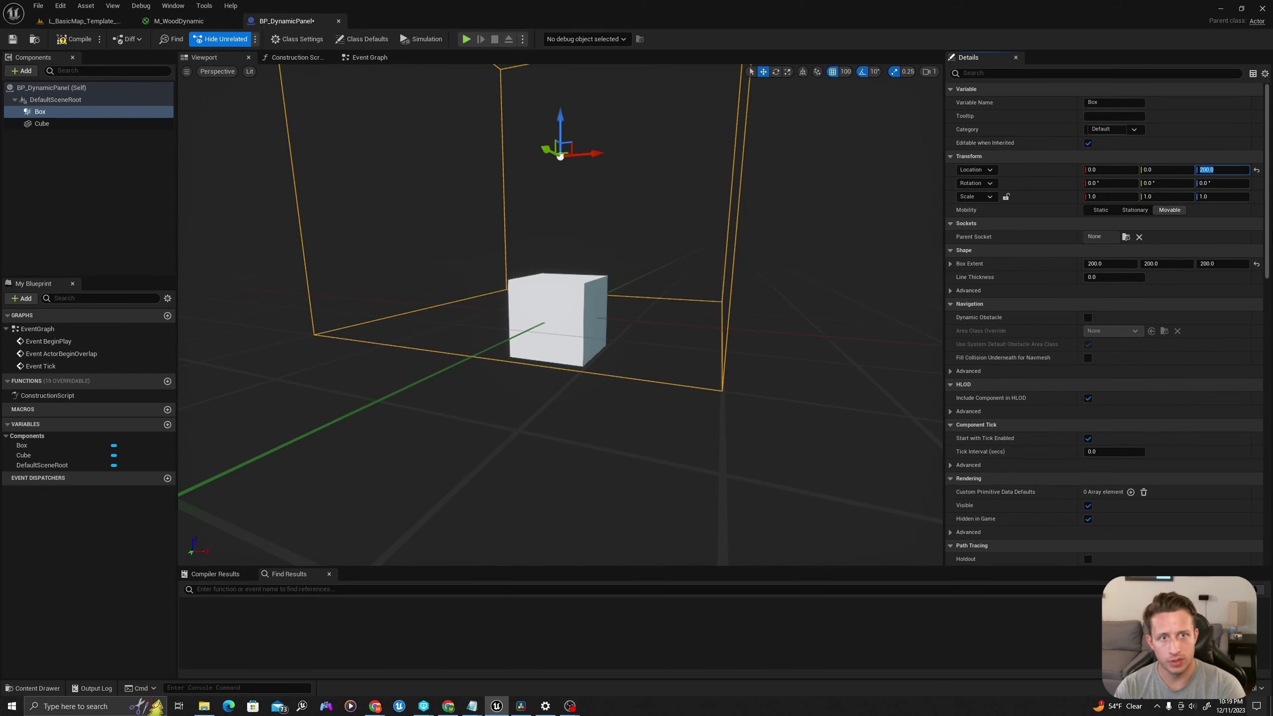
Scale the Cube component to 4 in X, 4 in Y and 0.25 in Z to form a flat panel
scroll(509, 417, down, 2)
right_drag(540, 421, 594, 459)
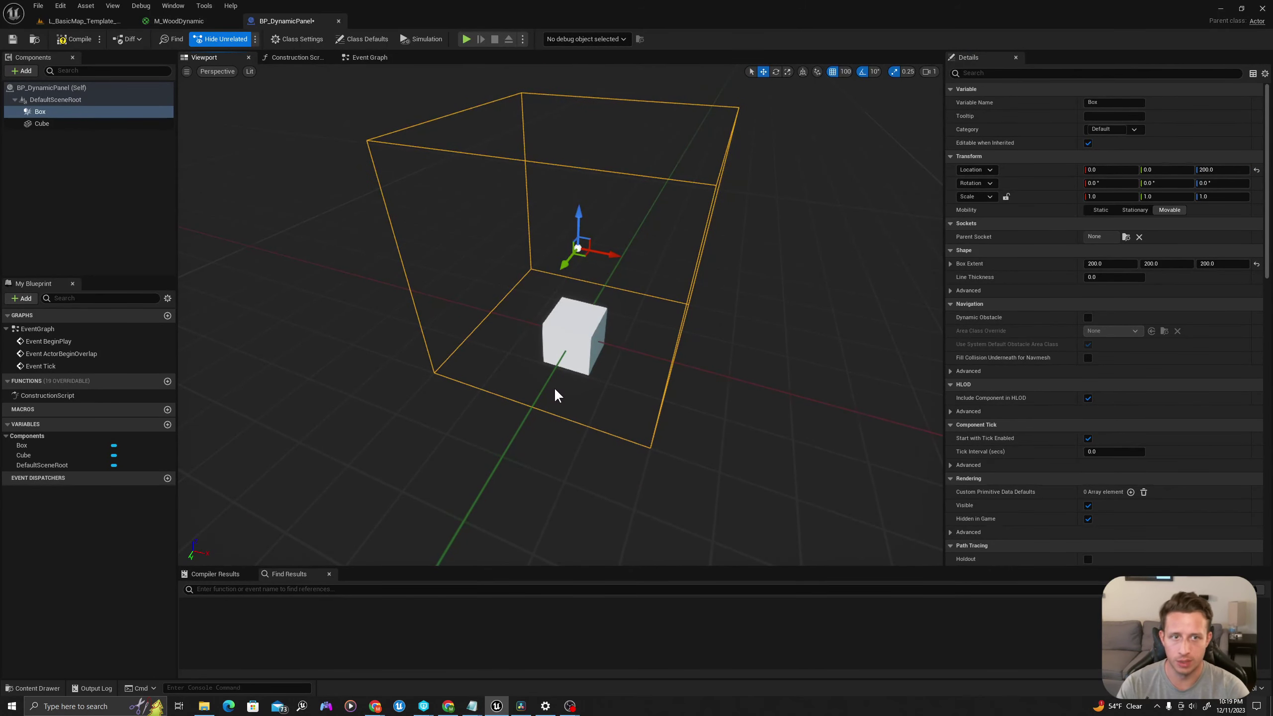
click(576, 337)
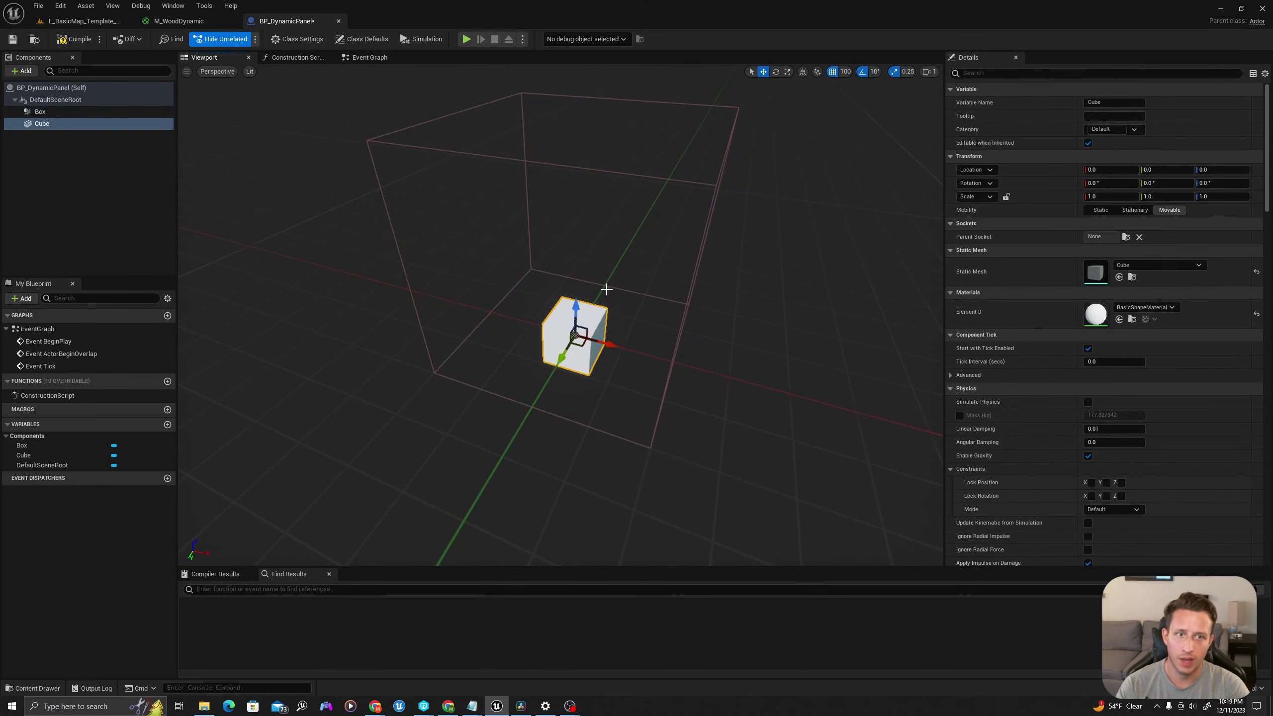
click(1108, 196)
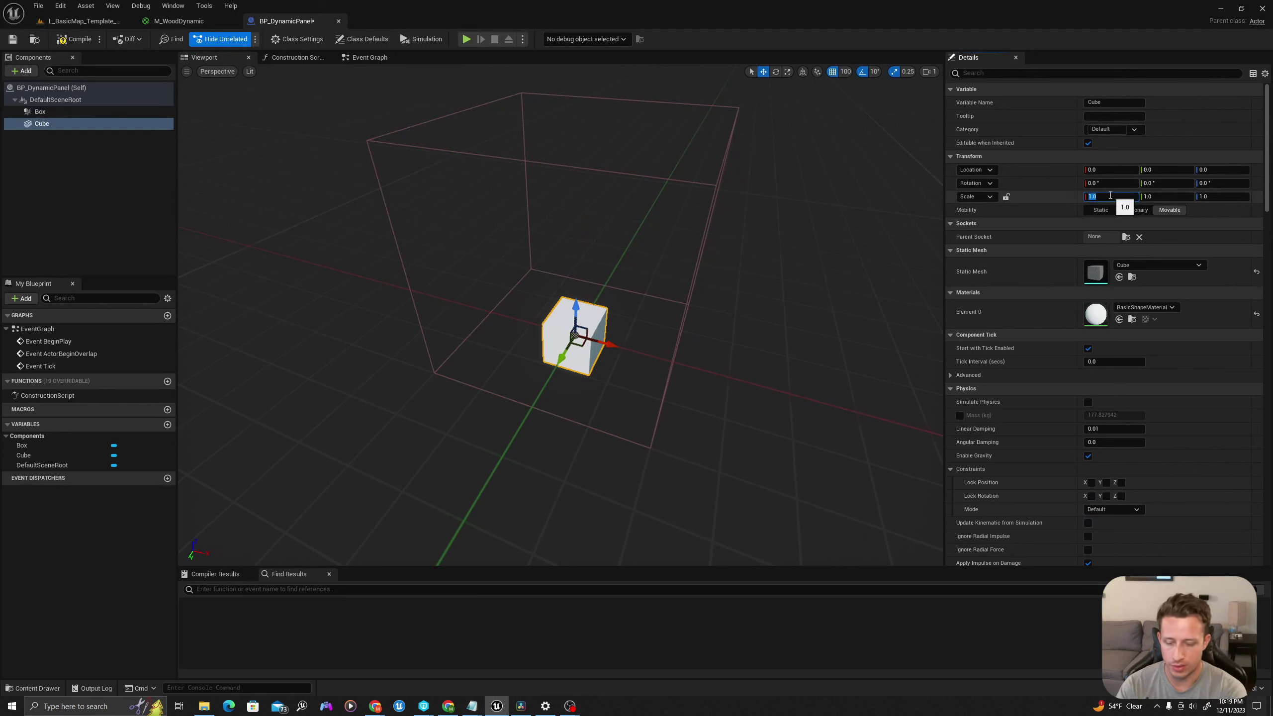
text(4)
key(Tab)
text(4)
key(Tab)
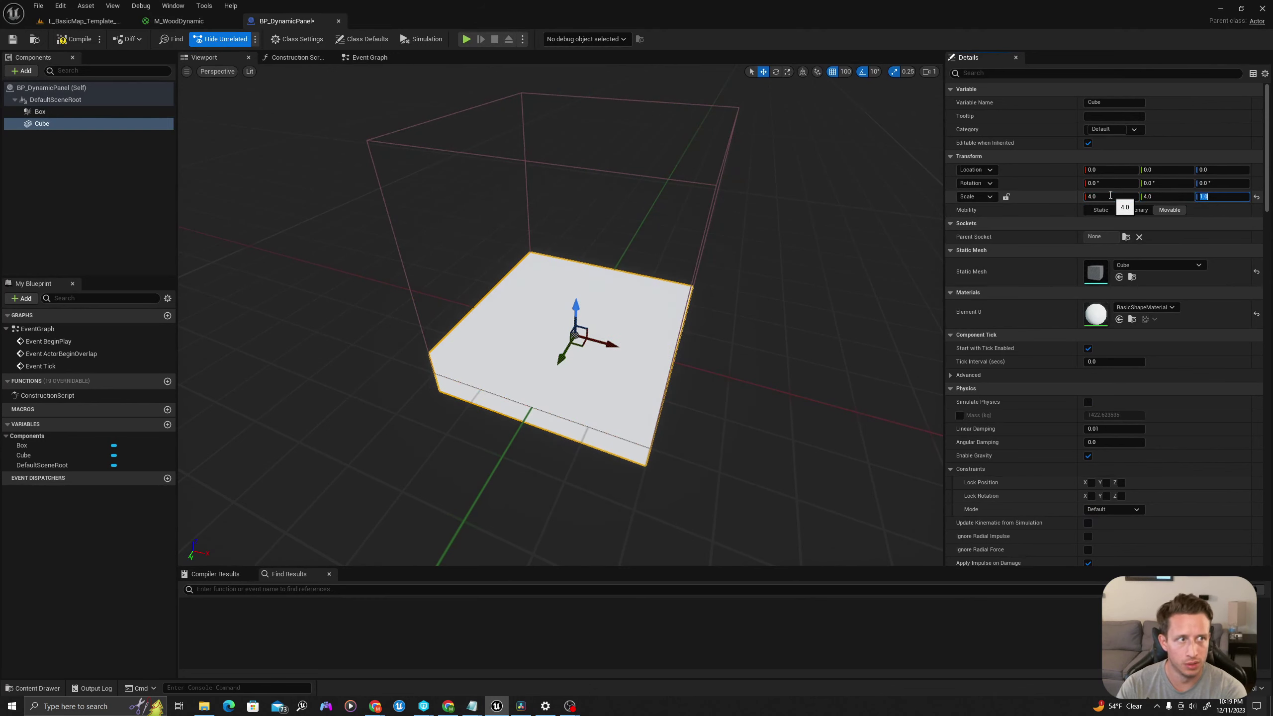
text(.25)
key(Return)
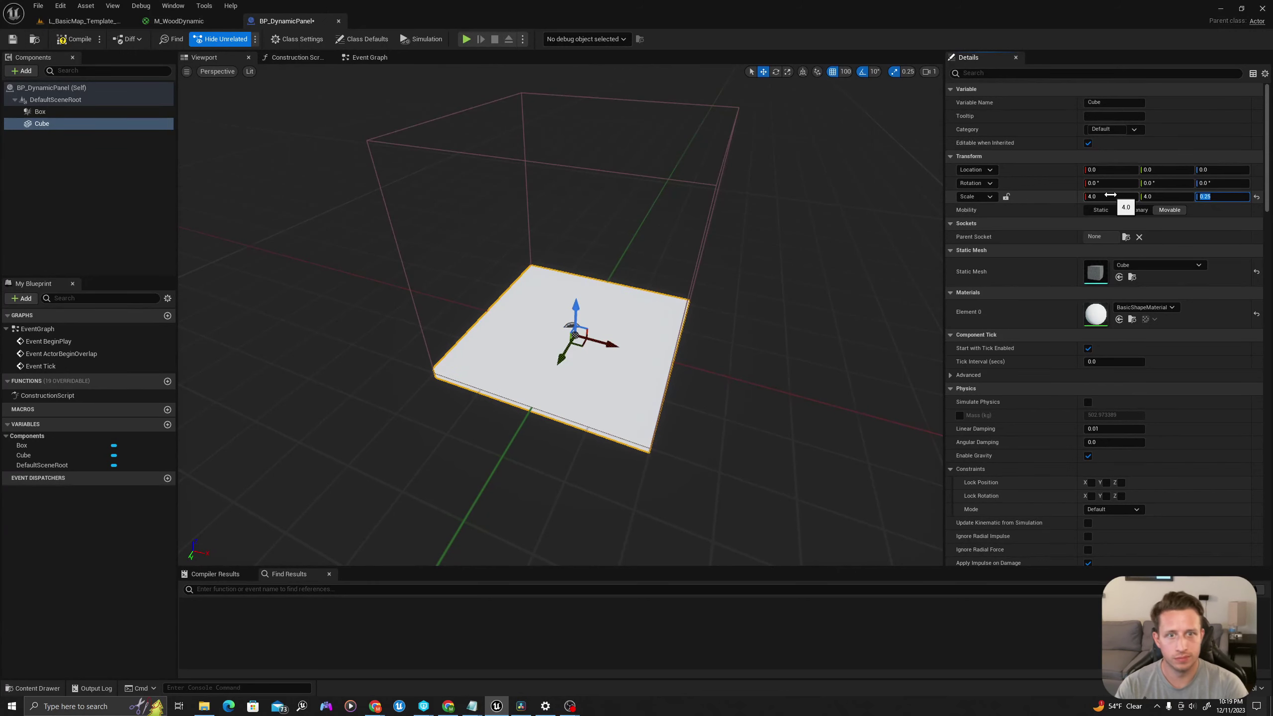
Assign the M_WoodDynamic material to the Cube's Element 0, then compile and save BP_DynamicPanel
right_drag(441, 275, 433, 317)
key(ctrl+space)
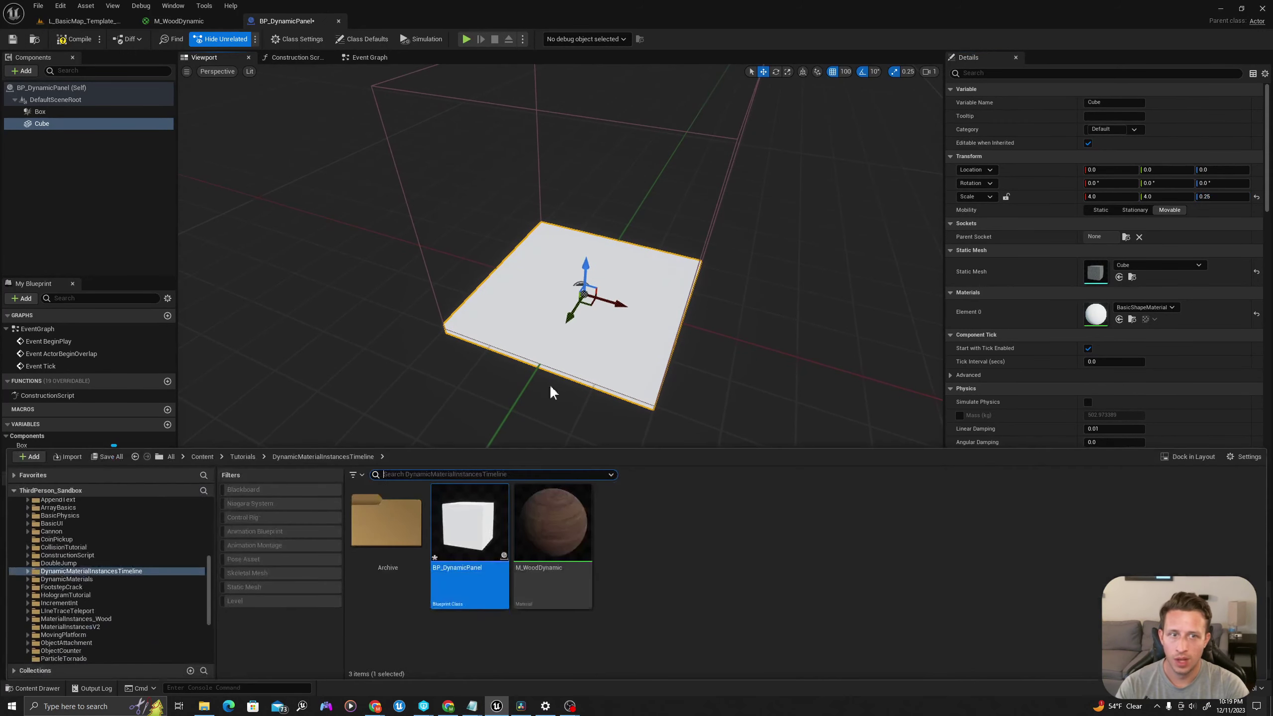
click(571, 517)
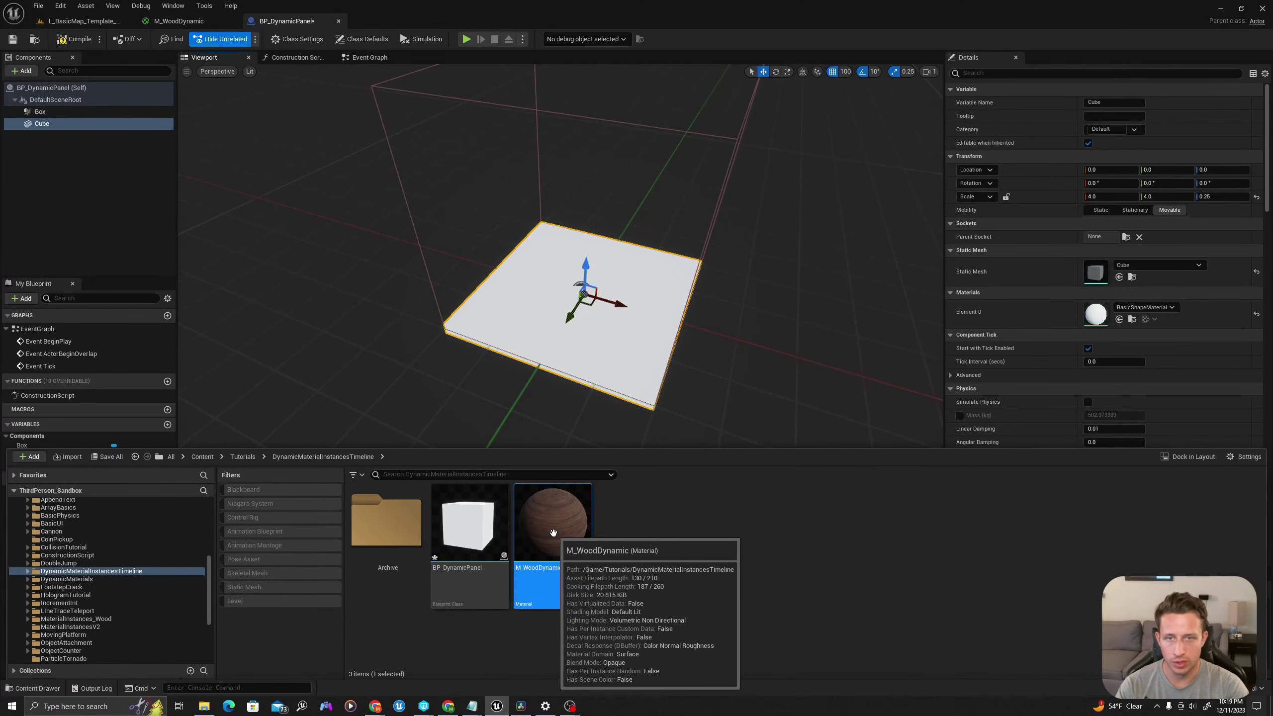
click(1119, 320)
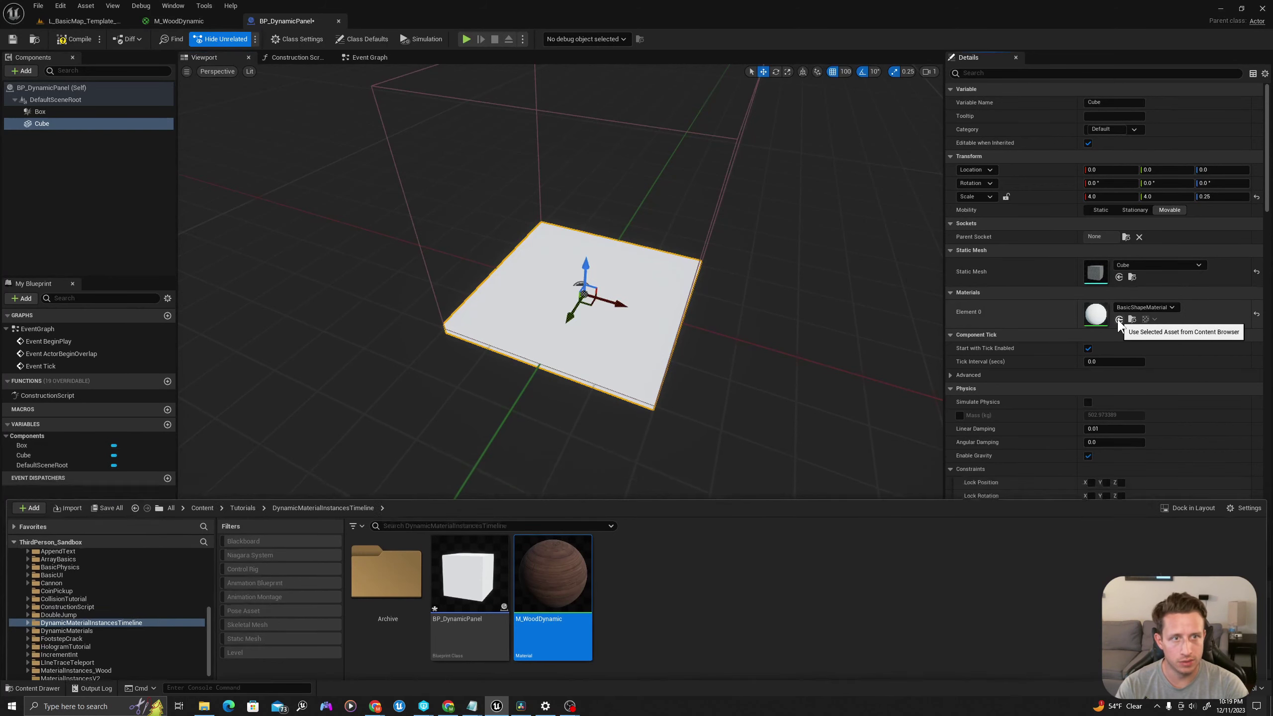
right_drag(625, 336, 573, 281)
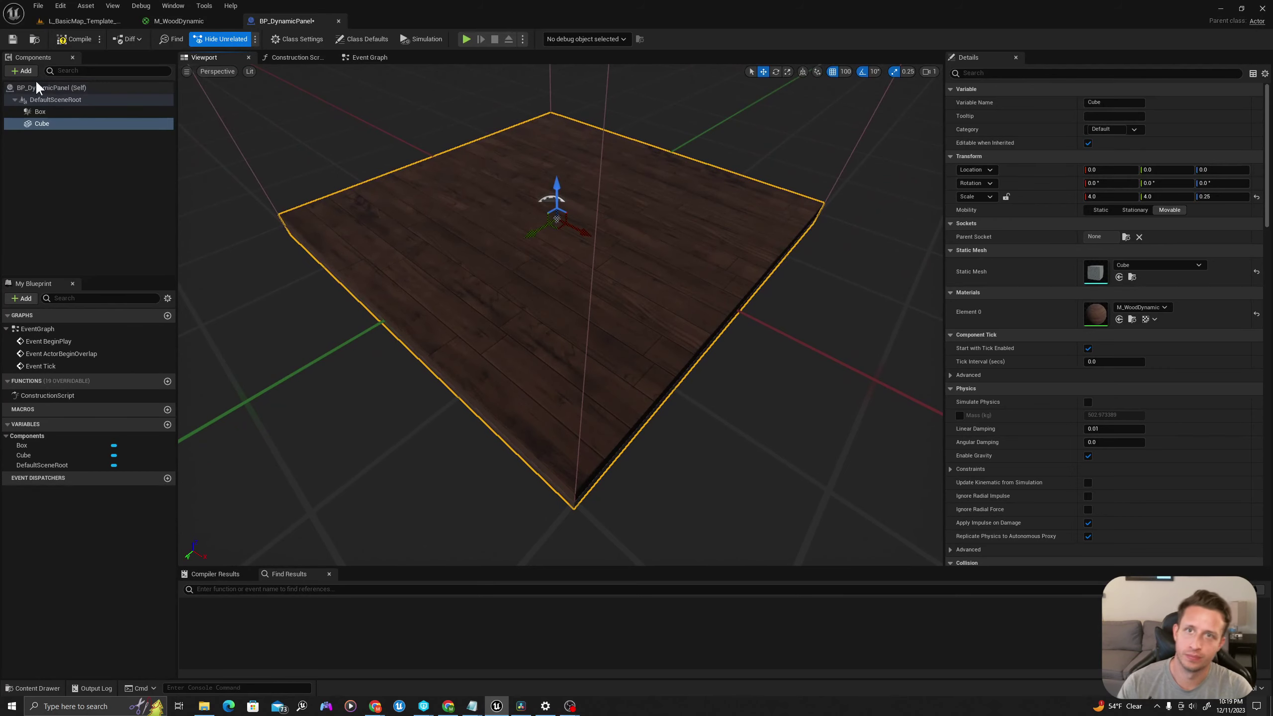
click(76, 37)
click(13, 39)
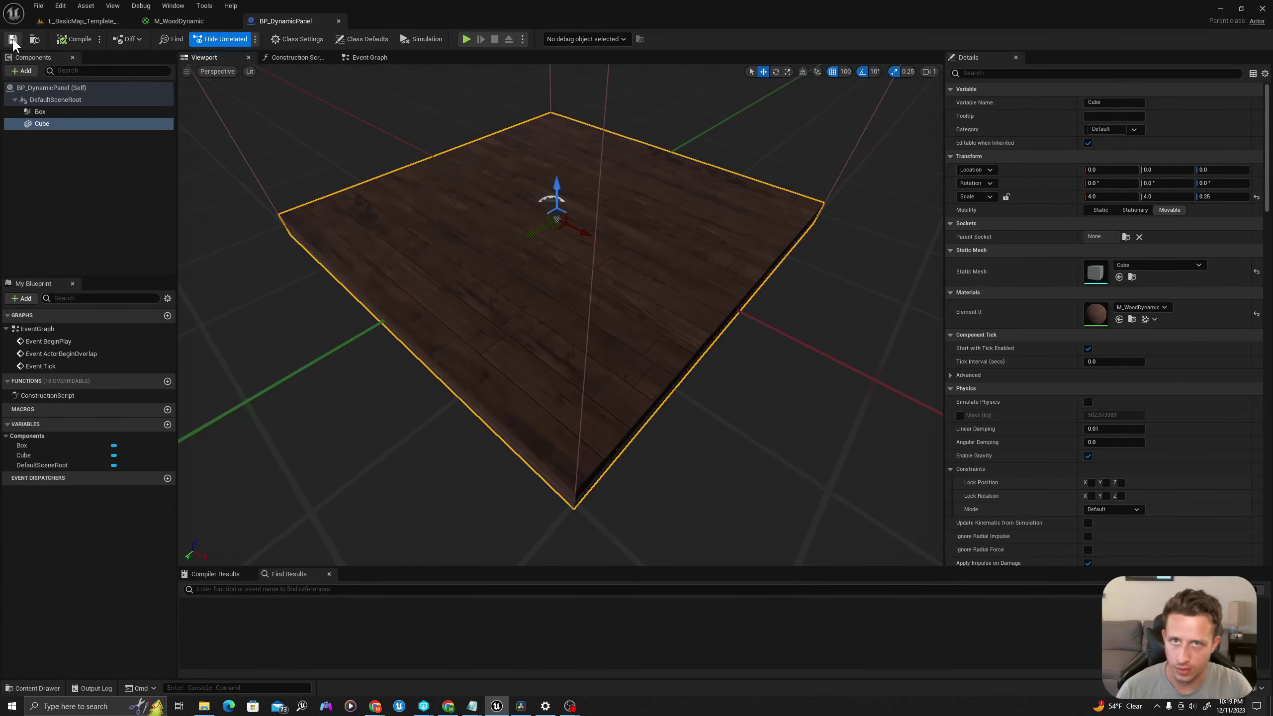
Delete the ActorBeginOverlap and Tick events from BP_DynamicPanel's Event Graph and compile the Blueprint
click(371, 57)
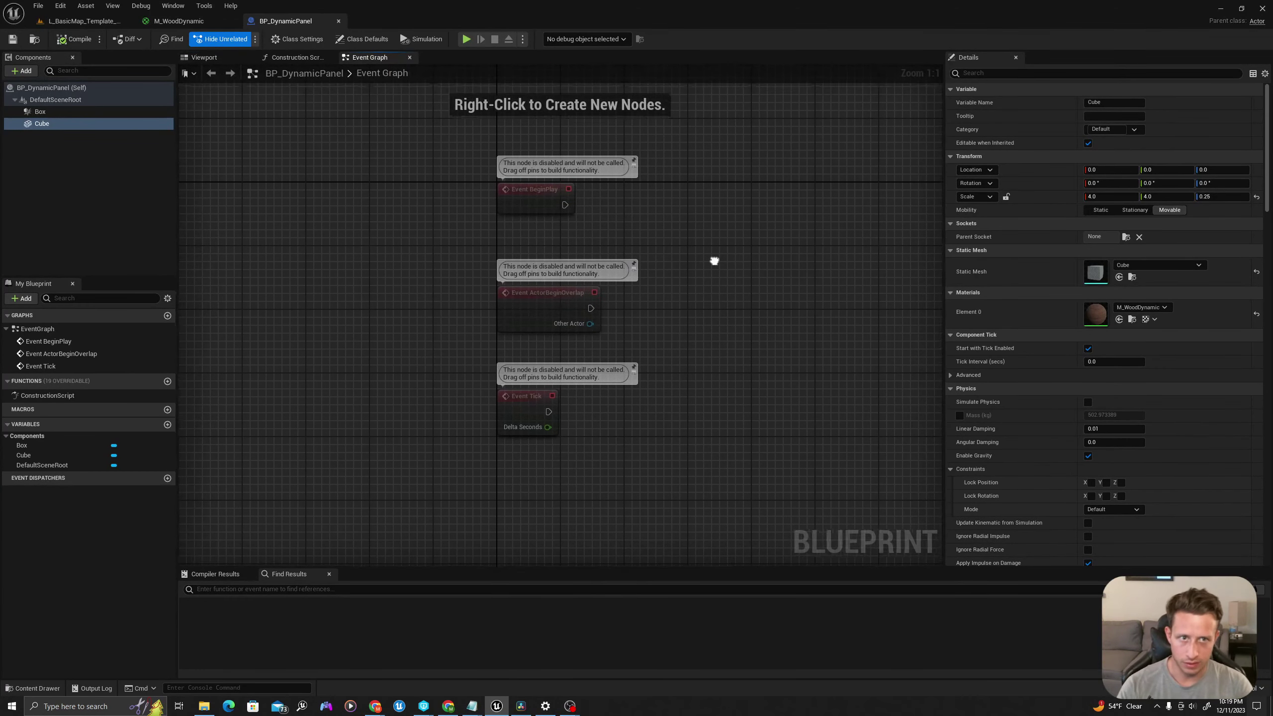
drag(665, 247, 378, 475)
key(Delete)
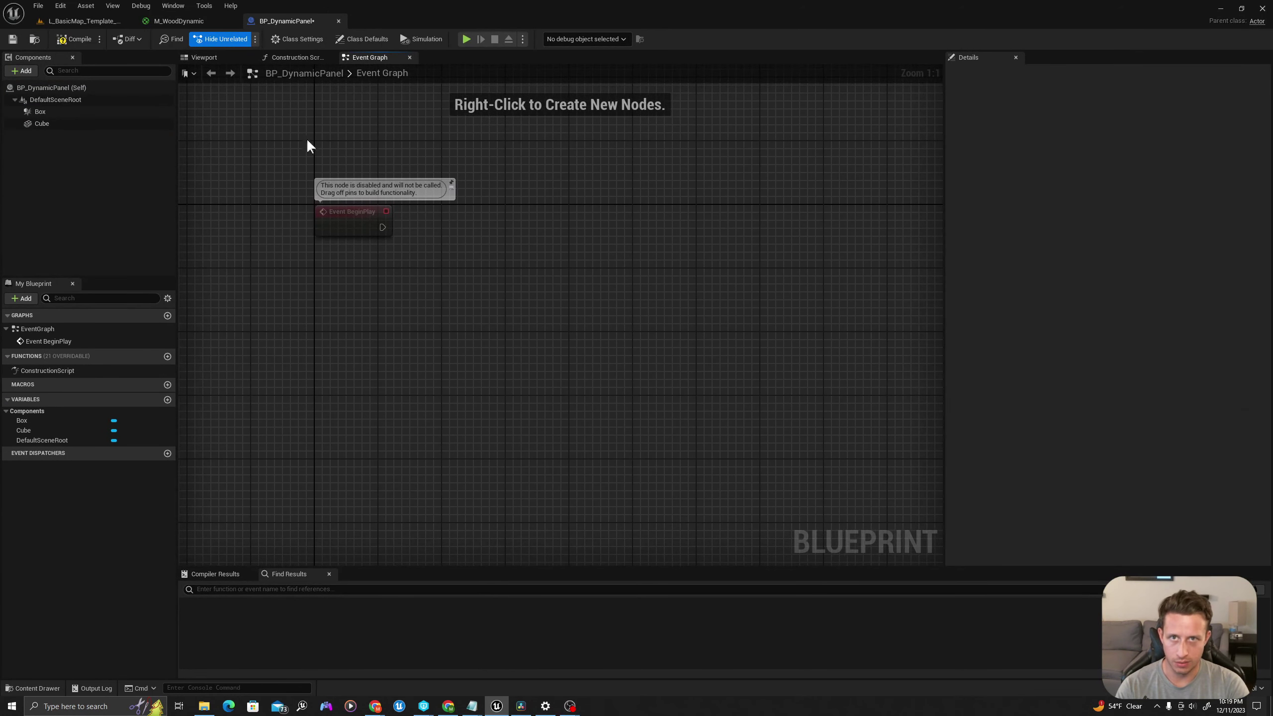
click(75, 38)
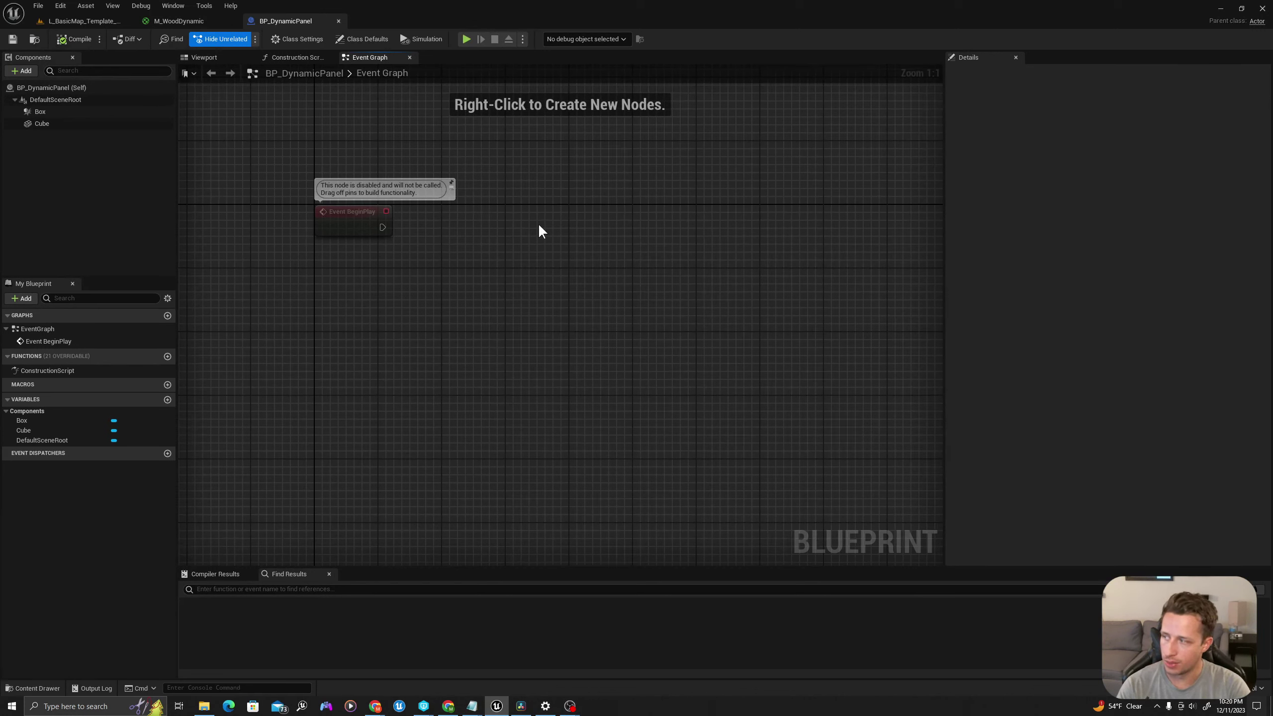
Place a reference to the Cube component in the Event Graph below Event BeginPlay
drag(42, 123, 349, 258)
click(378, 293)
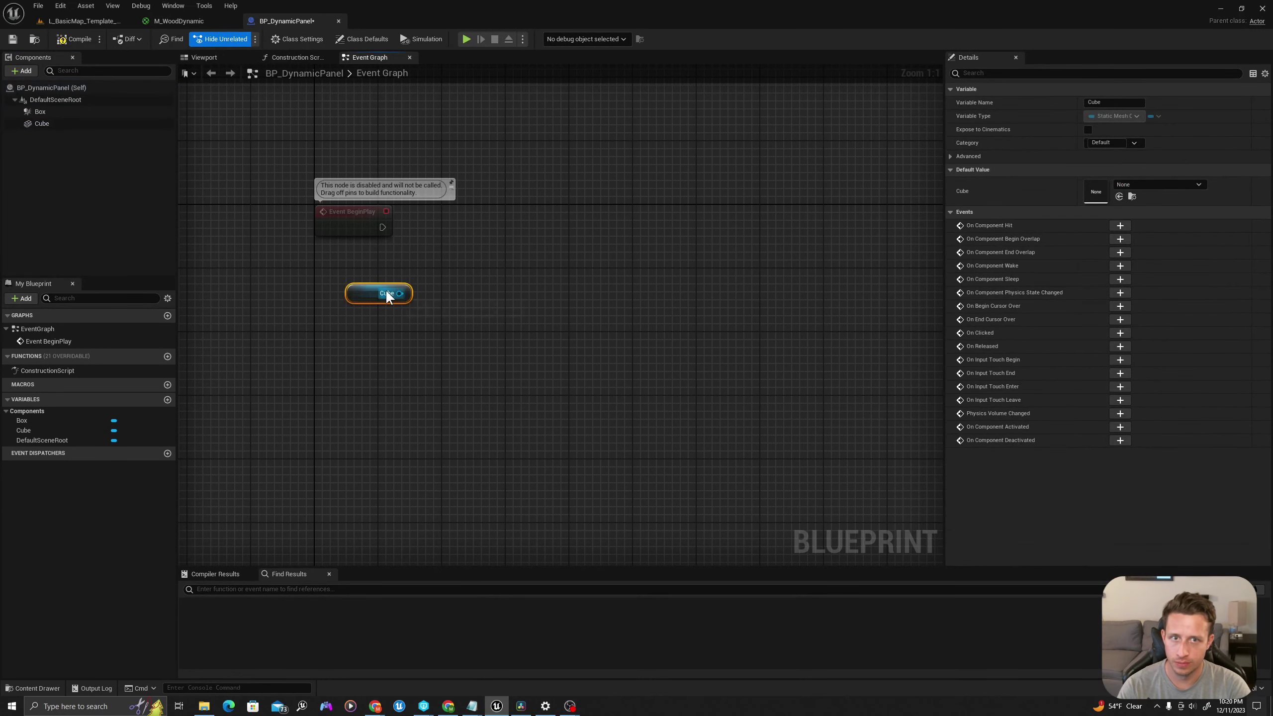
drag(399, 294, 462, 252)
text(create dynamic)
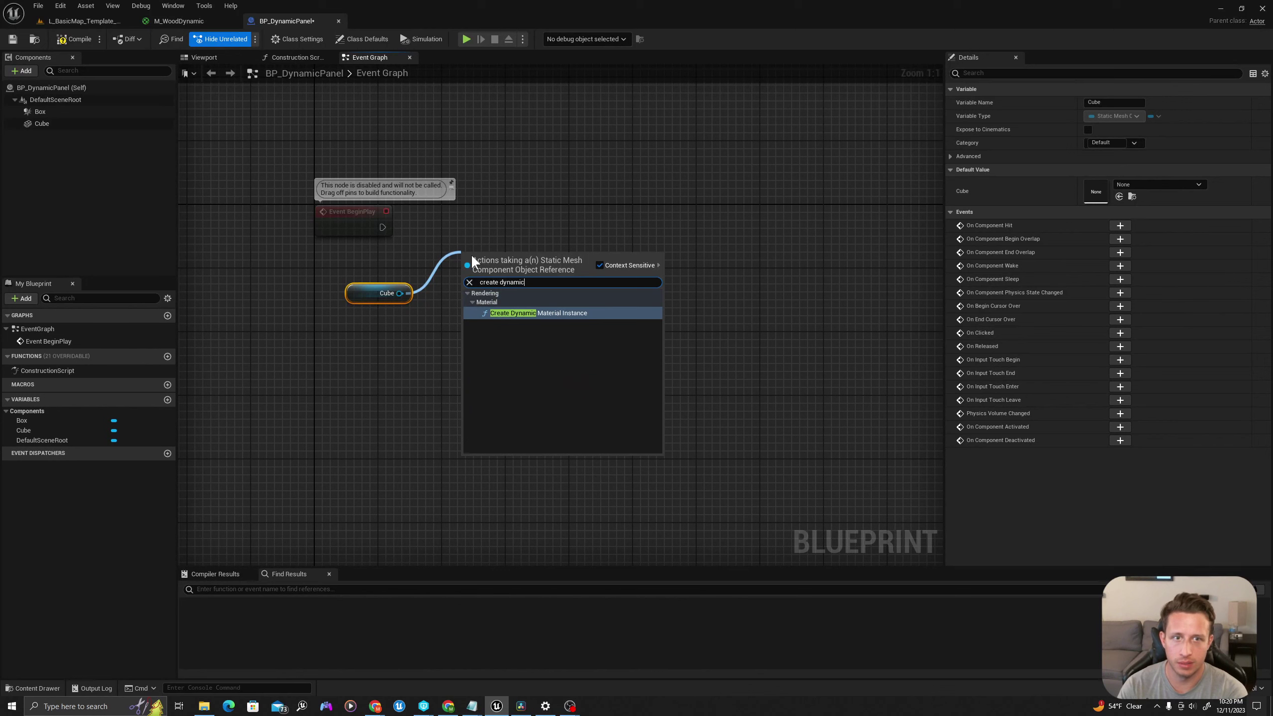
key(Return)
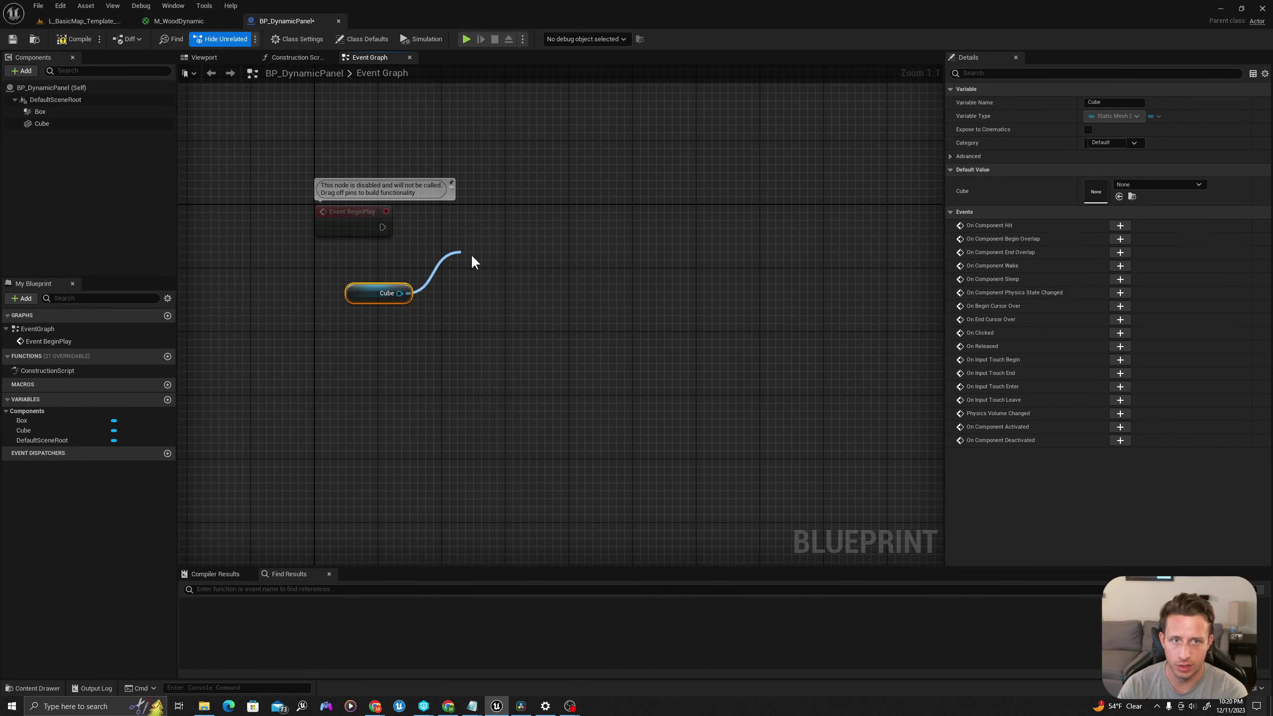
mouse_move(551, 273)
right_down()
mouse_move(544, 258)
mouse_move(554, 260)
right_up()
drag(543, 254, 585, 256)
key(Delete)
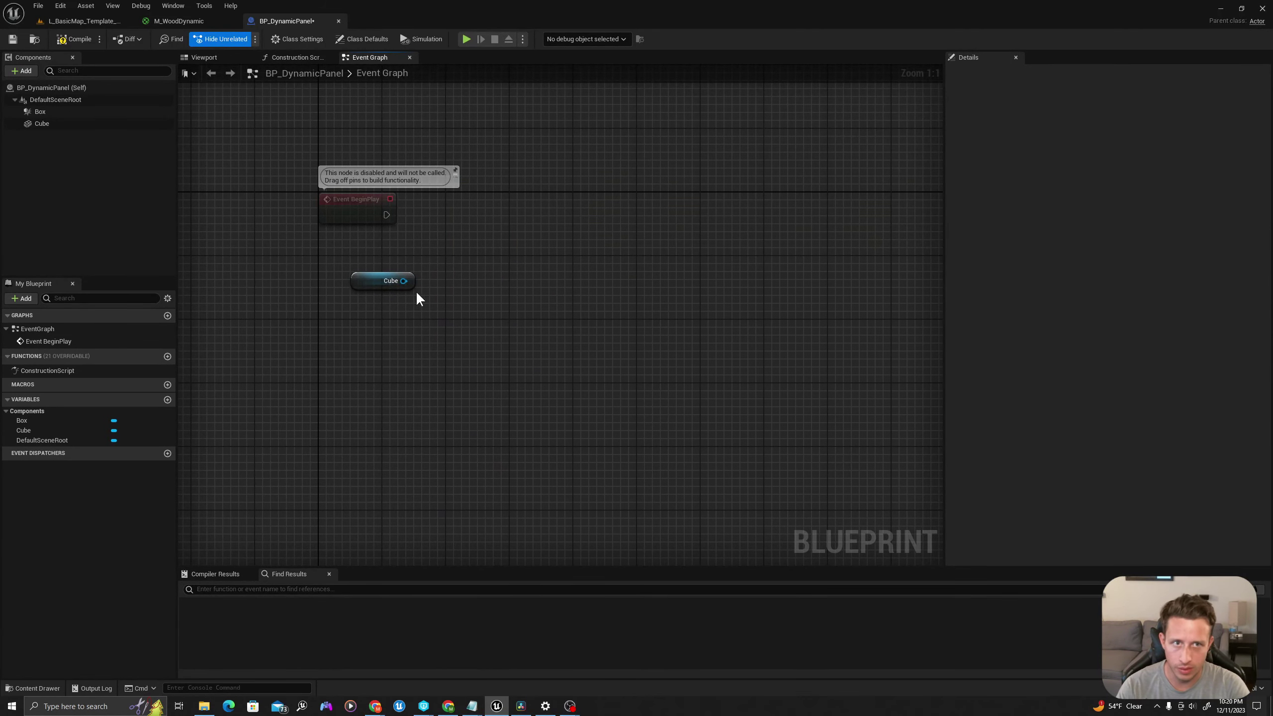
Add a Get Material node fed by the Cube reference and place it beside that reference
drag(403, 281, 431, 321)
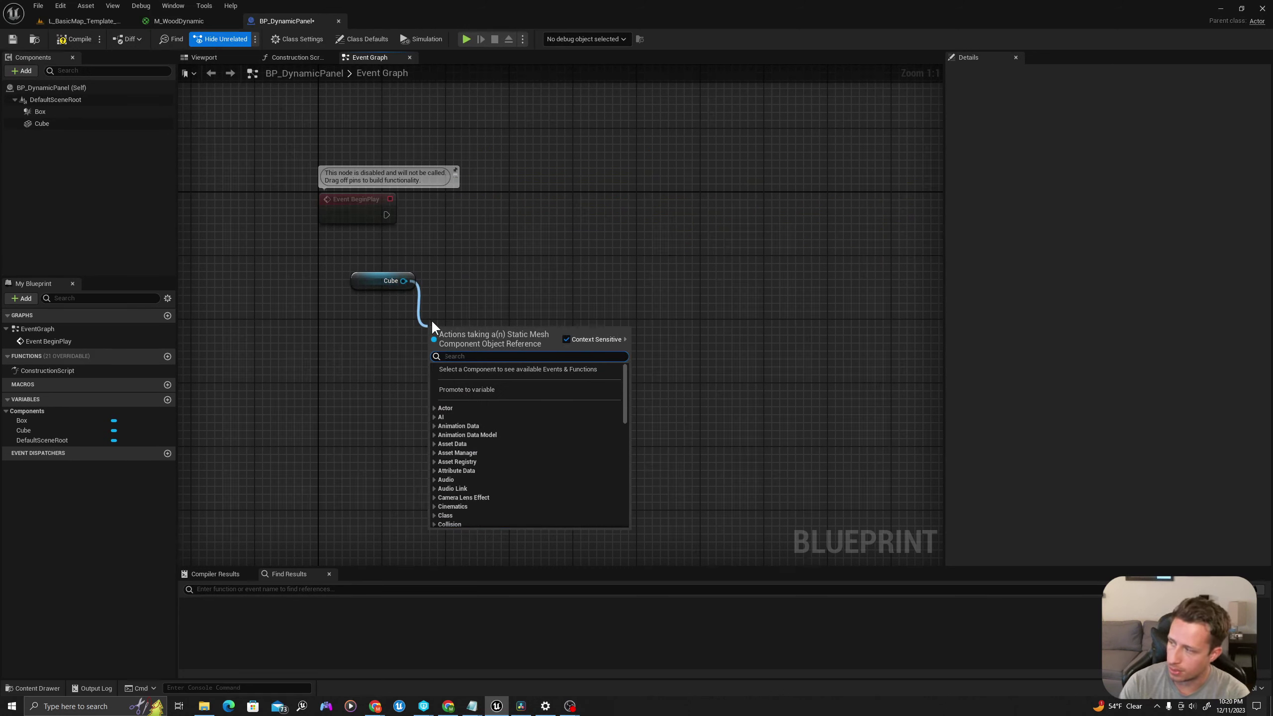
text(get material)
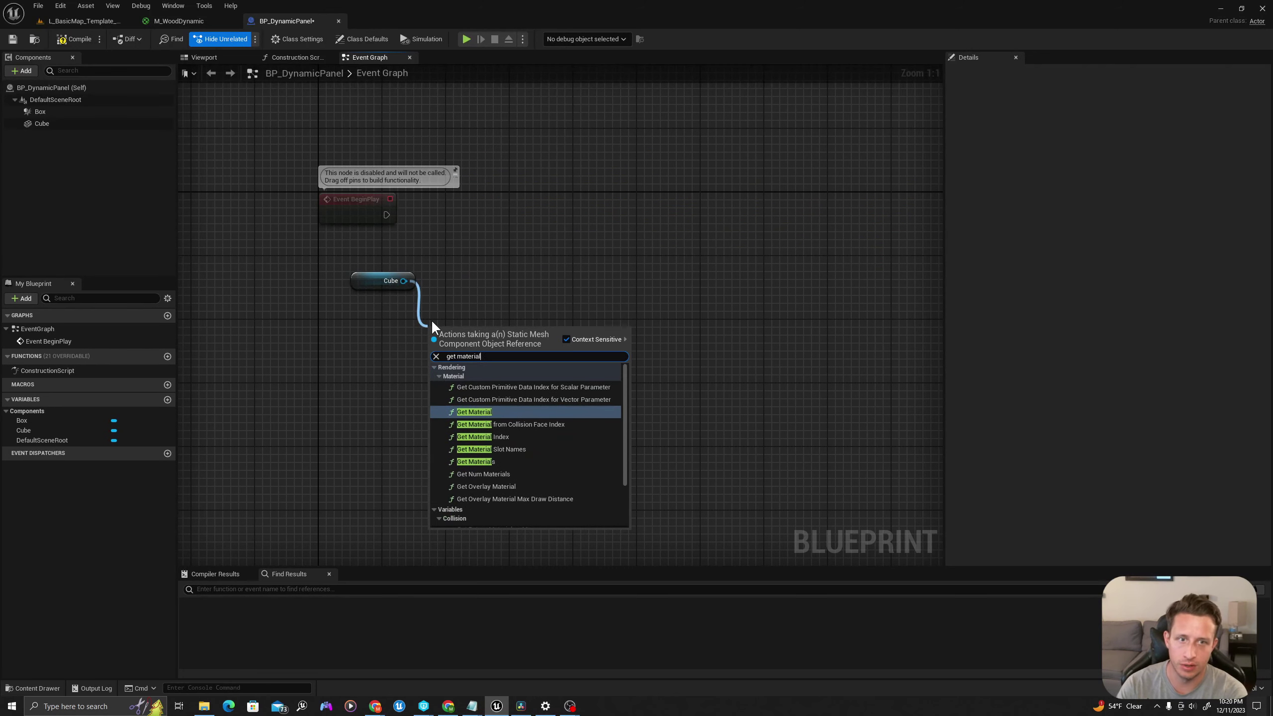
key(Return)
drag(432, 320, 448, 256)
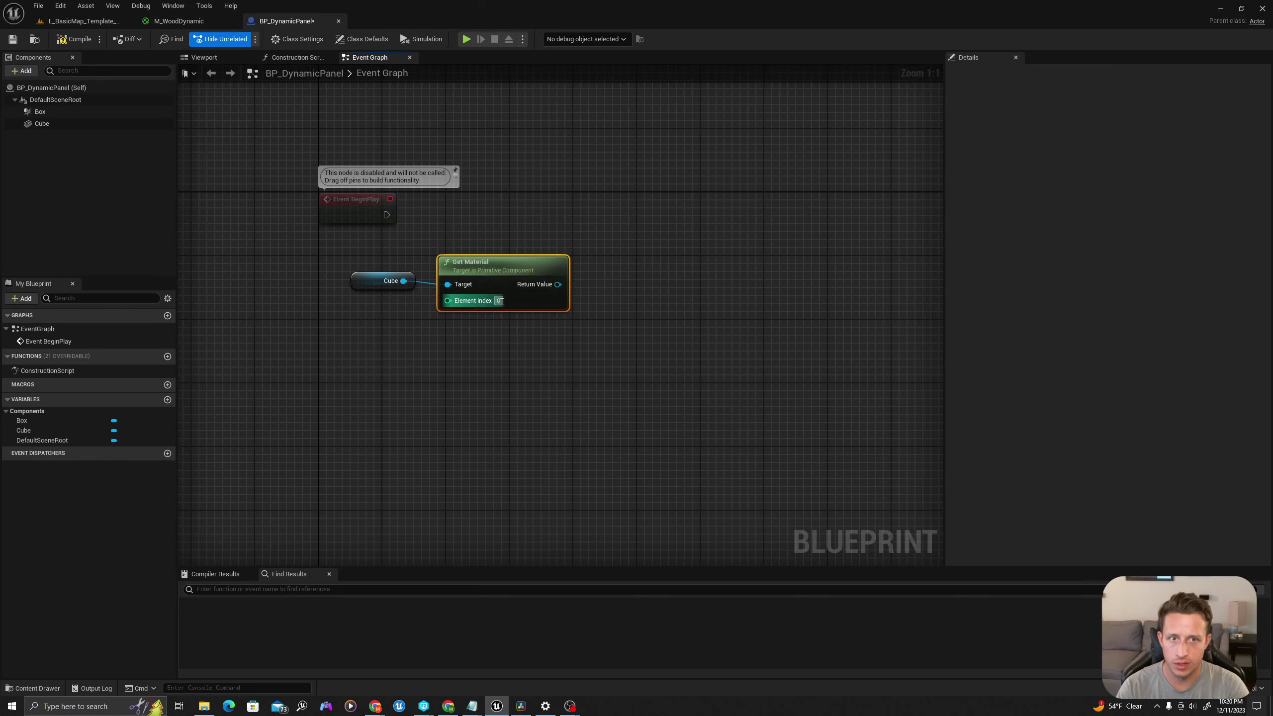
Feed Get Material's Return Value into a new Create Dynamic Material Instance node, using the version with a Parent input, and align it
drag(558, 284, 601, 269)
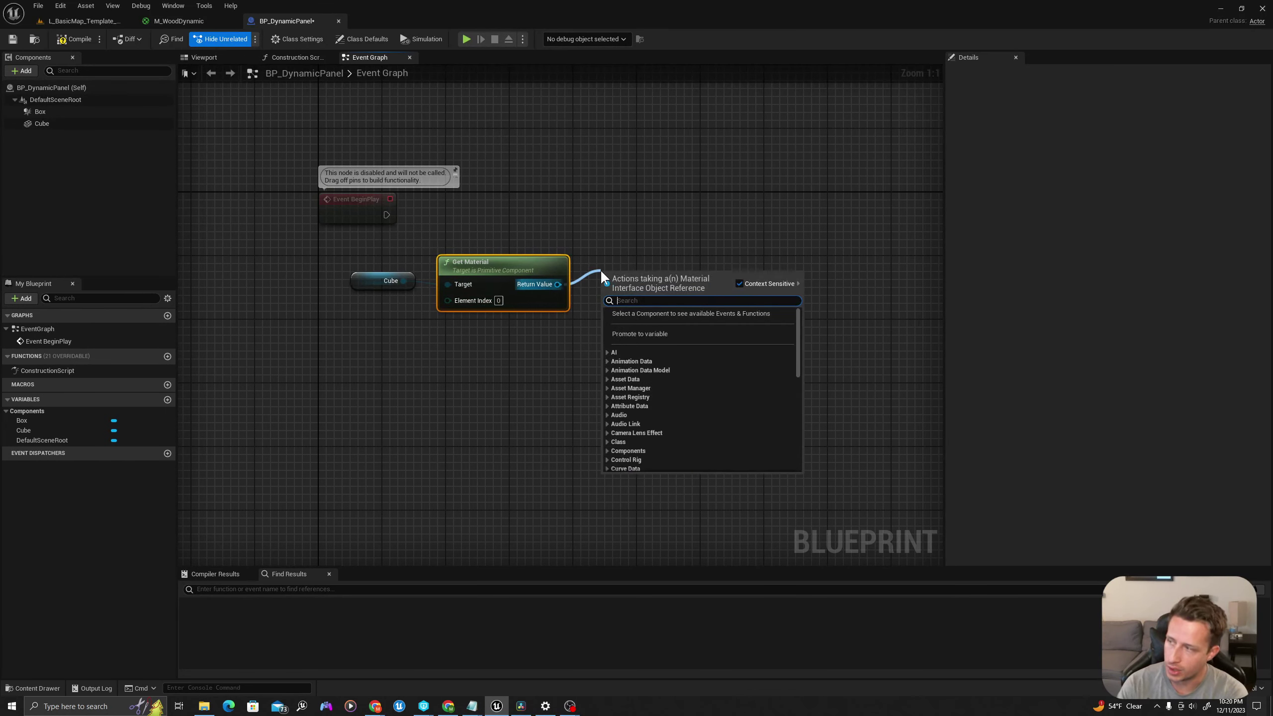
text(create dyna)
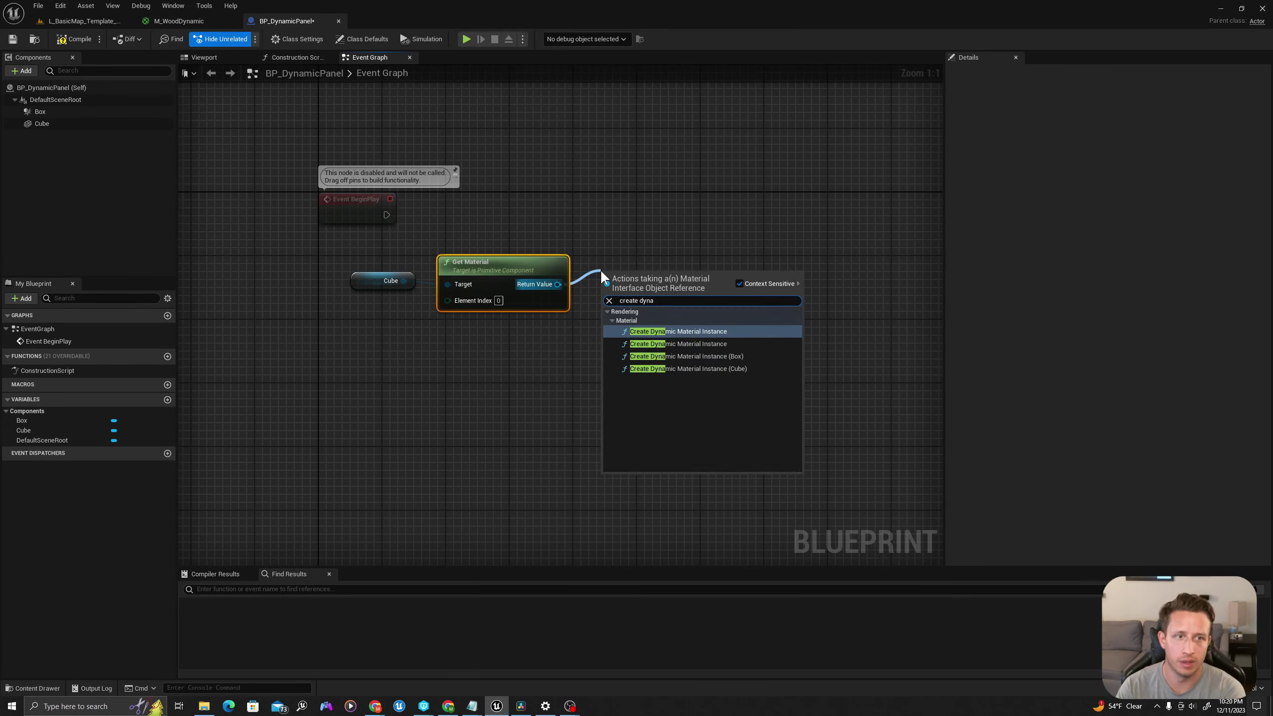
key(Down)
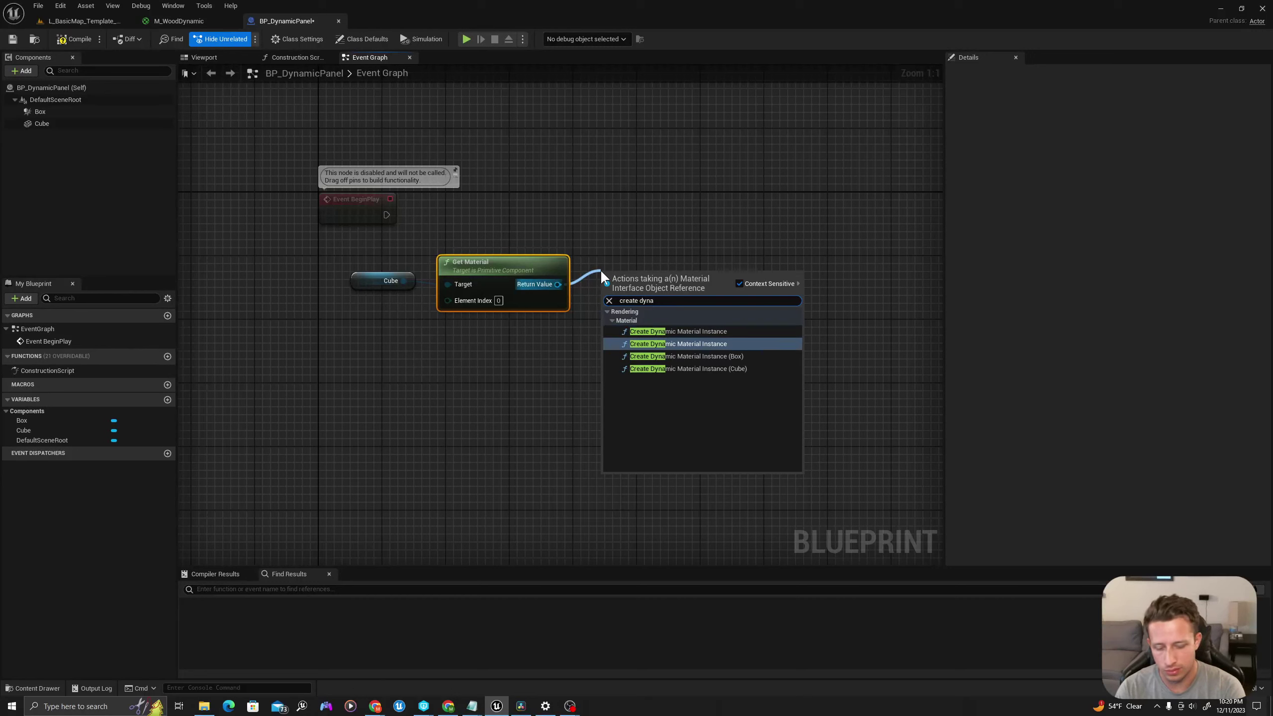
key(Return)
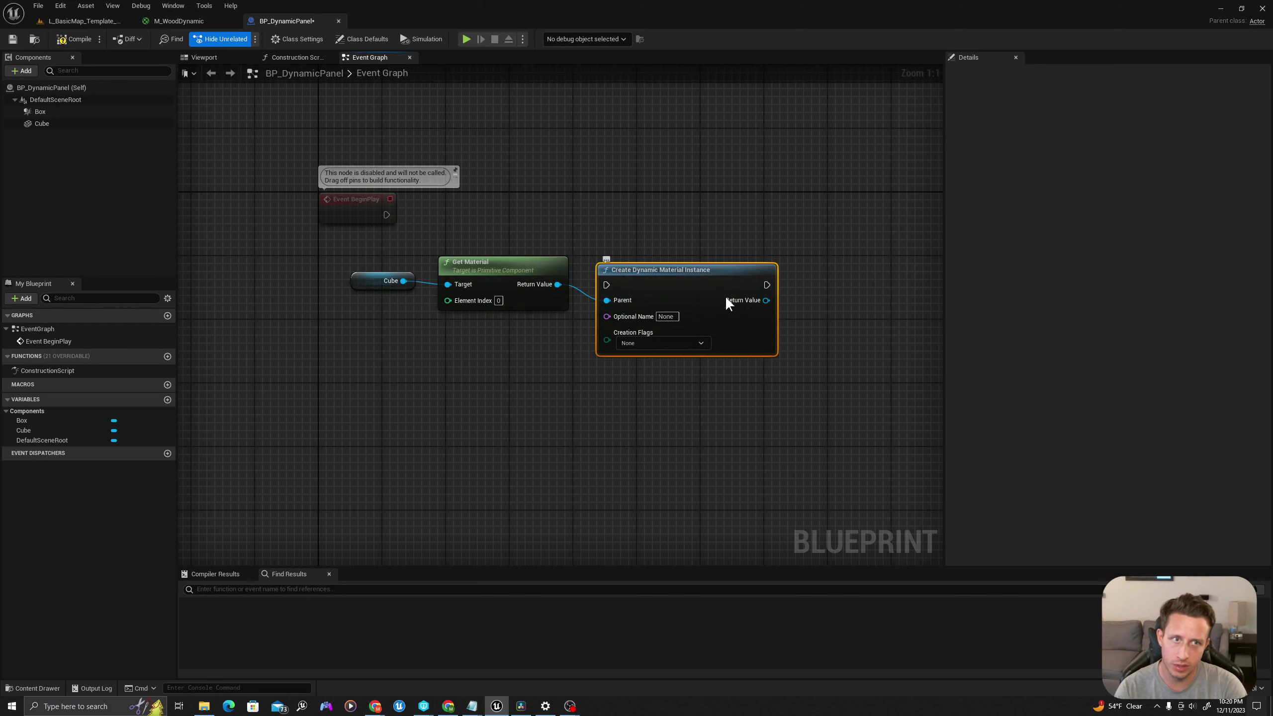
drag(725, 296, 720, 283)
right_drag(670, 394, 636, 400)
click(634, 382)
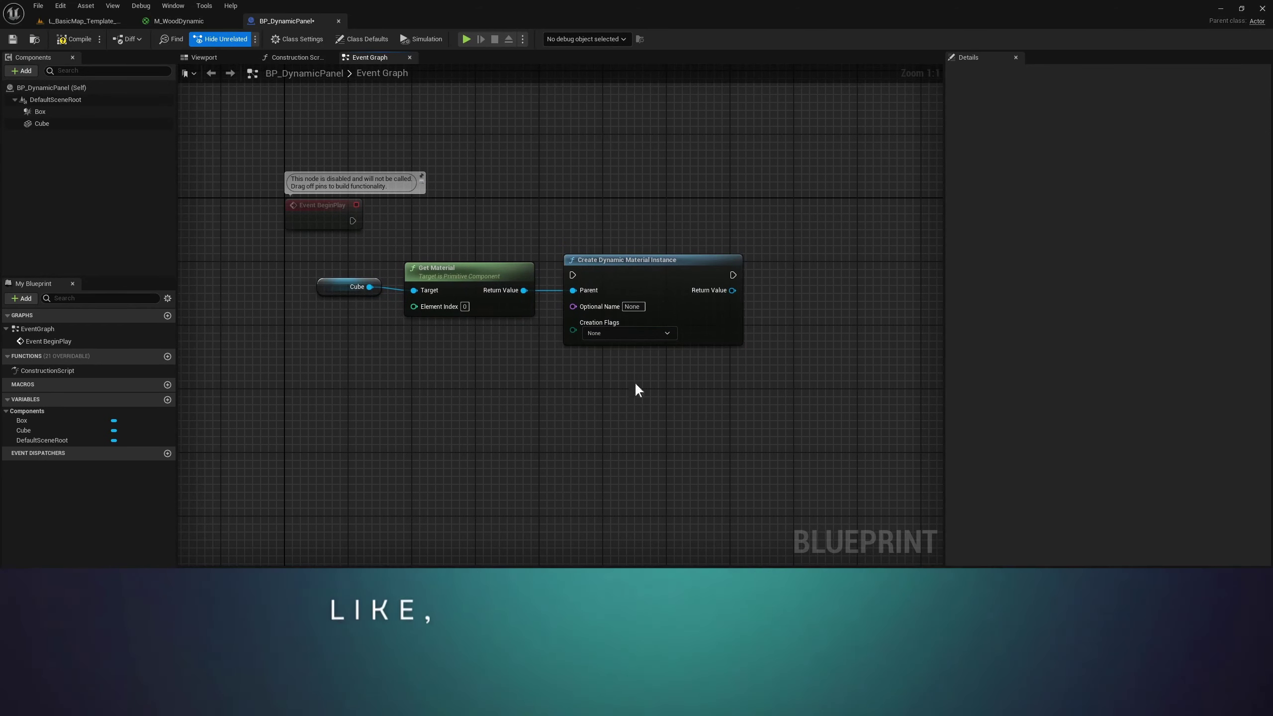
click(595, 282)
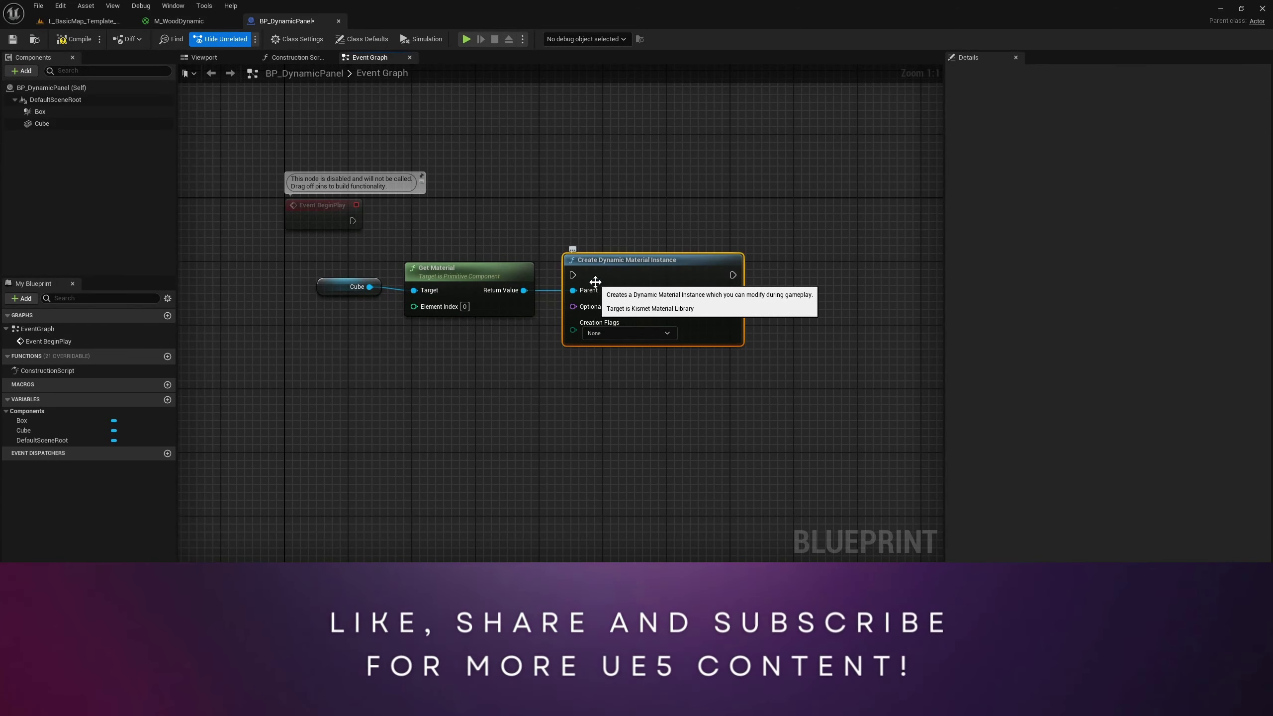
drag(524, 291, 577, 167)
click(643, 260)
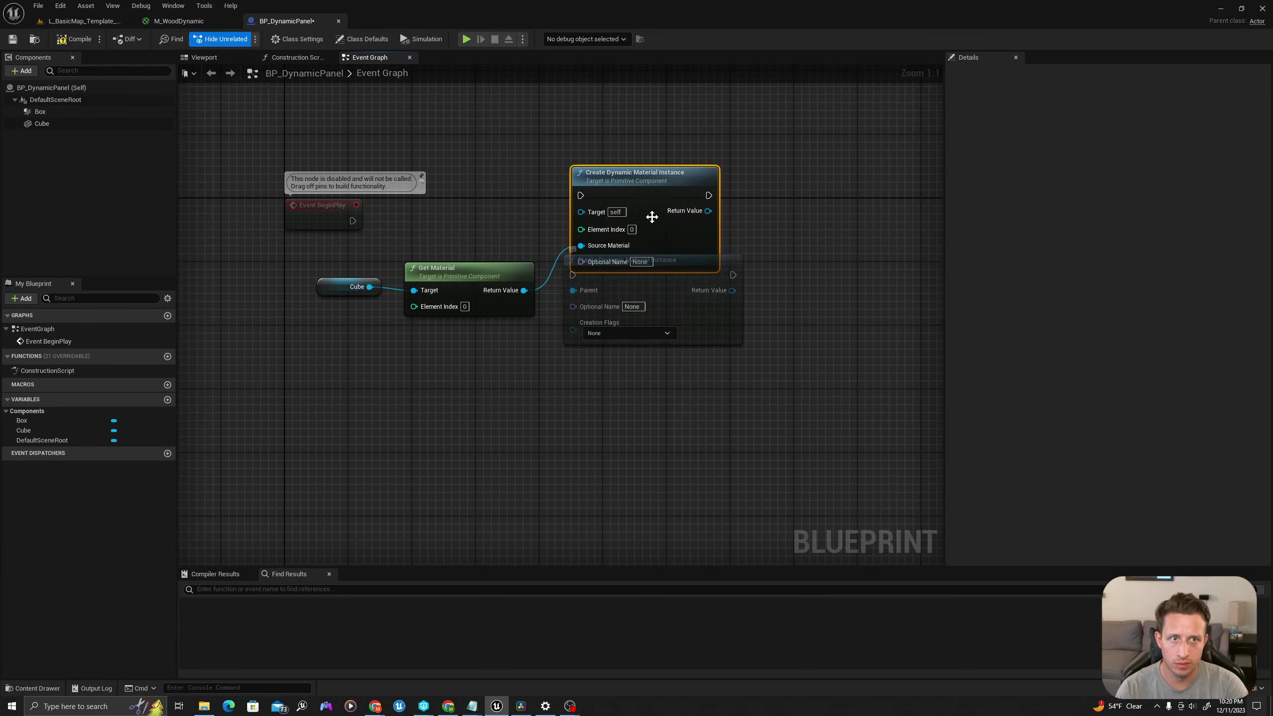
drag(651, 217, 660, 185)
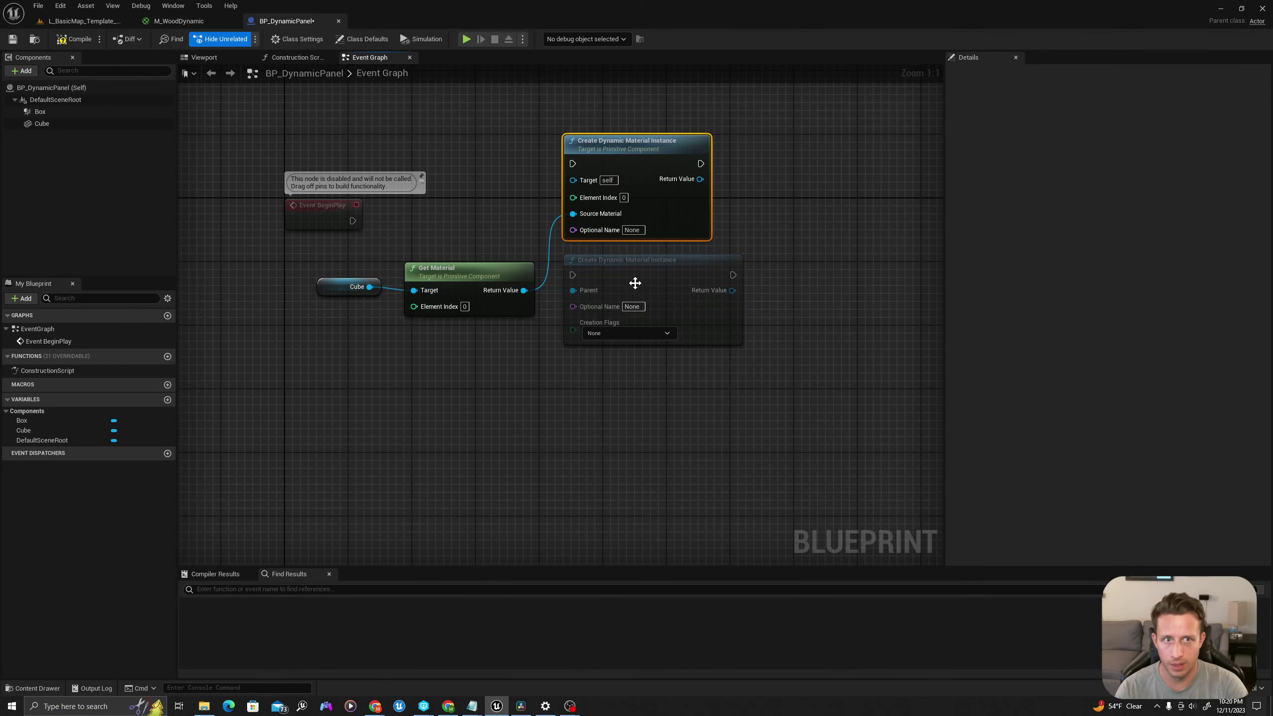
key(Delete)
Raise the Create Dynamic Material Instance node level with Event BeginPlay and connect the event's execution output to it
right_drag(762, 319, 696, 332)
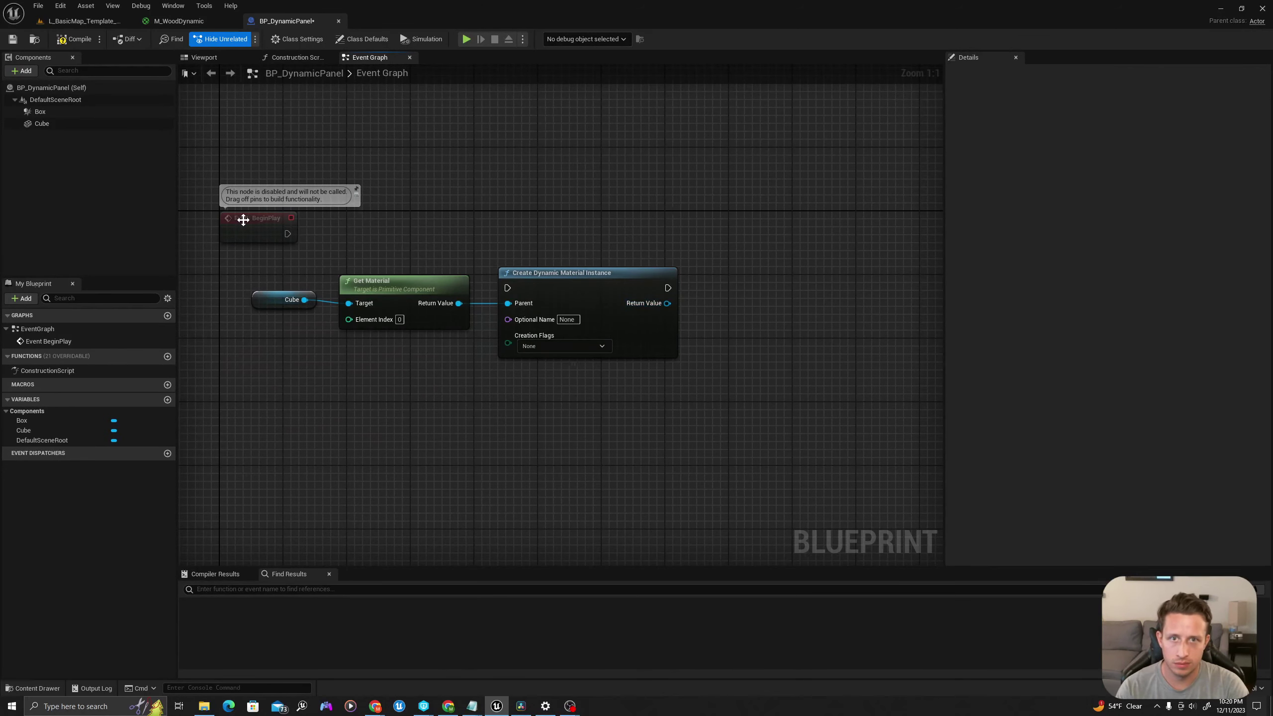
drag(287, 234, 572, 233)
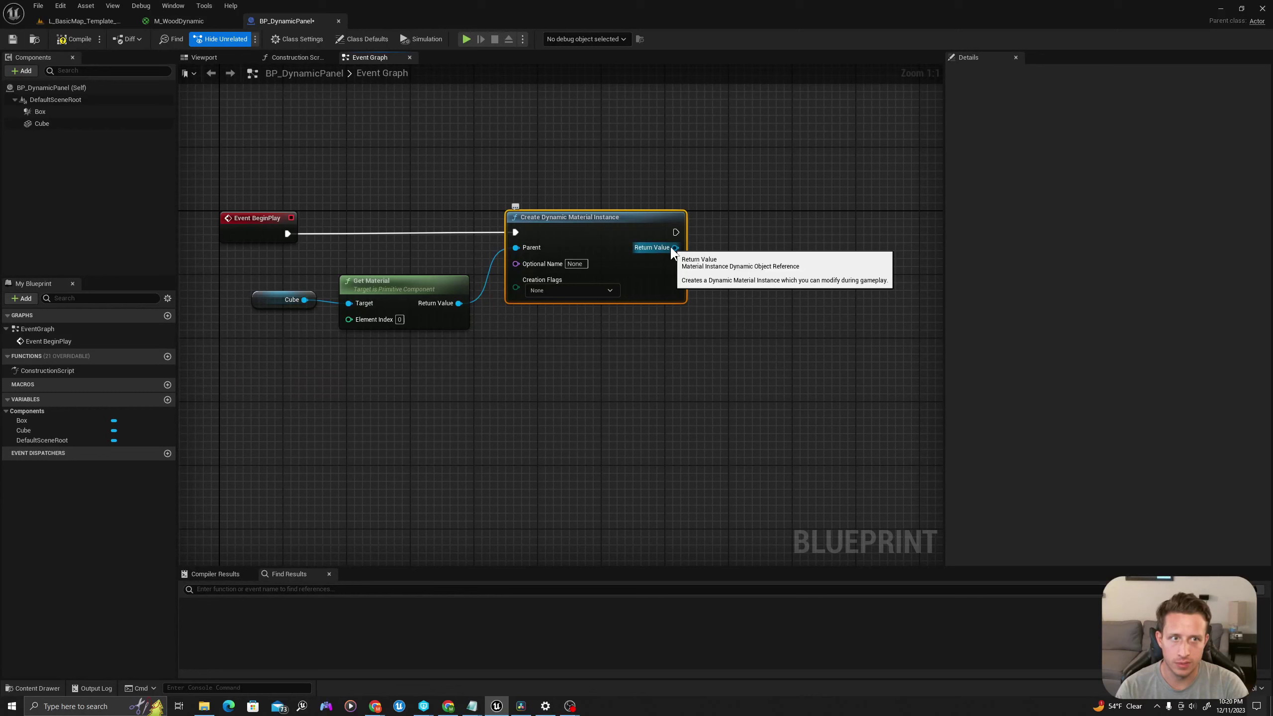
Promote the Create Dynamic Material Instance node's Return Value to a variable named DynamicMaterialReference and align its SET node with the execution line
drag(674, 248, 742, 273)
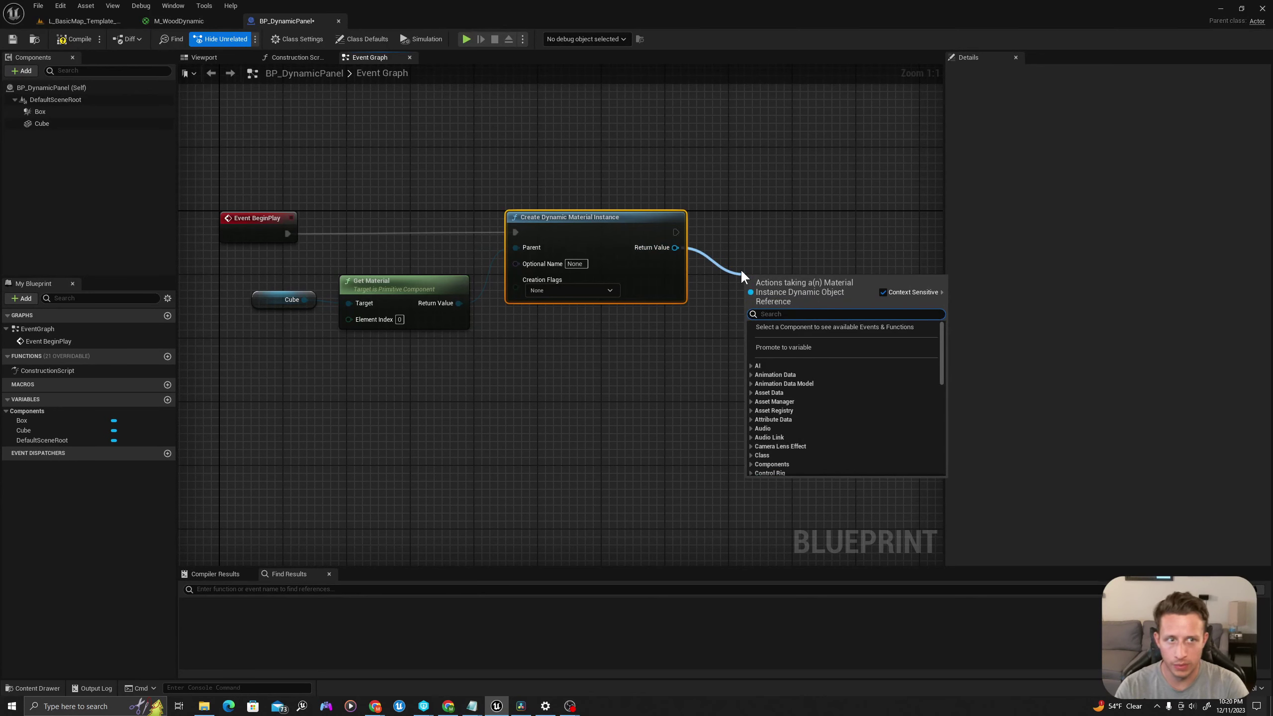
click(780, 347)
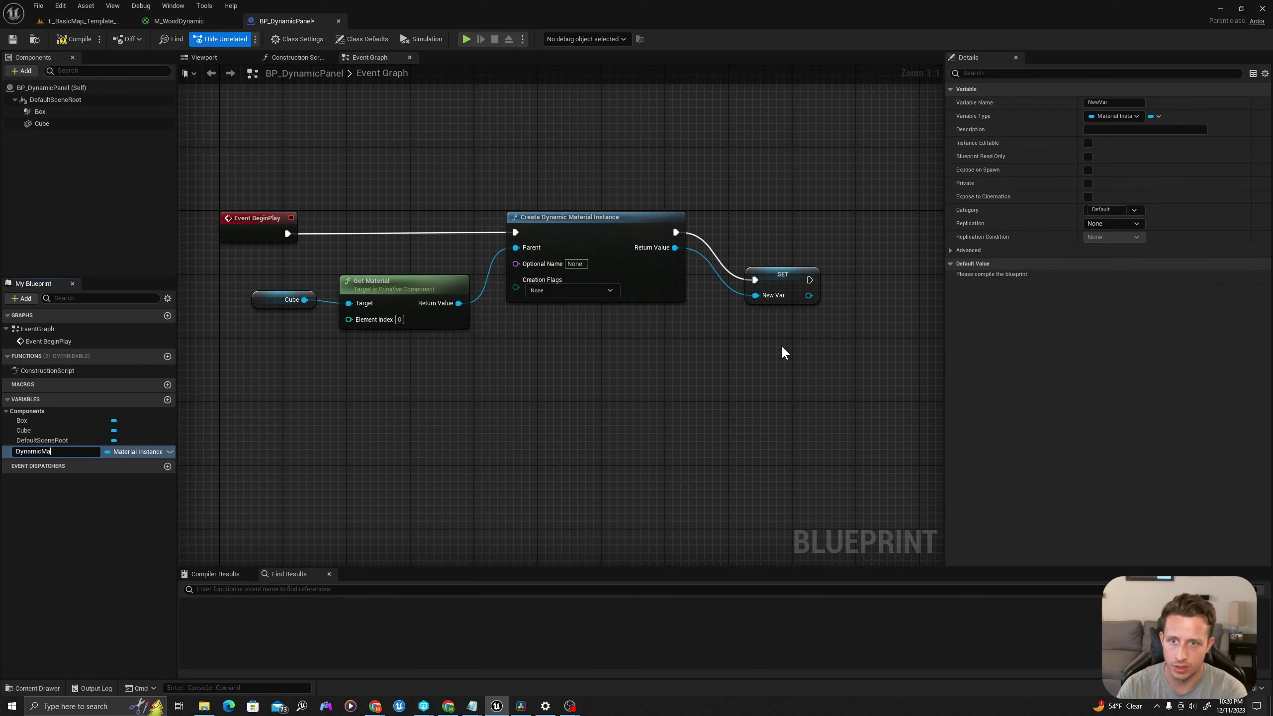
text(DynamicMaterialReference)
key(Return)
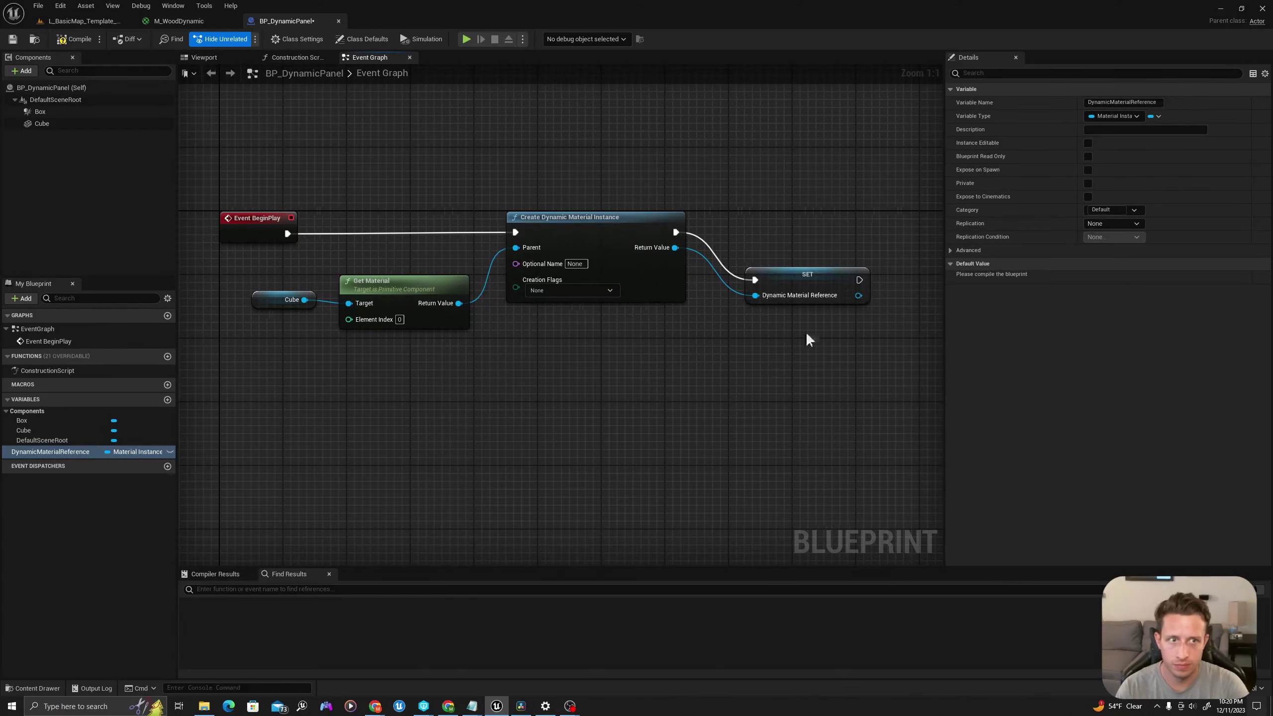
drag(796, 277, 764, 238)
Duplicate the Cube reference below the SET node and add a Set Material node targeting it
right_drag(796, 250, 603, 256)
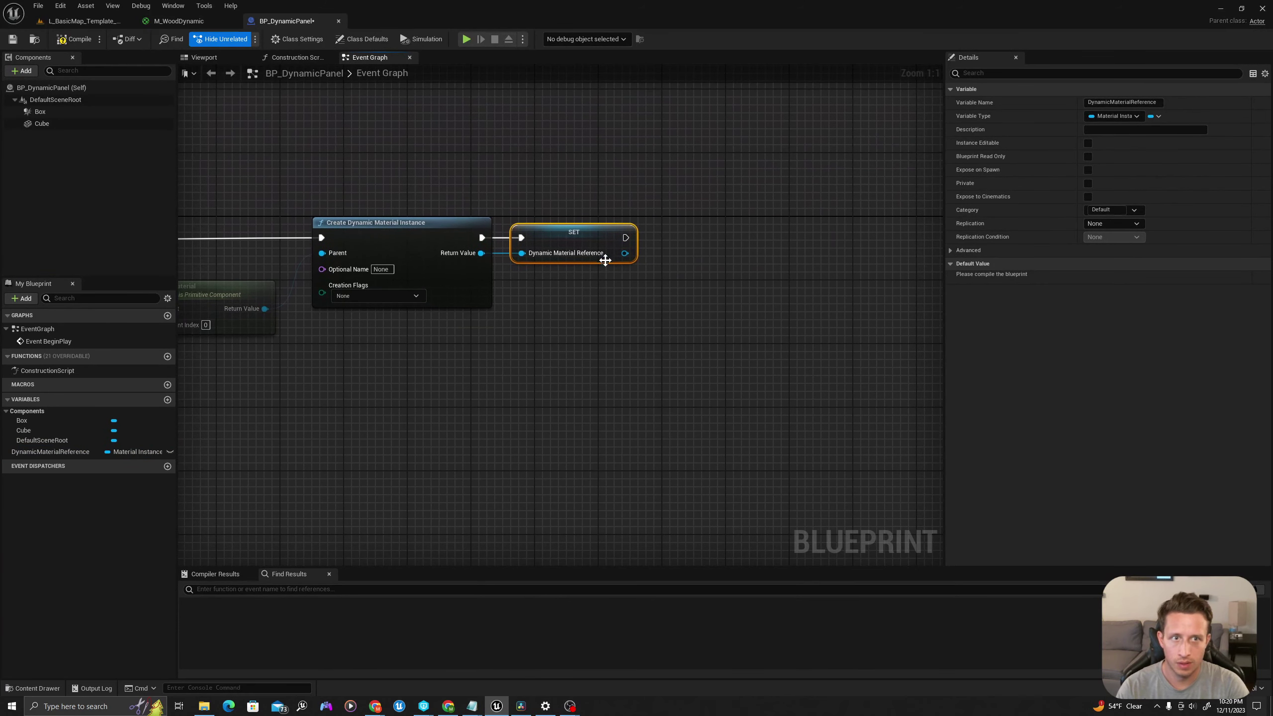
right_drag(285, 290, 445, 306)
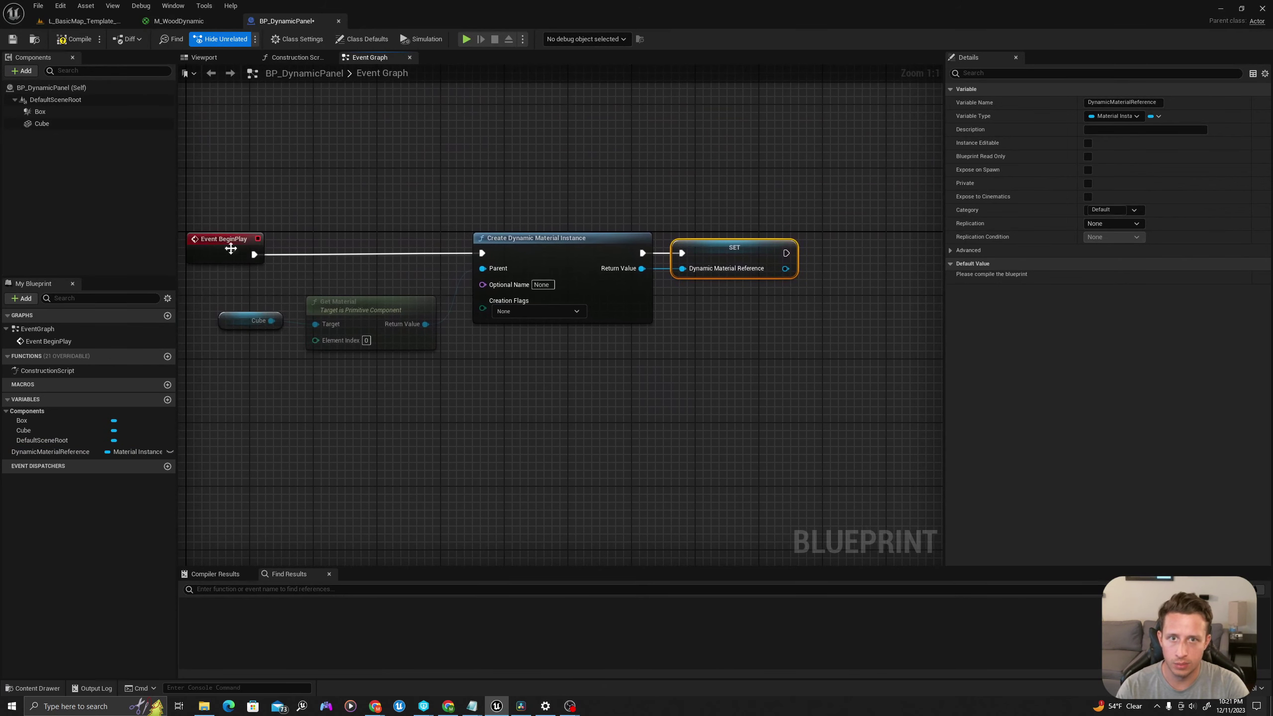
click(227, 326)
key(ctrl+c)
click(741, 312)
key(ctrl+v)
drag(765, 312, 797, 295)
text(set material)
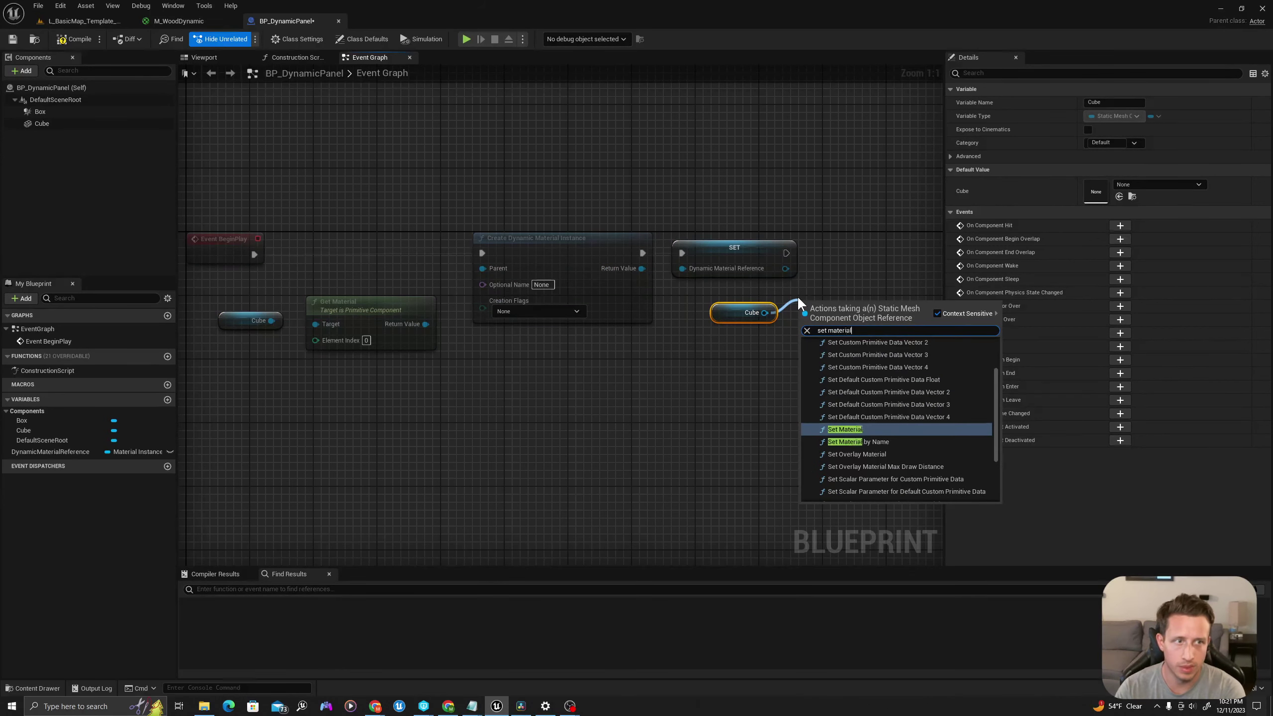
key(Return)
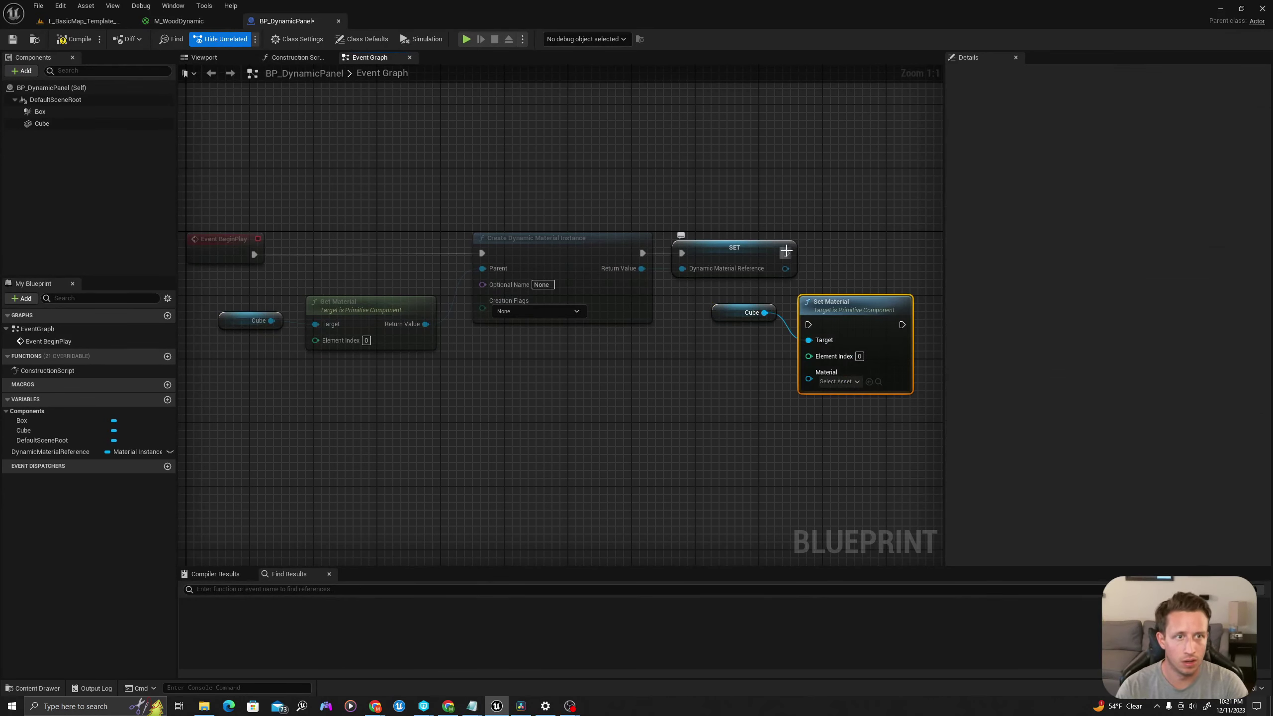
Connect the SET node's execution and Dynamic Material Reference outputs to Set Material's execution and Material inputs, tidying the Set Material and Cube nodes
drag(785, 251, 880, 231)
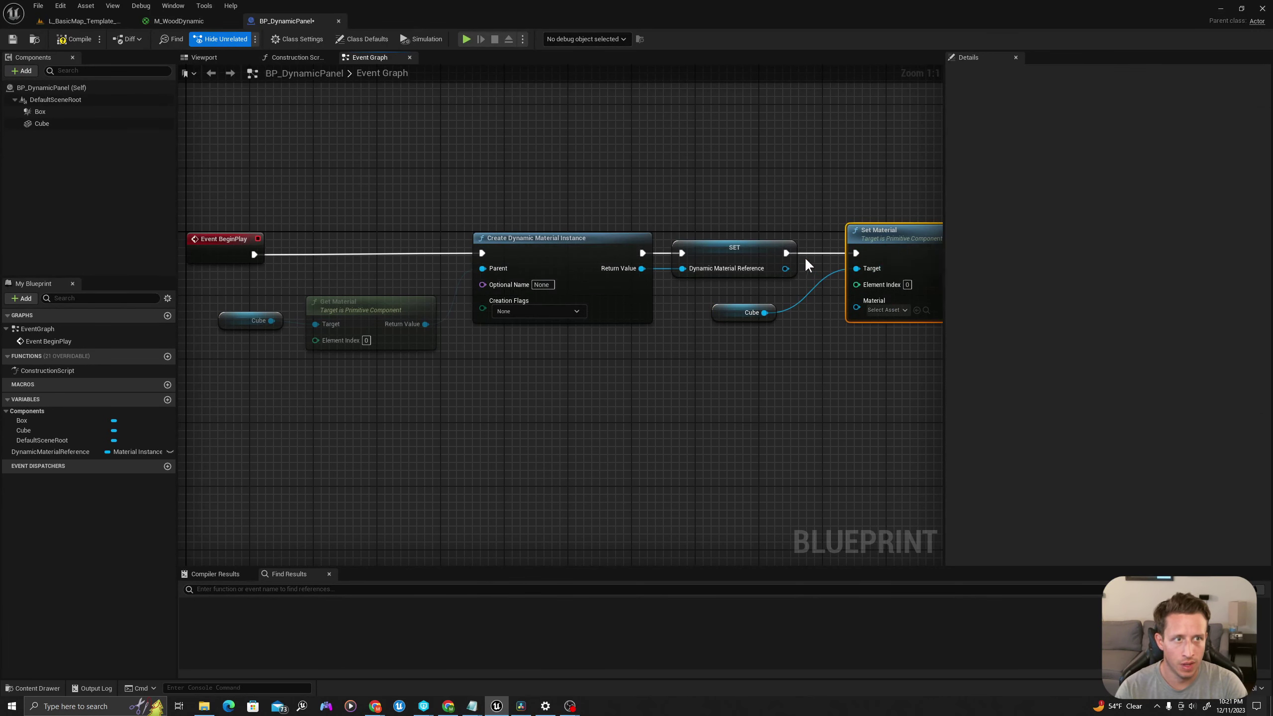
drag(785, 268, 856, 306)
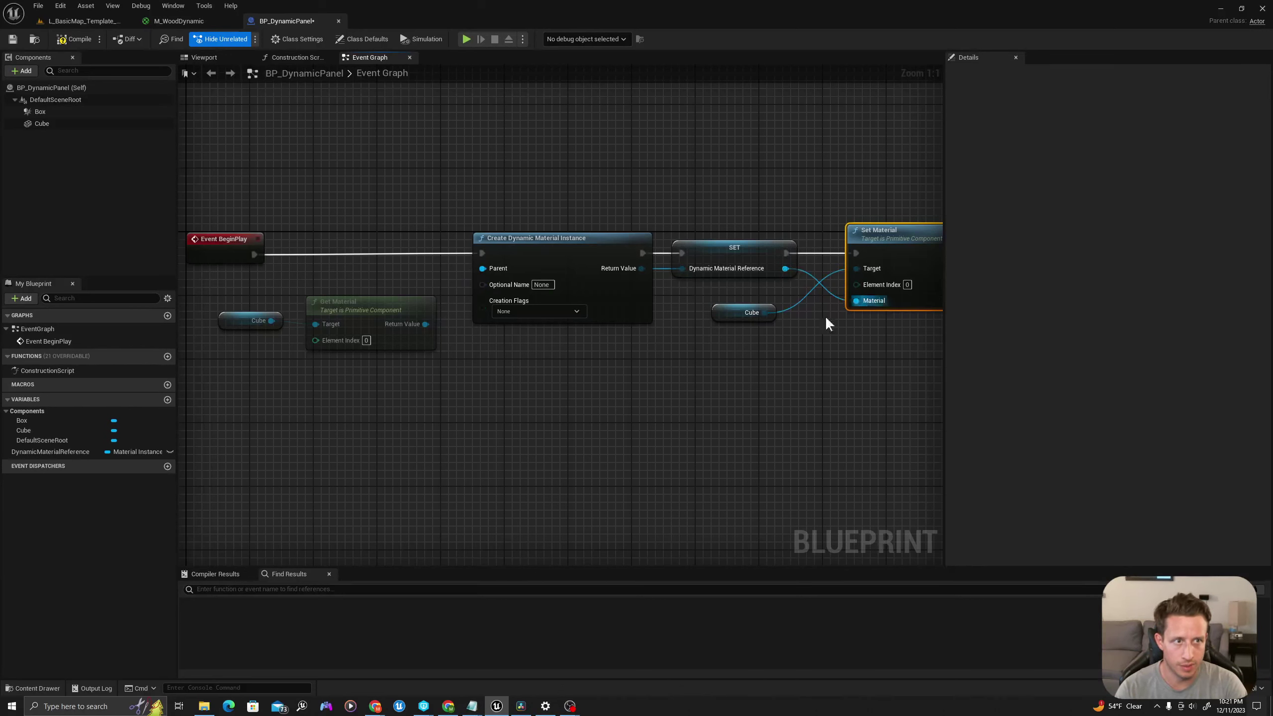
drag(737, 316, 753, 308)
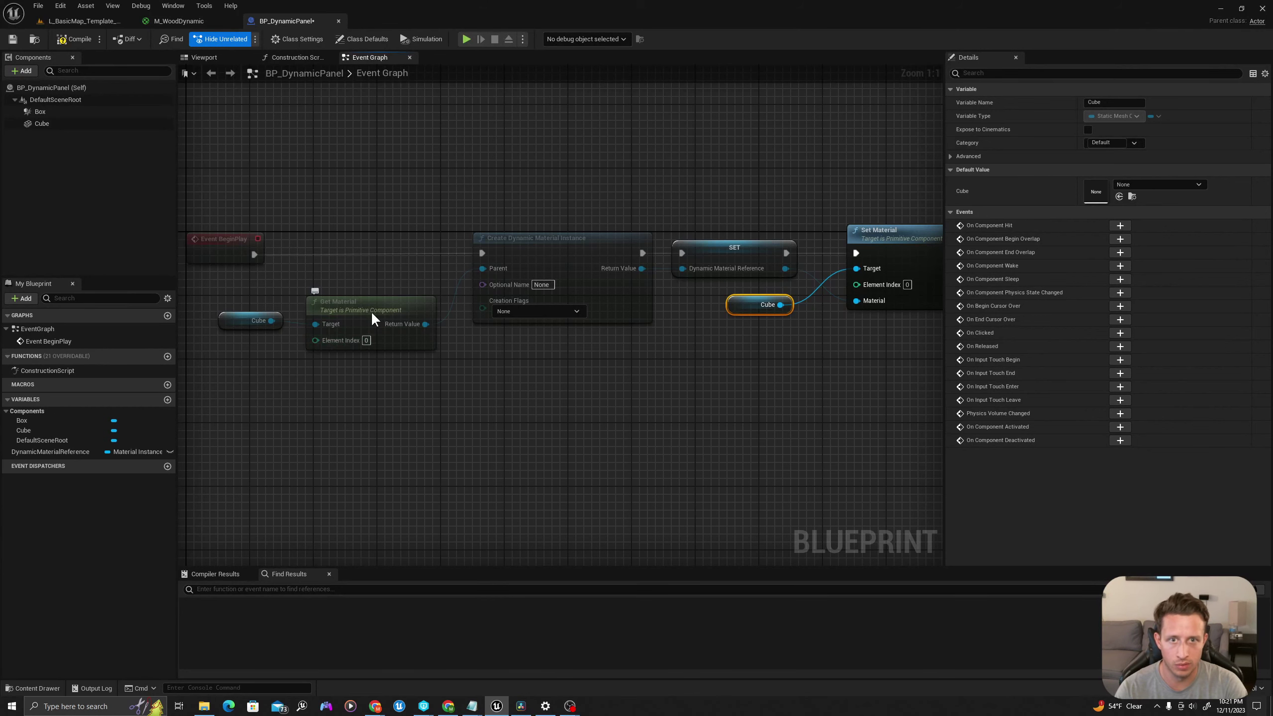
Enclose the whole Event BeginPlay node chain in a comment titled "Create Material"
click(484, 417)
scroll(794, 197, down, 2)
drag(794, 197, 308, 374)
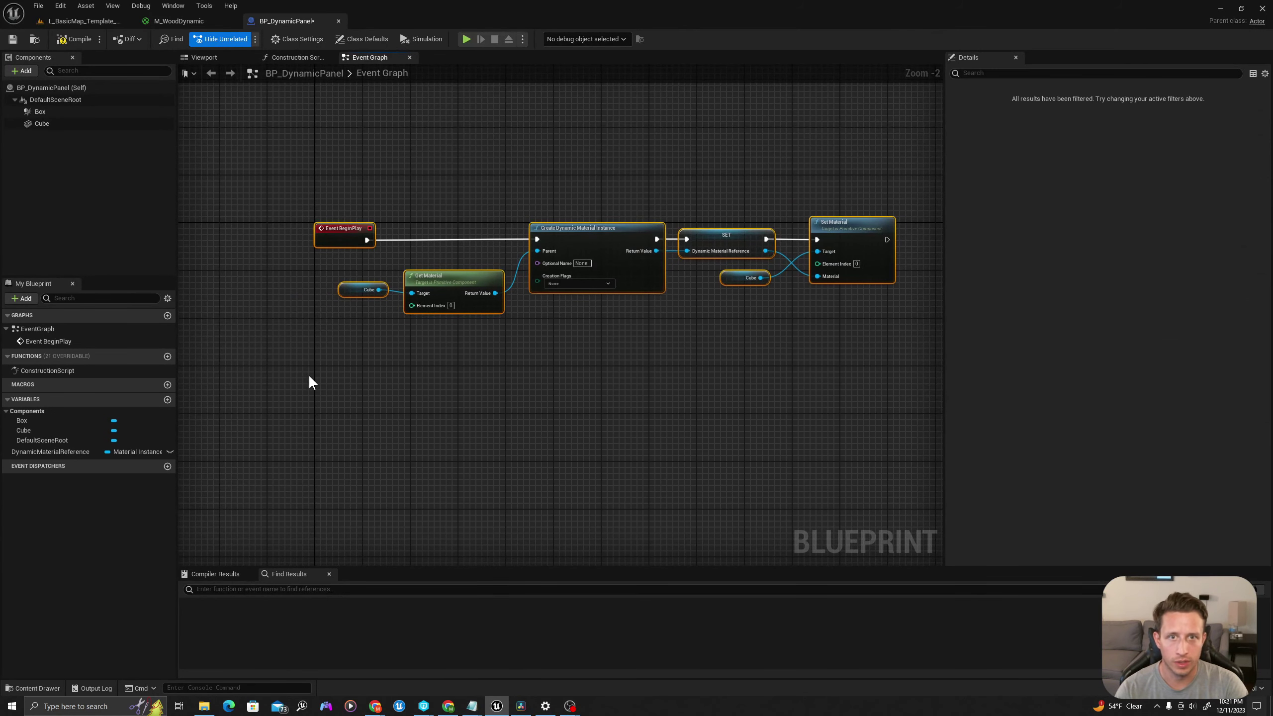
text(cCreate M)
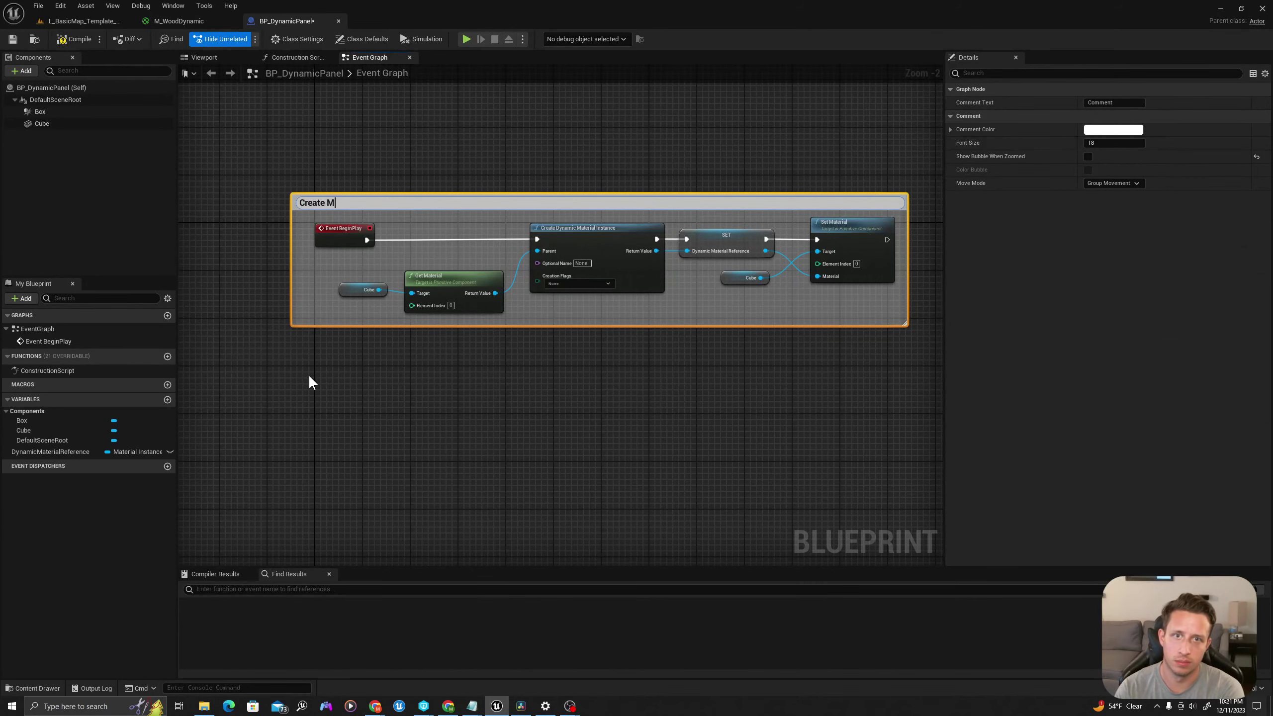
text(aterial)
key(Return)
Add OnComponentBeginOverlap and OnComponentEndOverlap events for the Box component, placed below the Create Material comment
right_drag(297, 375, 293, 318)
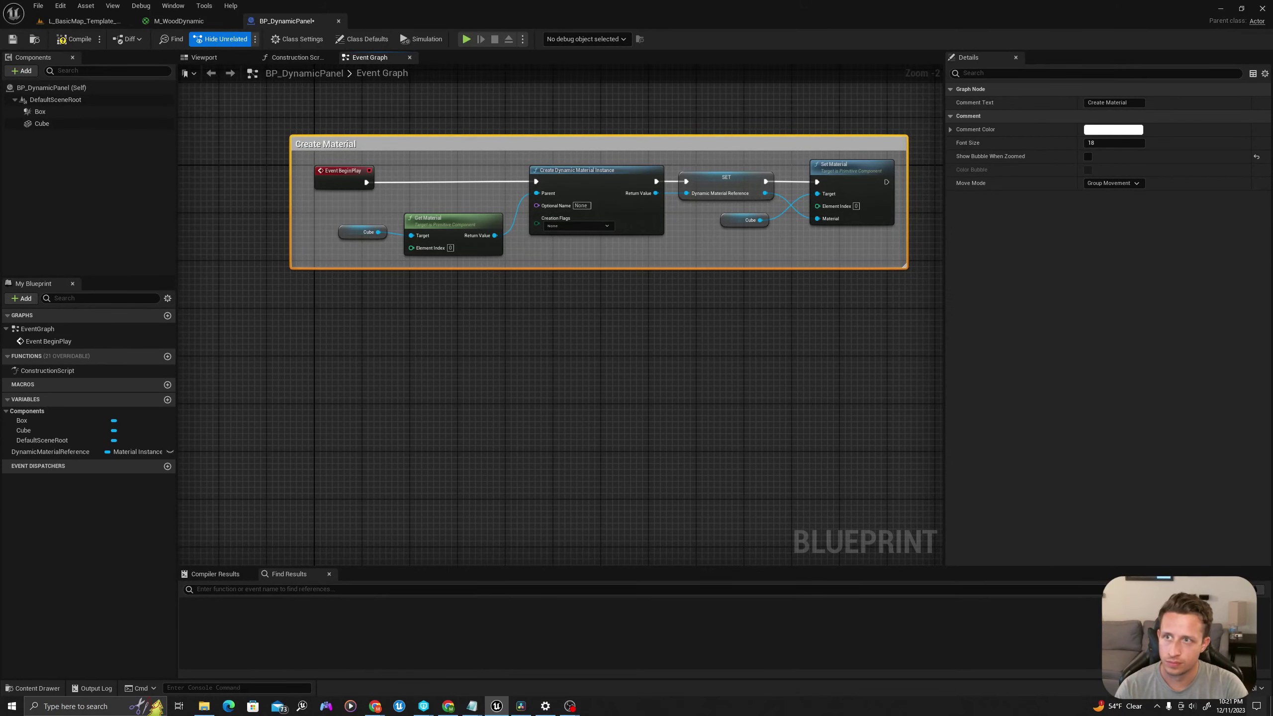
right_drag(422, 326, 358, 278)
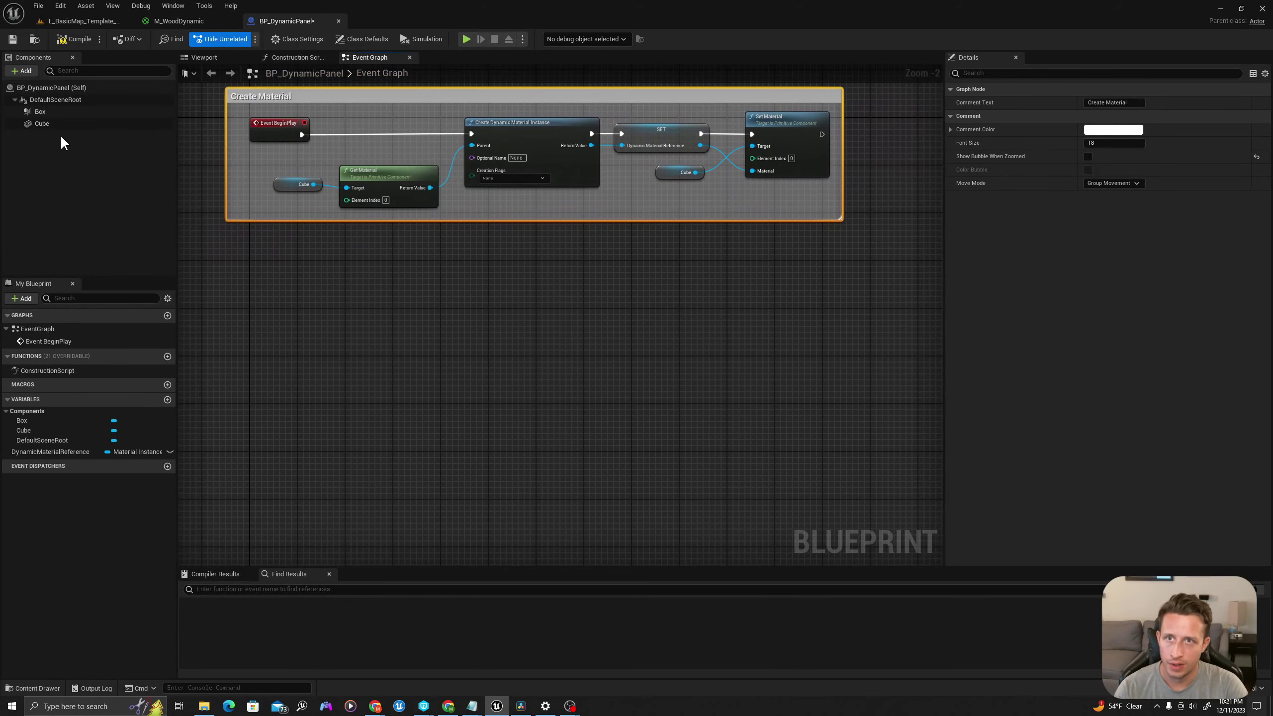
click(42, 112)
right_click(40, 113)
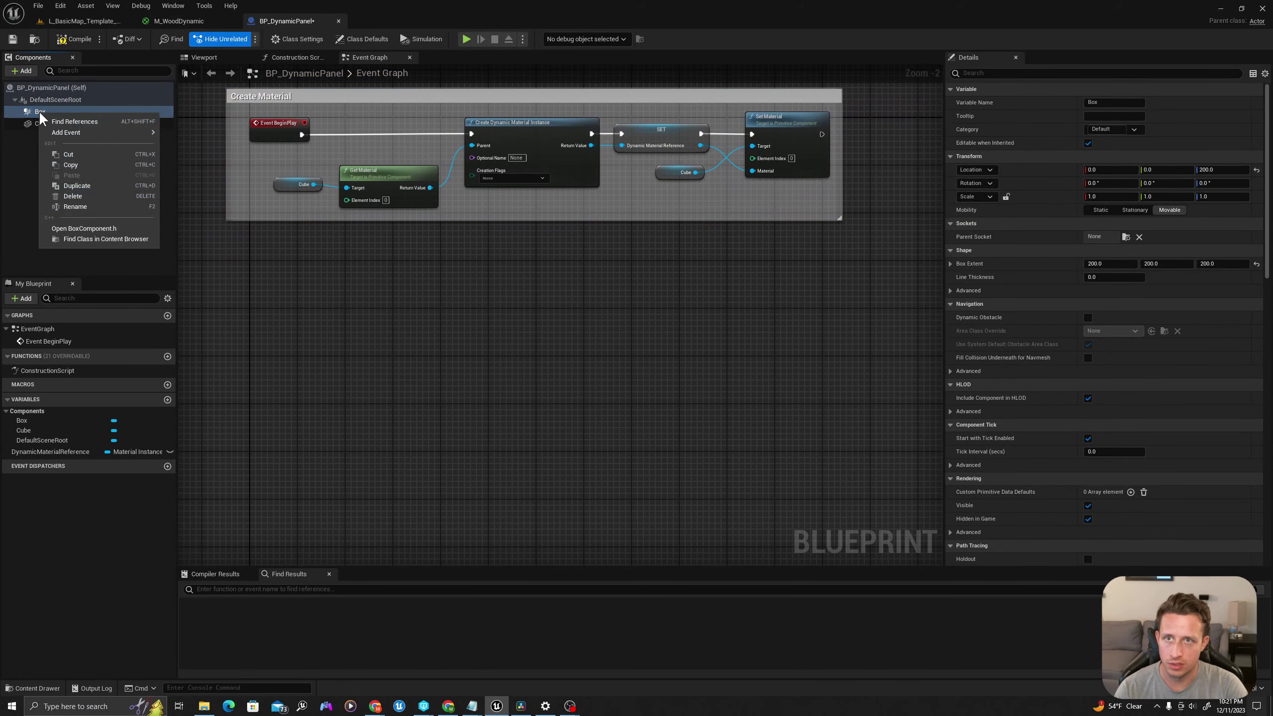
mouse_move(63, 133)
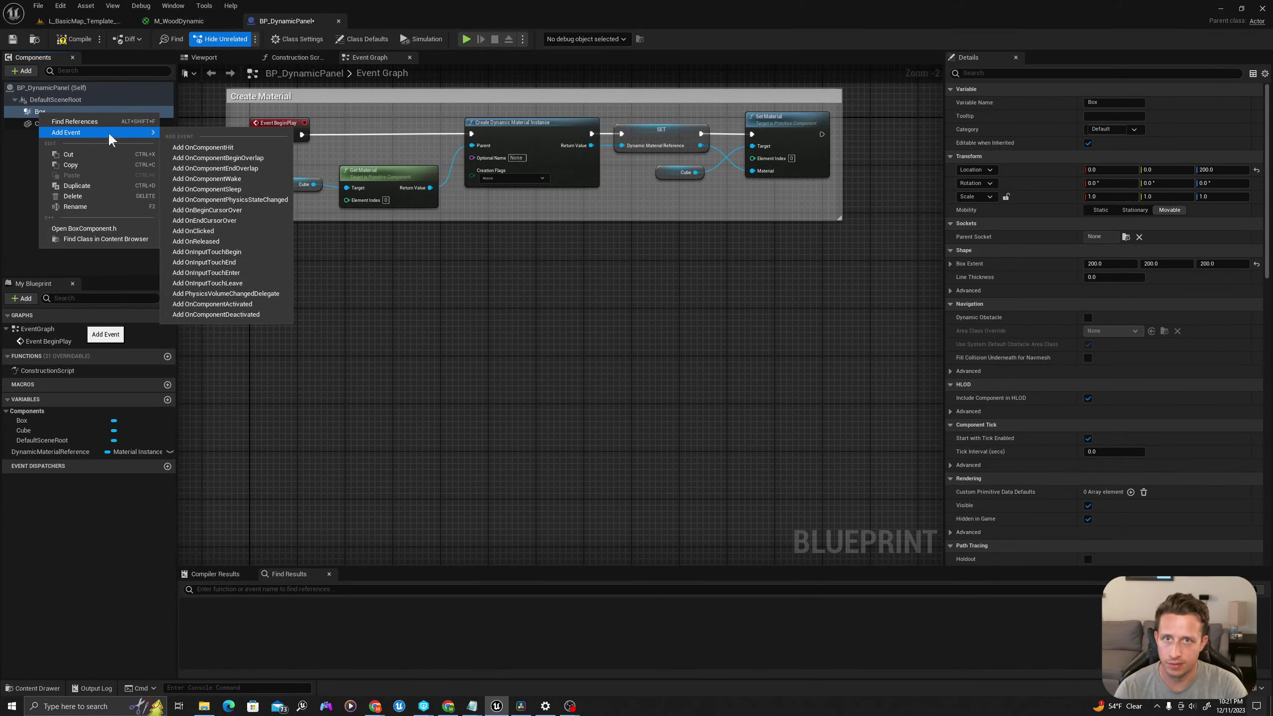
click(191, 158)
right_click(46, 113)
mouse_move(78, 133)
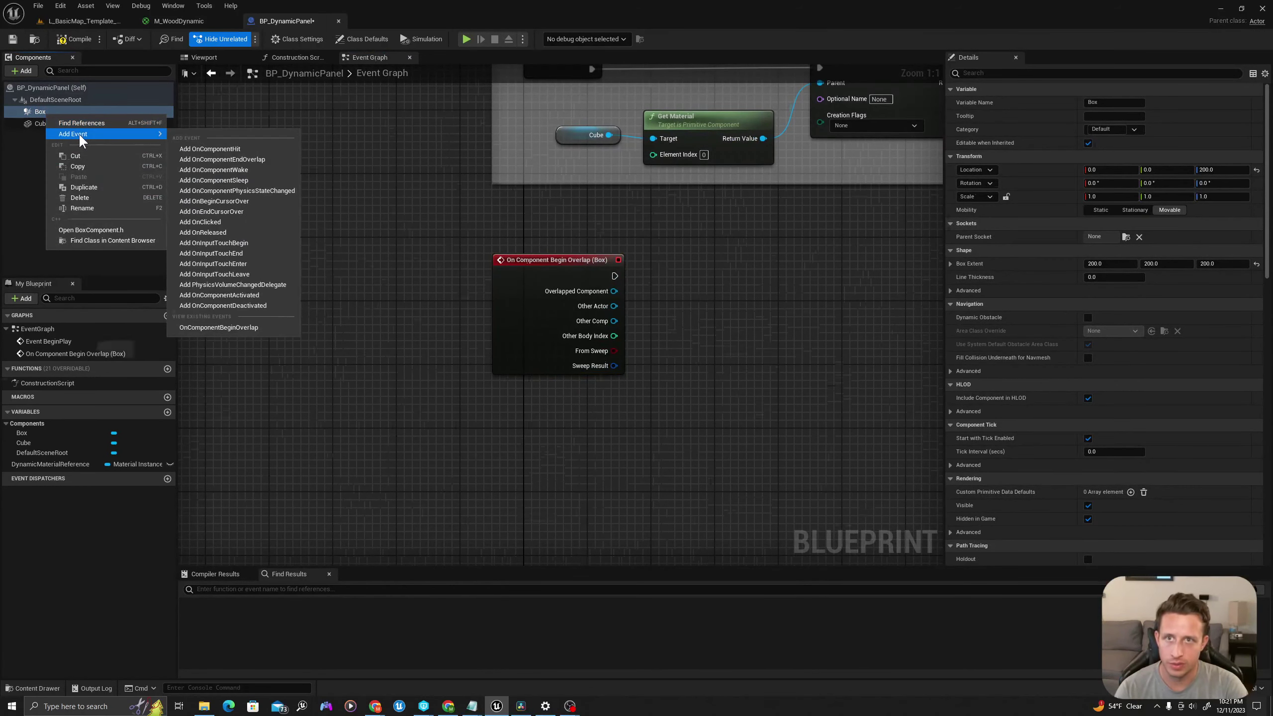
click(209, 159)
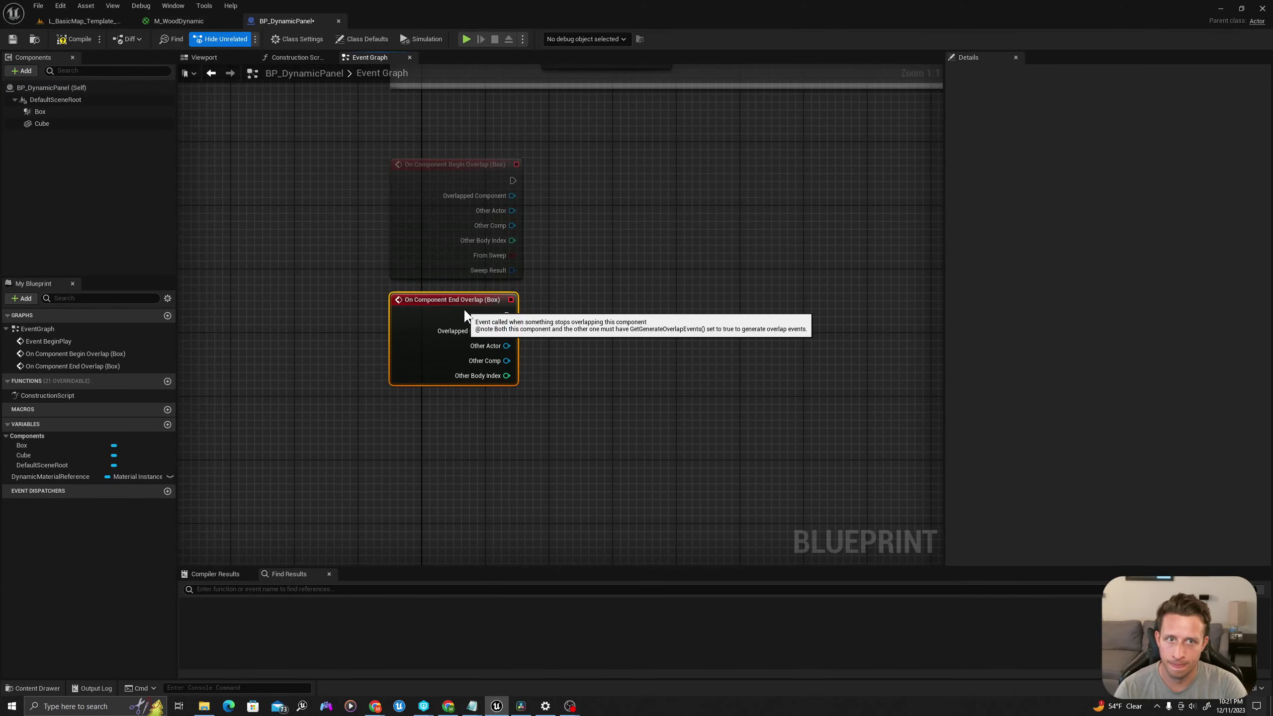
click(225, 214)
Check the Box component's Generate Overlap Events setting and its available Collision Presets
click(48, 111)
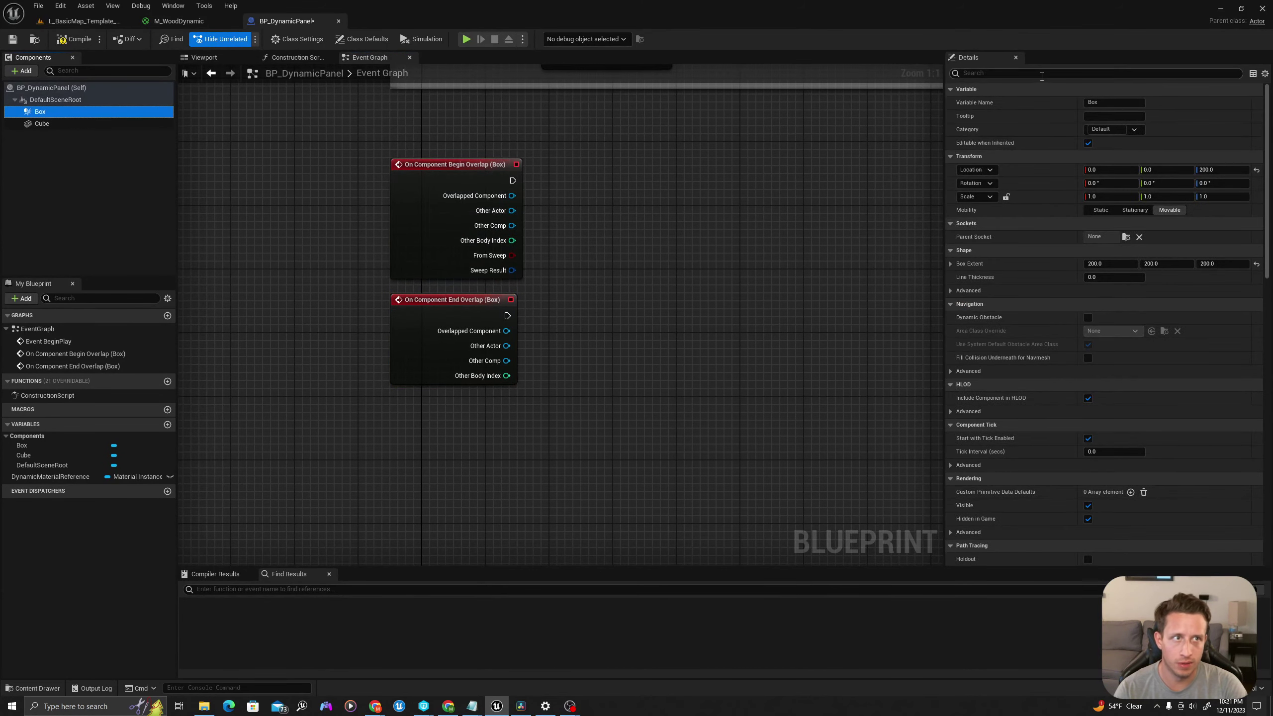
click(1042, 73)
text(genera)
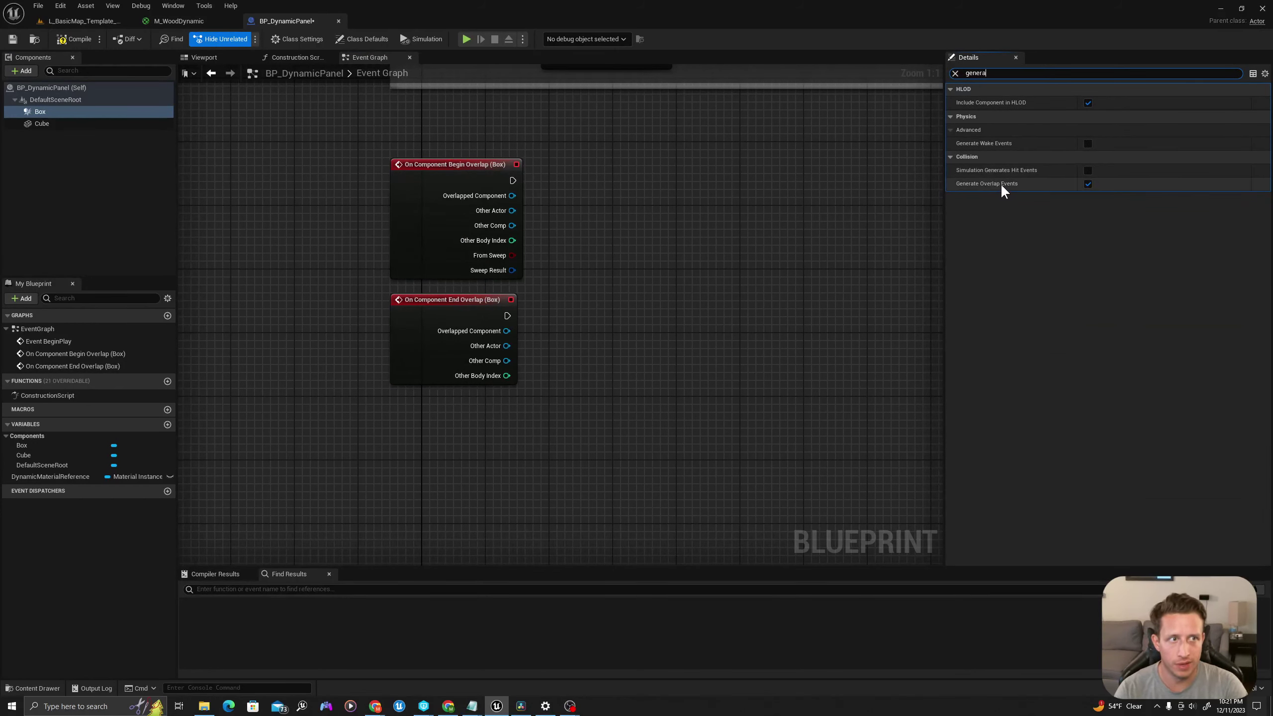
key(ctrl+a)
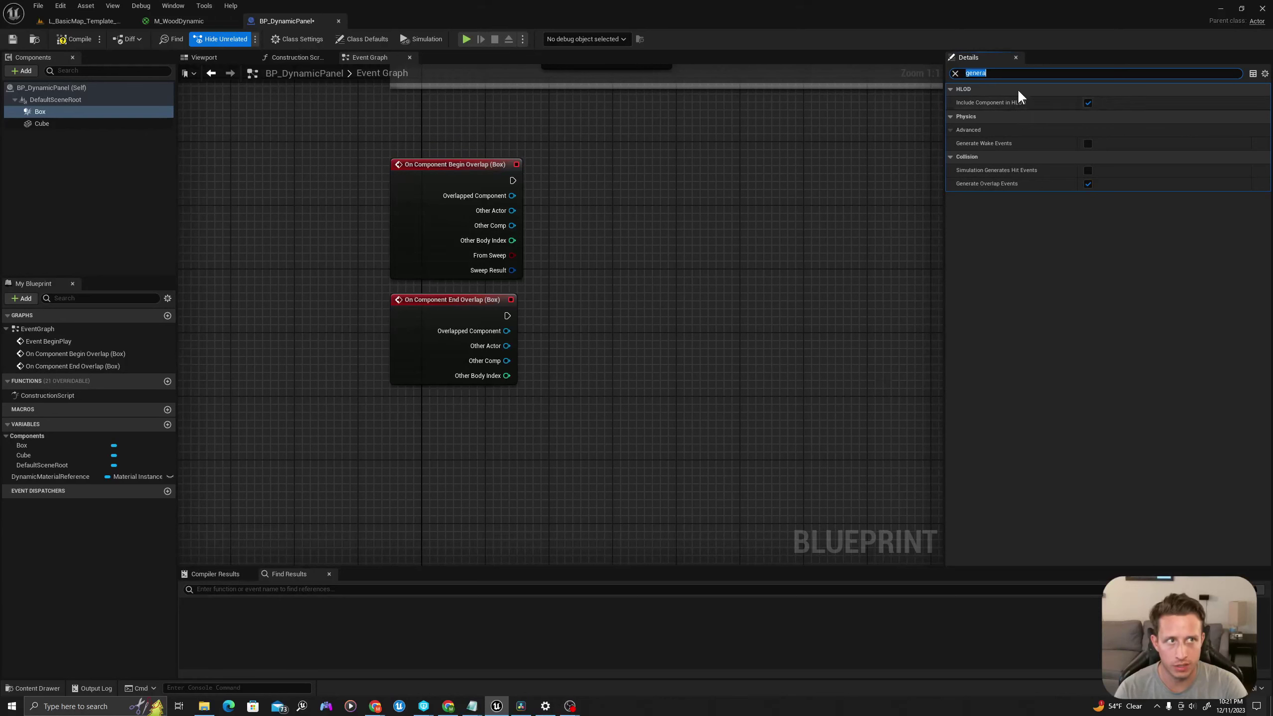
key(BackSpace)
text(co)
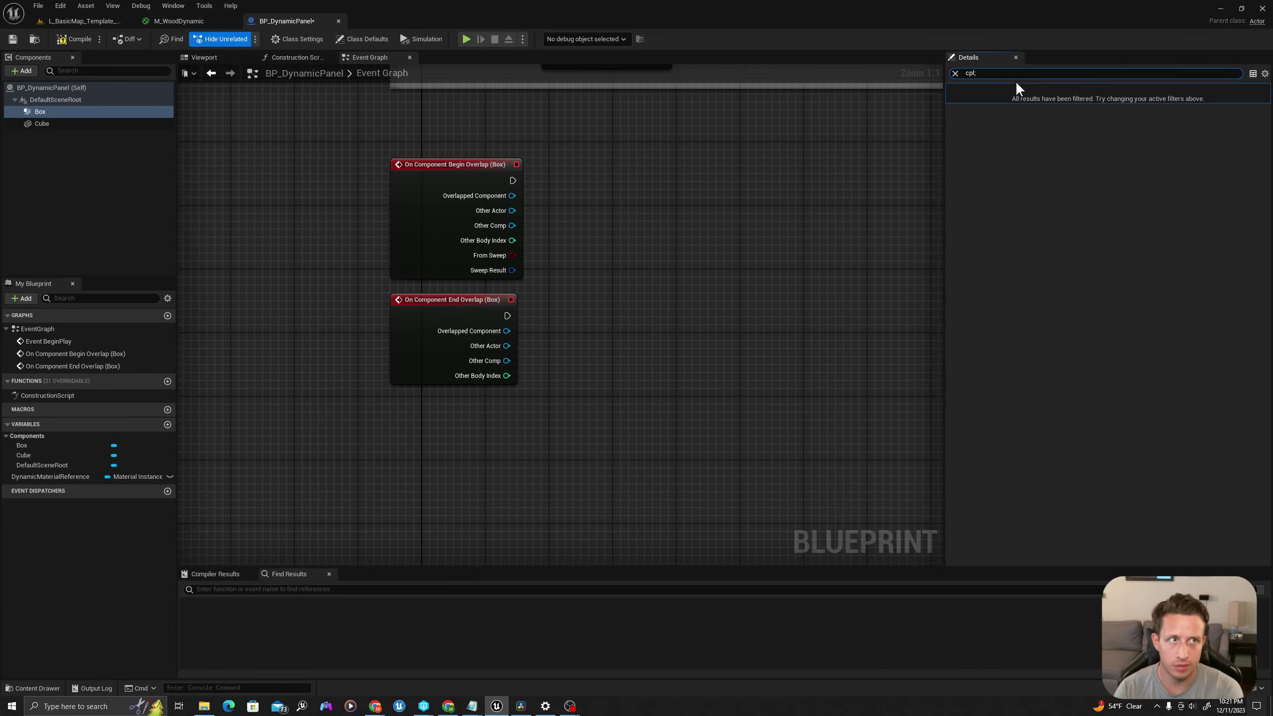
text(llisio)
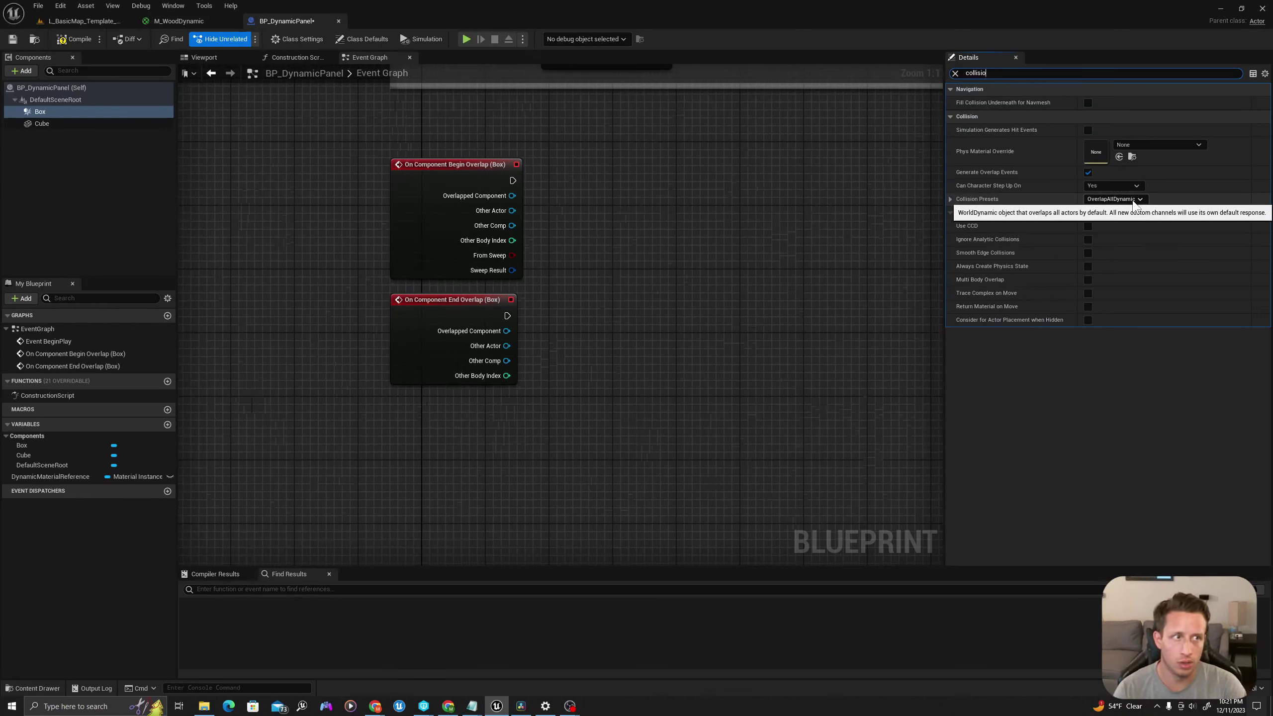
click(1134, 201)
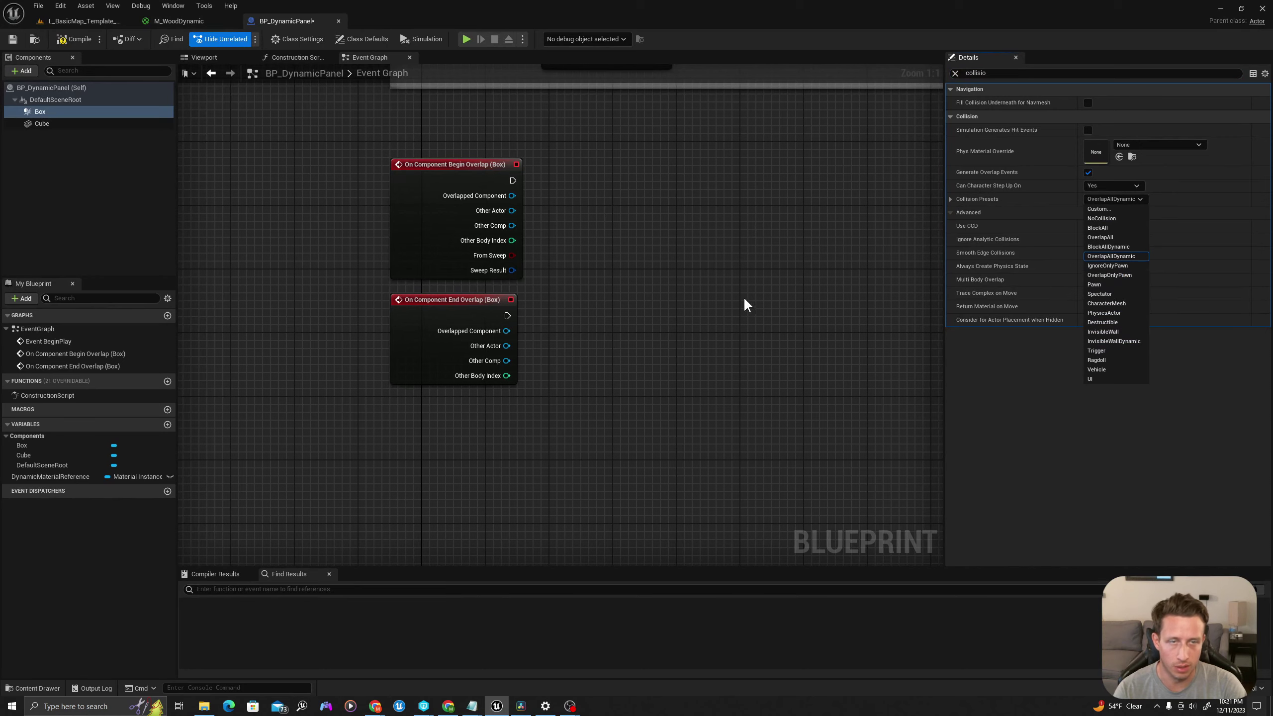
Feed the Begin Overlap event's Other Actor into a new Cast To Character node and align it beside the event
right_drag(744, 298, 383, 326)
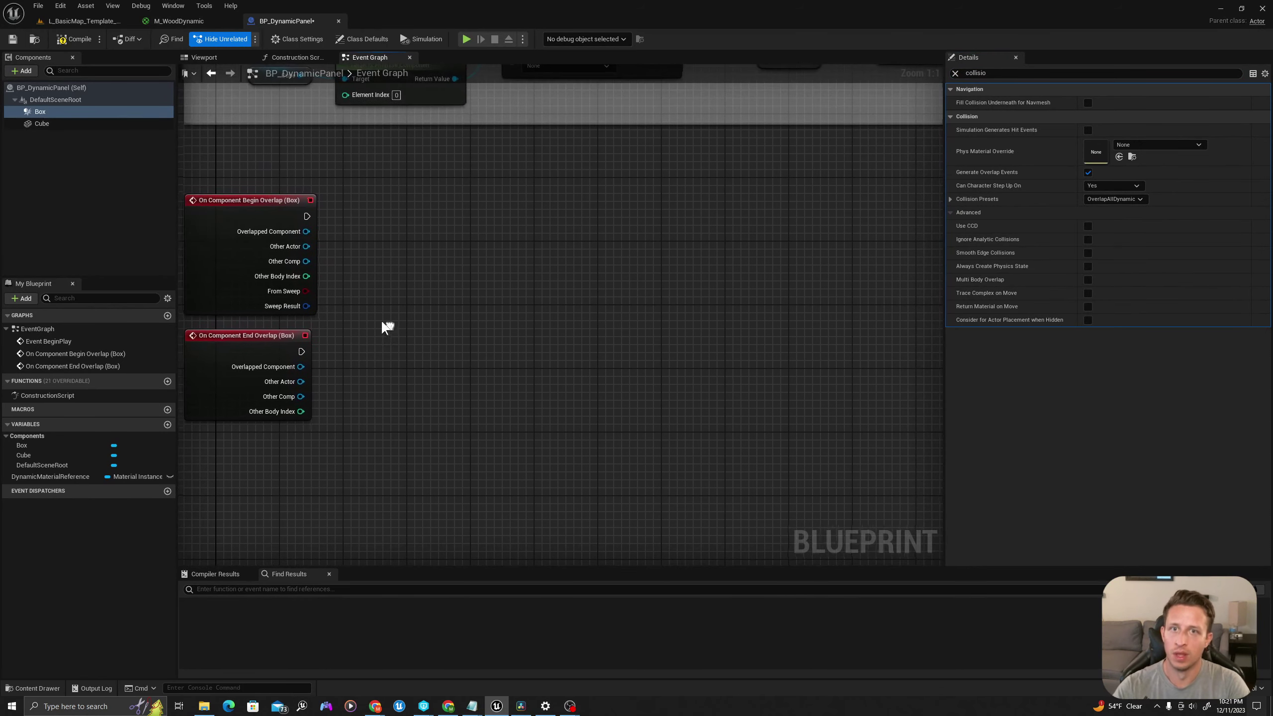
click(215, 221)
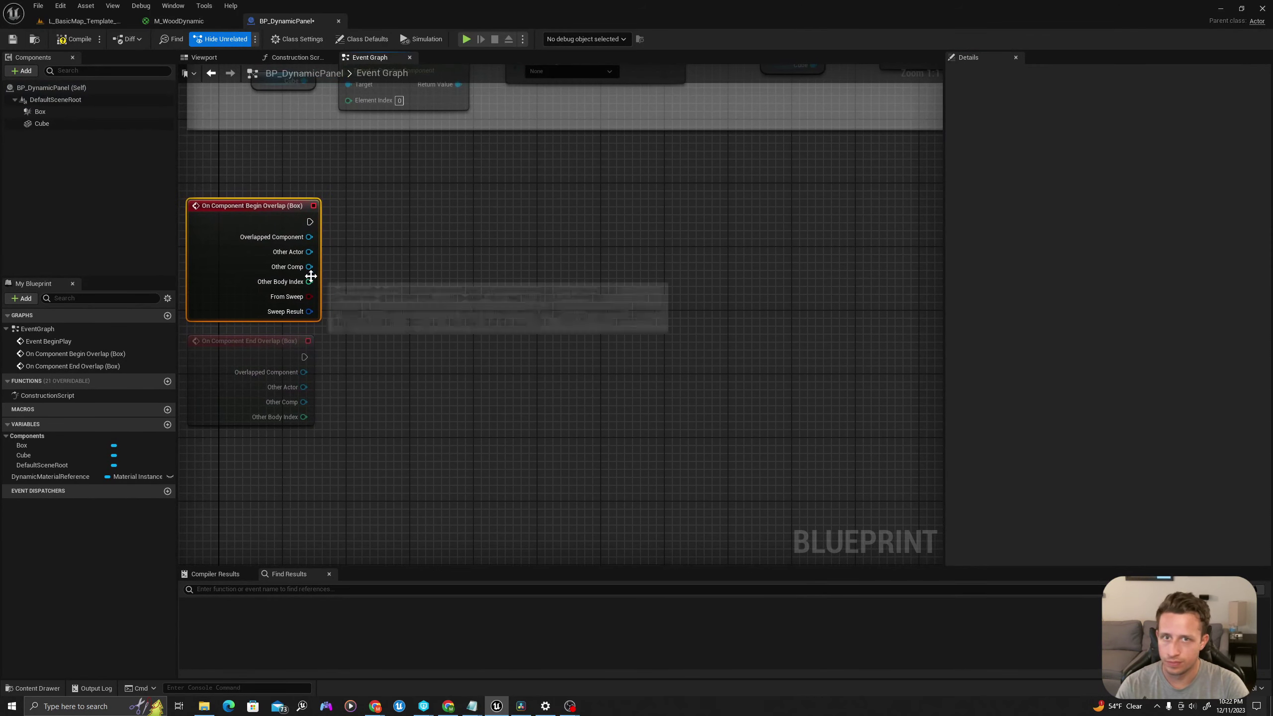
drag(309, 252, 380, 248)
text(cast)
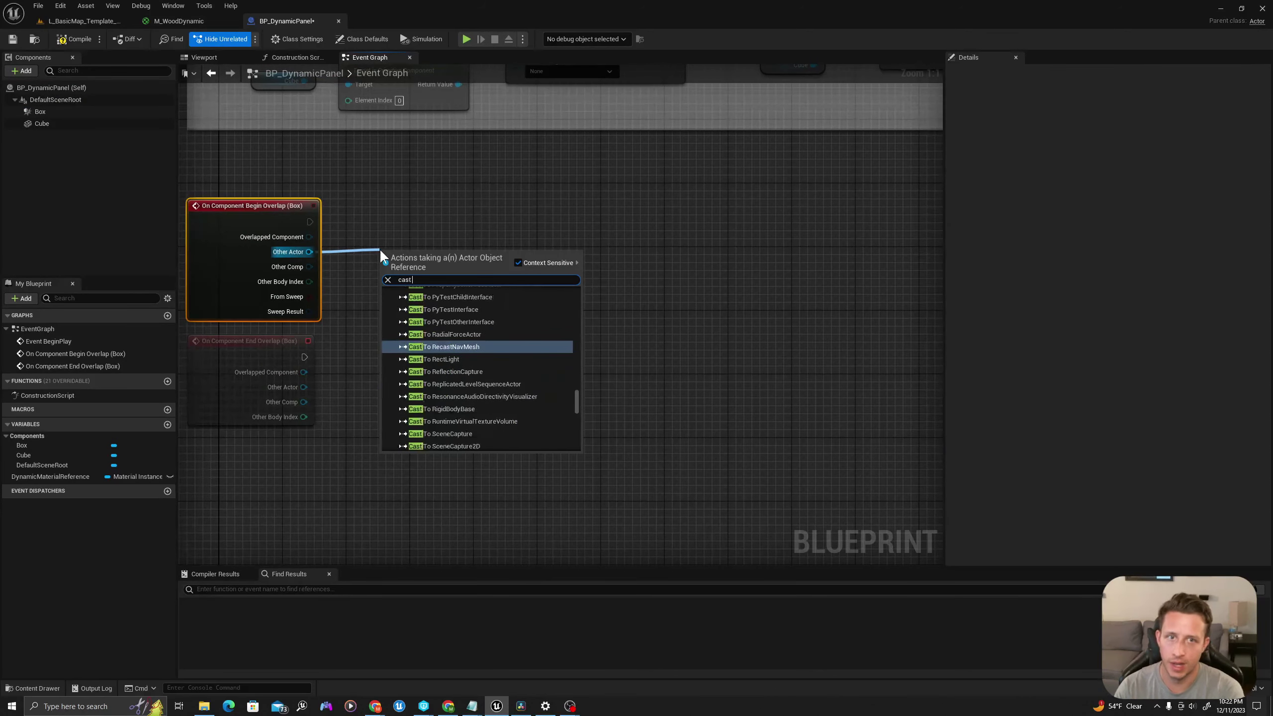
text( to character)
key(Return)
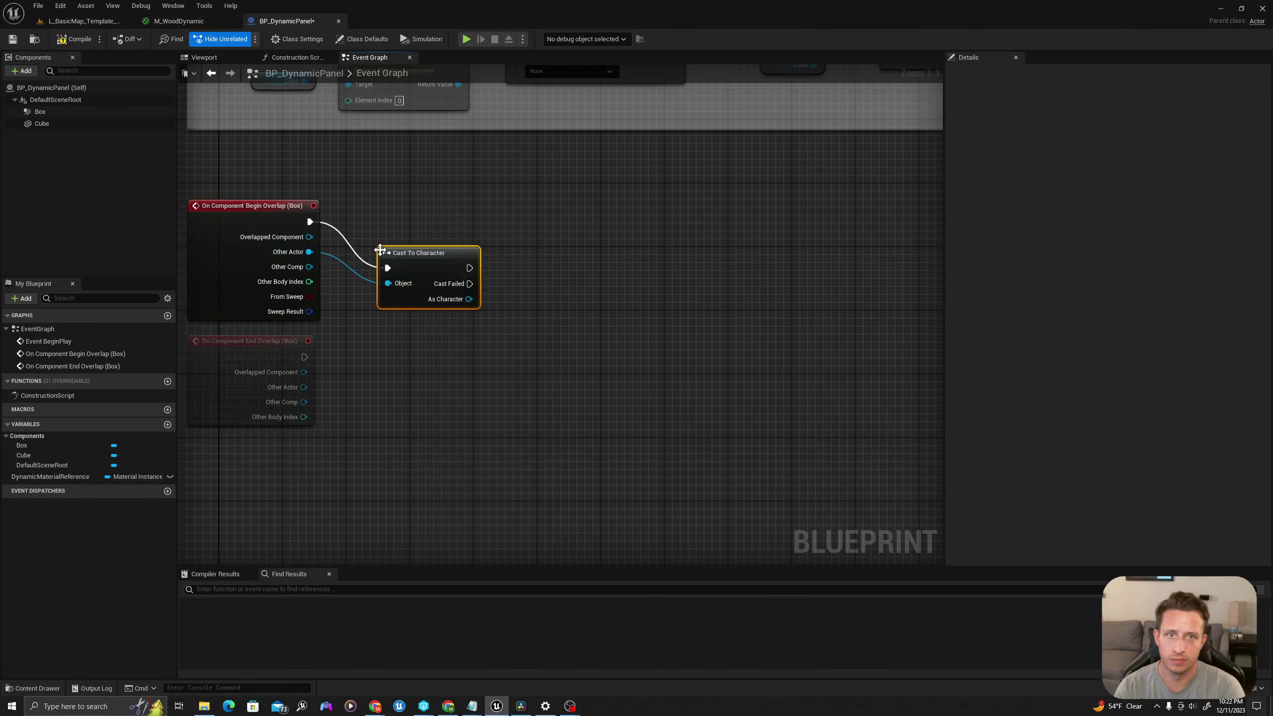
drag(380, 248, 348, 202)
right_drag(420, 253, 384, 267)
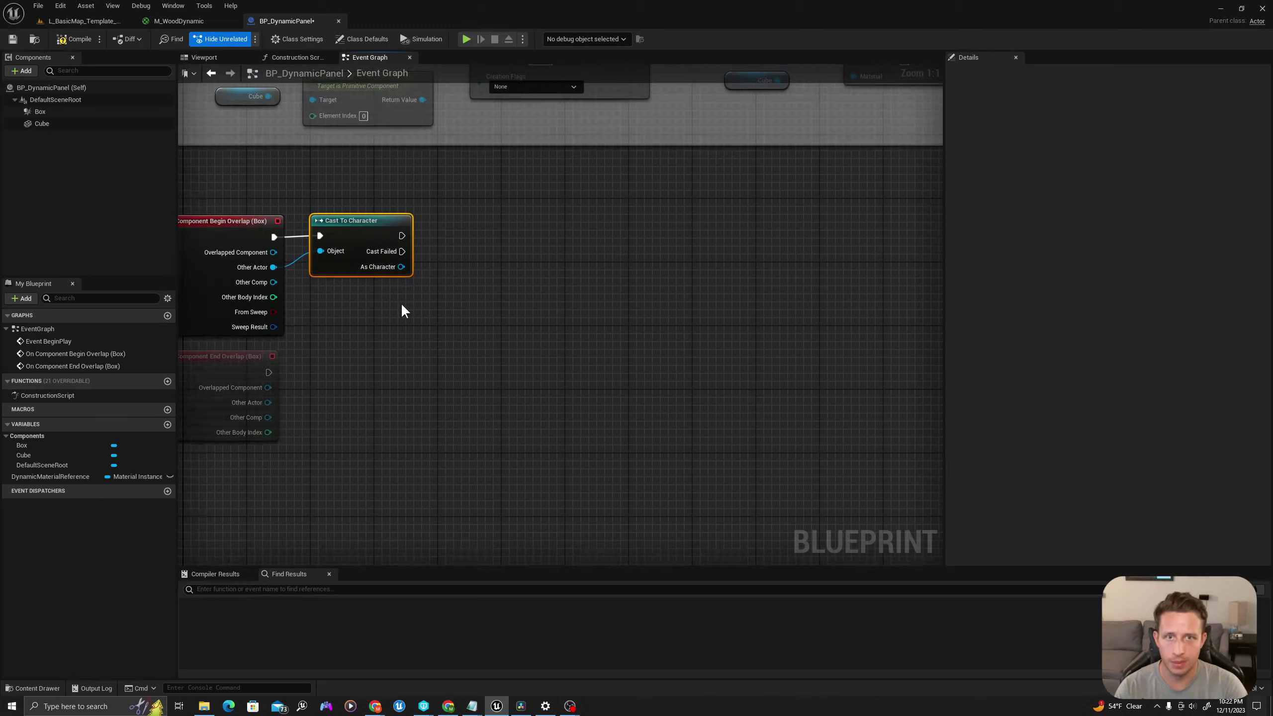
Add a timeline named LerpMaterialValueTimeline played by Cast To Character's success output, and align it with the cast node
click(338, 289)
right_drag(463, 255, 499, 263)
drag(438, 243, 555, 235)
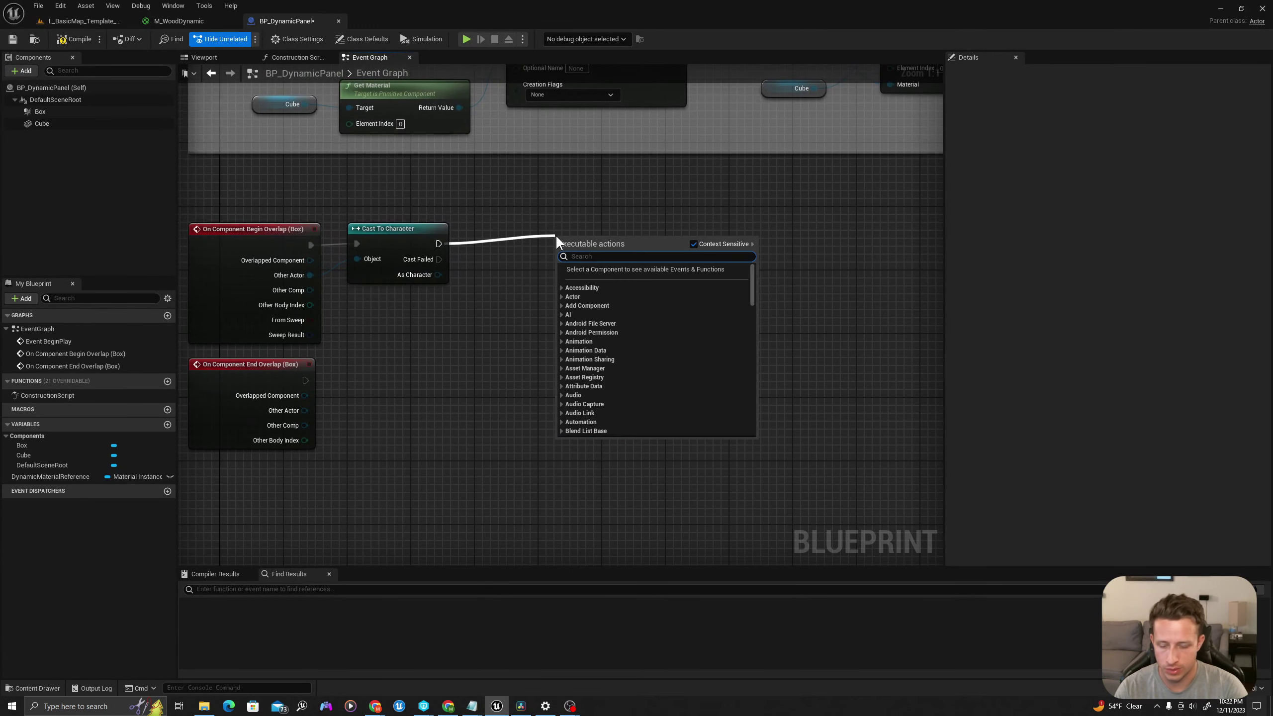
text(add timeline)
key(Return)
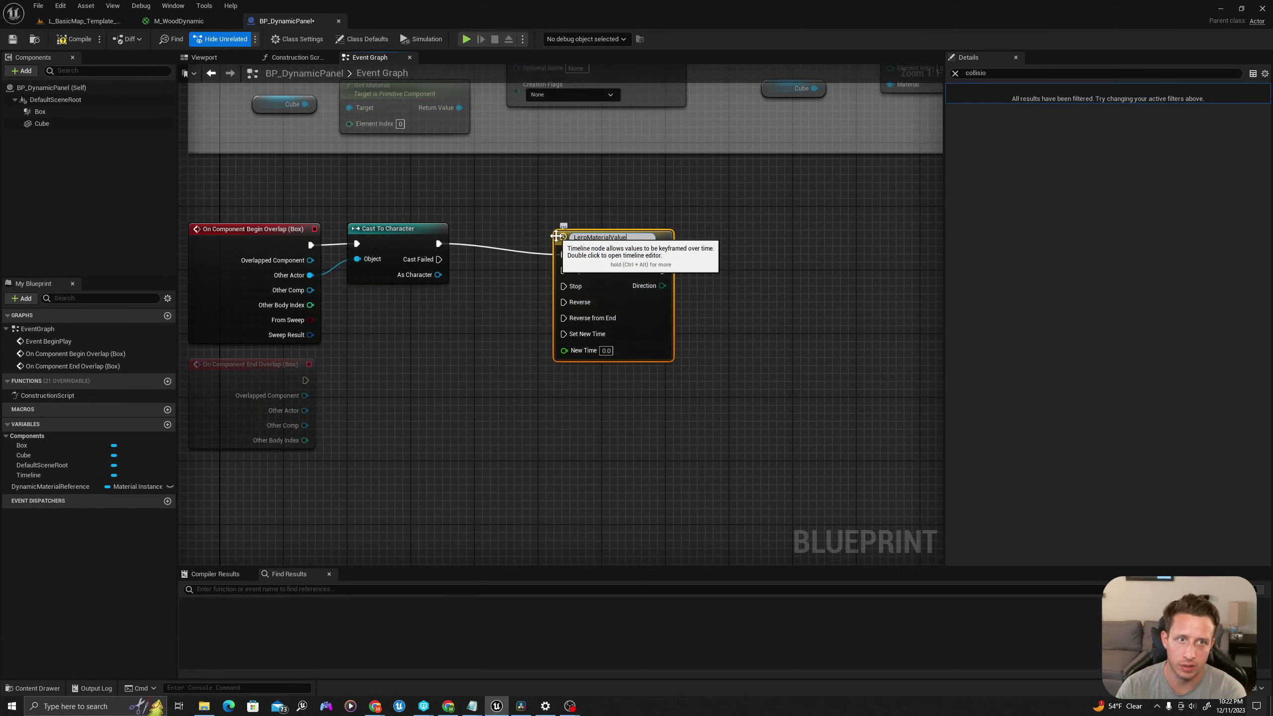
text(LerpMaterialValueTimeline)
key(Return)
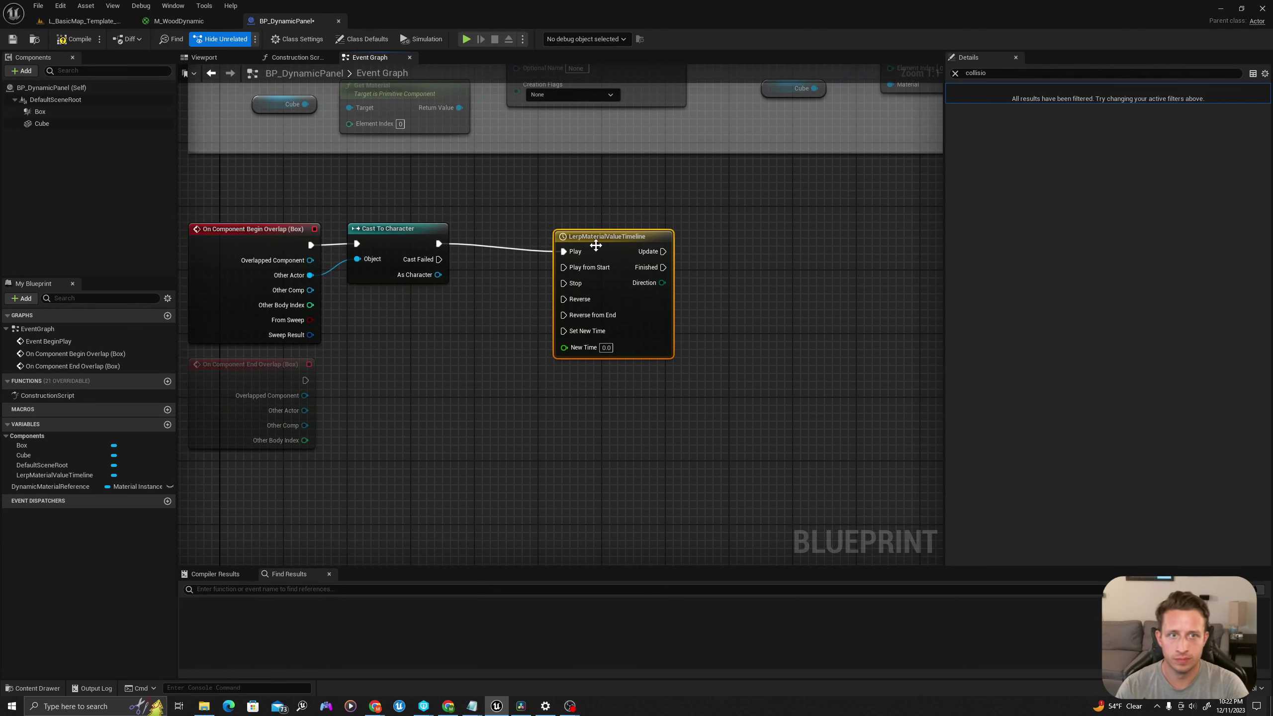
drag(571, 235, 627, 245)
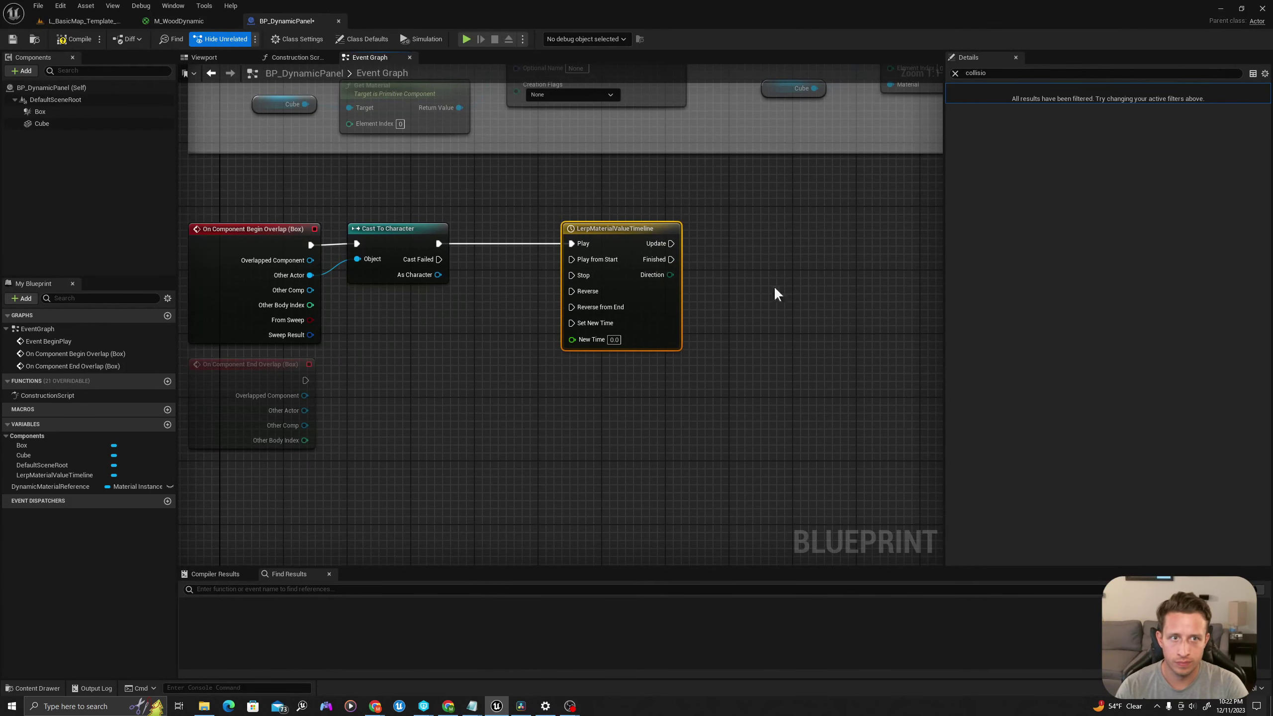
Add a float track named LerpContribution to LerpMaterialValueTimeline and set the timeline's length to 0.25
right_drag(677, 265, 506, 259)
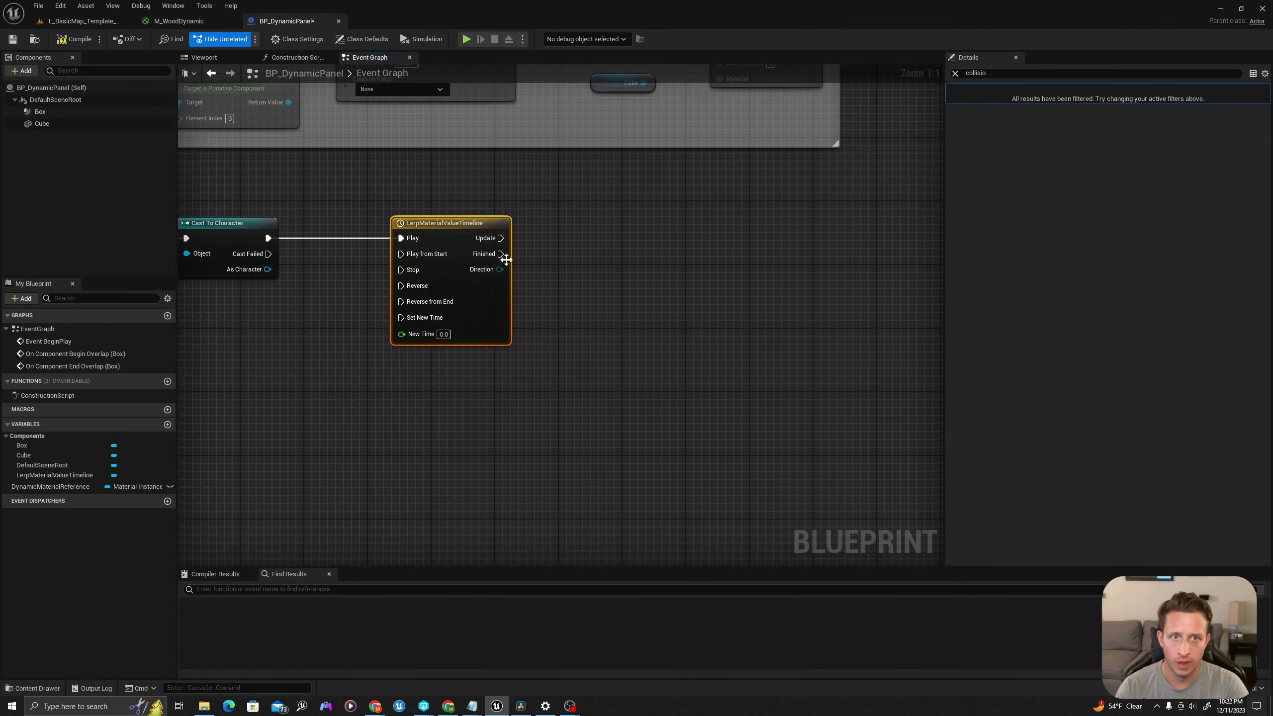
double_click(482, 288)
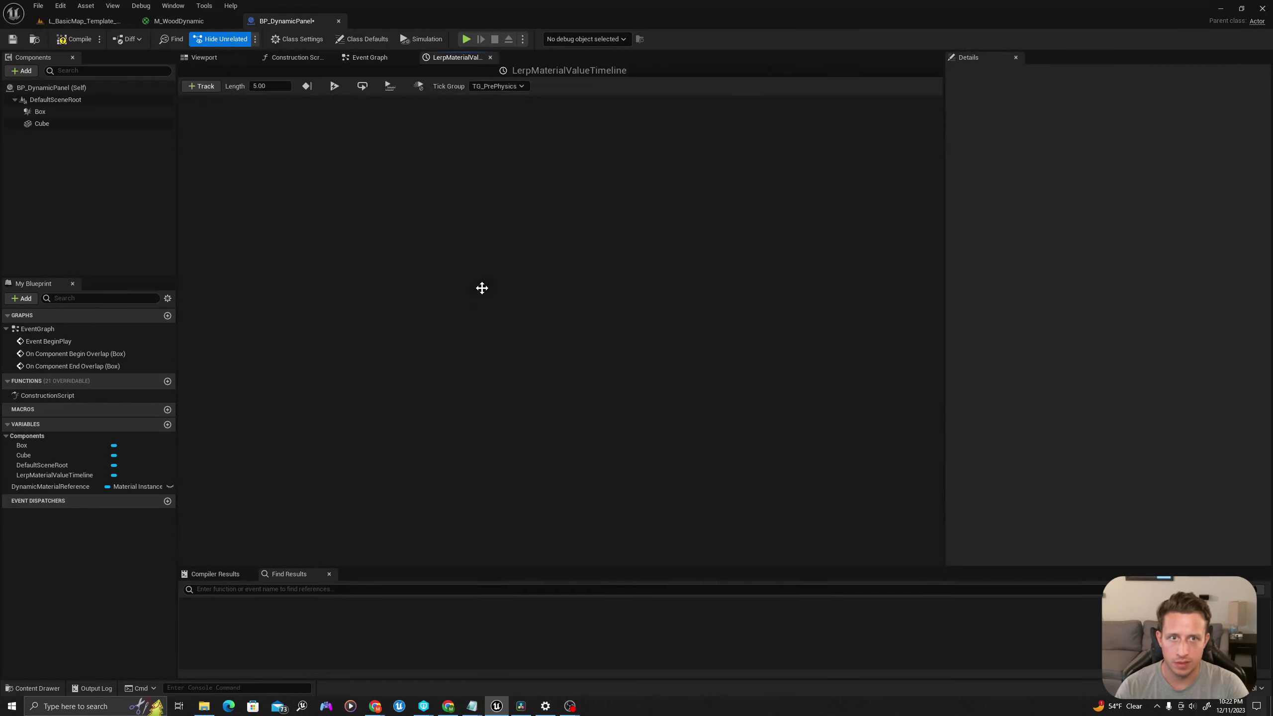
click(200, 87)
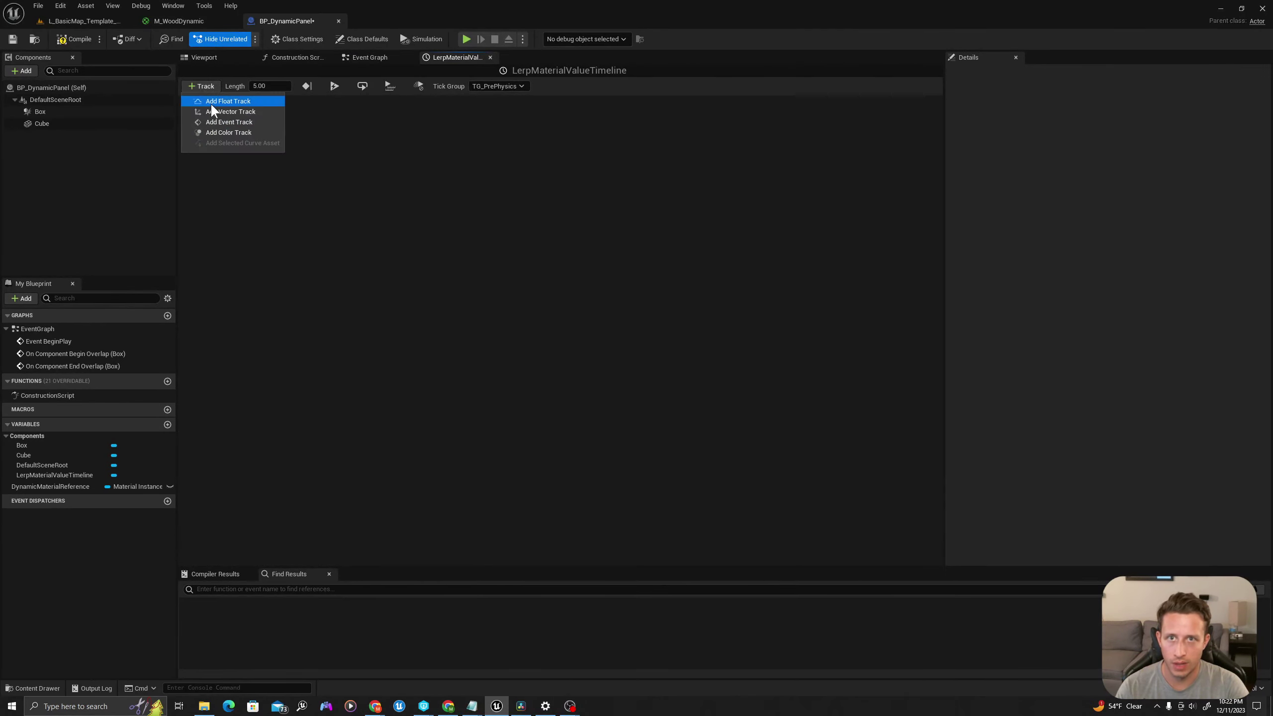
click(210, 102)
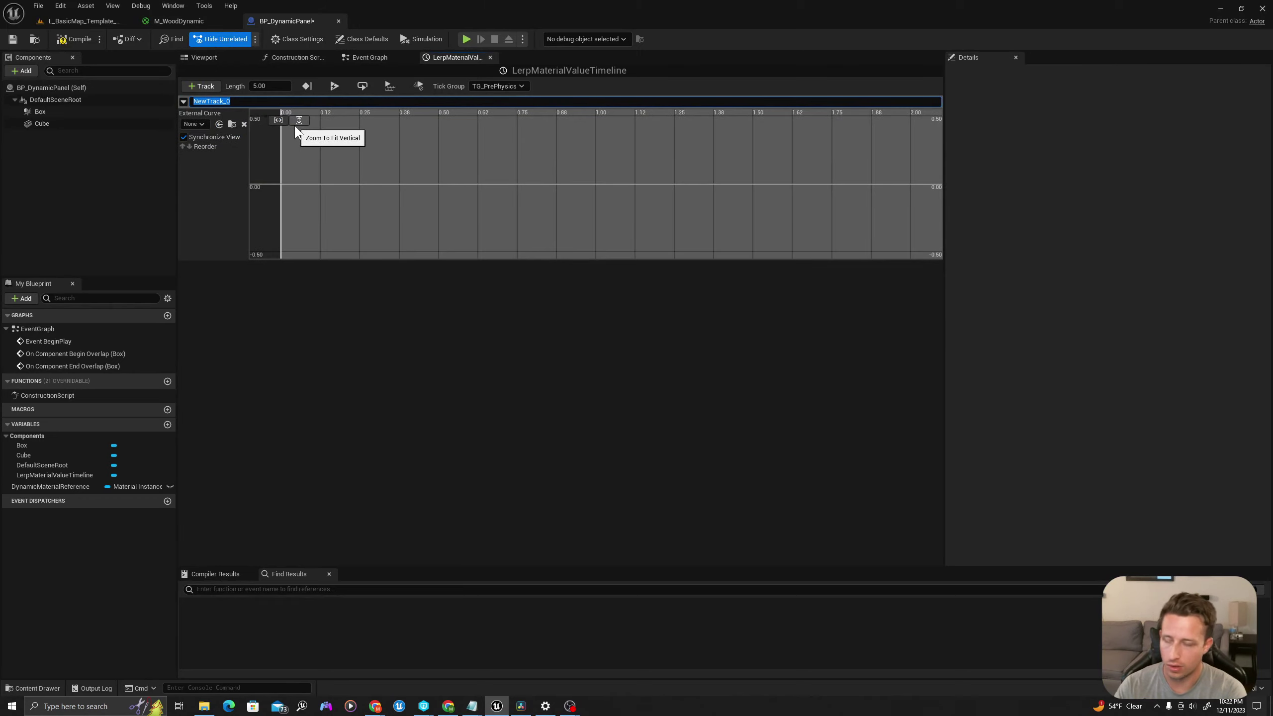
text(LerpContribution)
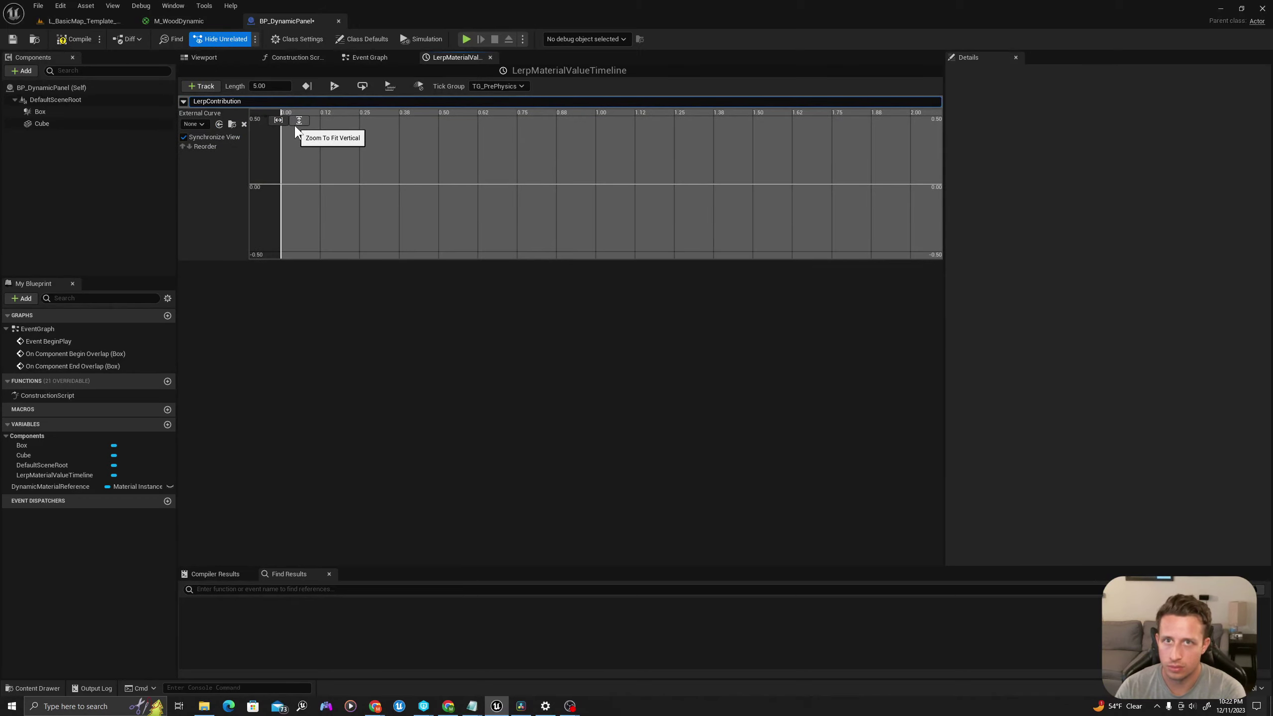
key(Return)
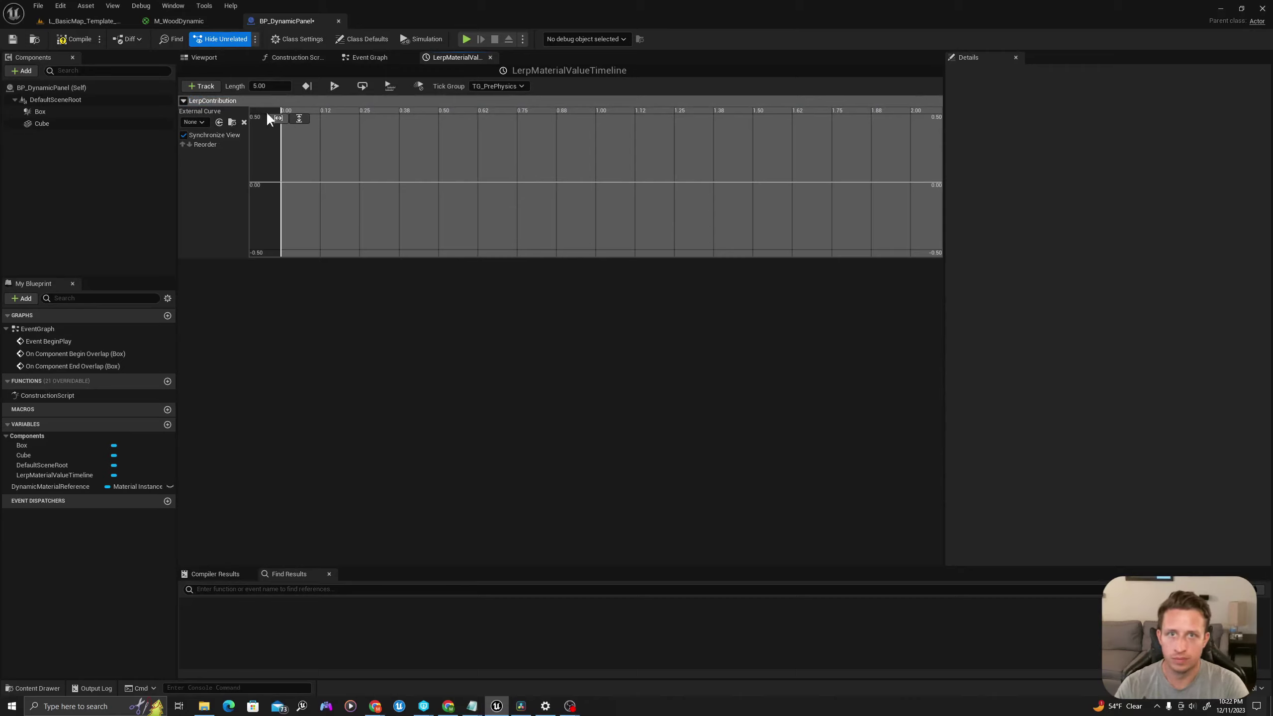
click(273, 86)
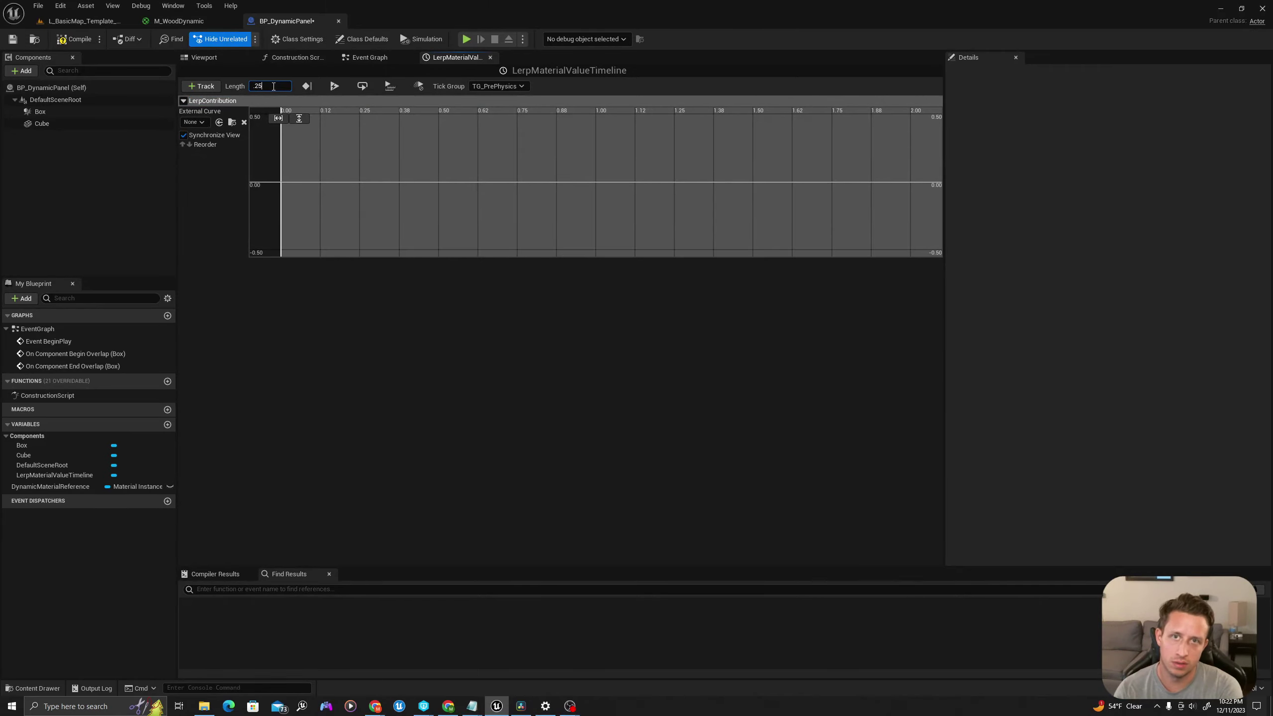
key(Return)
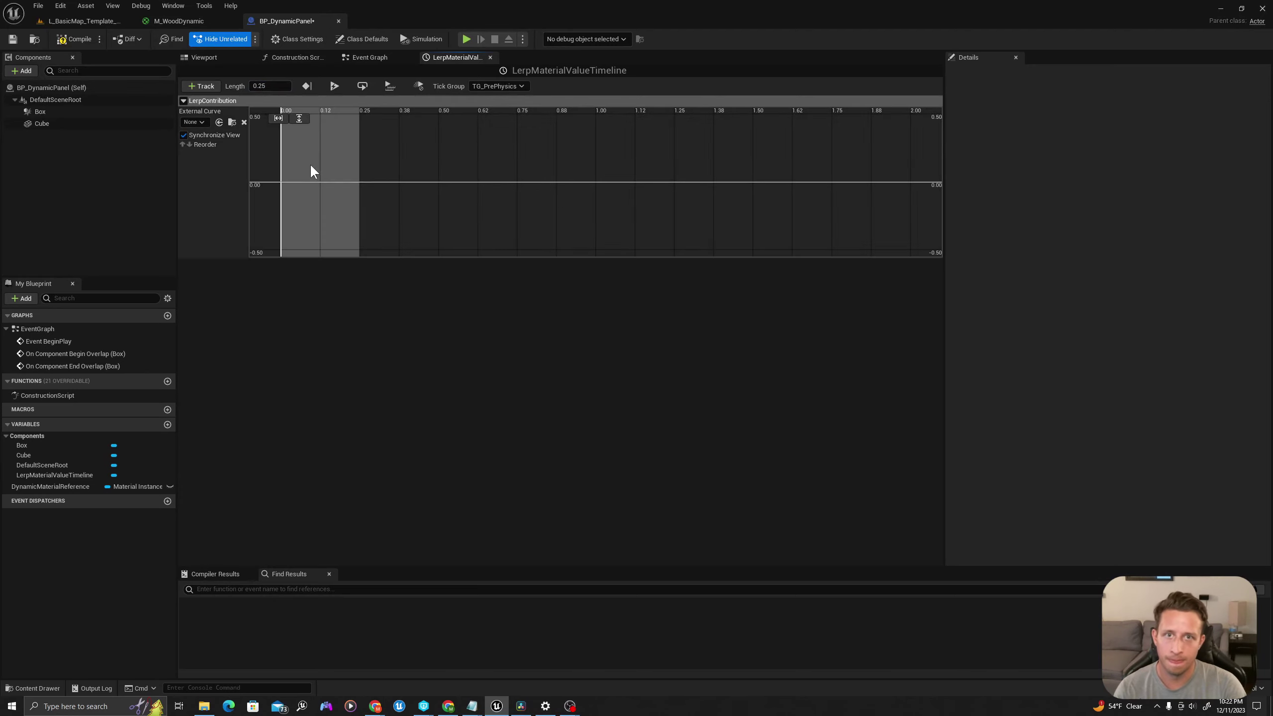
Add two keys to the LerpContribution curve and set the first key's time and value to 0
right_click(310, 164)
click(332, 181)
right_click(335, 153)
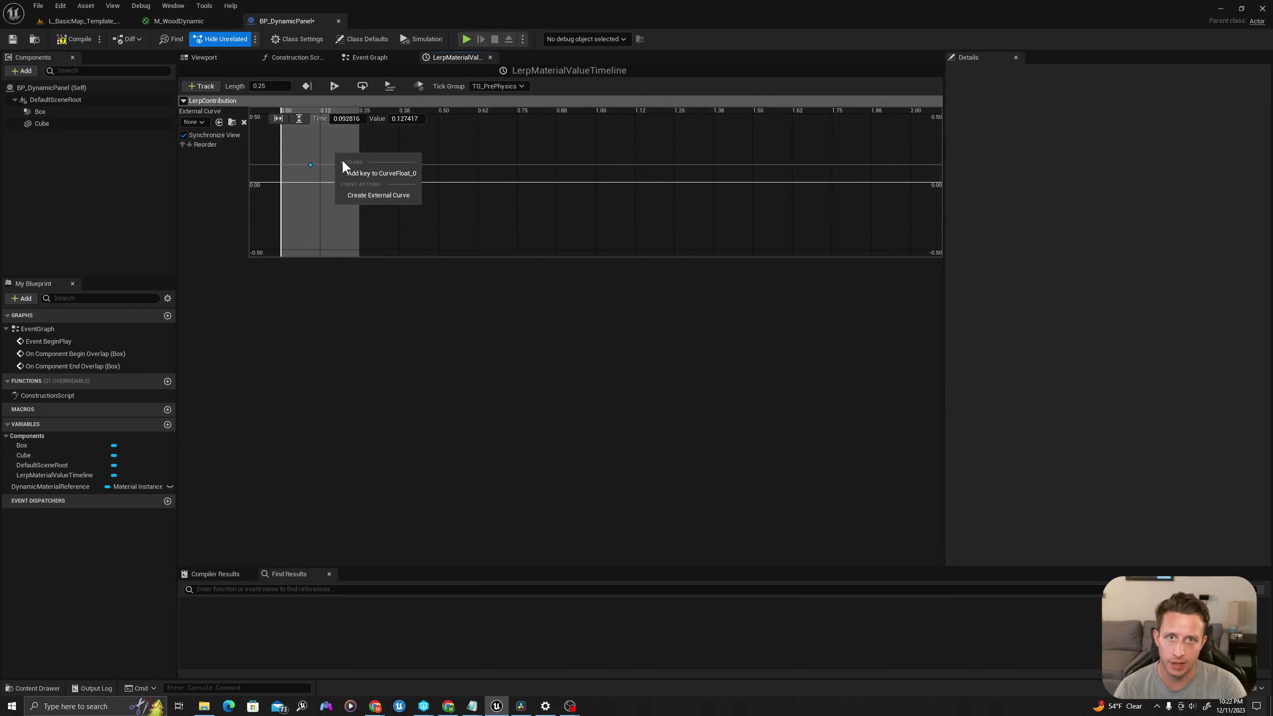
click(349, 171)
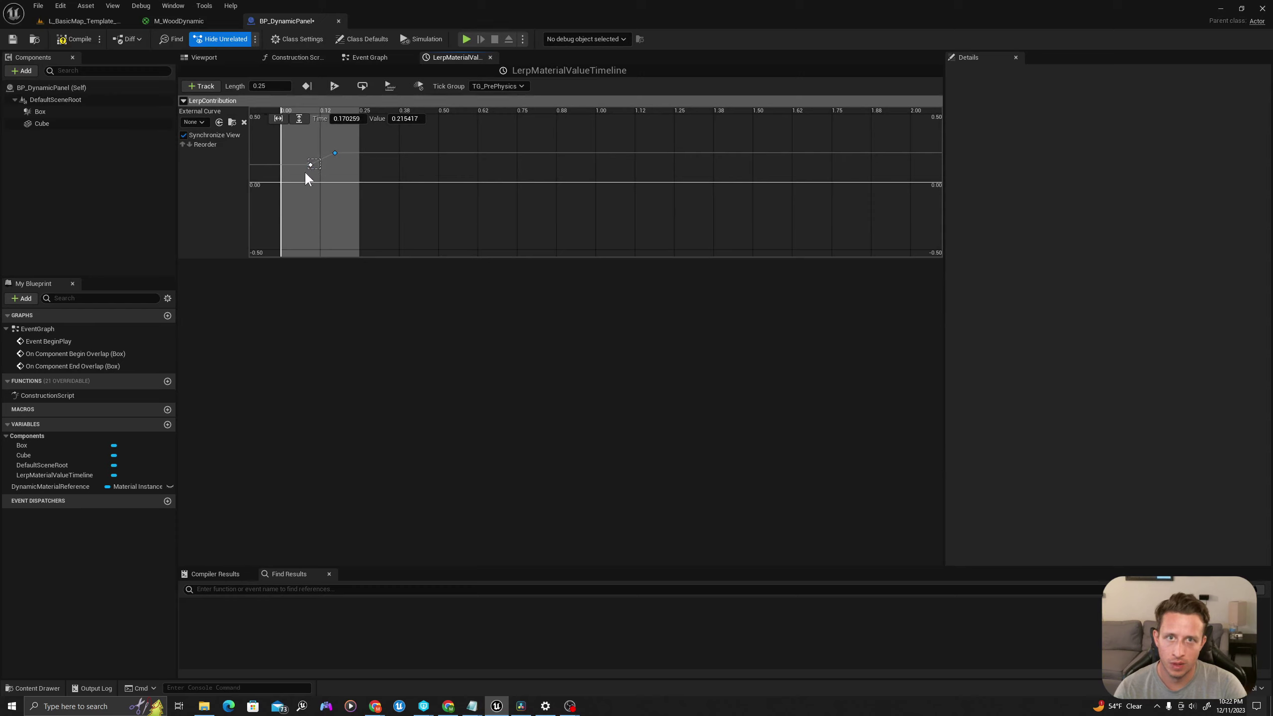
click(339, 118)
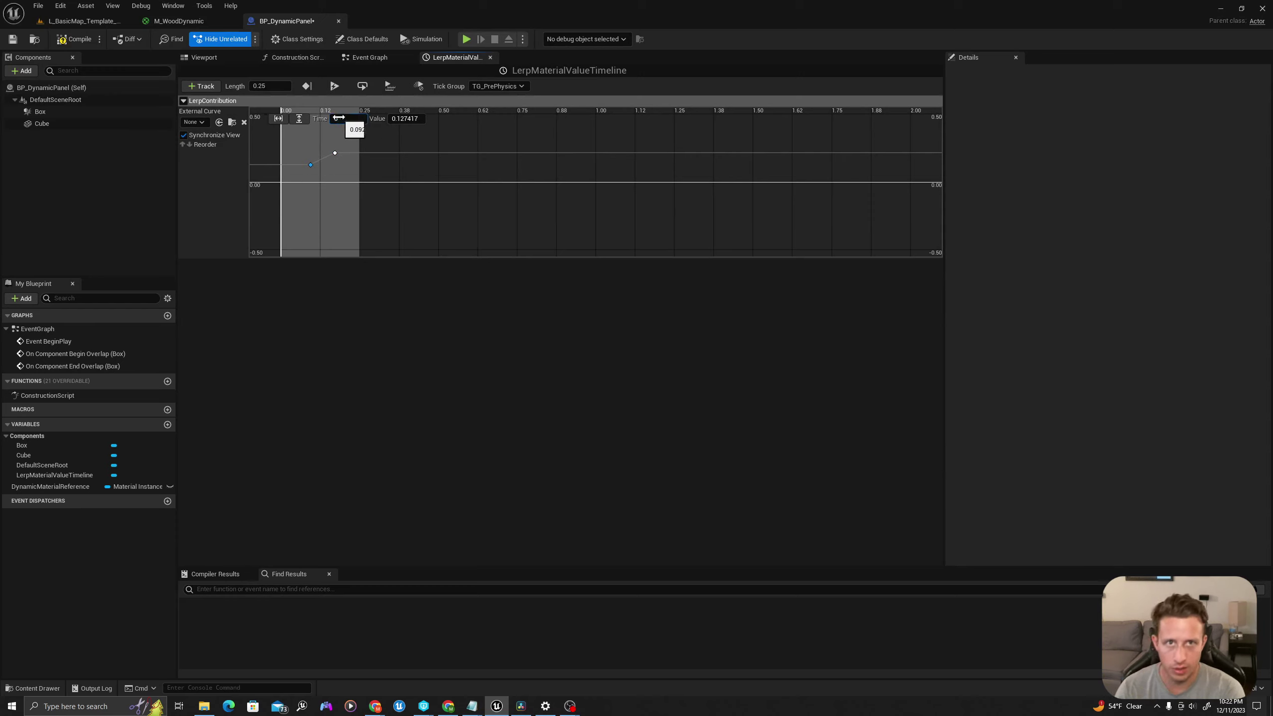
text(0)
key(Return)
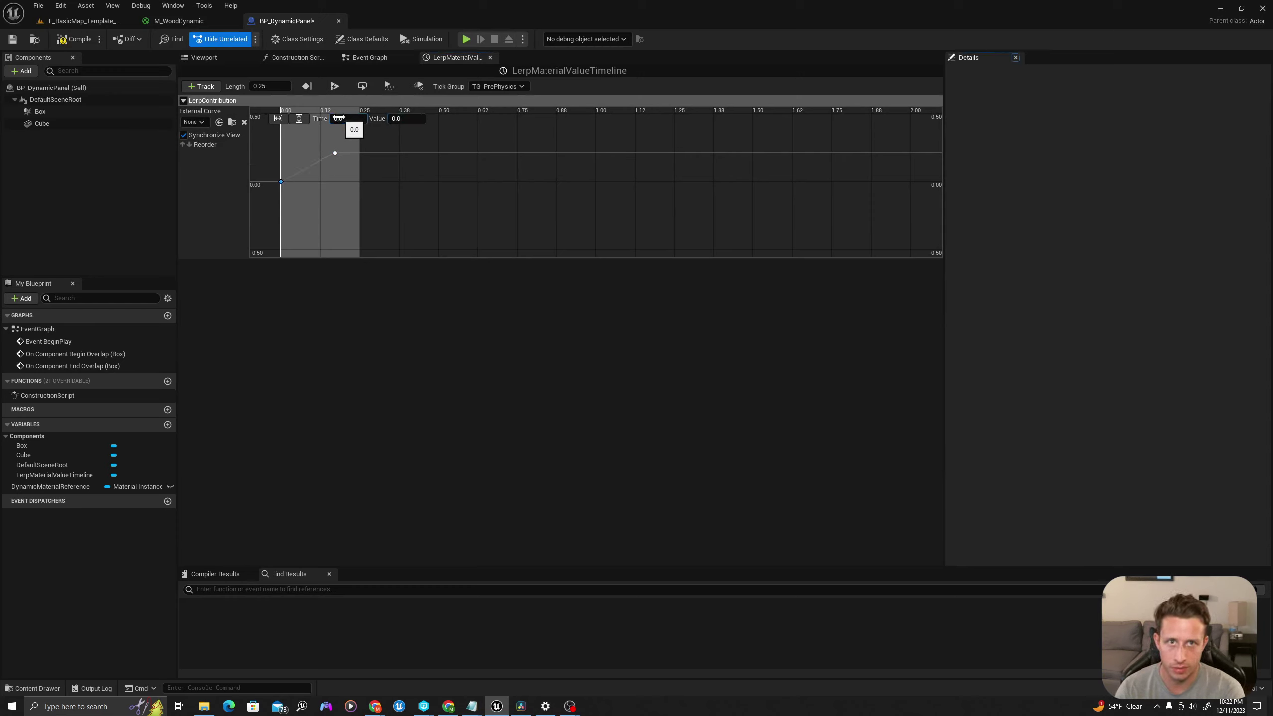
Set the second LerpContribution key to time 0.25 and value 1.0
click(335, 153)
click(346, 119)
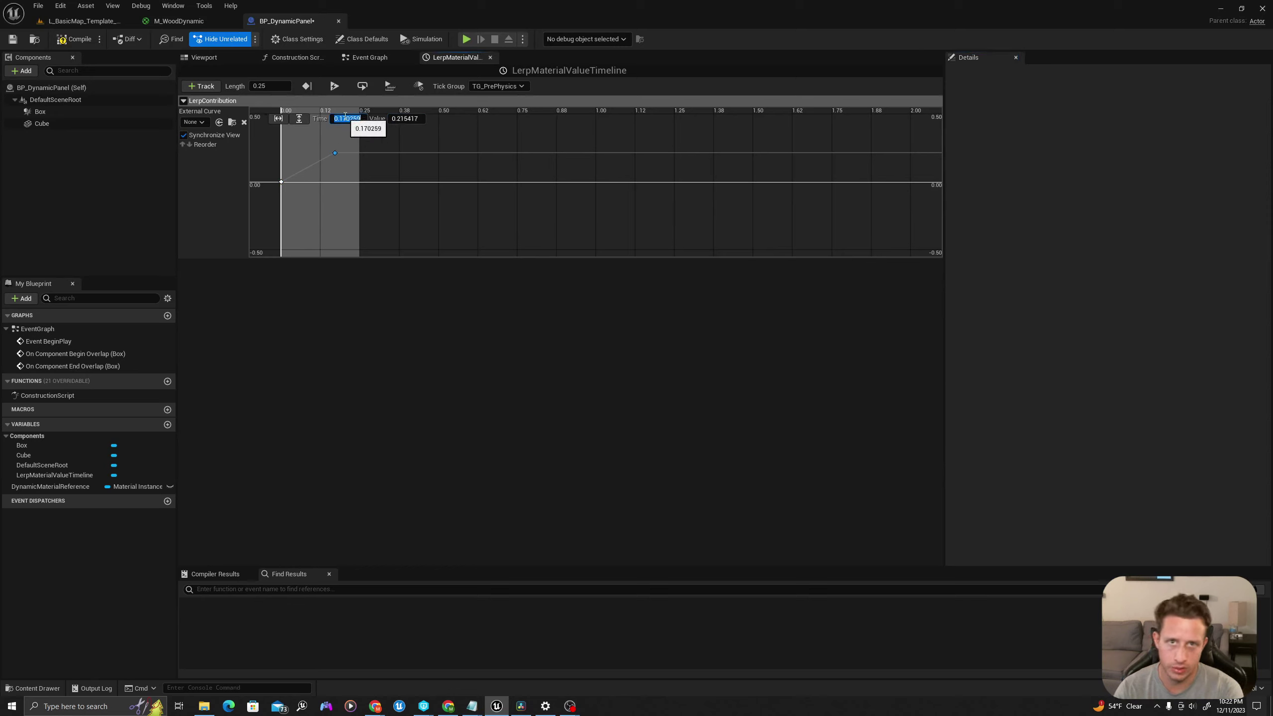
text(0.25)
key(Tab)
text(1.0)
key(Return)
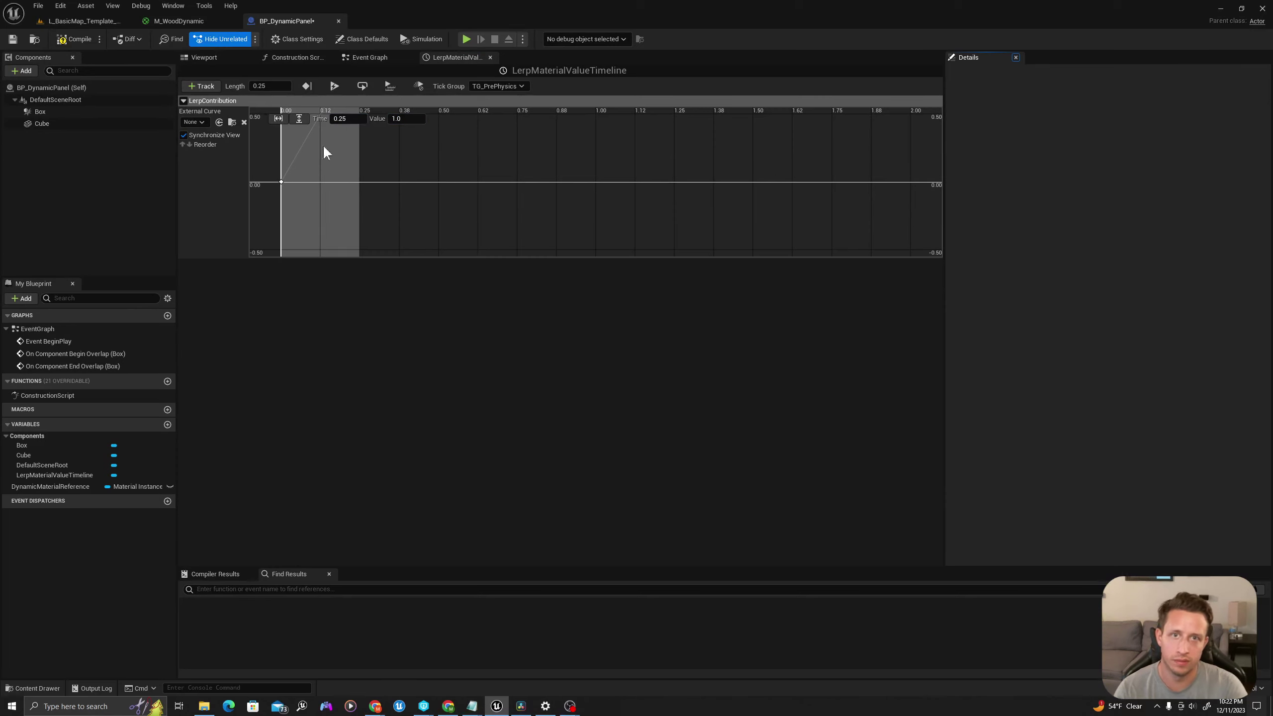
Set both LerpContribution keys to Auto interpolation and check the interpolation options of the key at 0.25
scroll(422, 229, down, 9)
right_drag(465, 173, 442, 196)
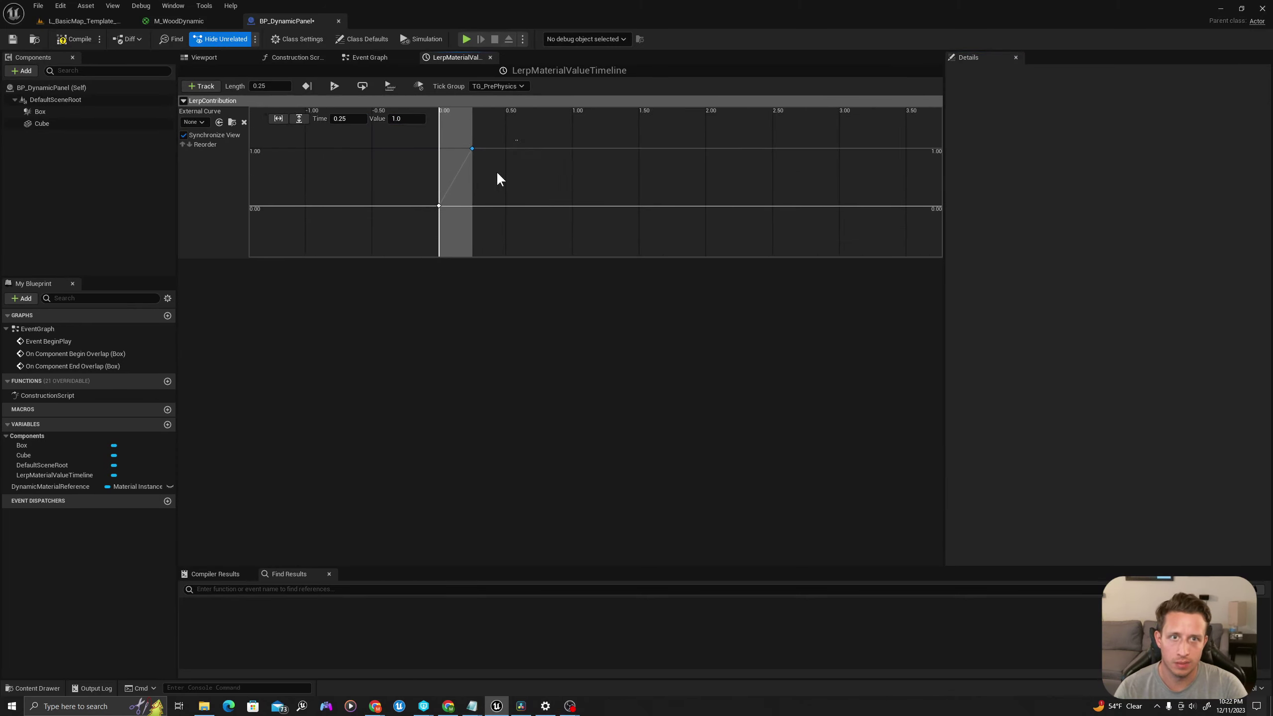
drag(515, 145, 395, 231)
key(1)
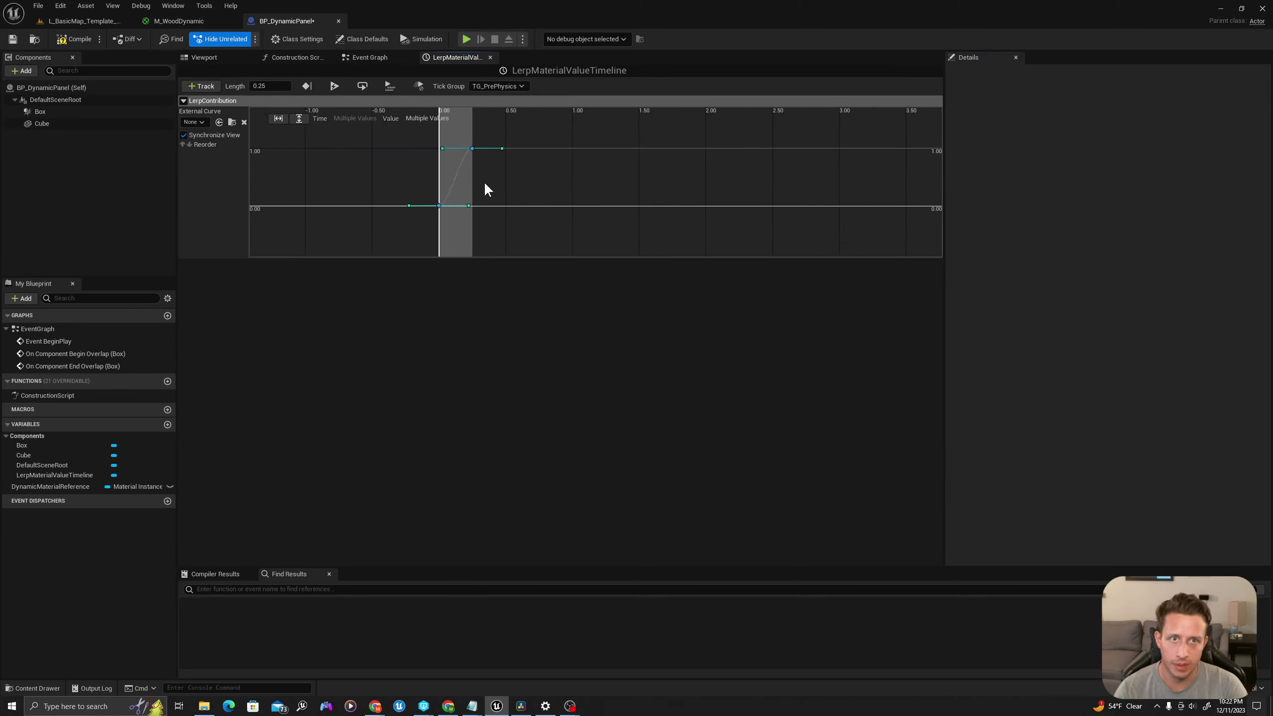
click(492, 127)
scroll(464, 156, up, 3)
click(425, 135)
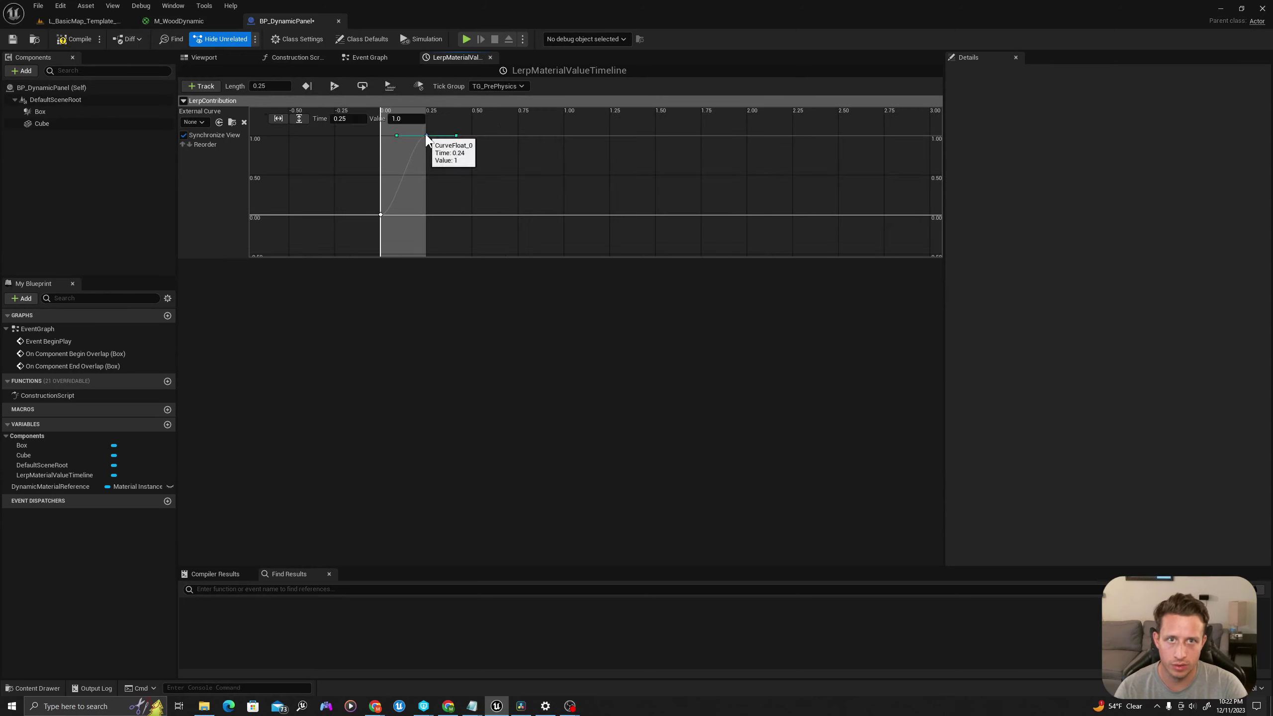
right_click(426, 136)
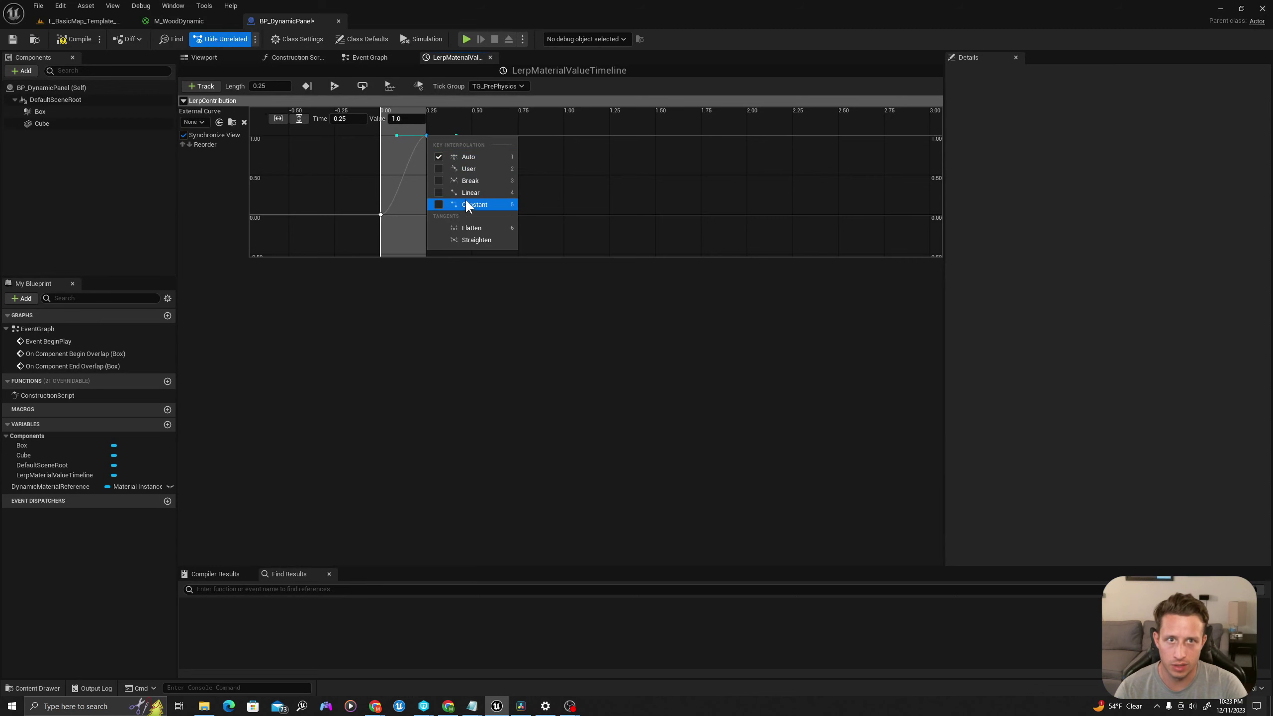
click(357, 189)
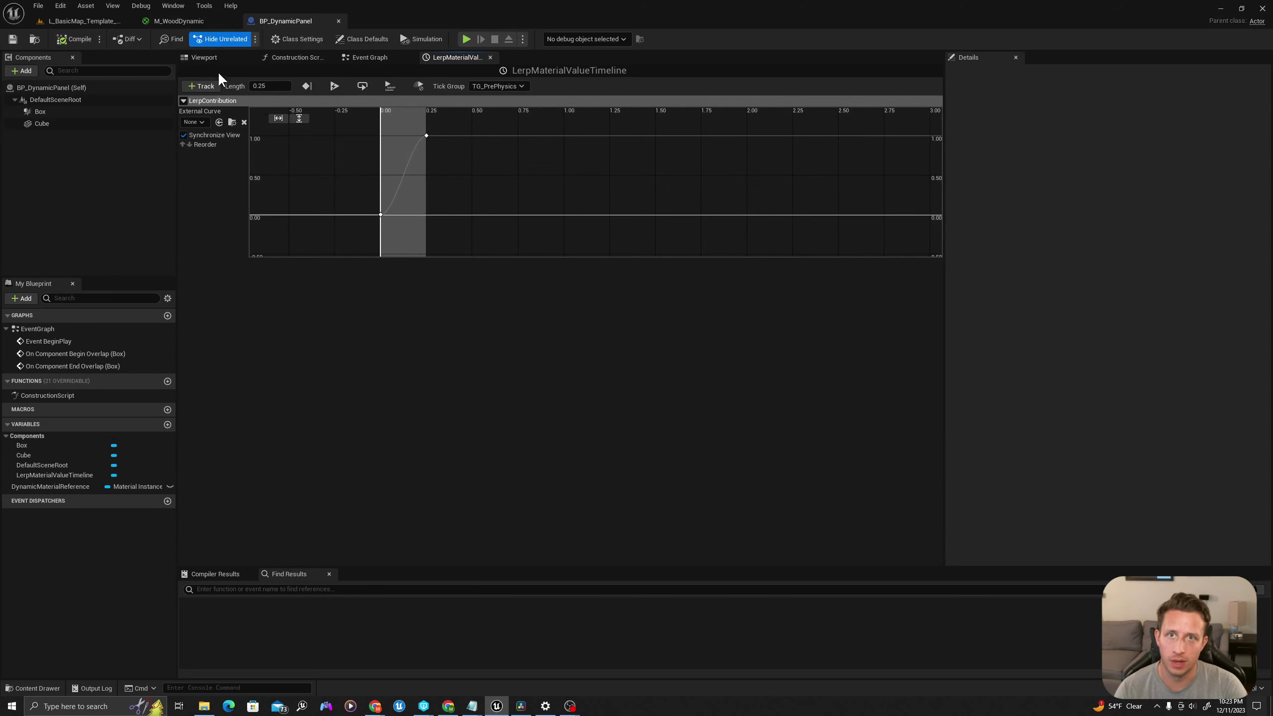
Review the start and end keys of the timeline's LerpContribution curve, starting from and returning to the Event Graph
click(371, 57)
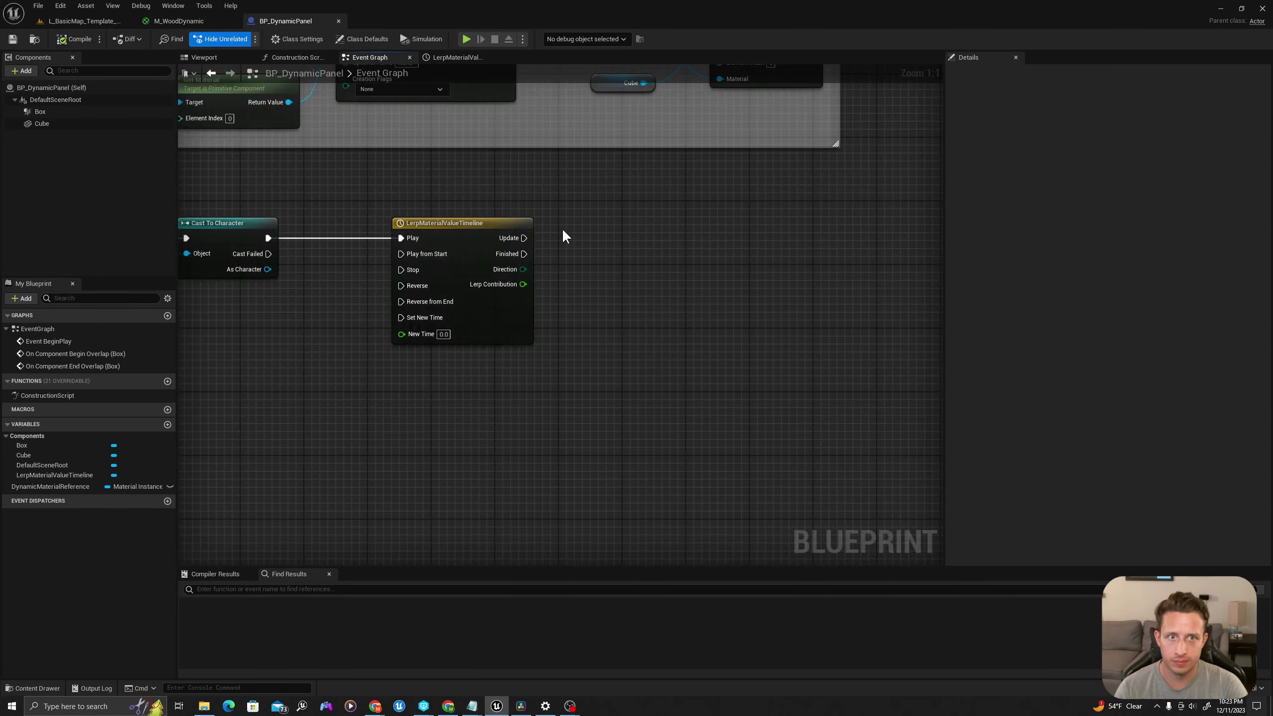
right_drag(563, 233, 372, 200)
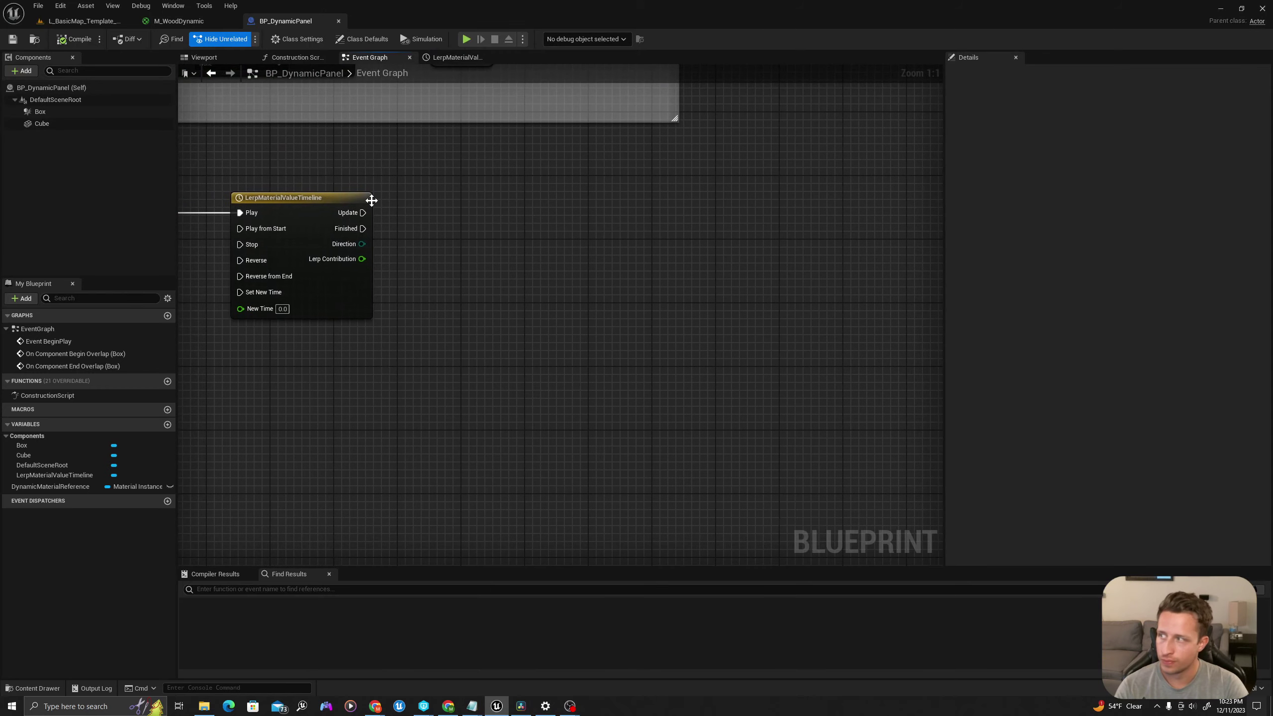
double_click(340, 266)
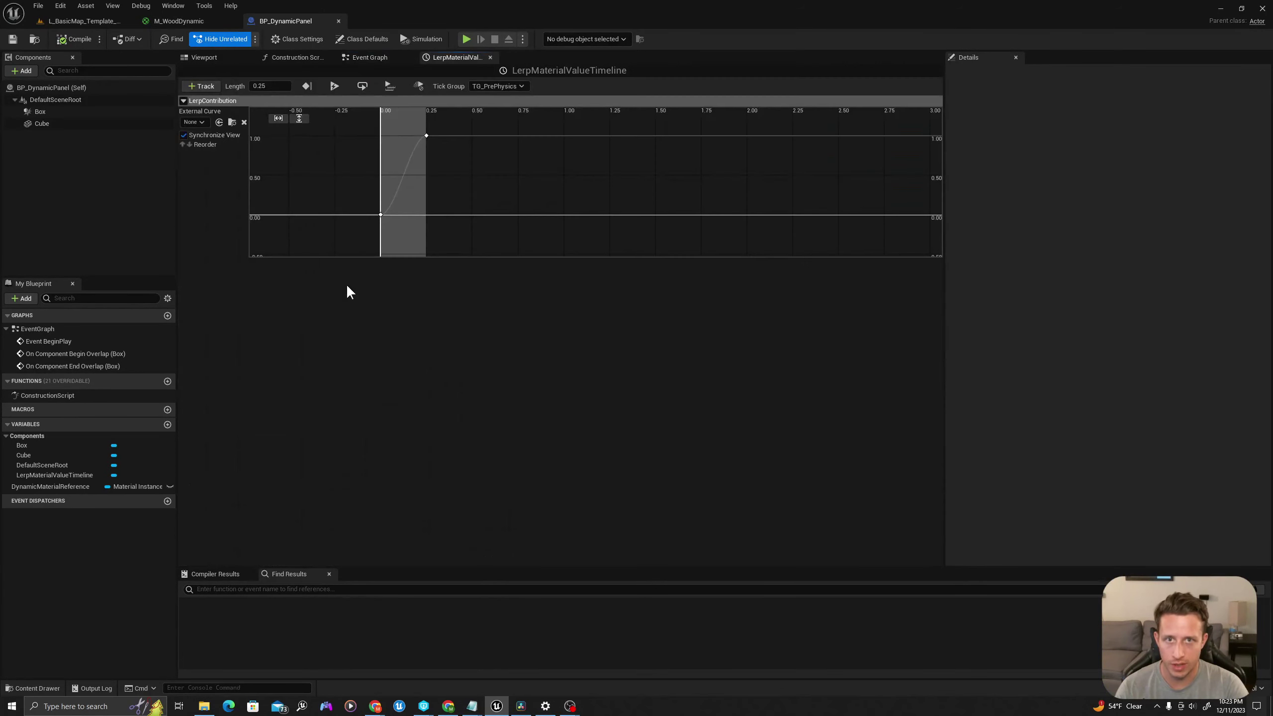
mouse_move(382, 213)
mouse_move(426, 136)
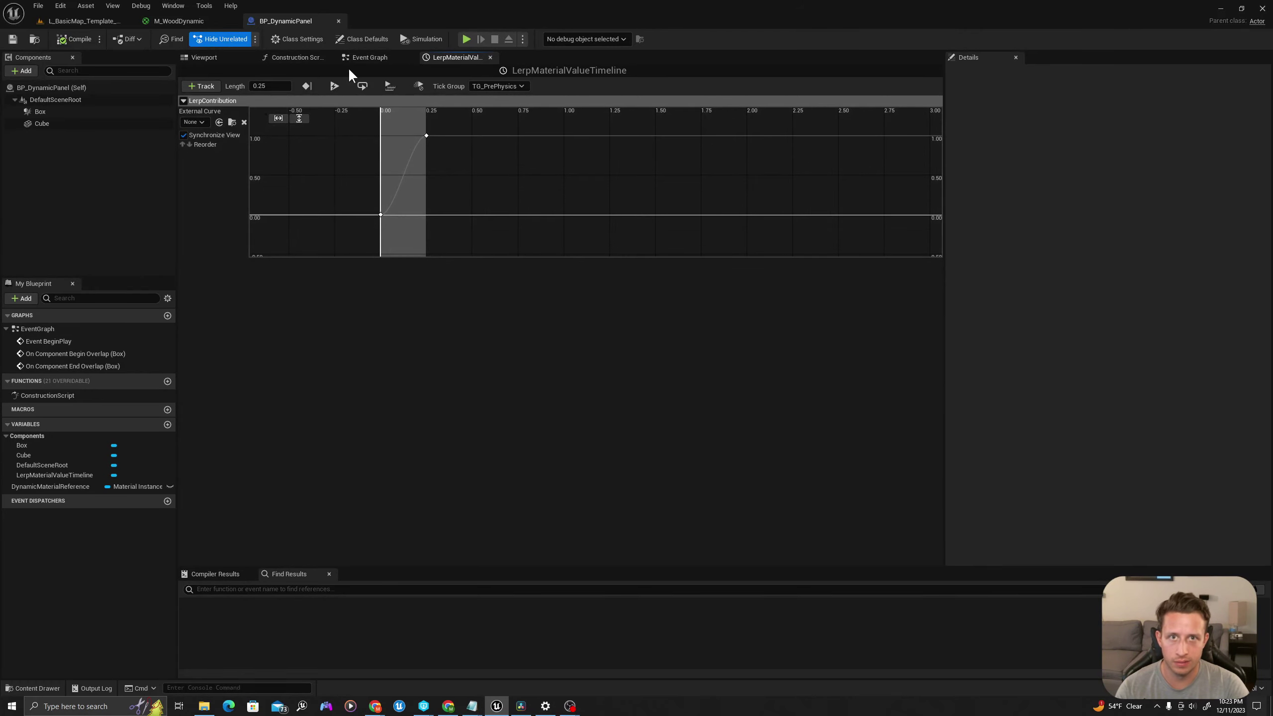
click(368, 57)
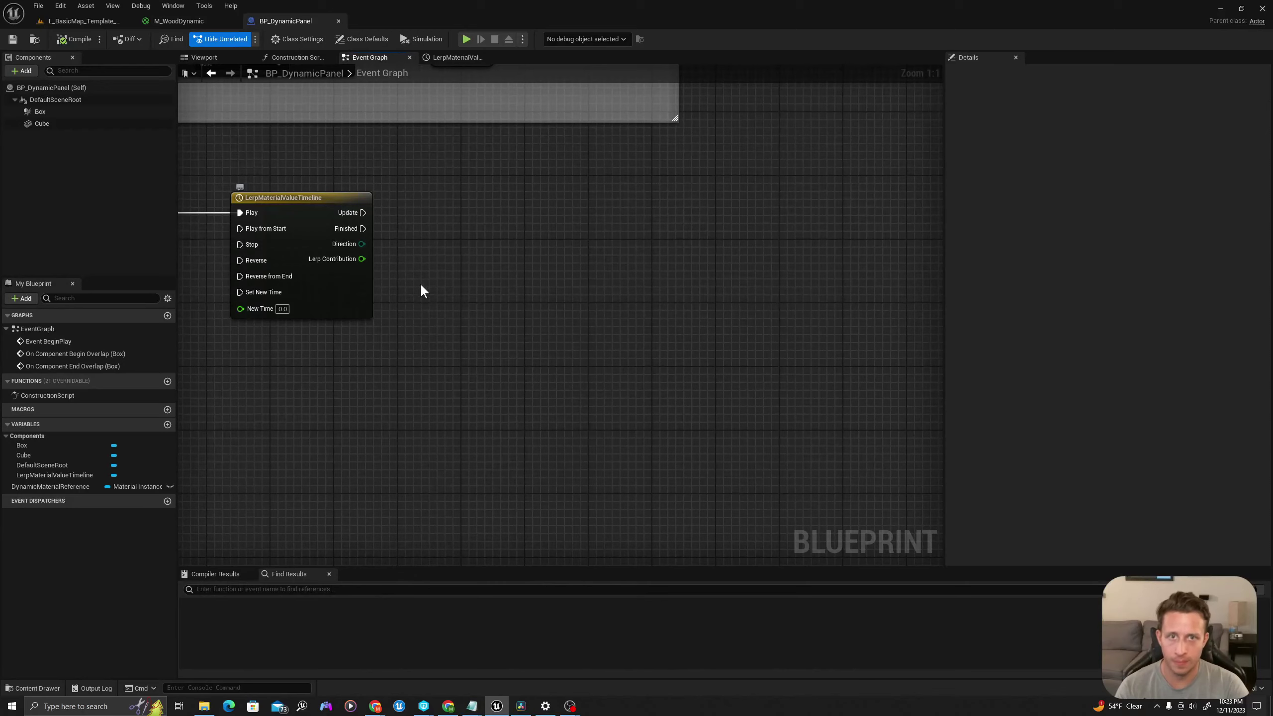
mouse_move(420, 285)
right_down()
mouse_move(411, 267)
mouse_move(427, 266)
right_up()
drag(370, 244, 421, 251)
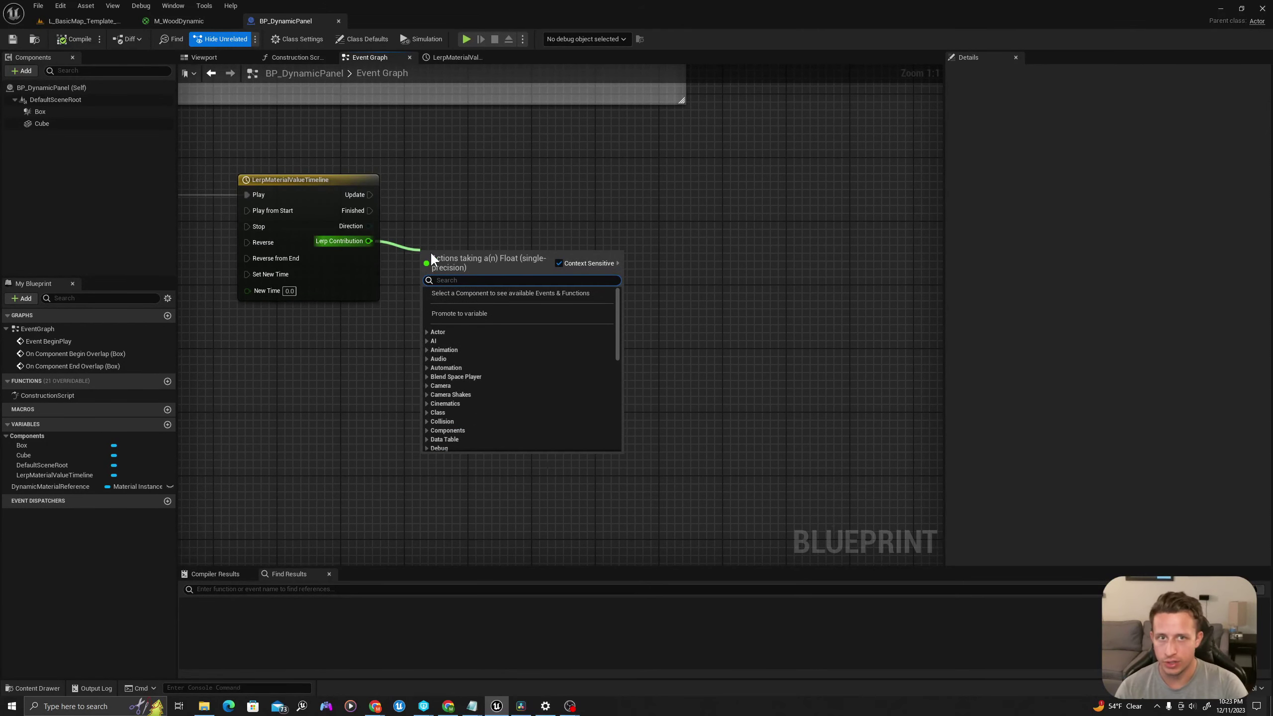
click(440, 245)
right_click(441, 245)
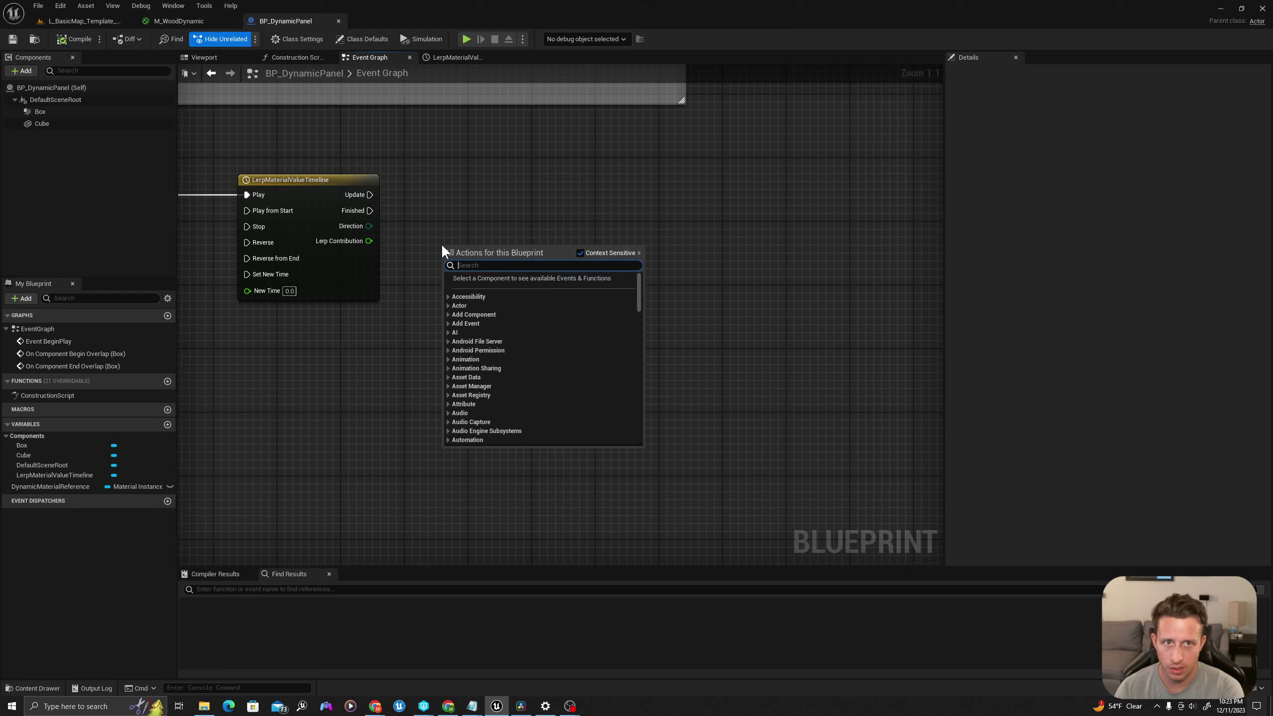
text(linear inter)
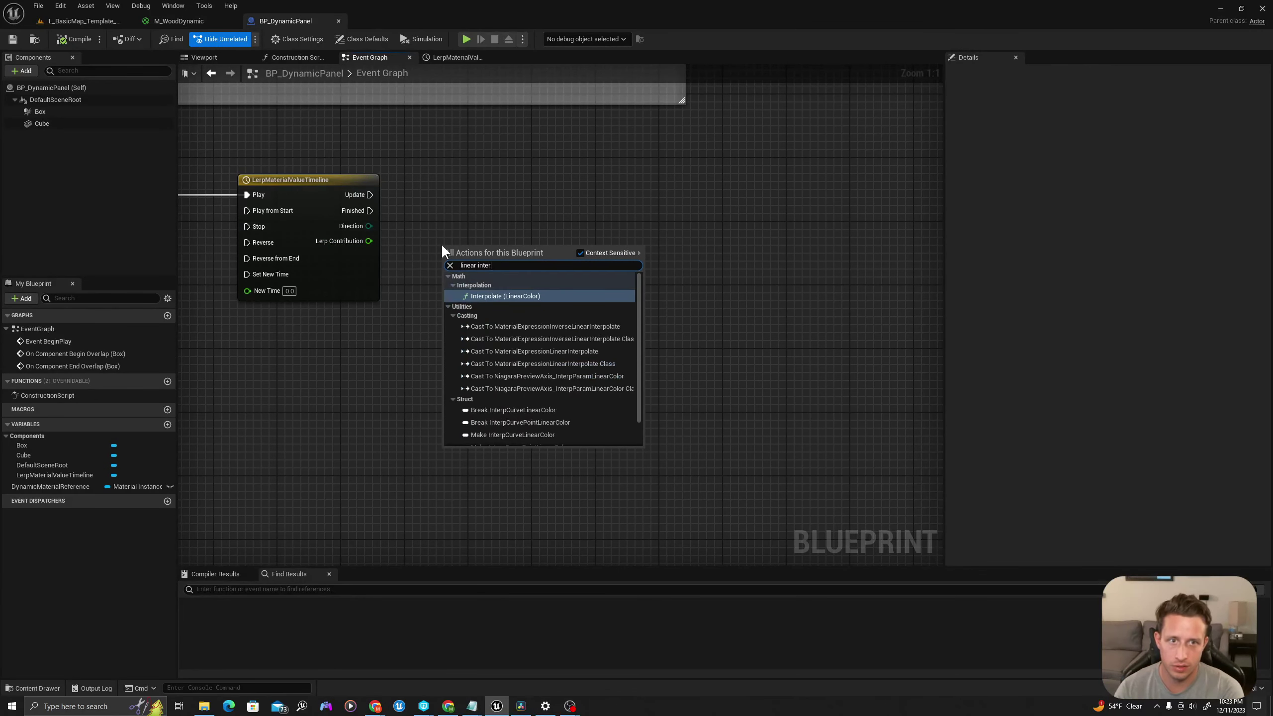
text(po)
key(Escape)
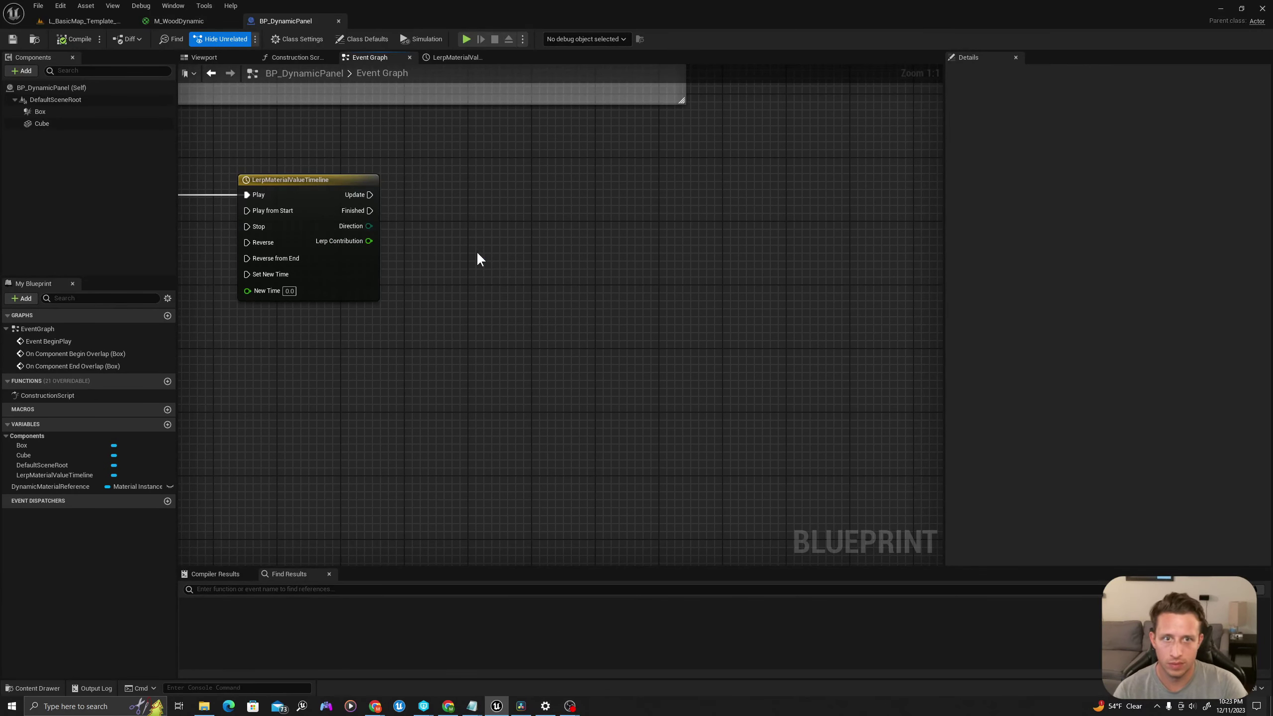
Add a float Lerp node with B set to 1.0 and its Alpha driven by the timeline's Lerp Contribution output
right_click(476, 251)
text(lerp)
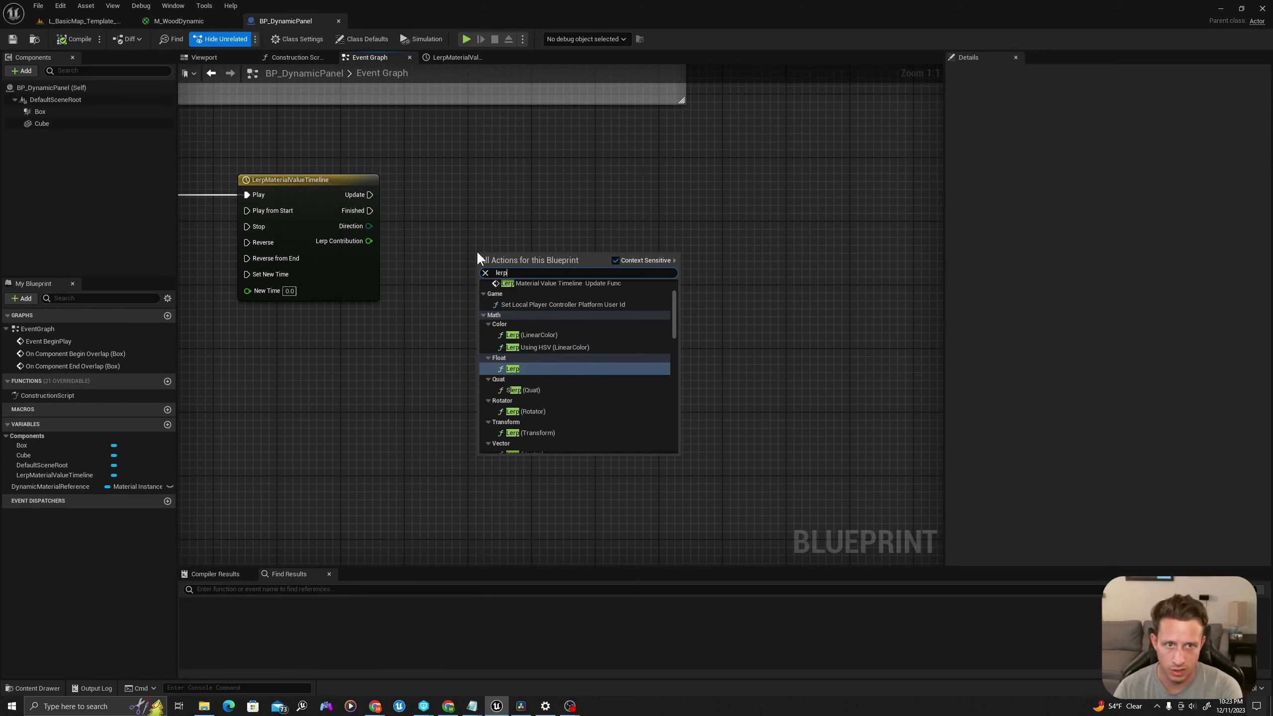
key(Return)
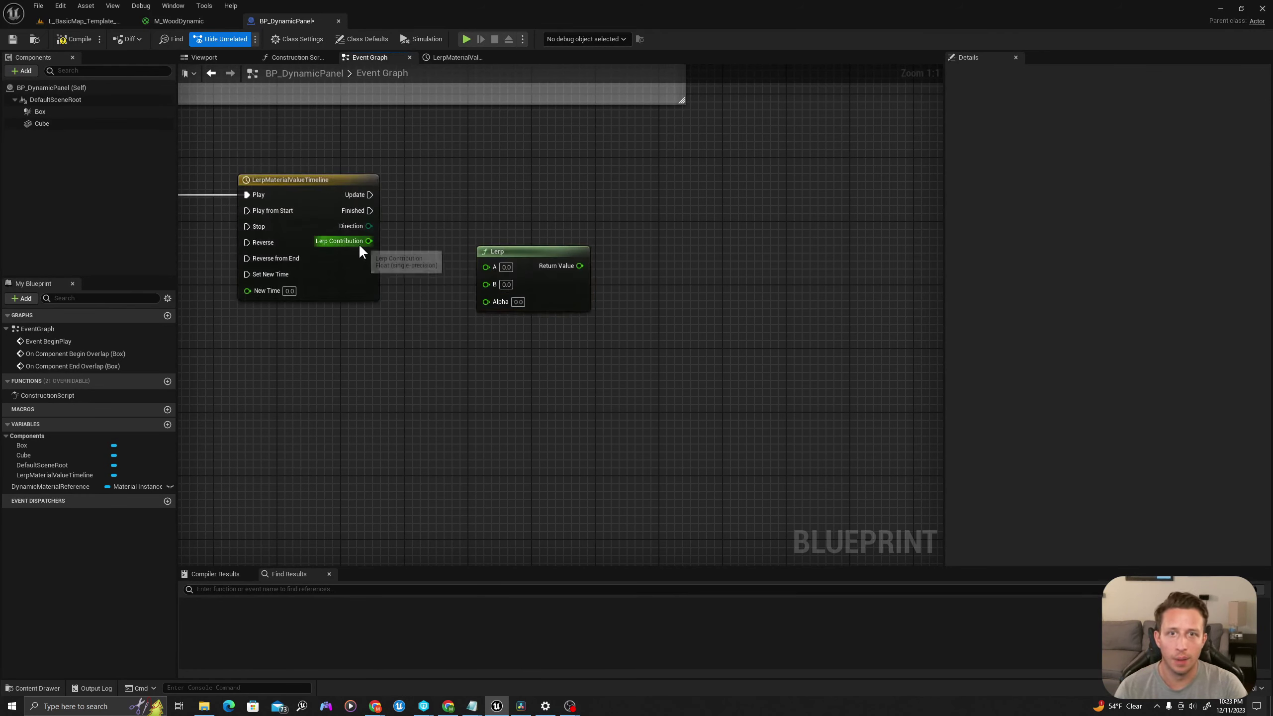
drag(360, 245, 496, 302)
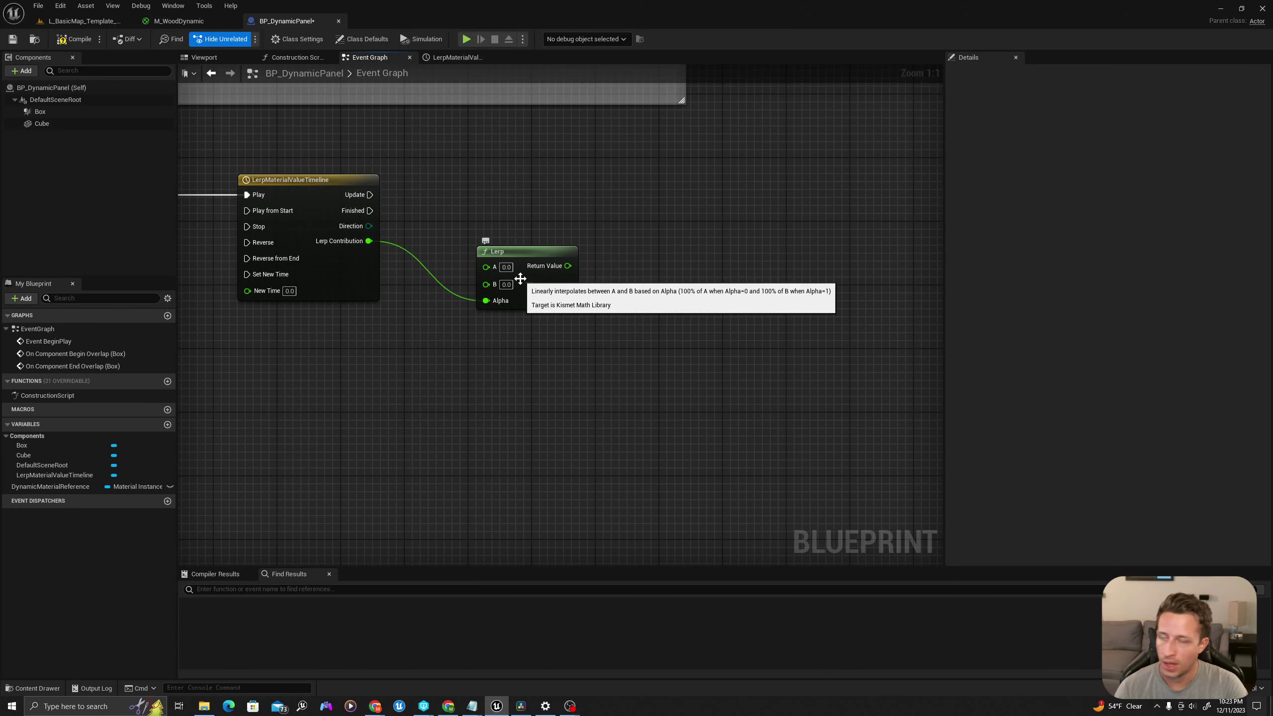
click(507, 285)
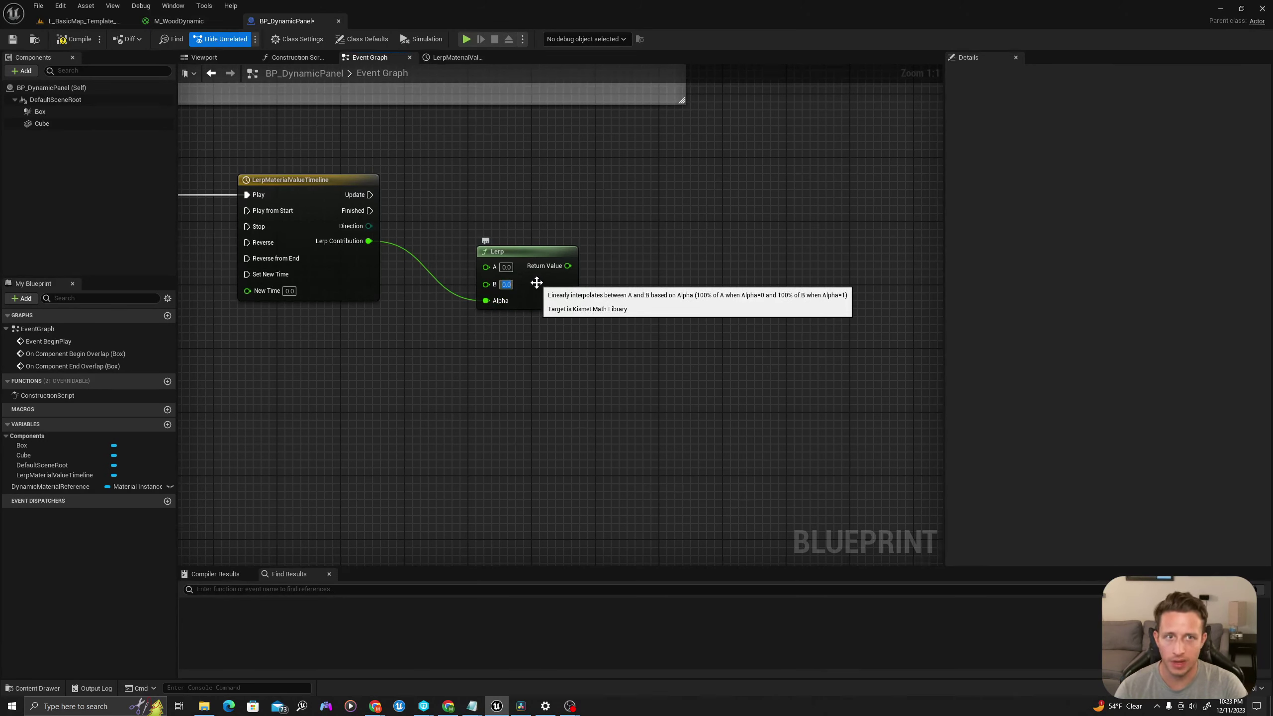
text(1)
mouse_move(678, 270)
right_down()
mouse_move(659, 262)
mouse_move(656, 276)
right_up()
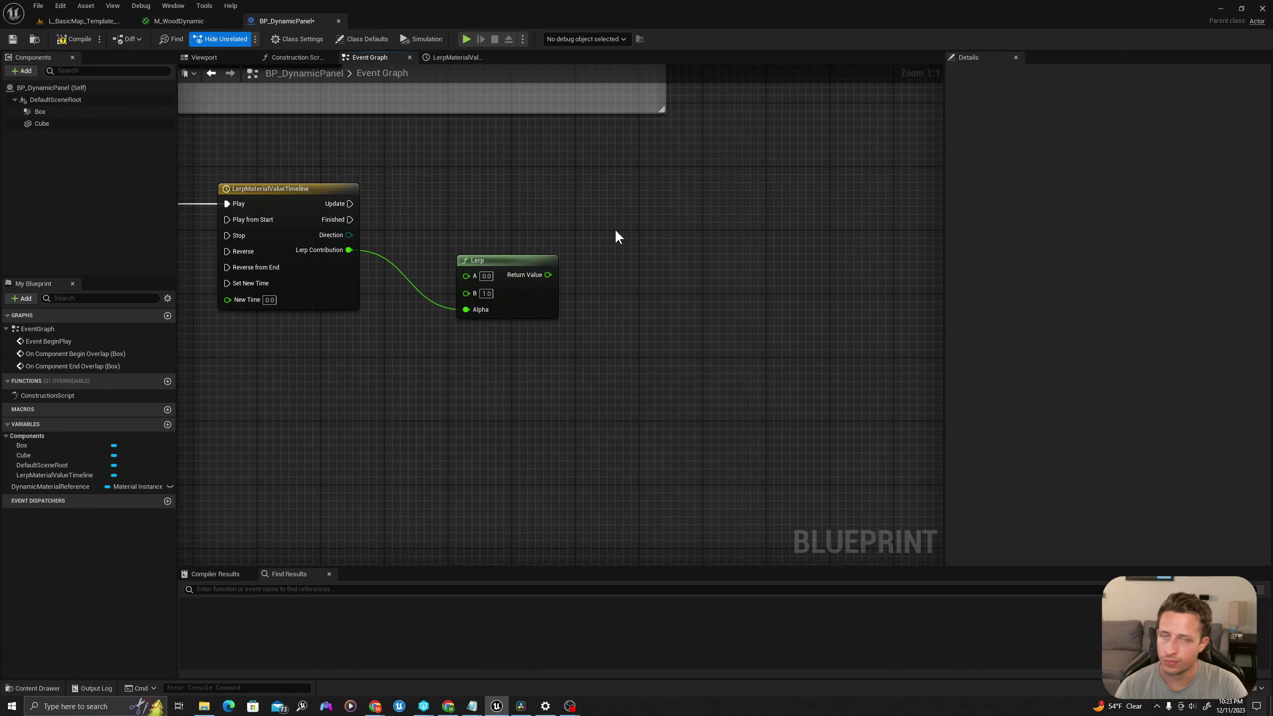
drag(360, 201, 624, 208)
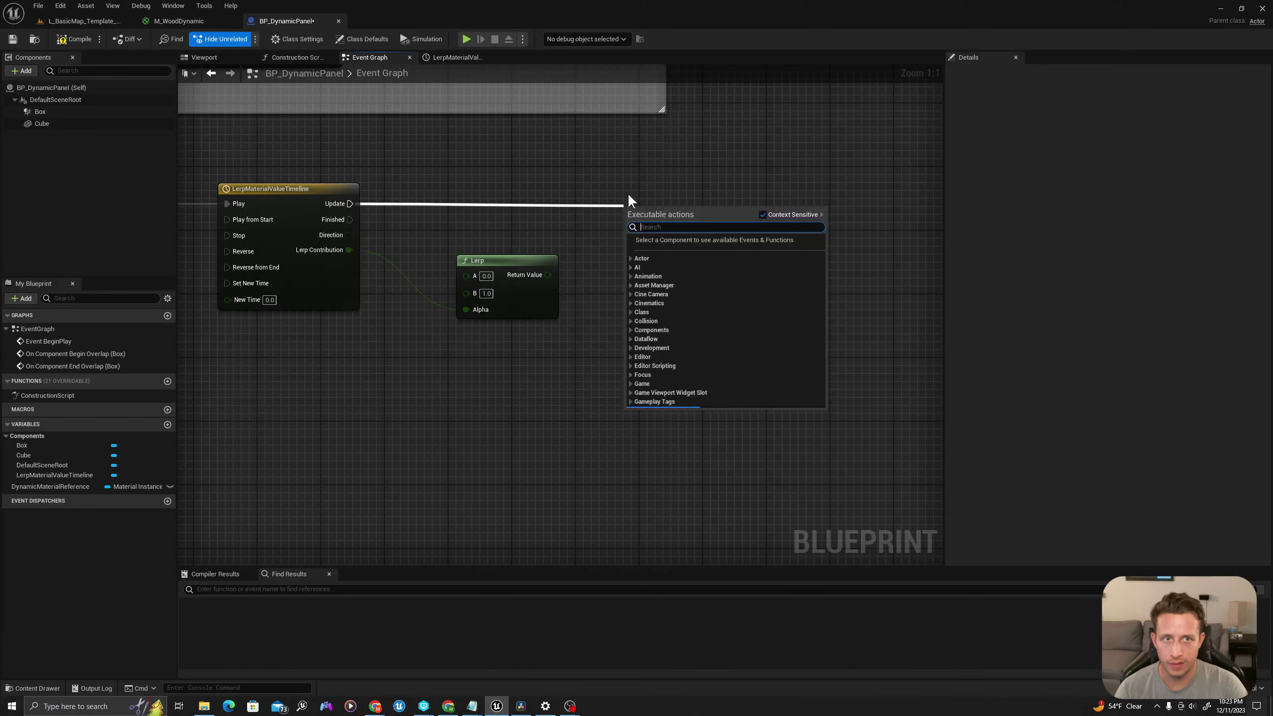
text(set scalara)
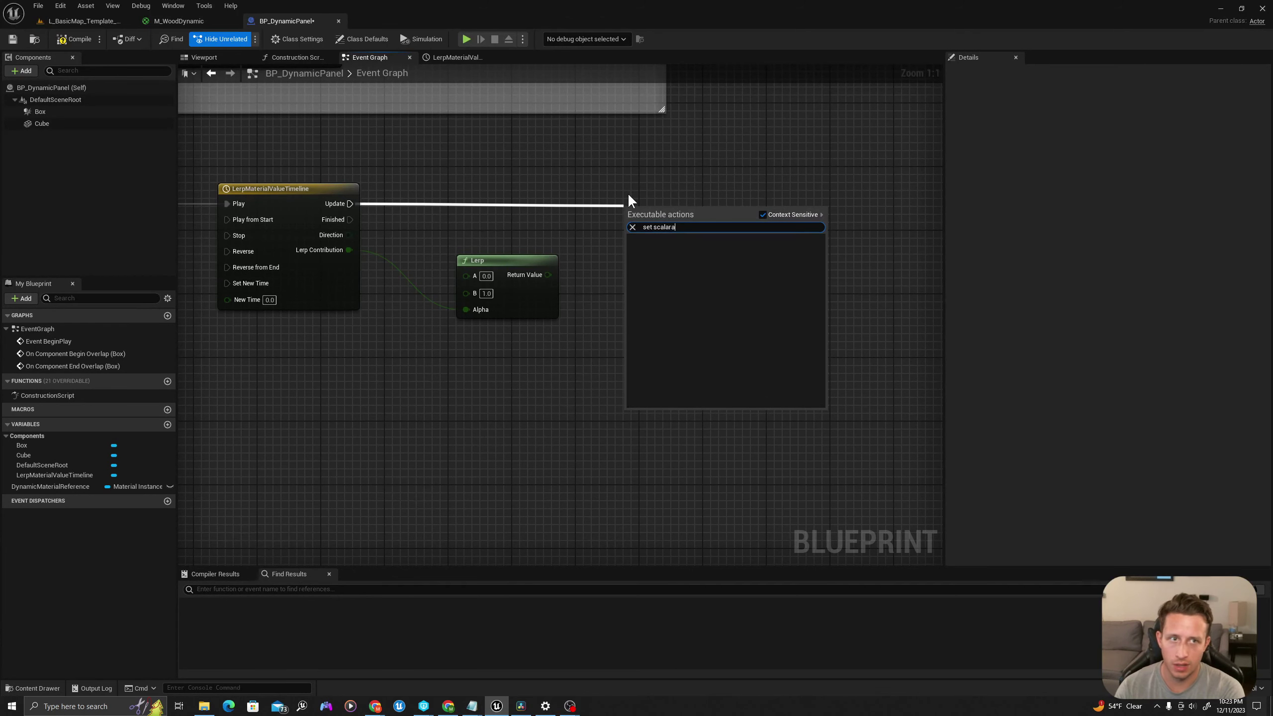
key(BackSpace)
key(BackSpace)
text(param)
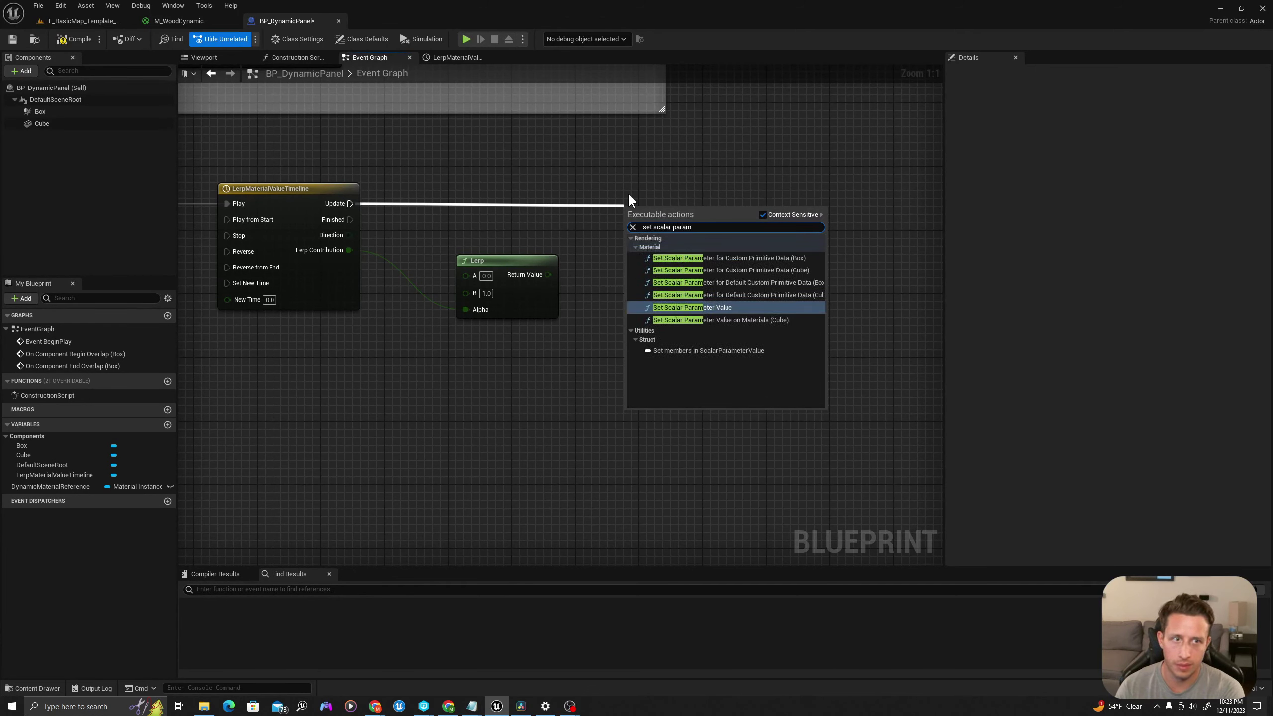
key(Return)
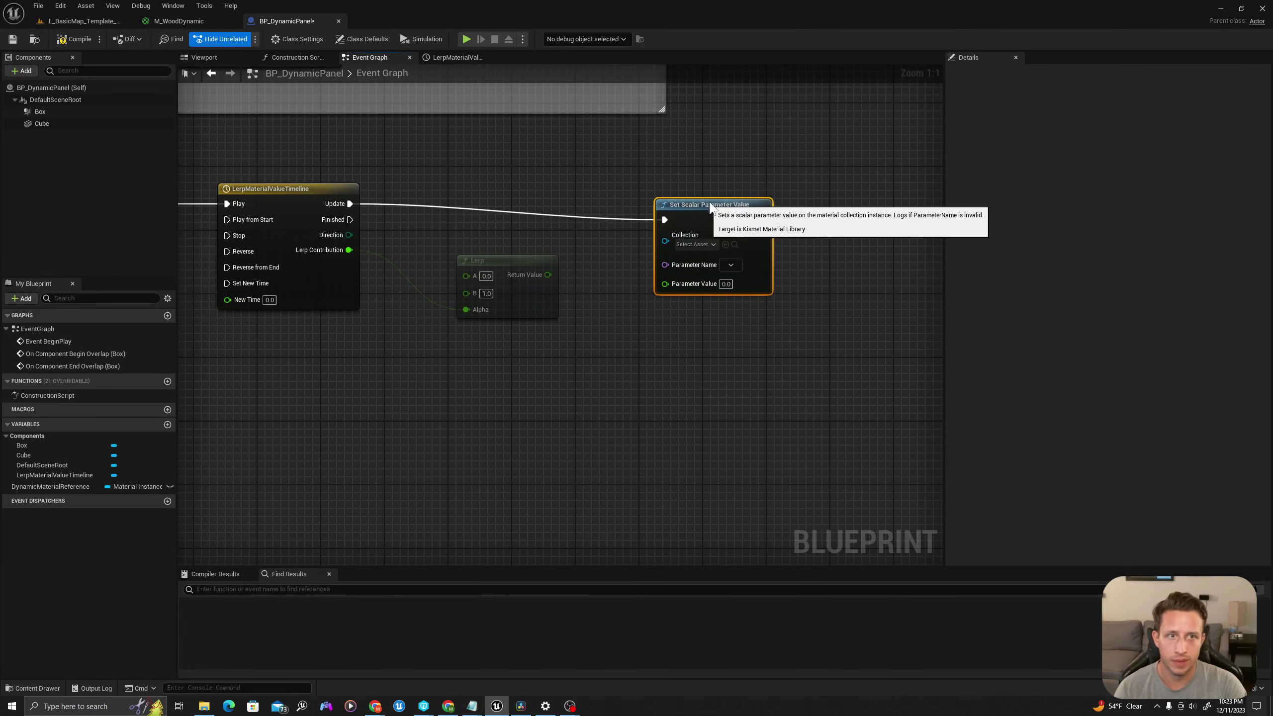
key(Delete)
Place a getter for the DynamicMaterialReference variable and add a Set Scalar Parameter Value node targeting it
drag(51, 486, 592, 239)
click(615, 250)
drag(674, 241, 730, 196)
text(set sclara)
key(BackSpace)
key(BackSpace)
key(BackSpace)
key(BackSpace)
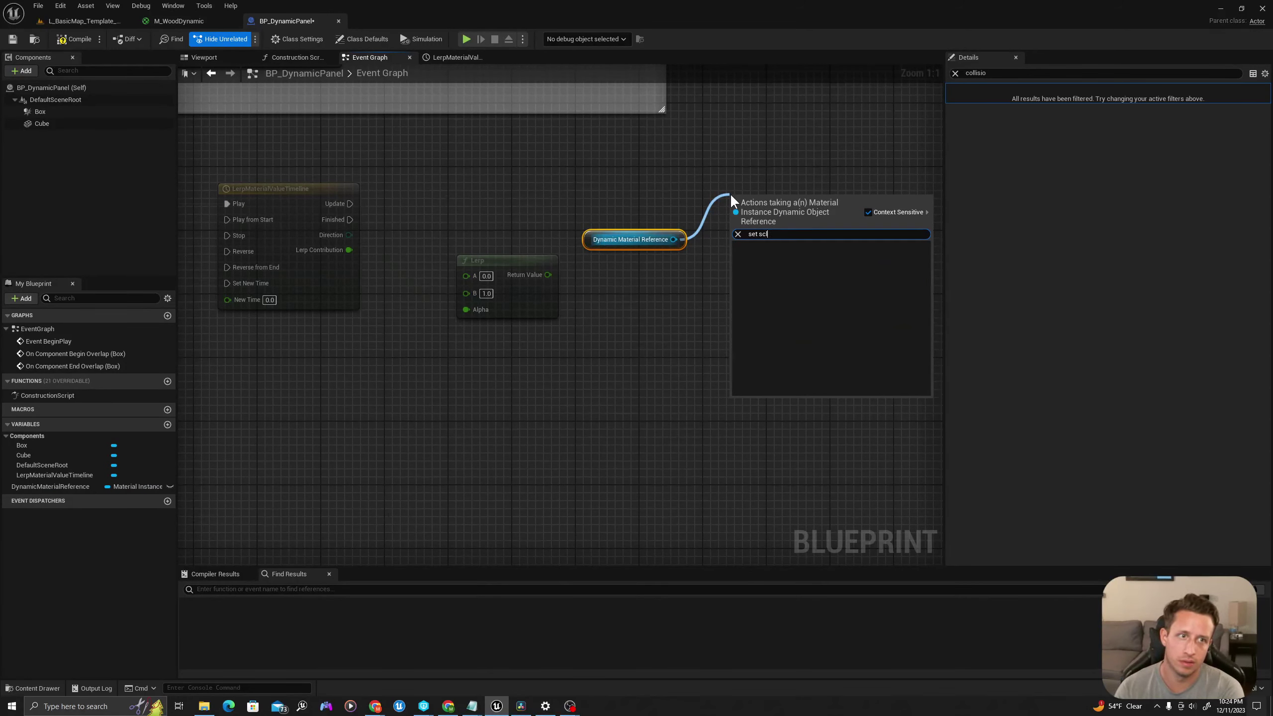
text(alar)
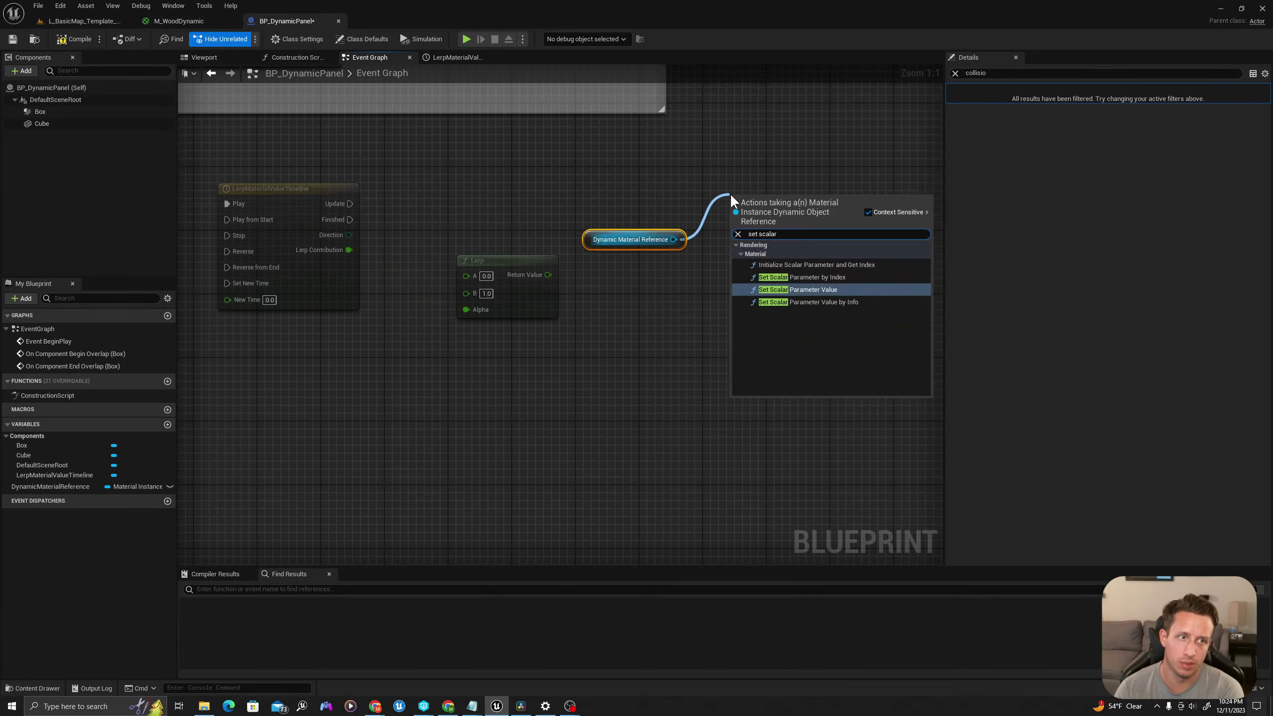
key(Return)
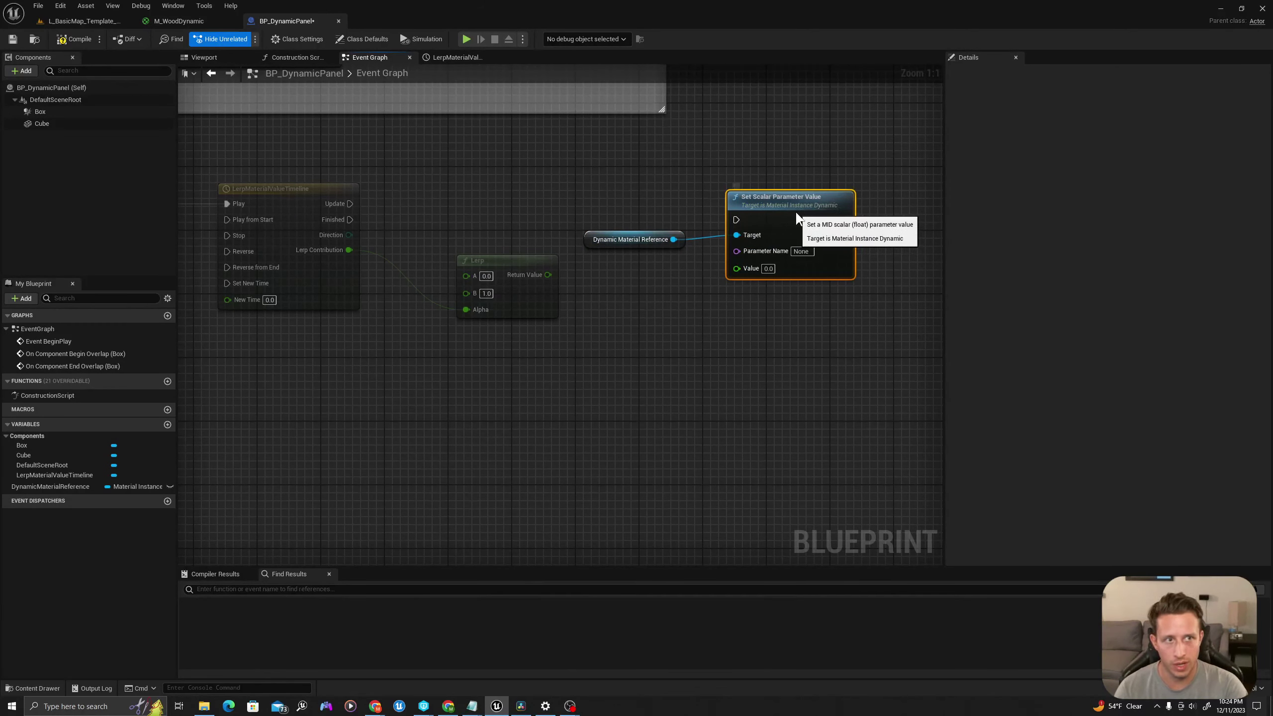
Connect the timeline's Update to the Set Scalar Parameter Value node and feed the Lerp's Return Value into its Value input
drag(349, 204, 801, 205)
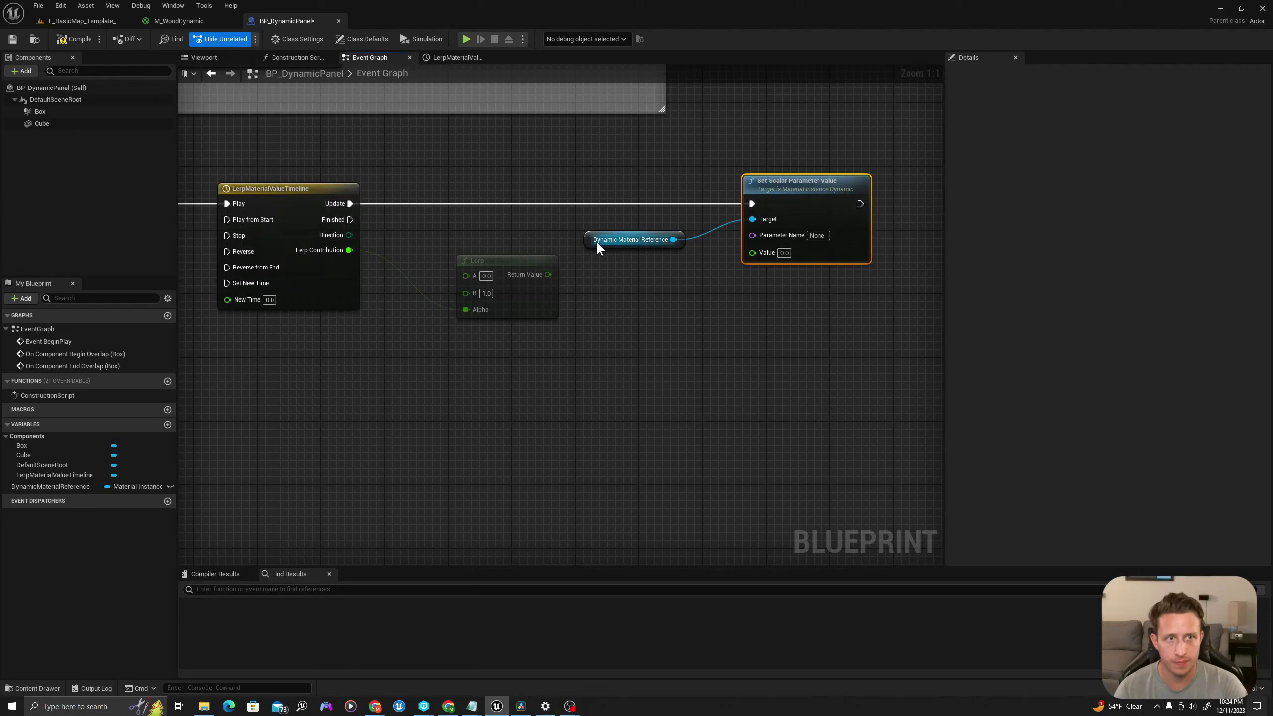
drag(596, 240, 628, 223)
drag(548, 275, 753, 253)
drag(541, 302, 529, 348)
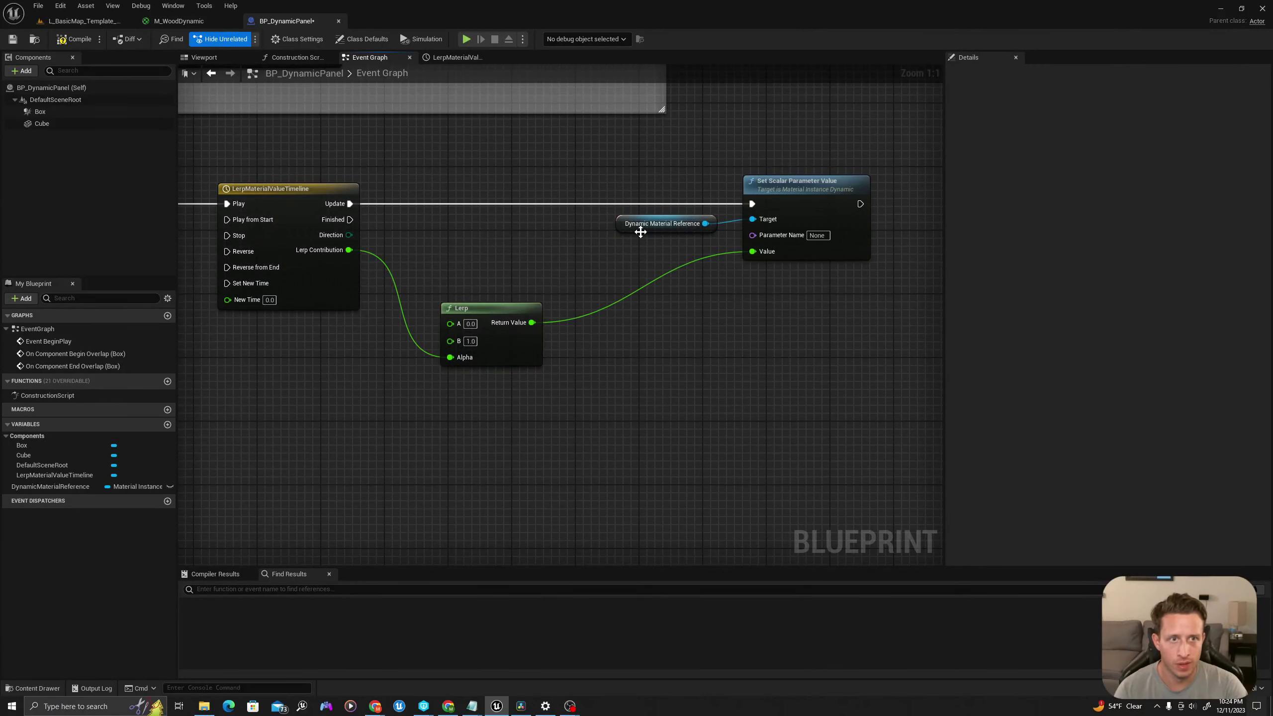
Promote the node's Parameter Name input to a variable with its default name, make it instance editable, and compile the blueprint
drag(753, 235, 616, 249)
click(634, 306)
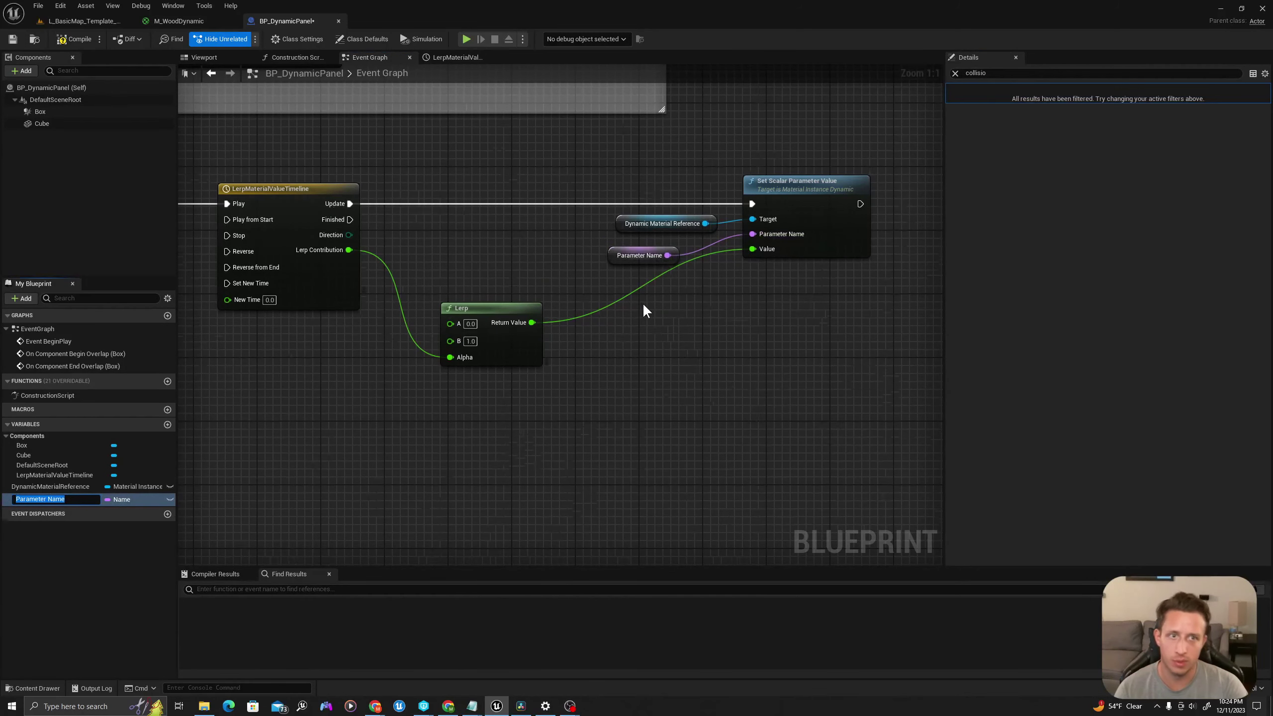
click(644, 306)
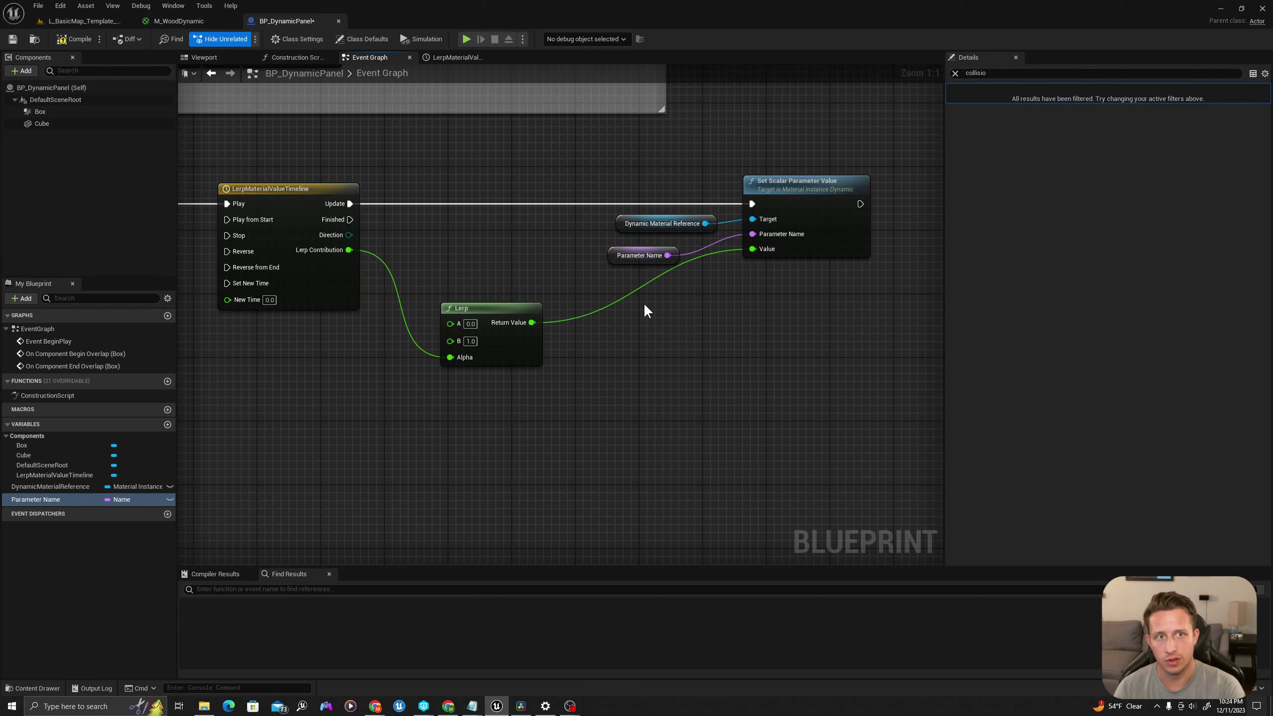
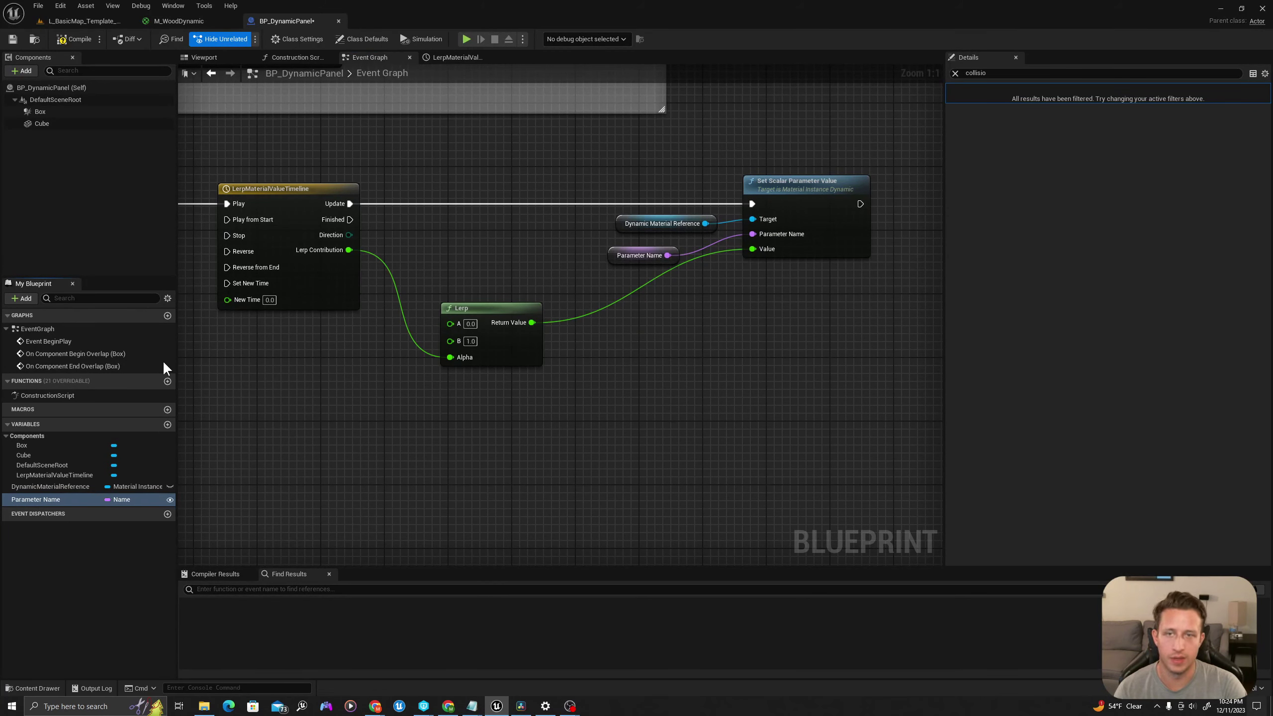
click(75, 39)
right_drag(765, 357, 713, 385)
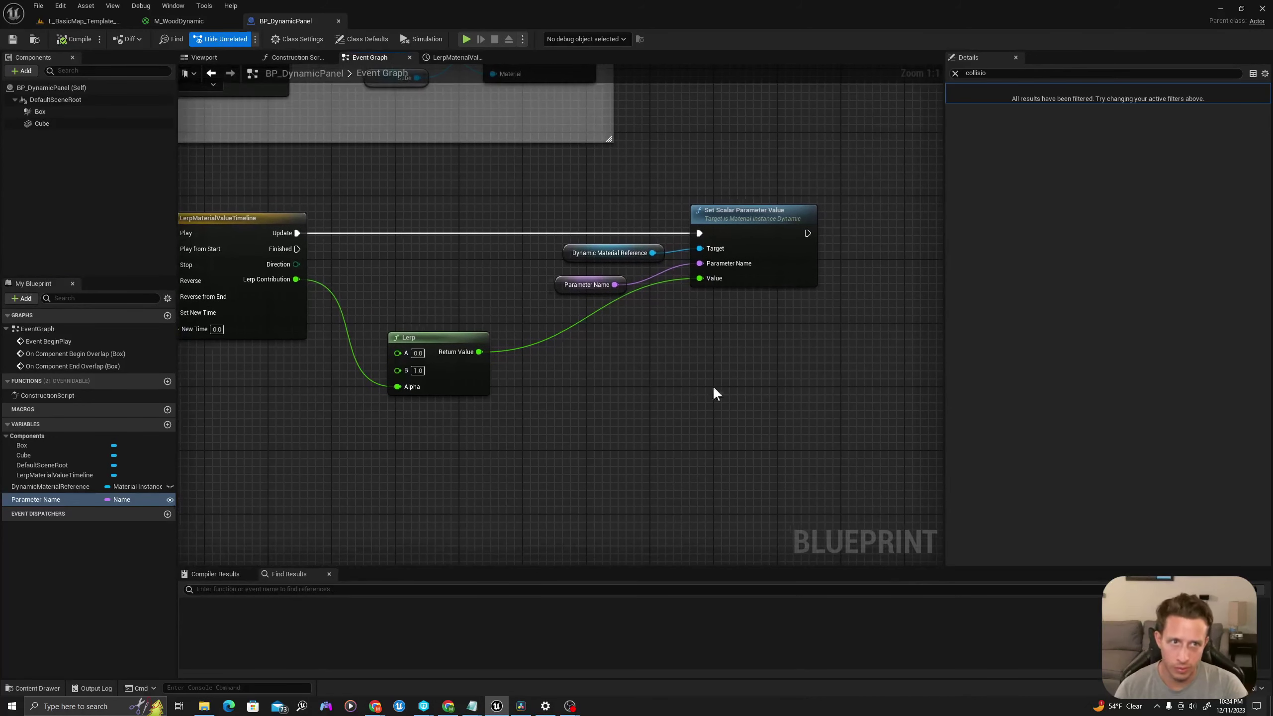
Tidy the Parameter Name getter's position and route the Lerp's Return Value wire through a reroute node below it, compiling the blueprint
drag(562, 281, 604, 287)
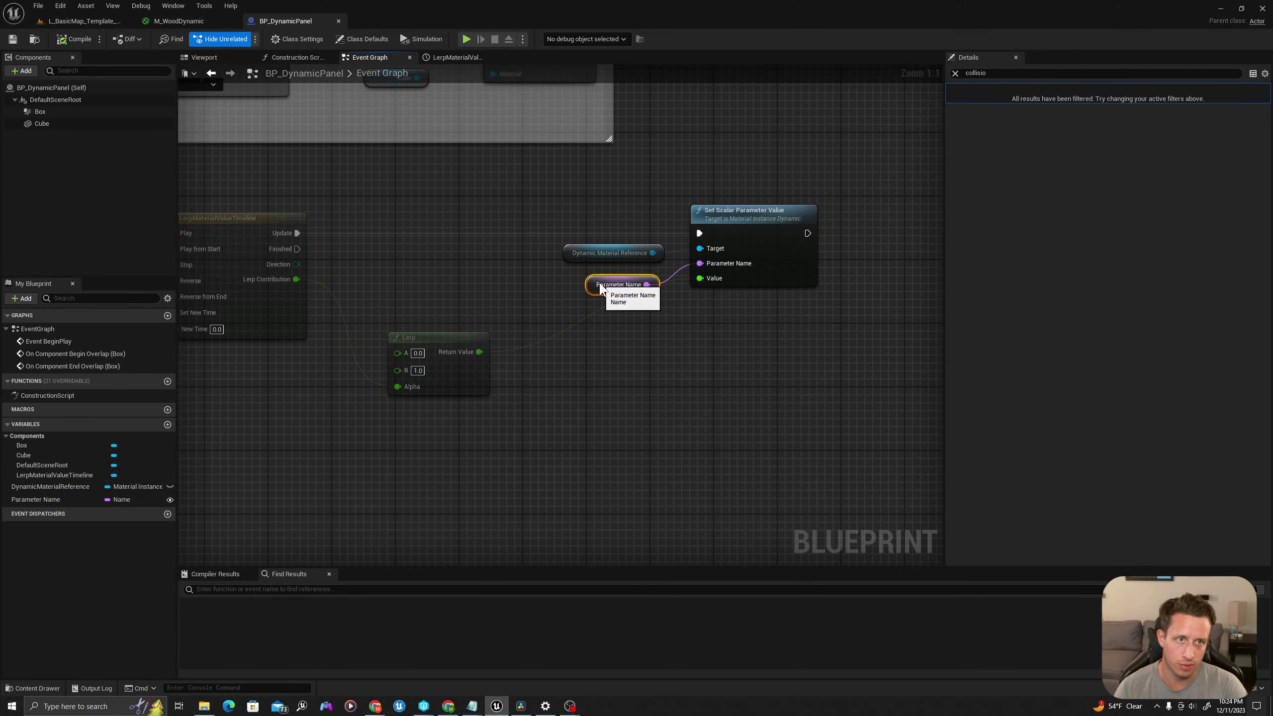
double_click(589, 315)
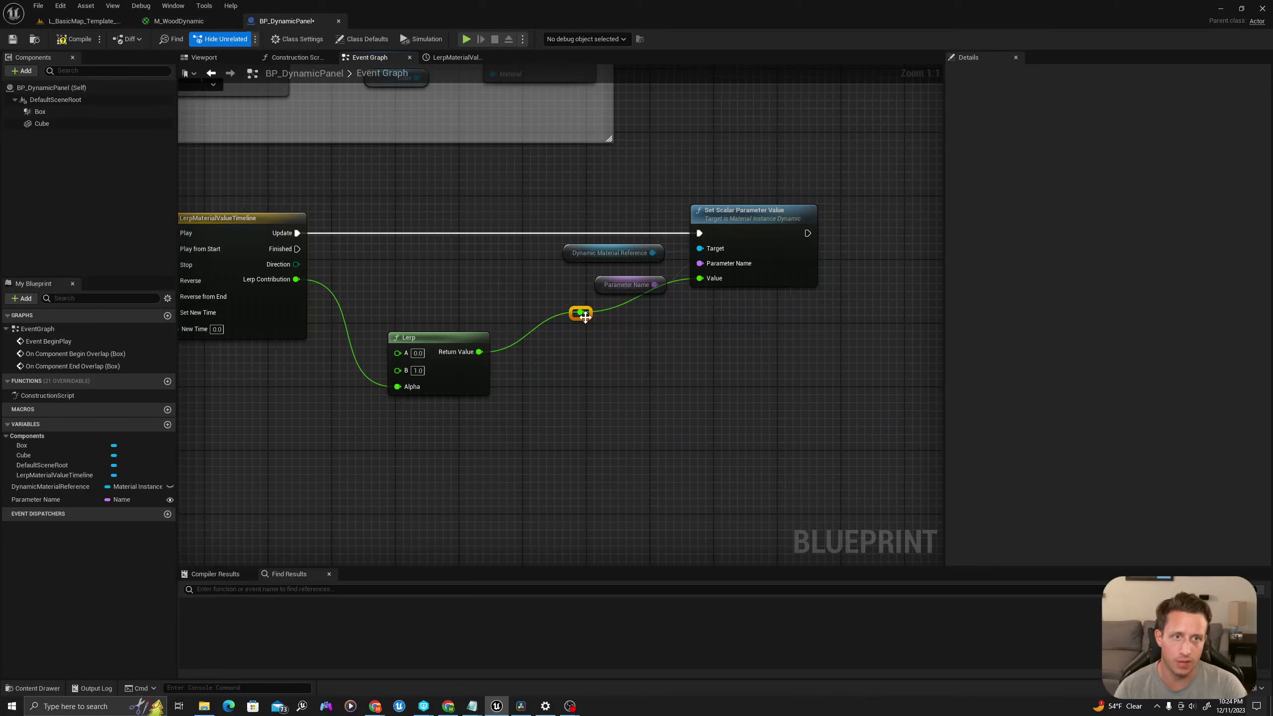
drag(585, 317, 663, 355)
click(685, 385)
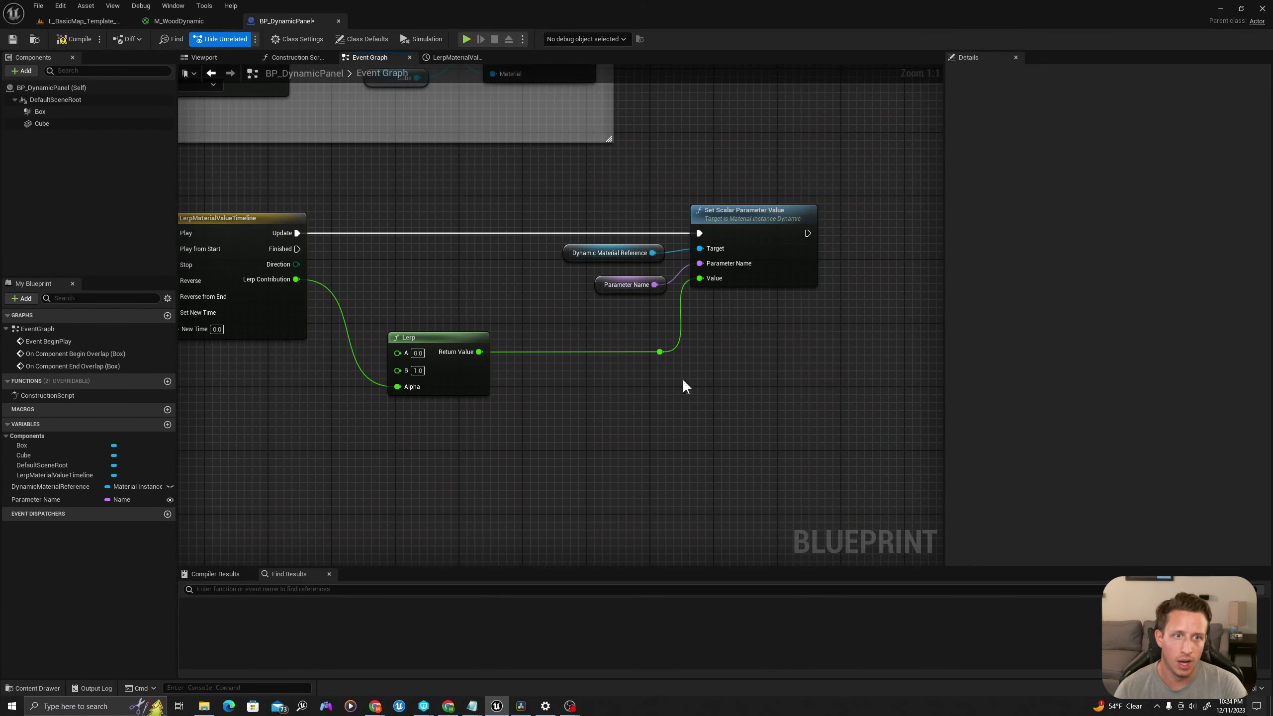
click(607, 290)
right_drag(598, 355, 597, 388)
click(597, 389)
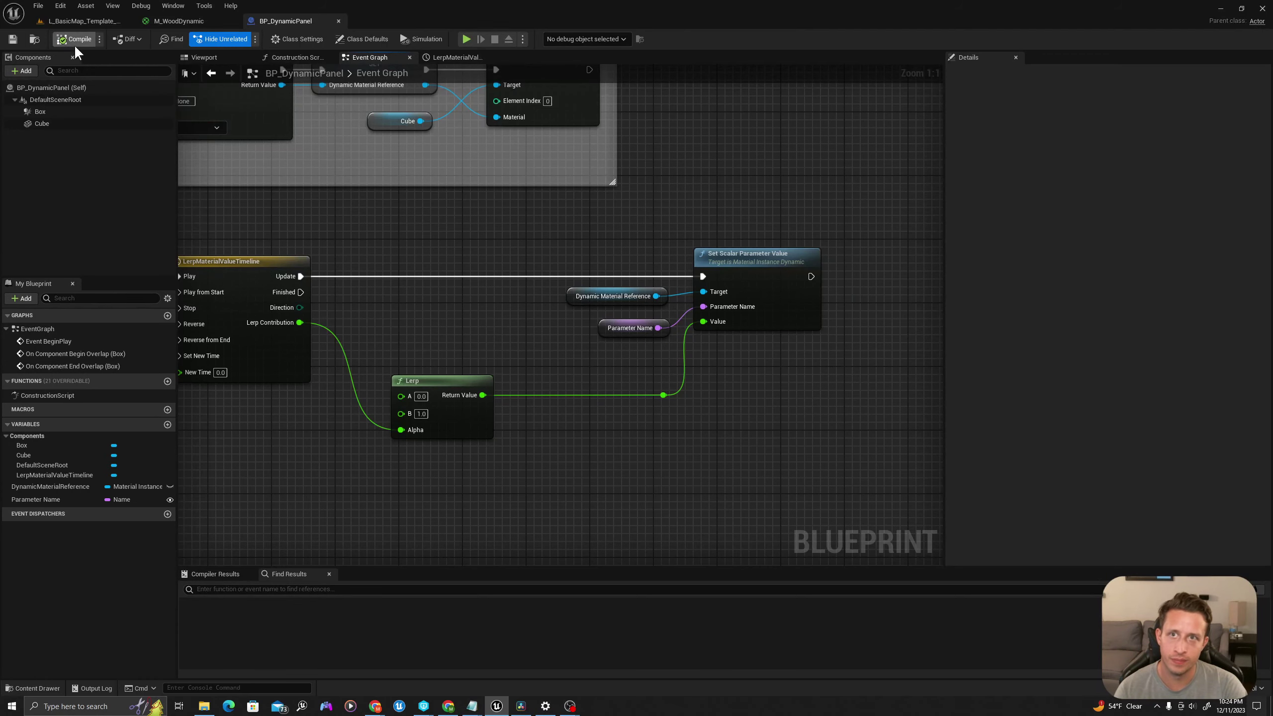
Check the panel in the blueprint viewport and move the On Component End Overlap (Box) event slightly lower in the Event Graph
scroll(882, 233, down, 3)
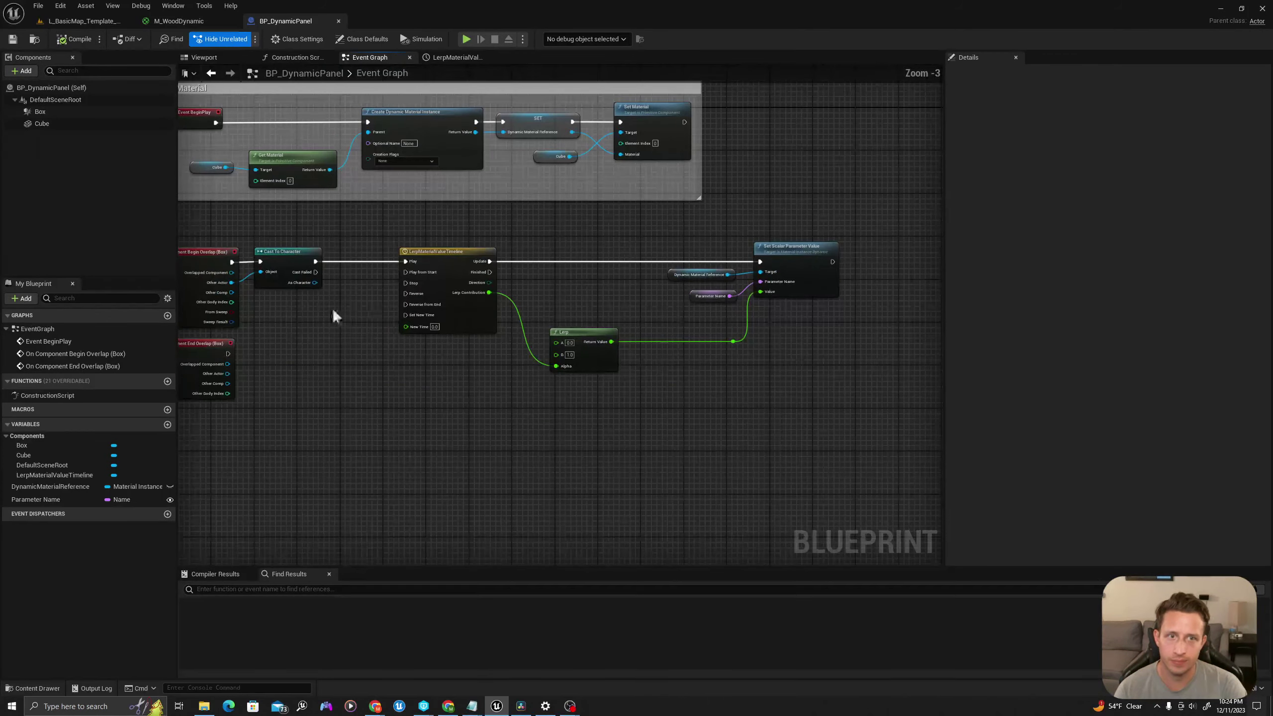
scroll(332, 316, up, 2)
click(321, 331)
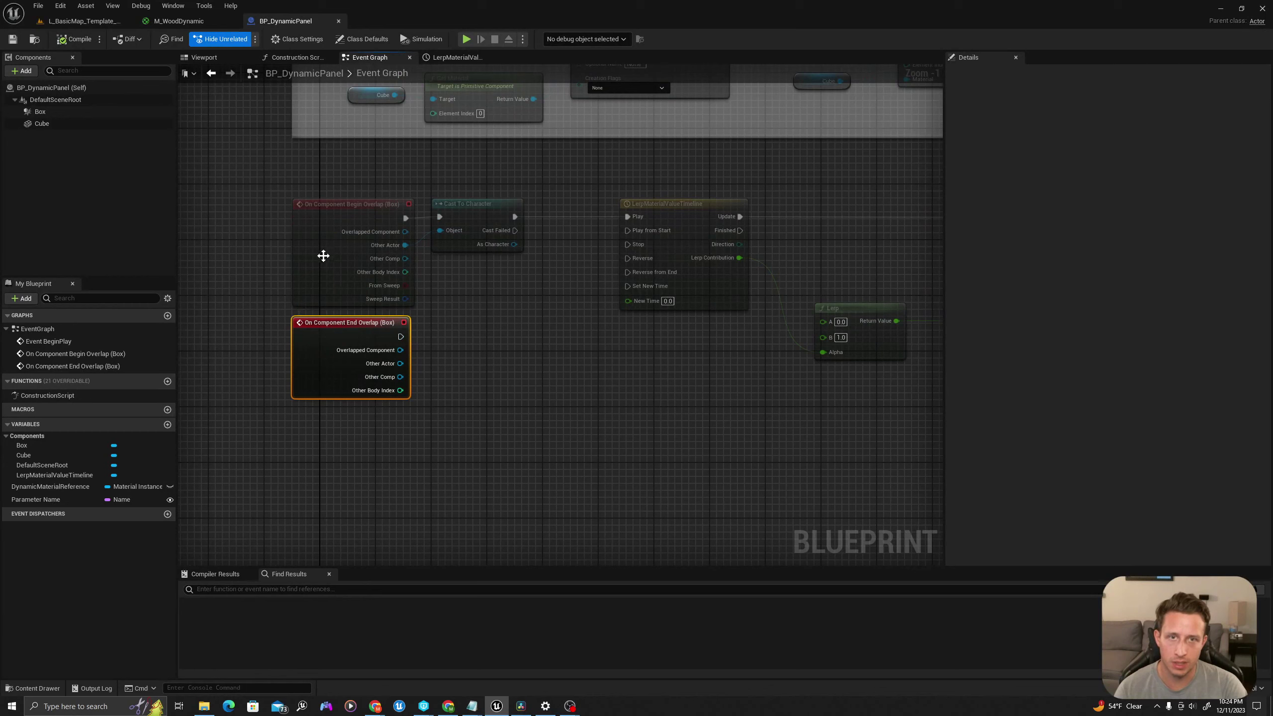
click(204, 57)
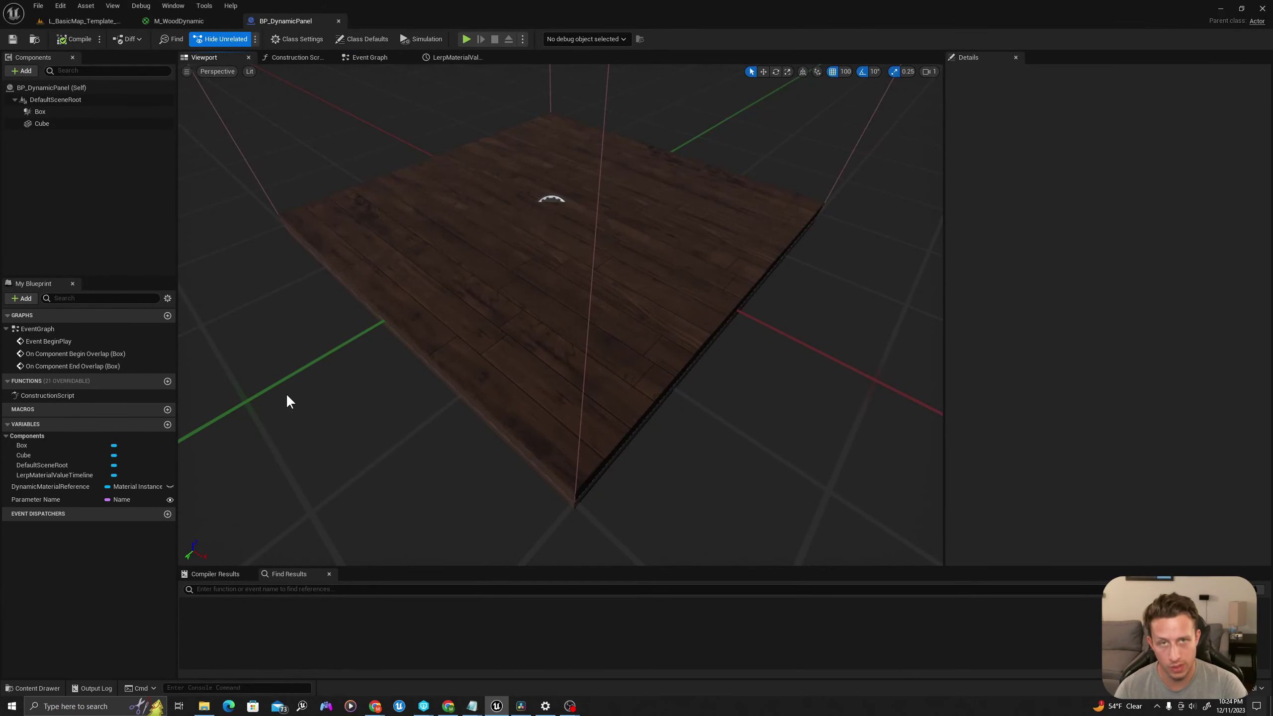
click(361, 56)
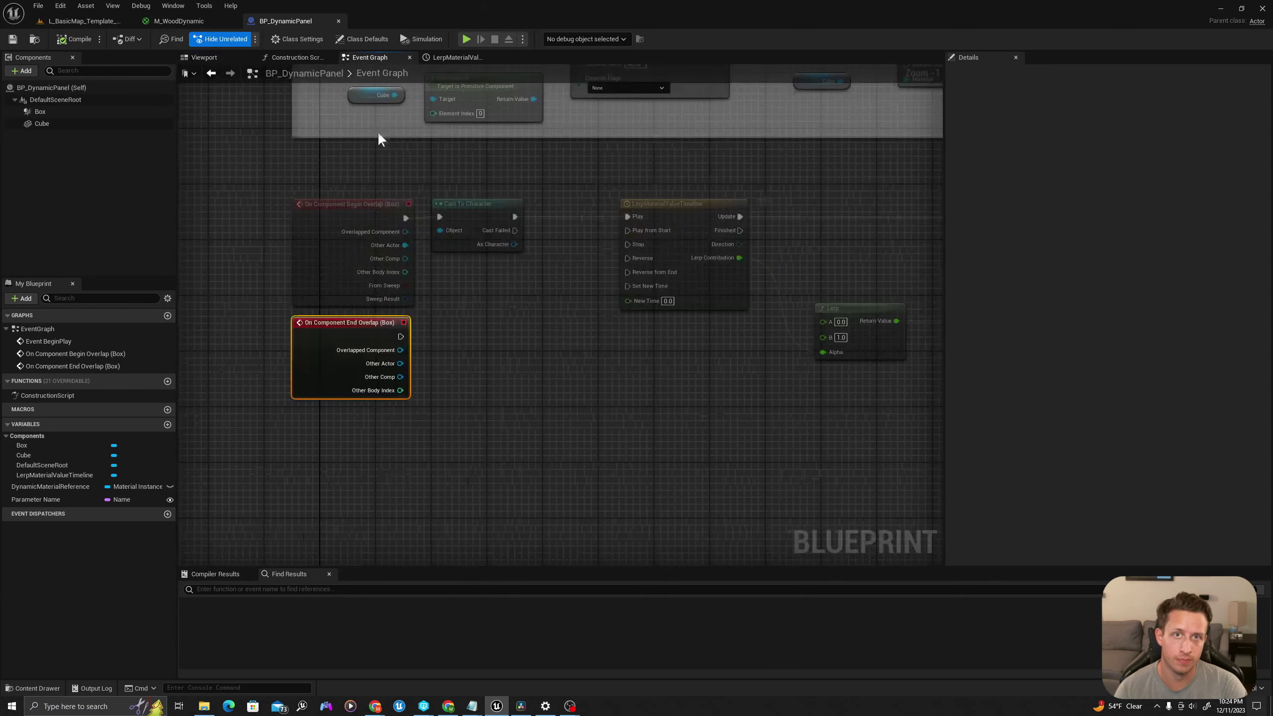
right_drag(440, 337, 418, 328)
click(418, 327)
drag(347, 325, 350, 345)
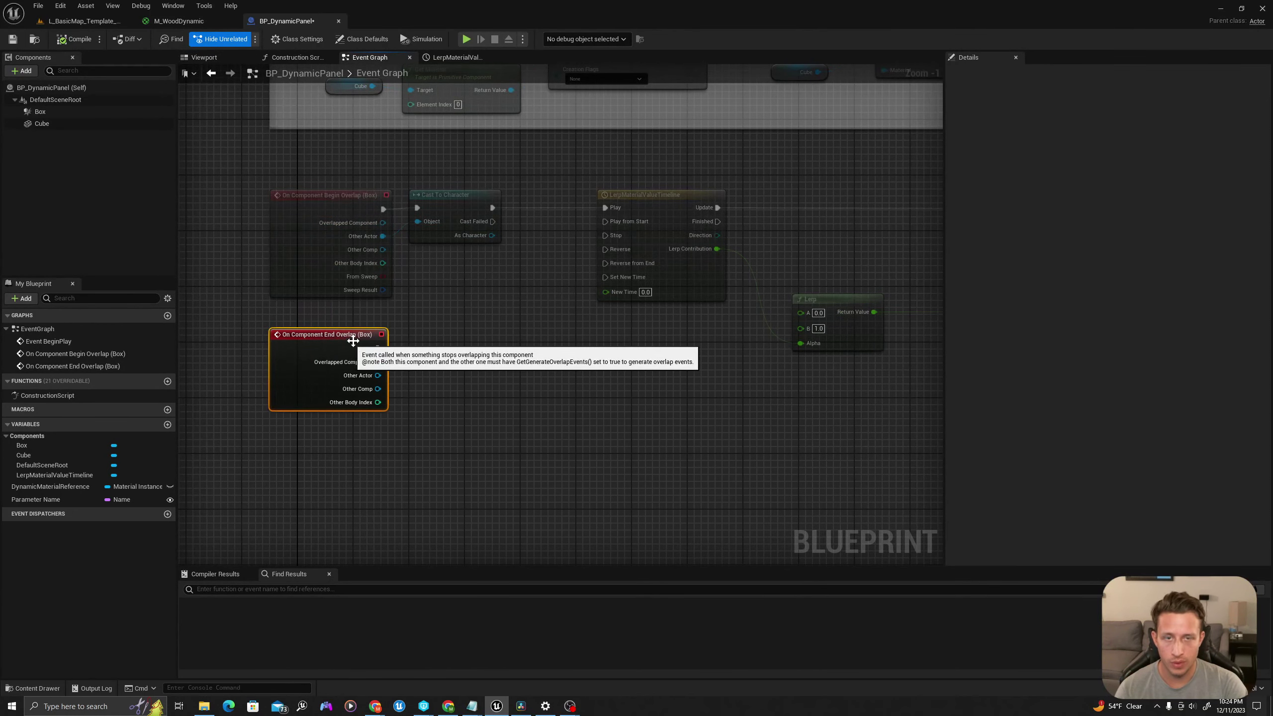
Duplicate the Cast To Character node and connect its execution and Object inputs to the On Component End Overlap event and its Other Actor
click(435, 202)
key(ctrl+c)
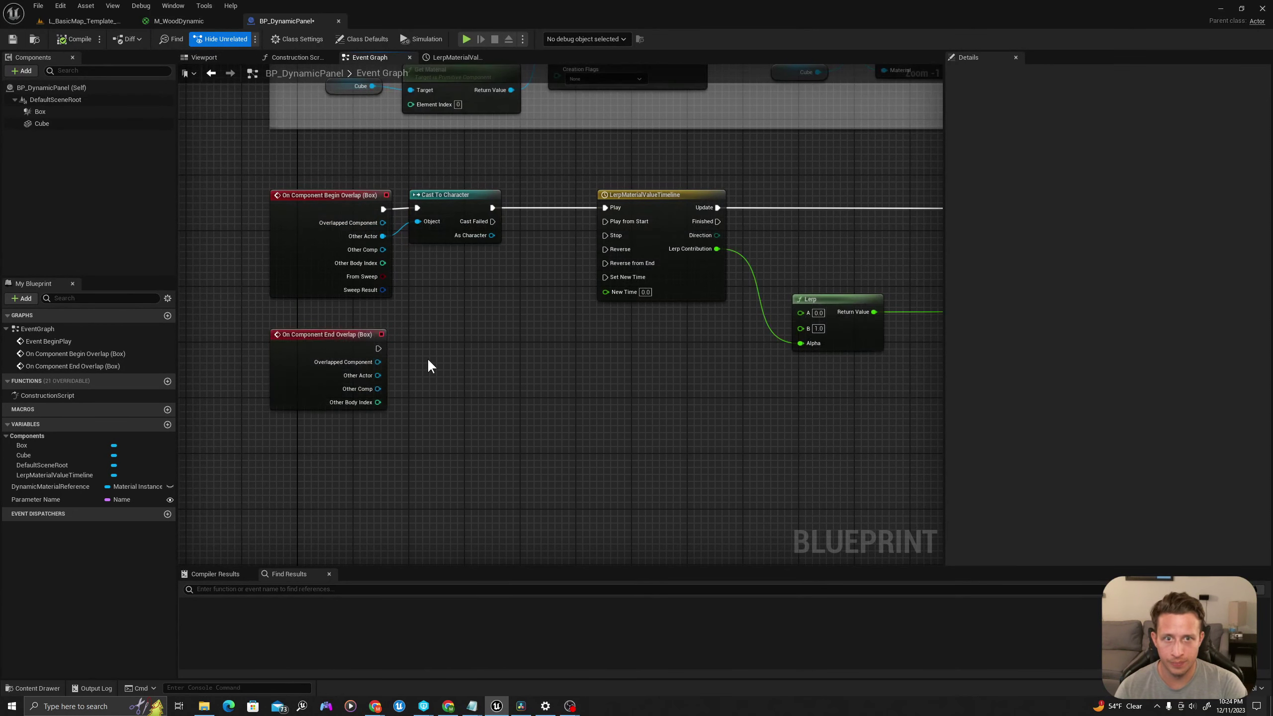
key(ctrl+v)
drag(379, 348, 454, 340)
scroll(406, 399, up, 1)
click(440, 415)
drag(367, 371, 428, 355)
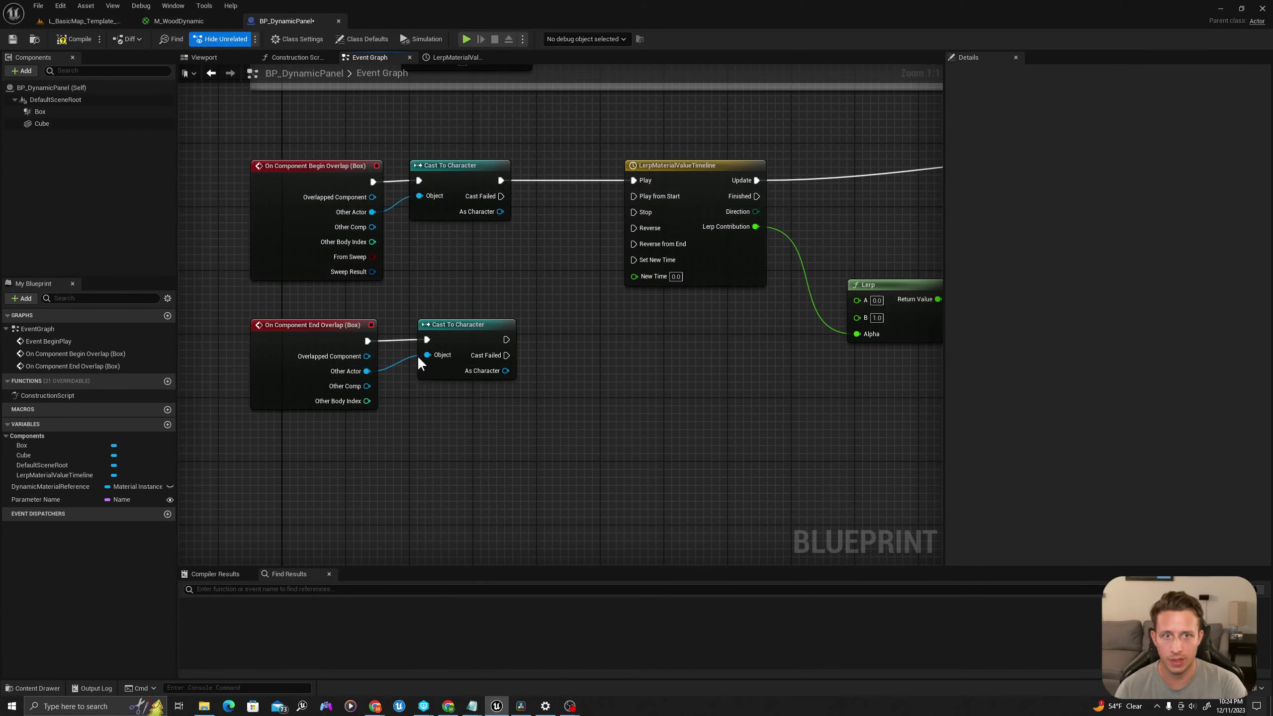
Connect the end-overlap Cast To Character output to the timeline's Reverse from End input
drag(459, 333, 639, 245)
click(546, 338)
click(504, 340)
click(648, 384)
scroll(650, 373, down, 1)
right_drag(649, 366, 444, 366)
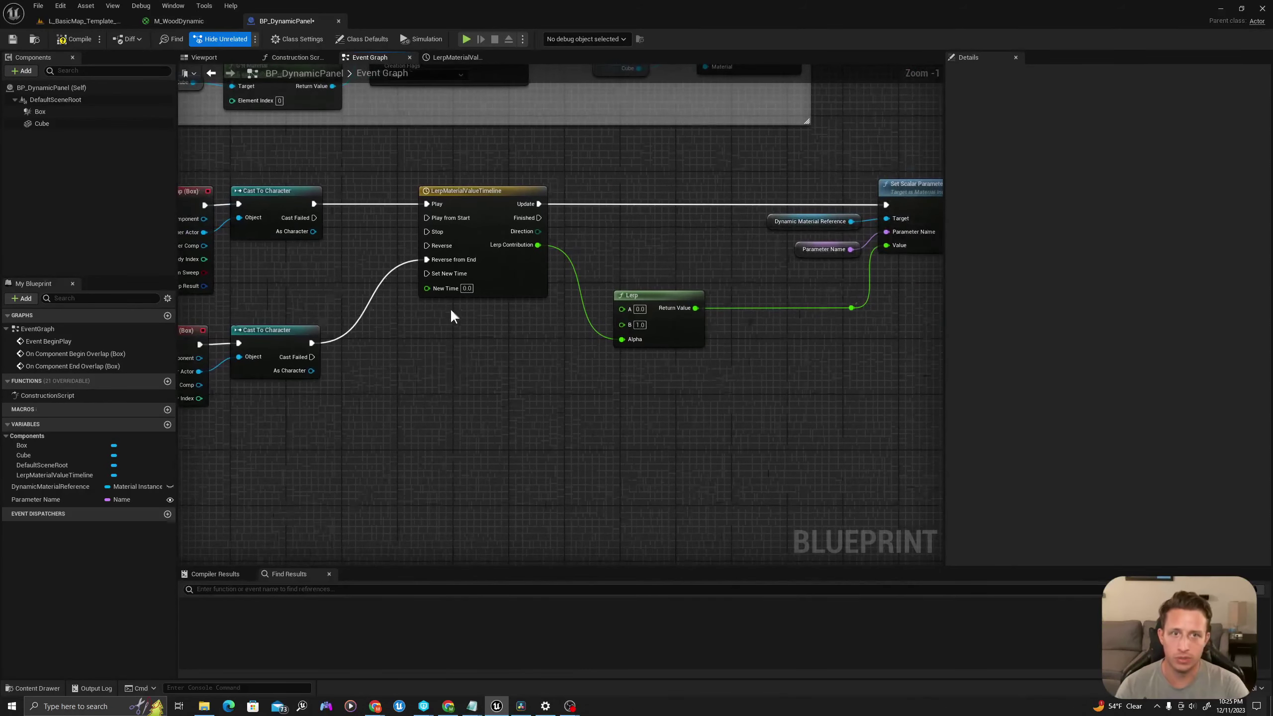
Review the overlap, timeline and Lerp wiring, and compile and save BP_DynamicPanel
drag(862, 185, 576, 372)
scroll(576, 372, up, 1)
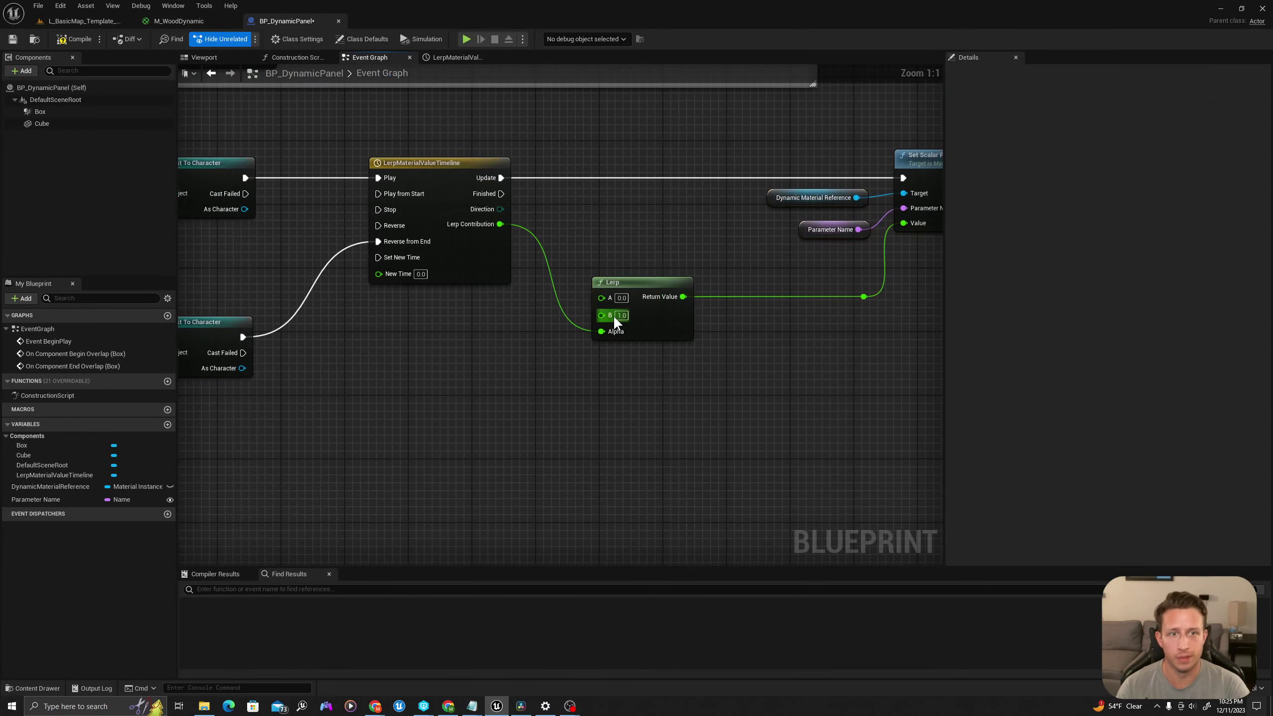
scroll(611, 318, down, 1)
right_drag(552, 361, 711, 389)
click(64, 39)
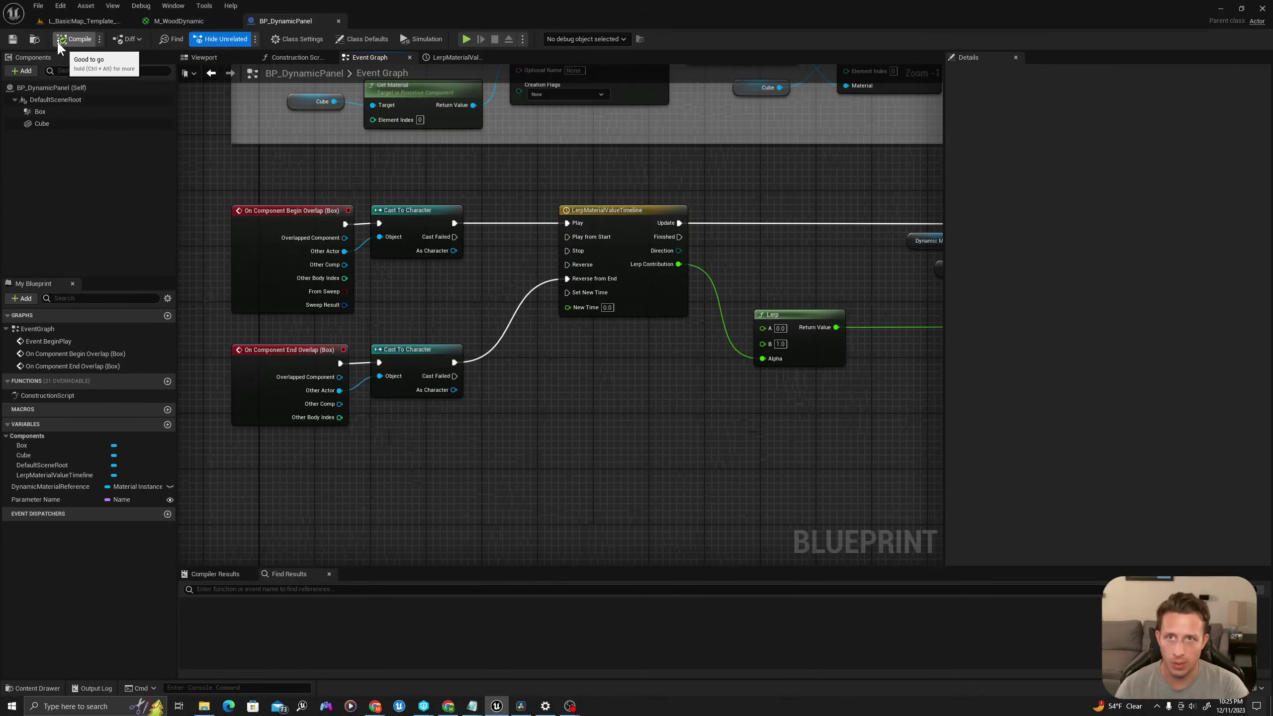
click(12, 39)
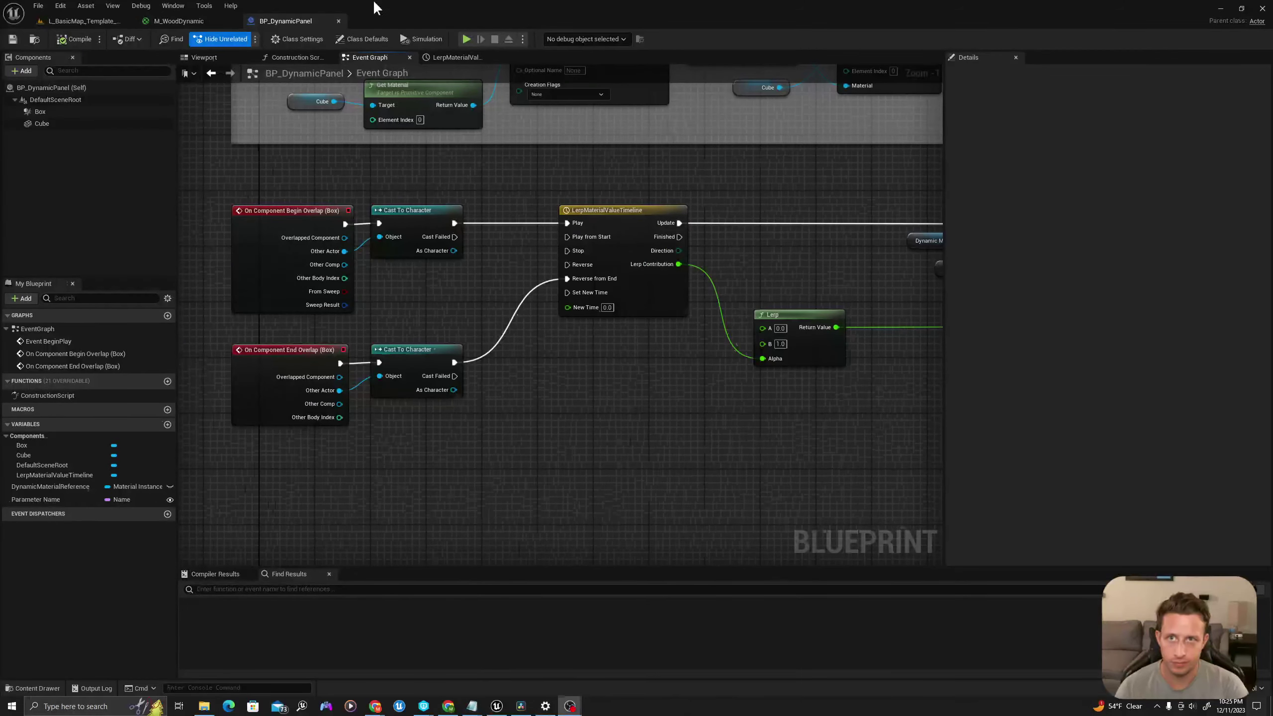
Place BP_DynamicPanel in the level at X 1500, Y -200 and duplicate it alongside at X 1100
click(85, 21)
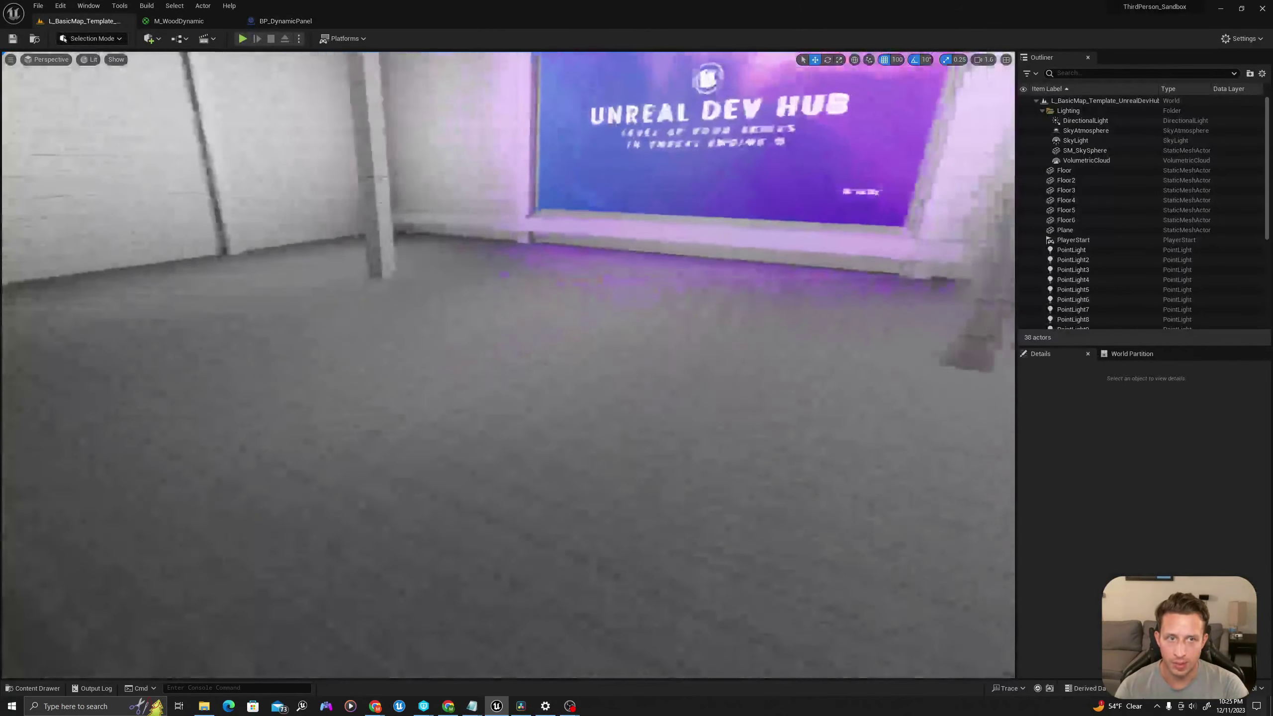
key(ctrl+space)
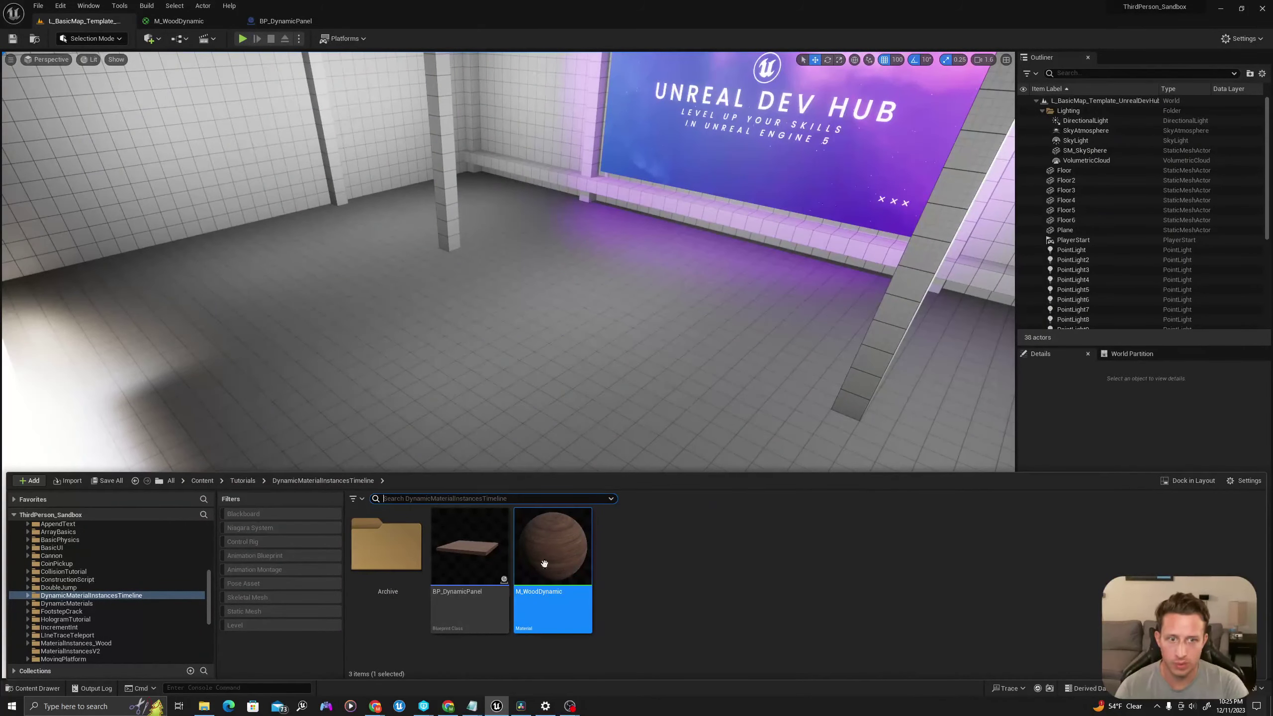
drag(469, 547, 338, 397)
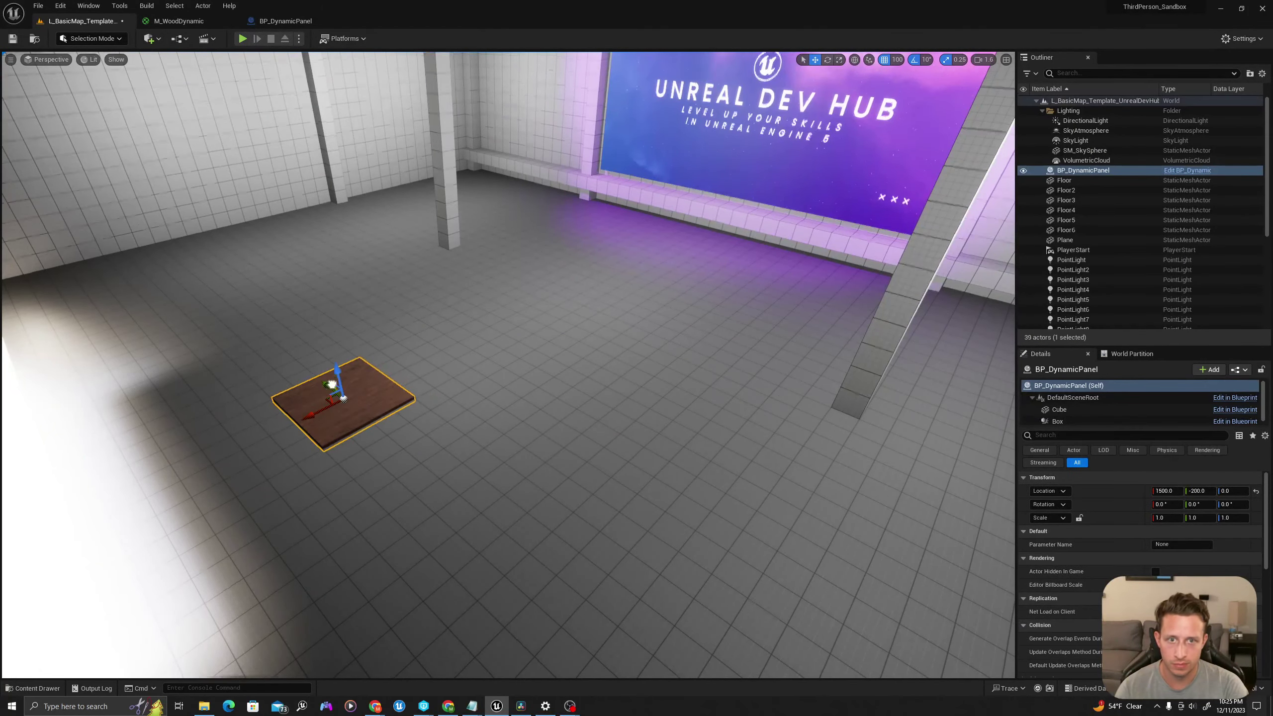
right_drag(332, 384, 426, 404)
alt+drag(463, 395, 532, 304)
right_drag(515, 350, 421, 350)
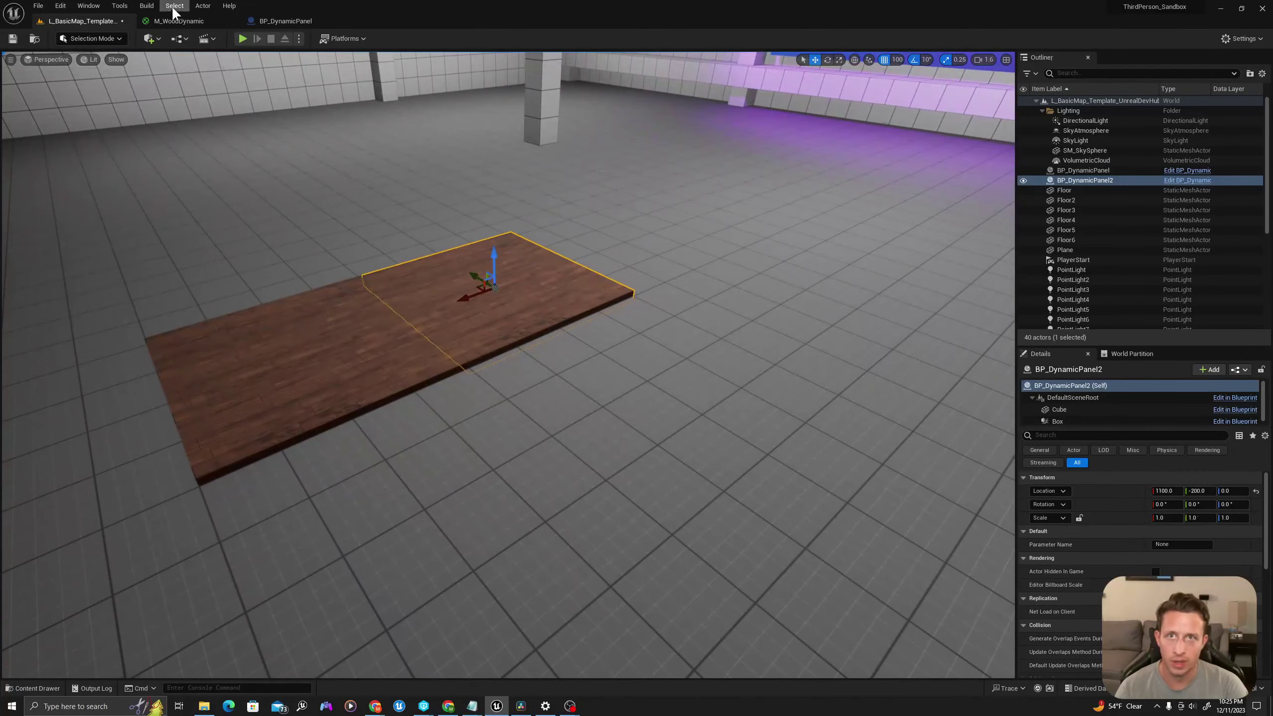
Copy the RoughnessContribution parameter name from M_WoodDynamic and set it as BP_DynamicPanel2's Parameter Name in the level
click(211, 21)
scroll(398, 327, up, 2)
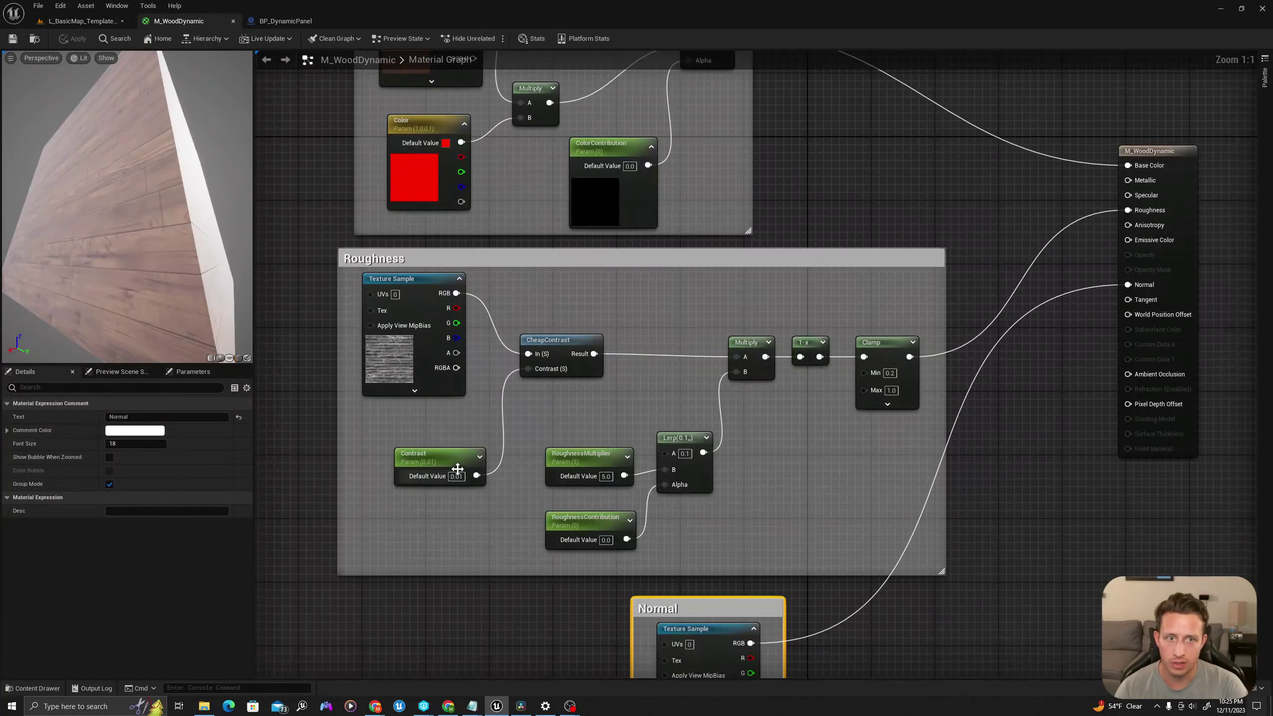
click(551, 522)
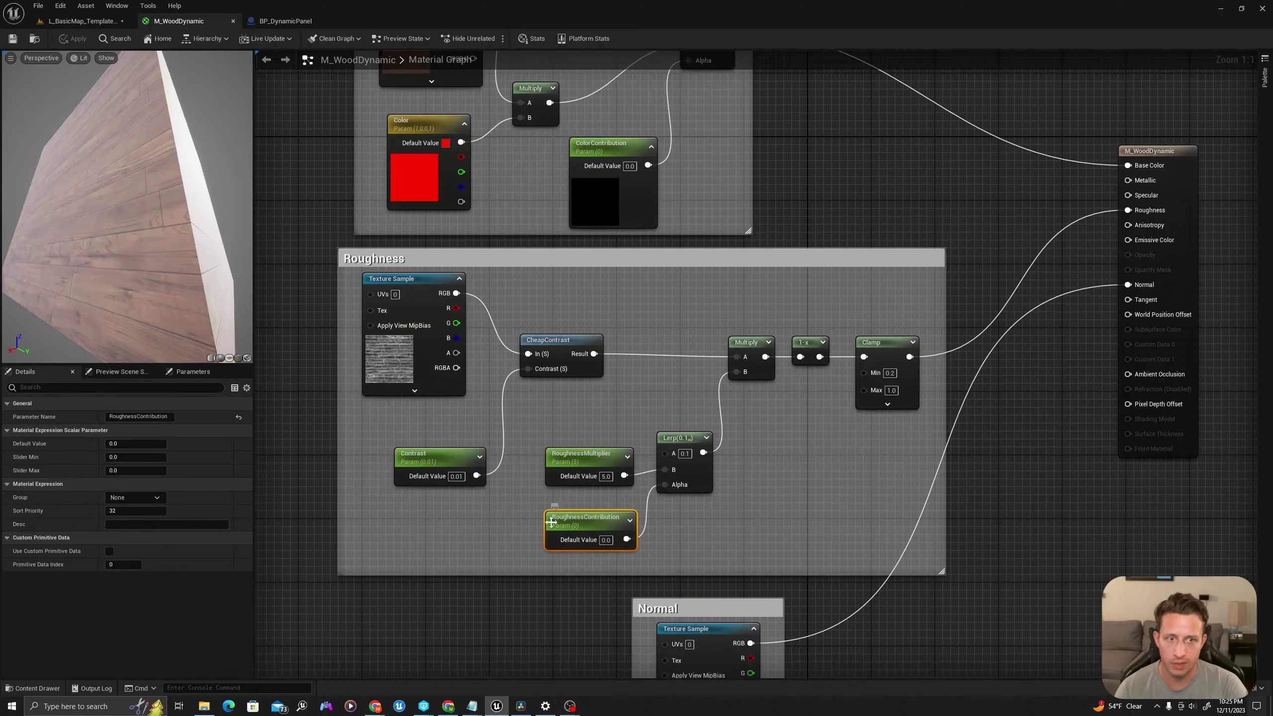
click(138, 416)
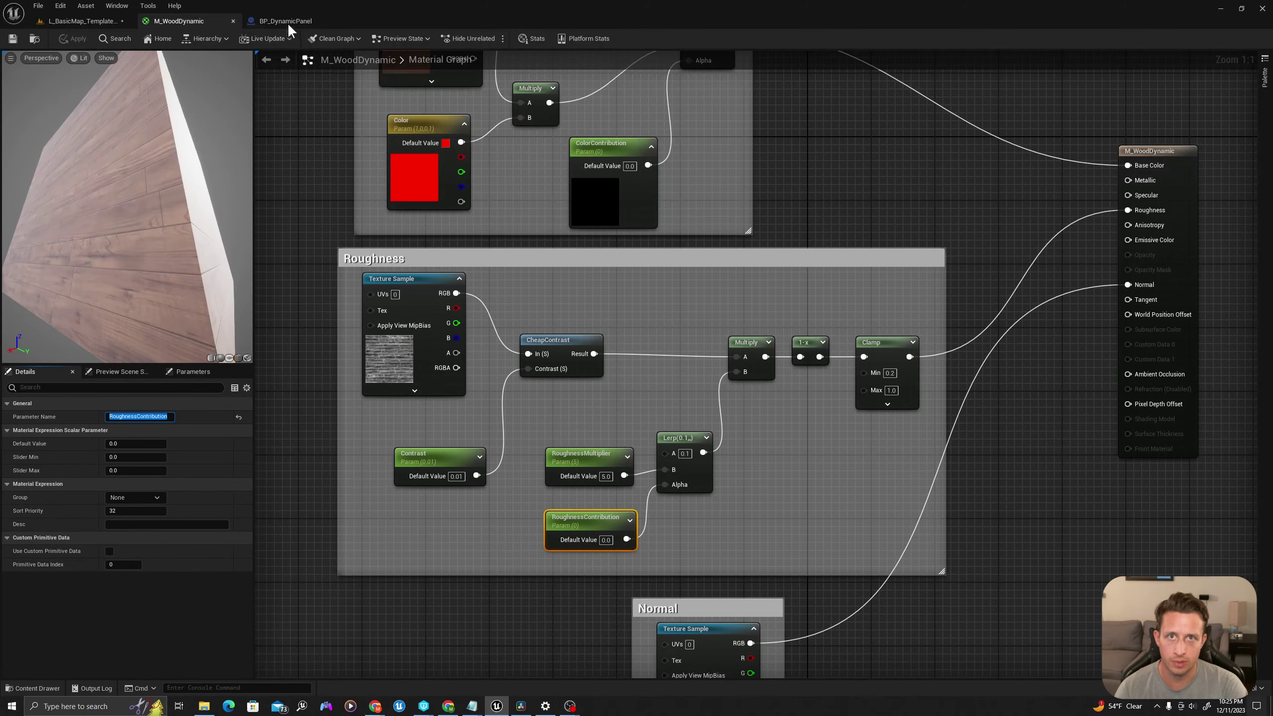
click(71, 22)
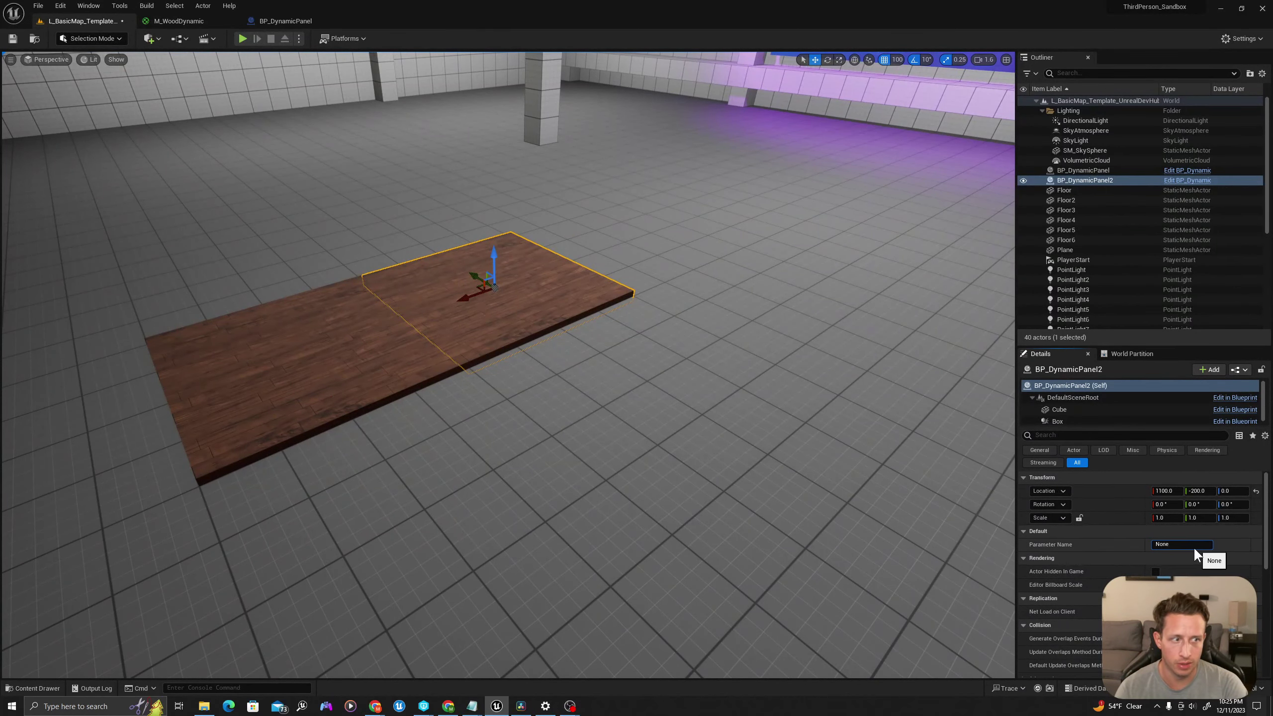
Copy the ColorContribution parameter name from M_WoodDynamic and set it as BP_DynamicPanel's Parameter Name in the level
click(191, 24)
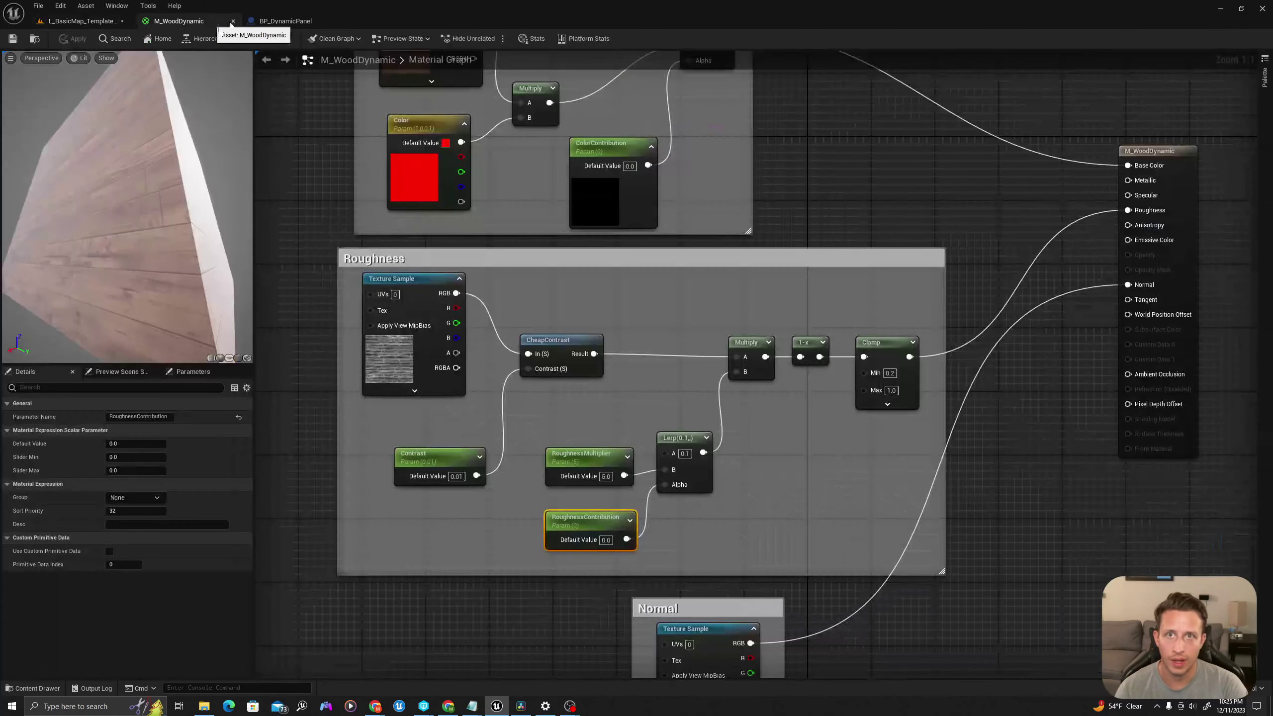
right_drag(490, 233, 518, 443)
click(633, 419)
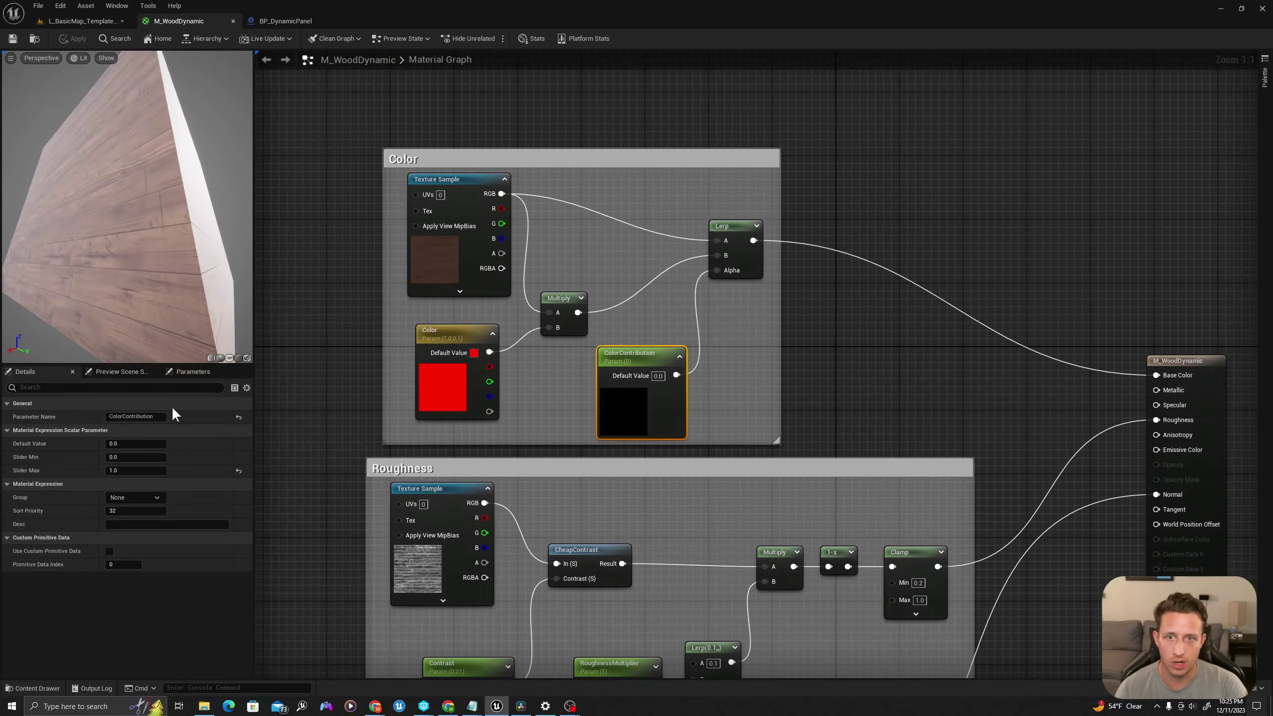
click(130, 416)
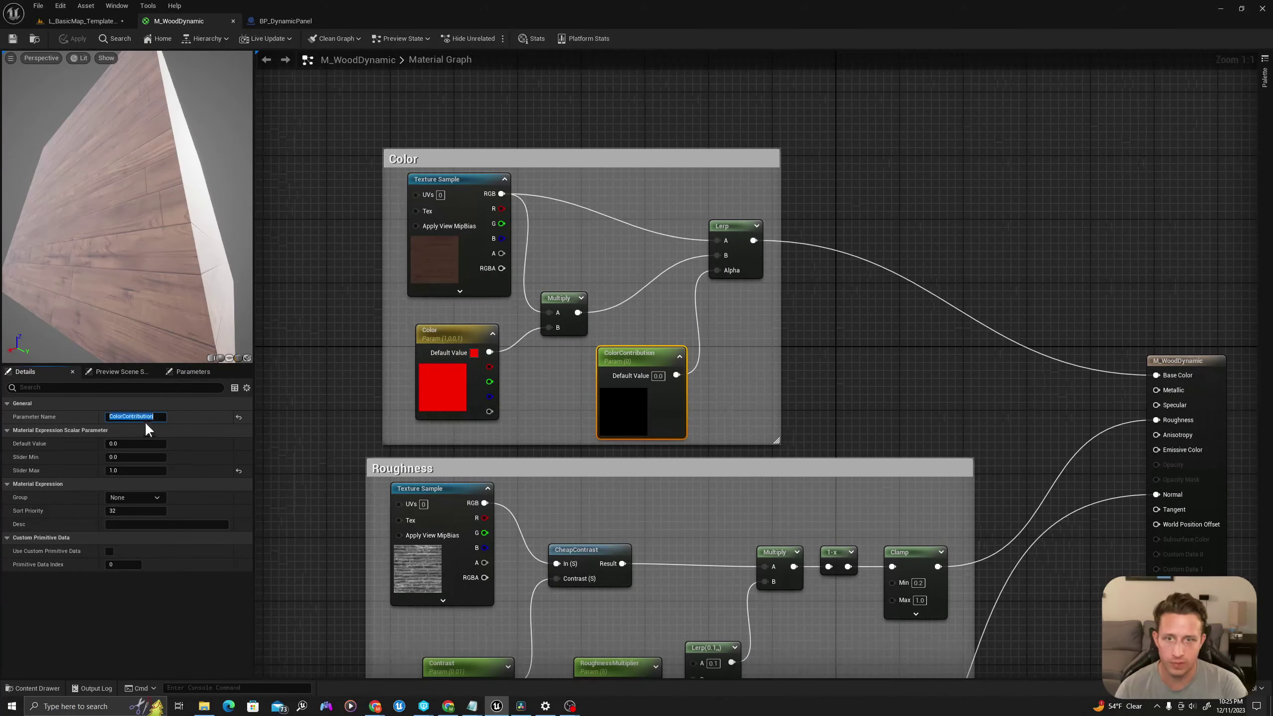
click(119, 21)
click(275, 355)
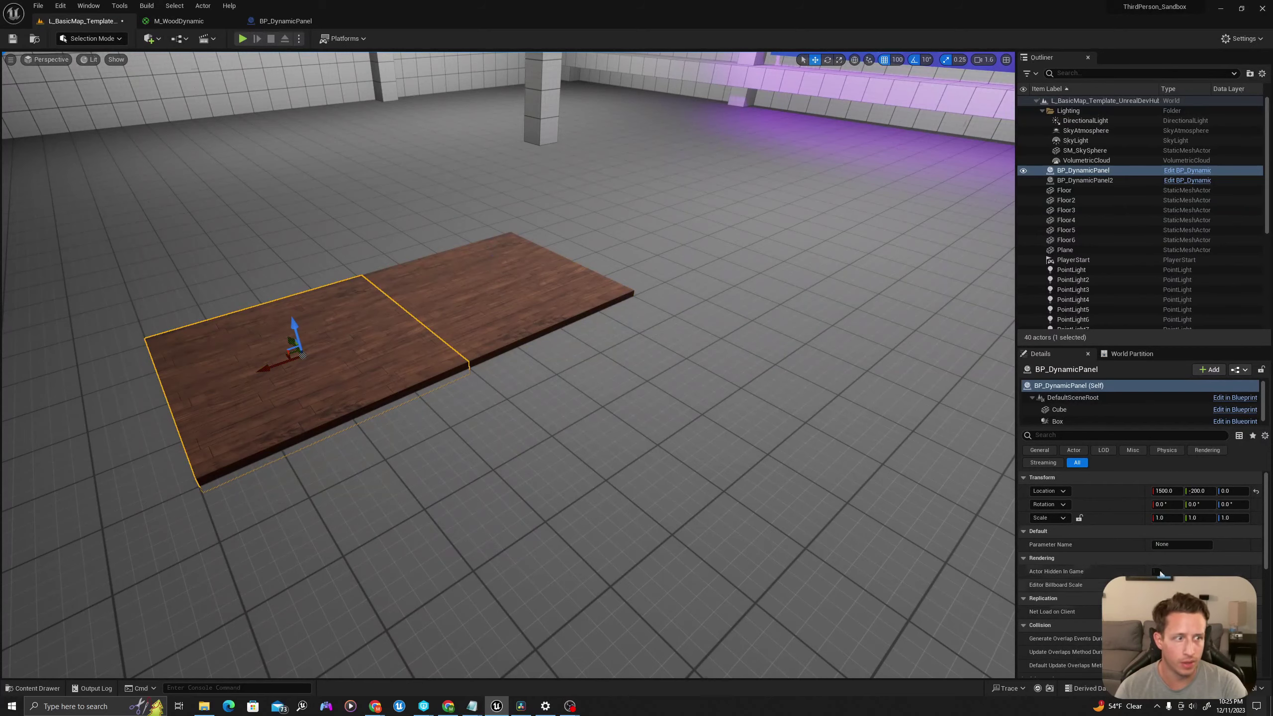
click(1176, 544)
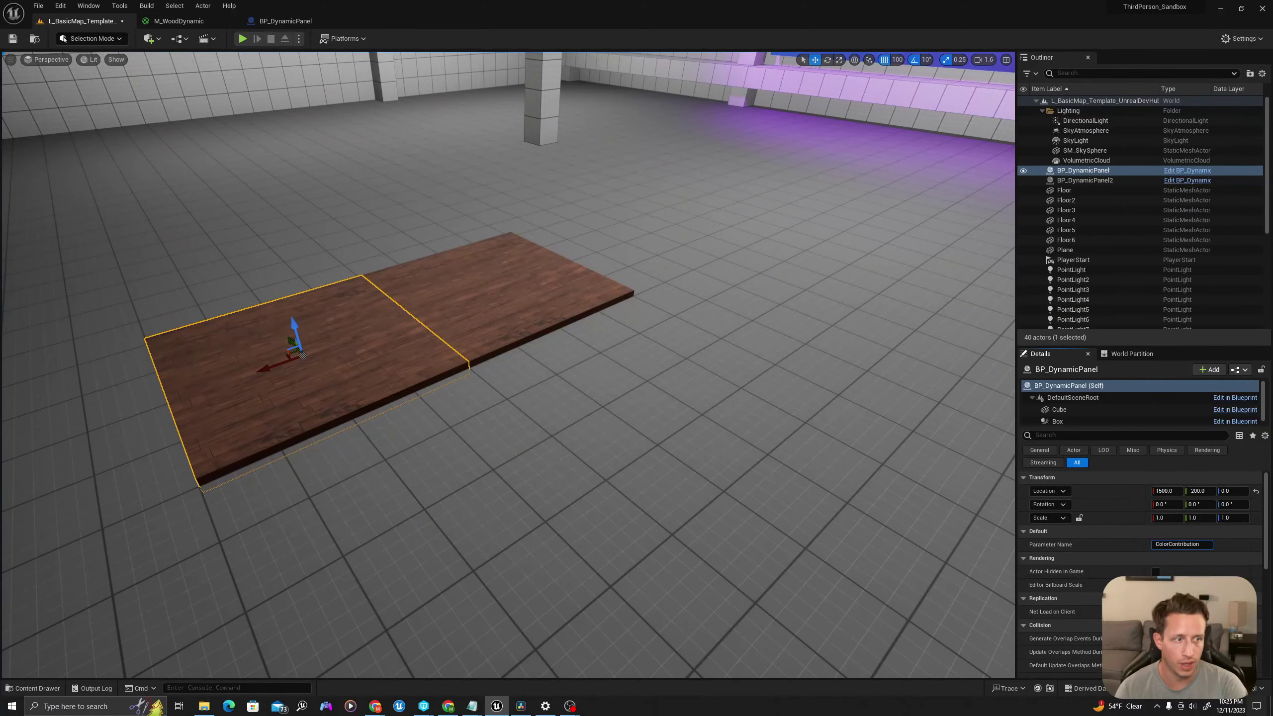
Select both panels, move them together along X so that BP_DynamicPanel sits at X 900, and clear the selection
key(s)
right_drag(526, 280, 491, 297)
ctrl+click(530, 297)
key(w)
key(g)
key(g)
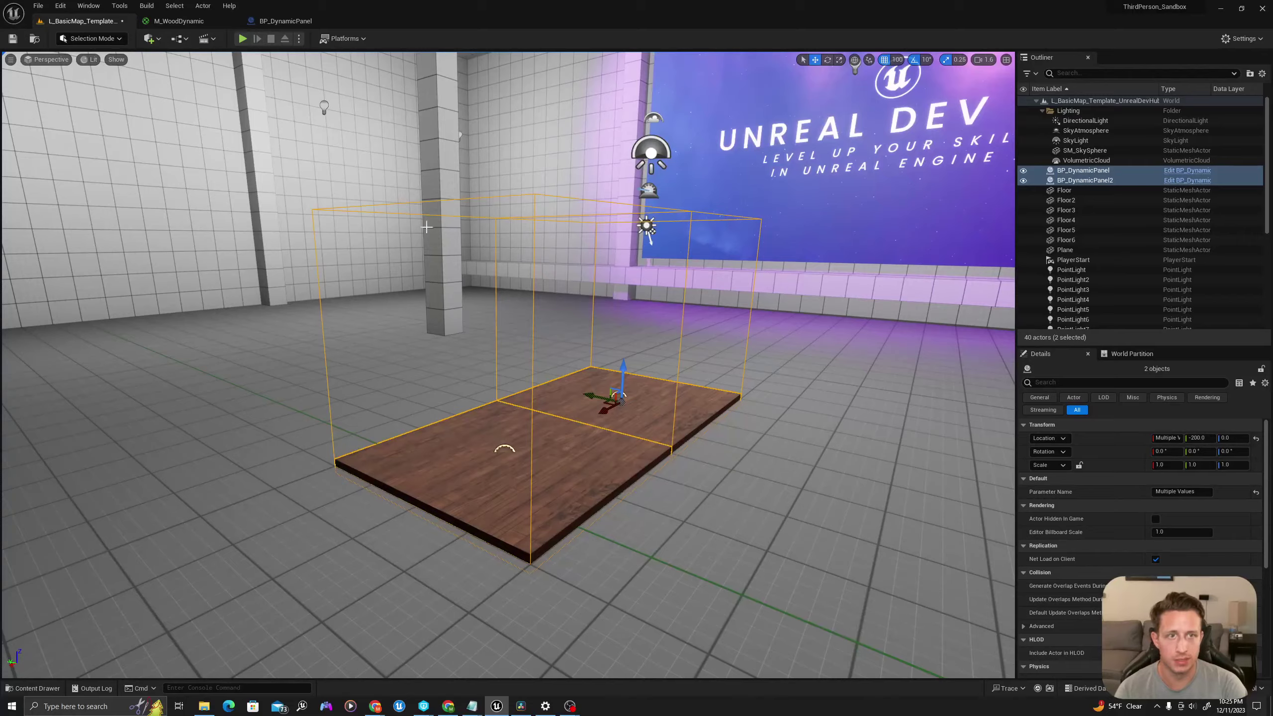
mouse_move(427, 227)
right_down()
mouse_move(437, 259)
mouse_move(437, 244)
right_up()
key(Escape)
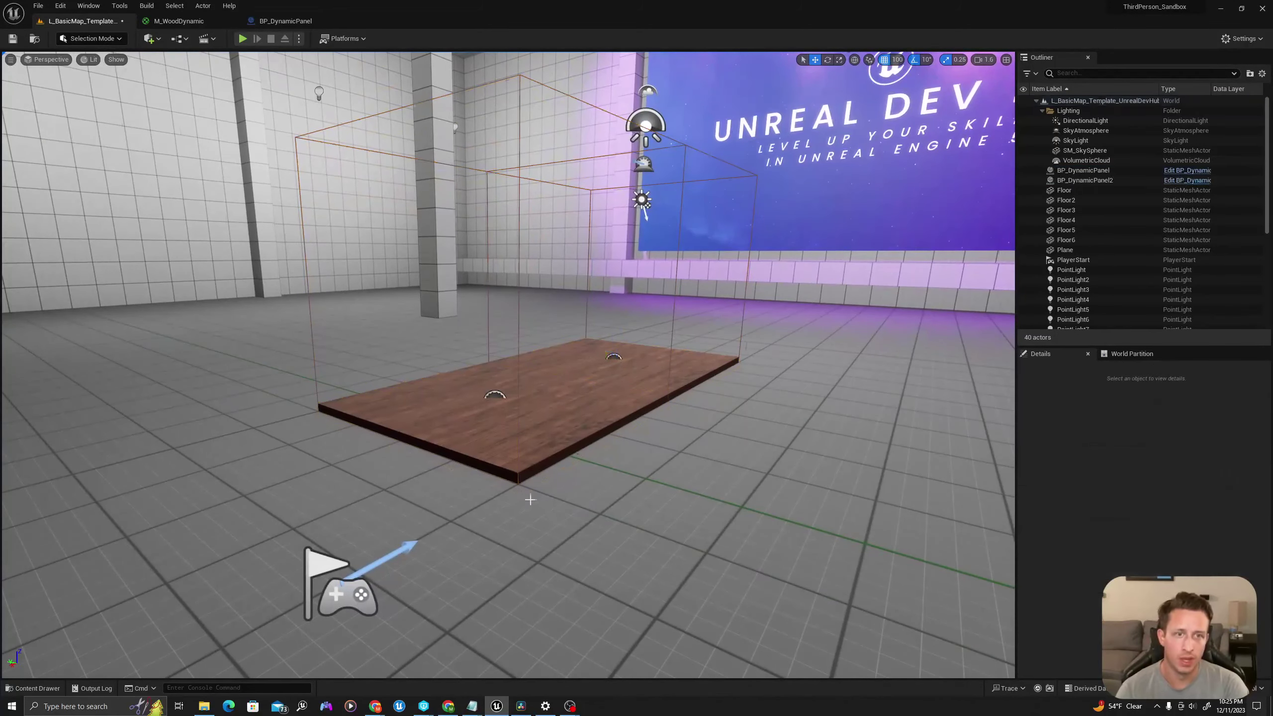
Start a play preview from the floor near the panels and run the character across both to test the color and roughness effects
right_drag(524, 600, 524, 600)
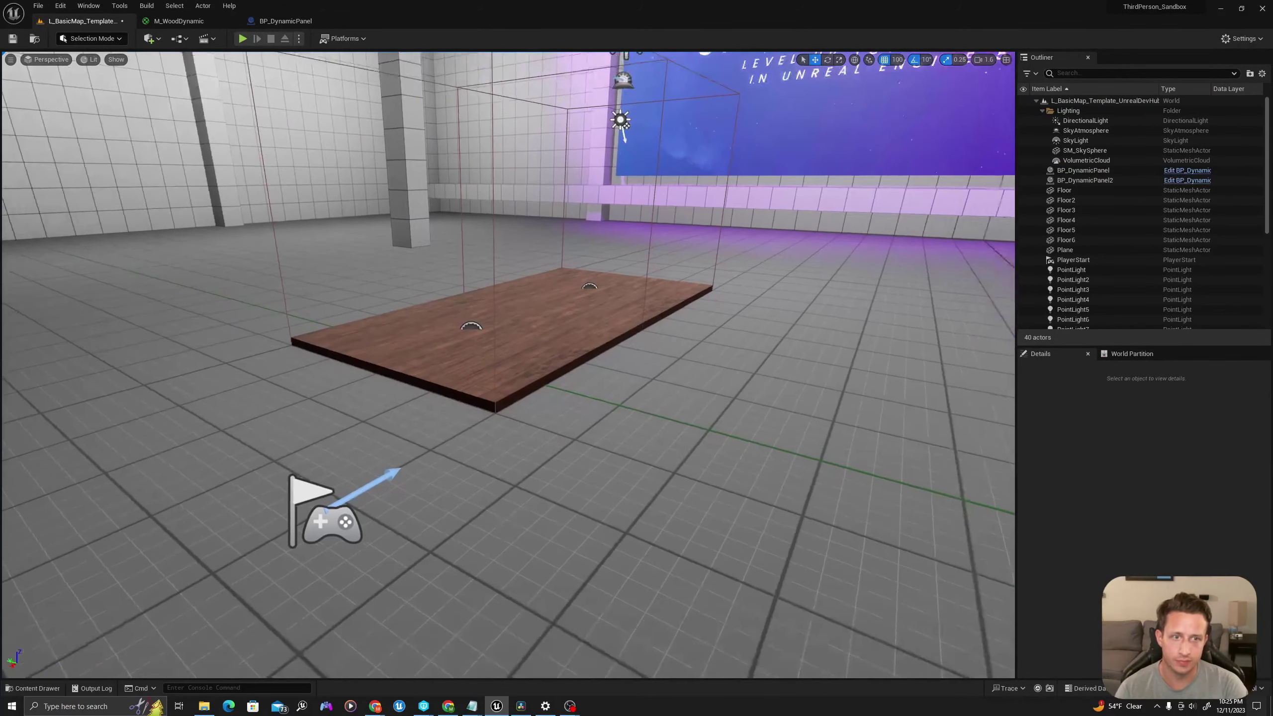
right_click(702, 258)
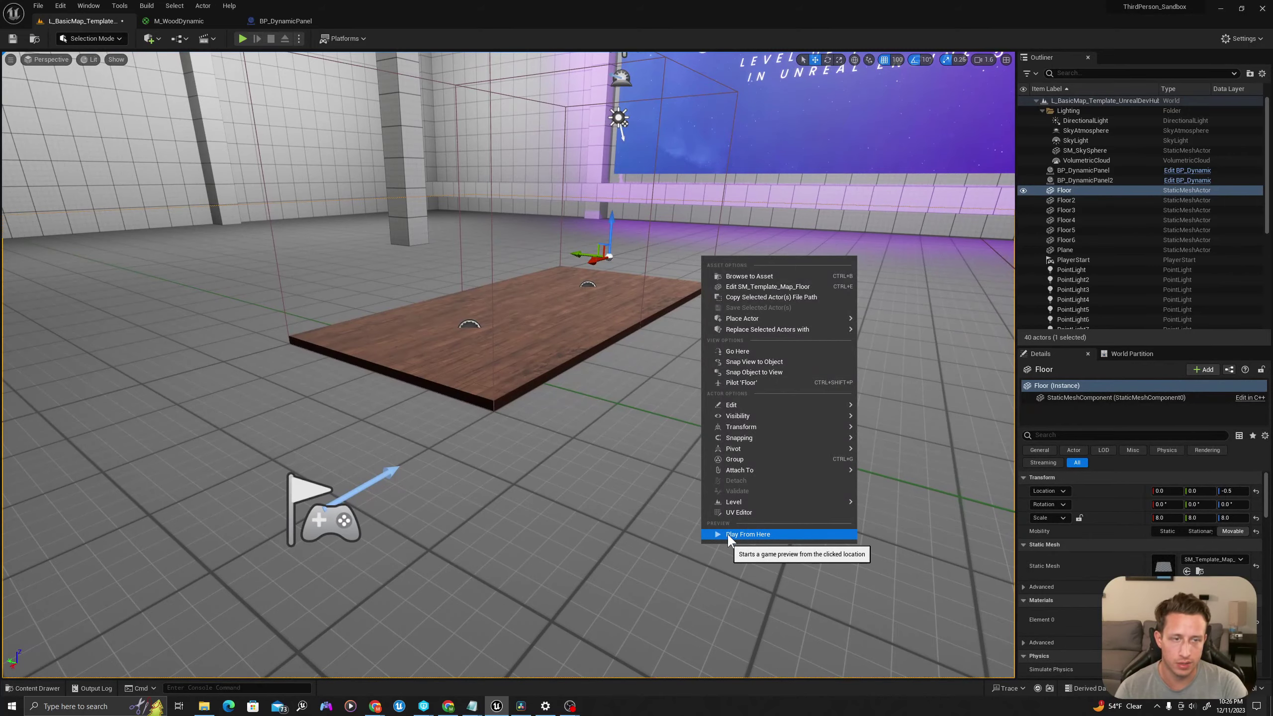
click(727, 533)
click(645, 499)
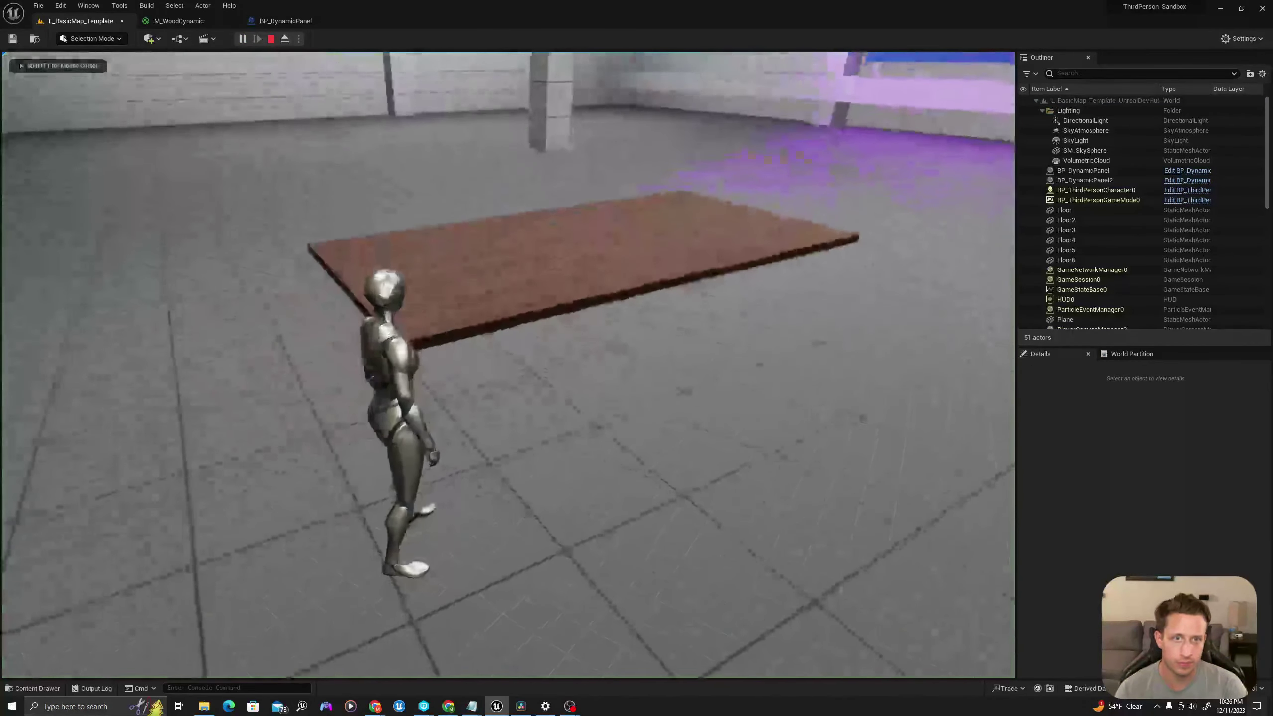
key(d)
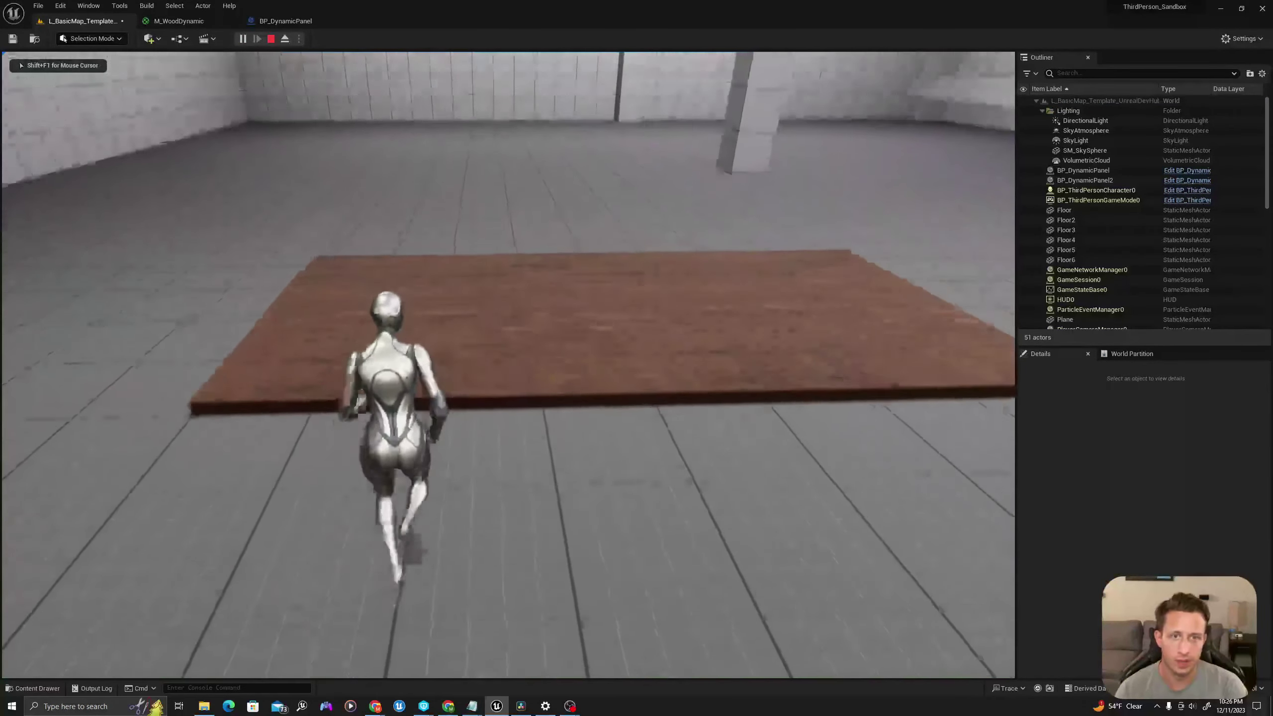
key(w)
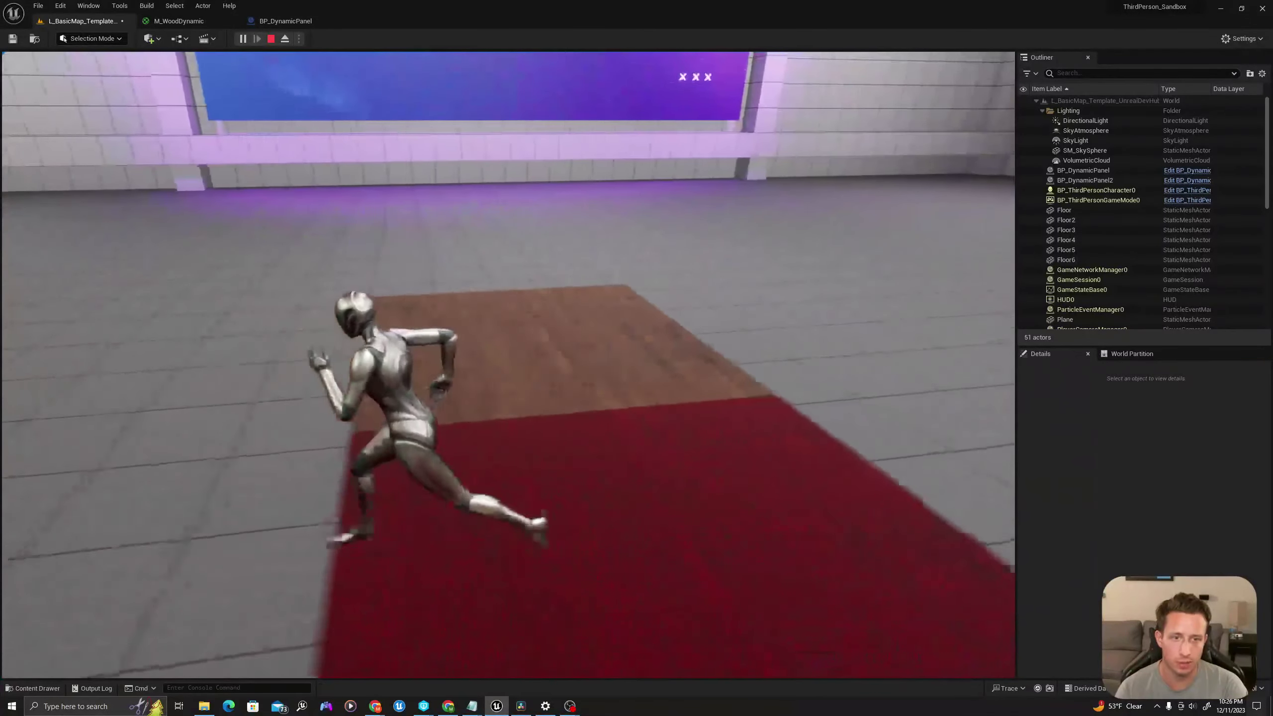
key(a)
key(d)
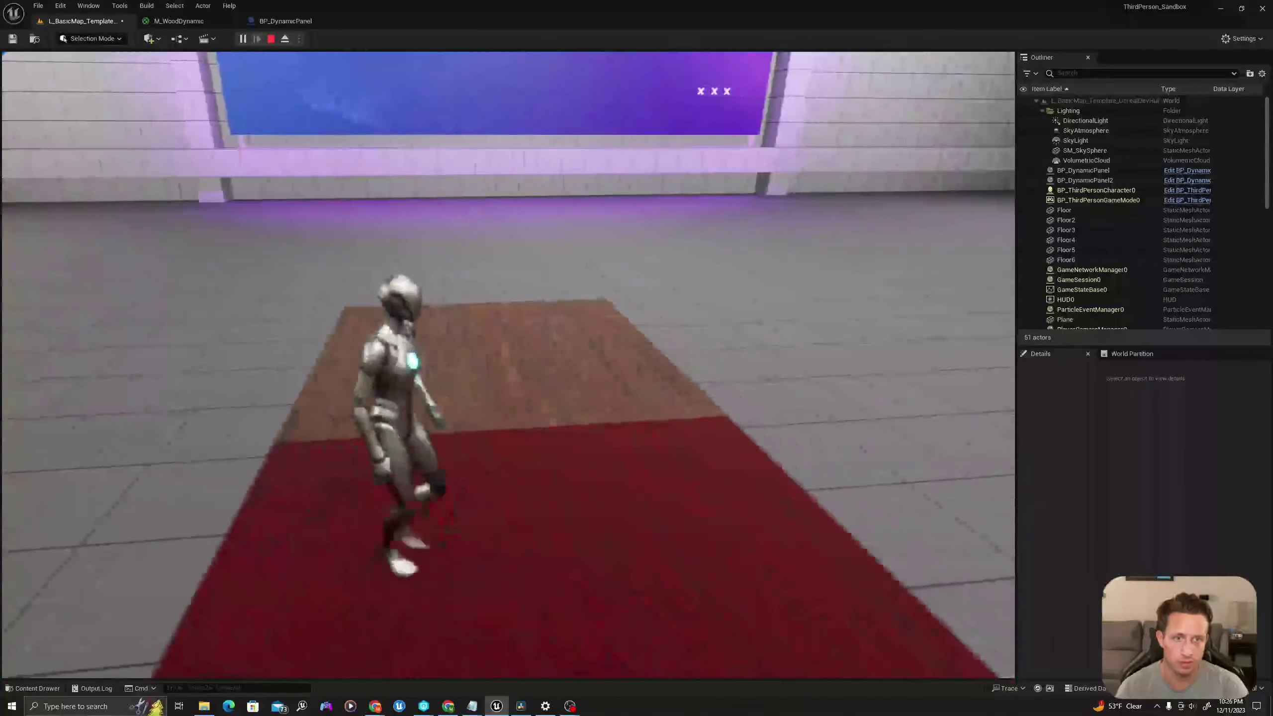
key(w)
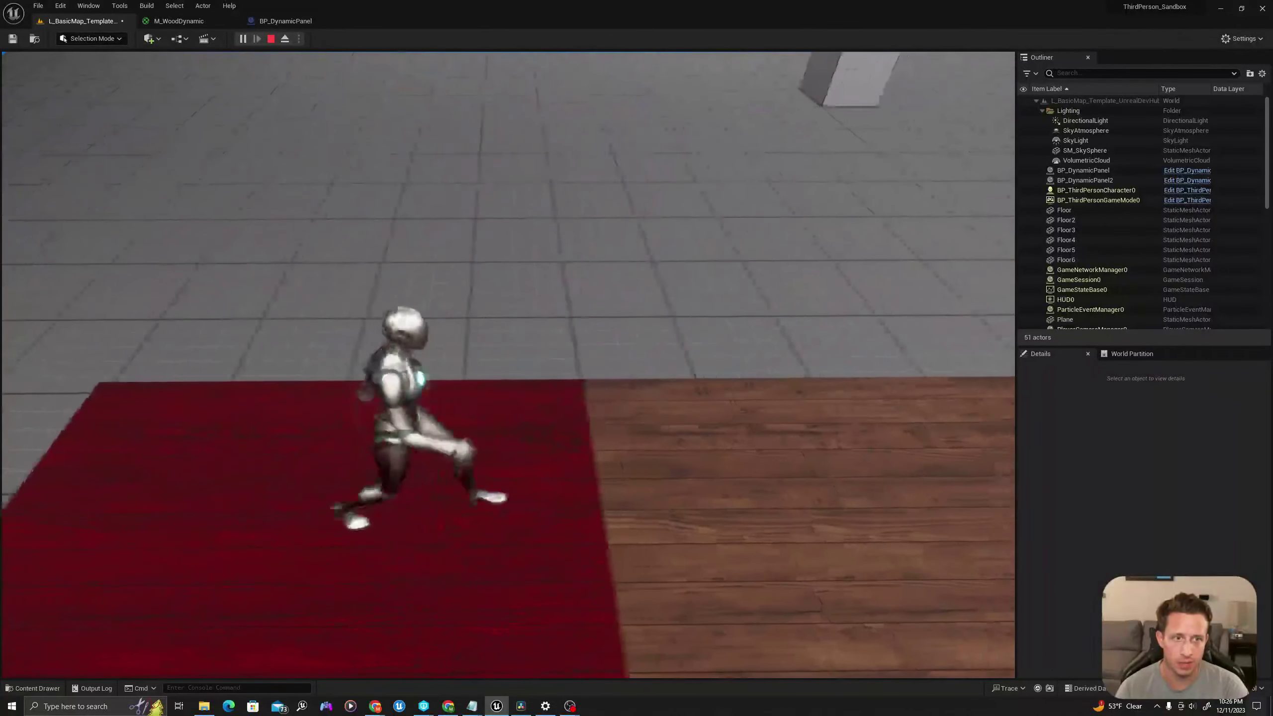
key(d)
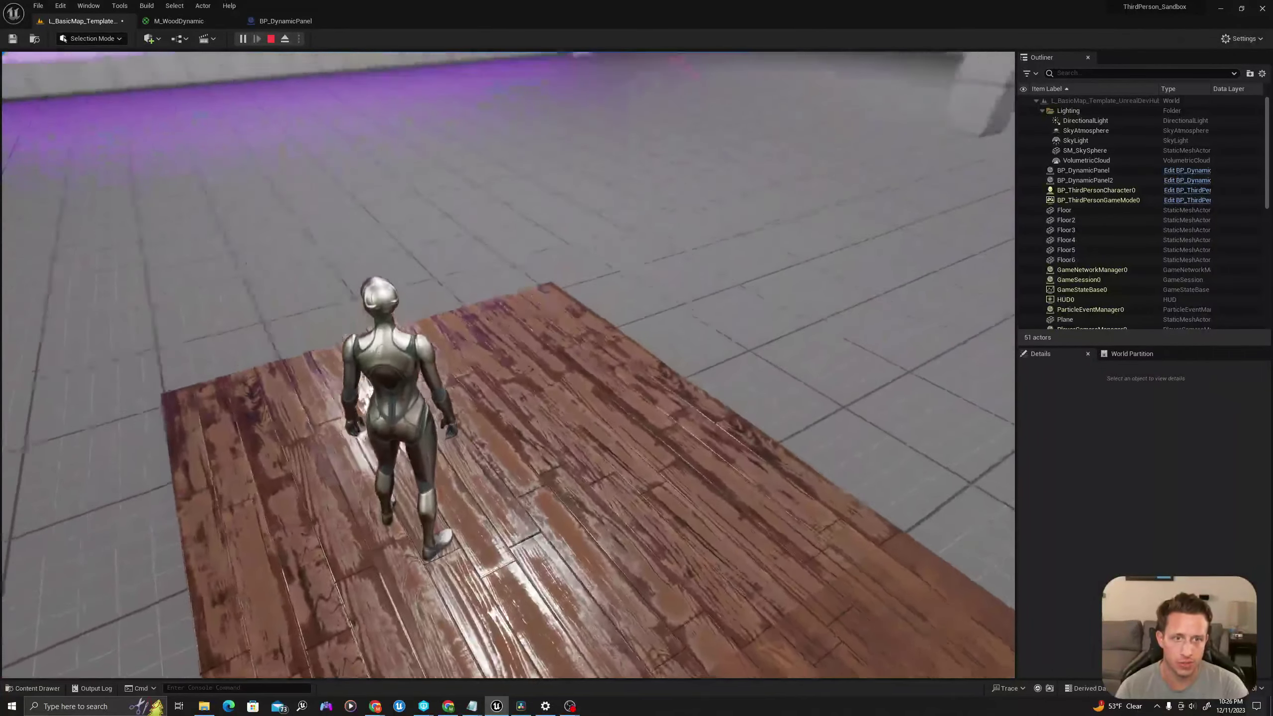
key(a)
key(w)
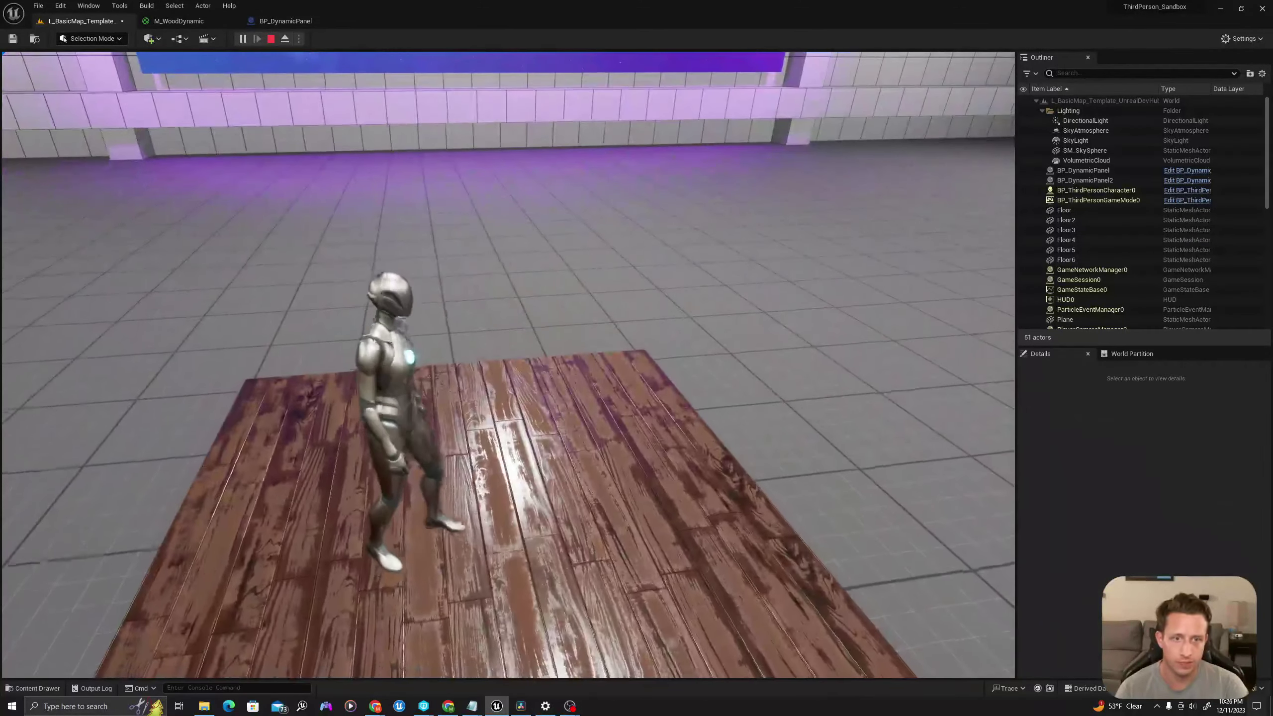
key(s)
key(Escape)
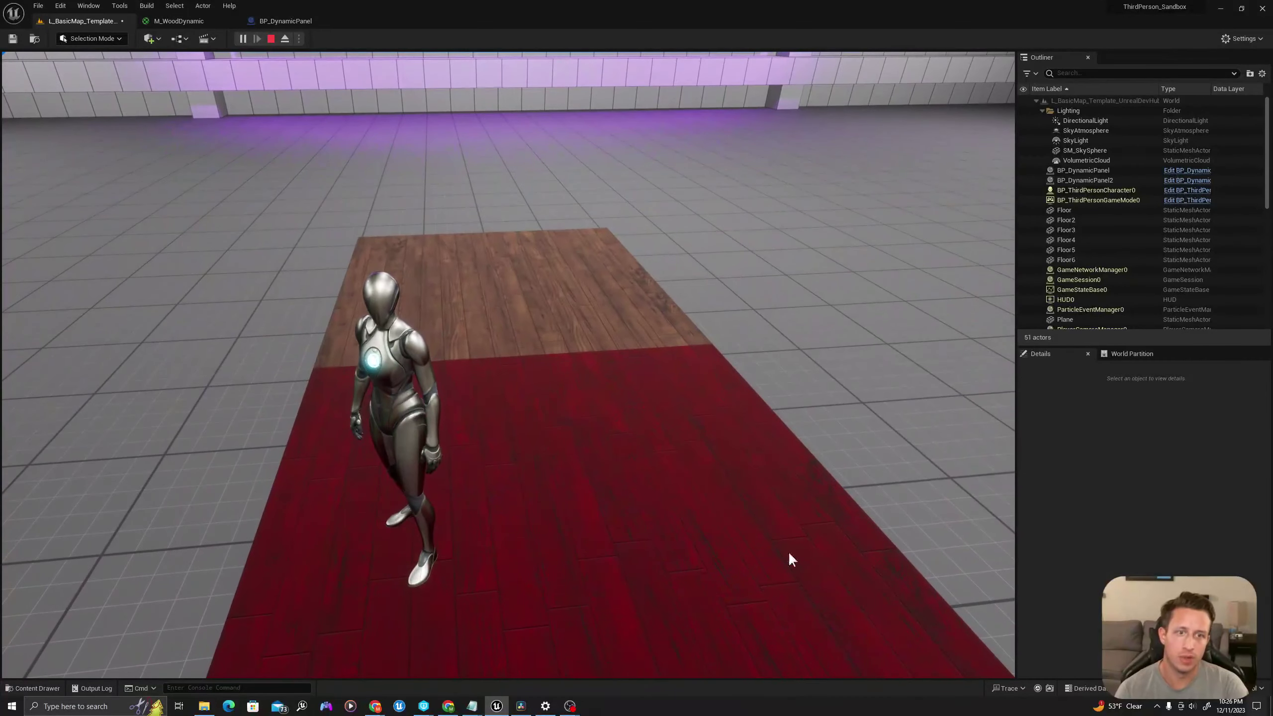
Duplicate both panels alongside the originals, rotate the copies, and place them flush to form a two-by-two block
key(s)
right_drag(463, 459, 416, 431)
key(d)
click(462, 459)
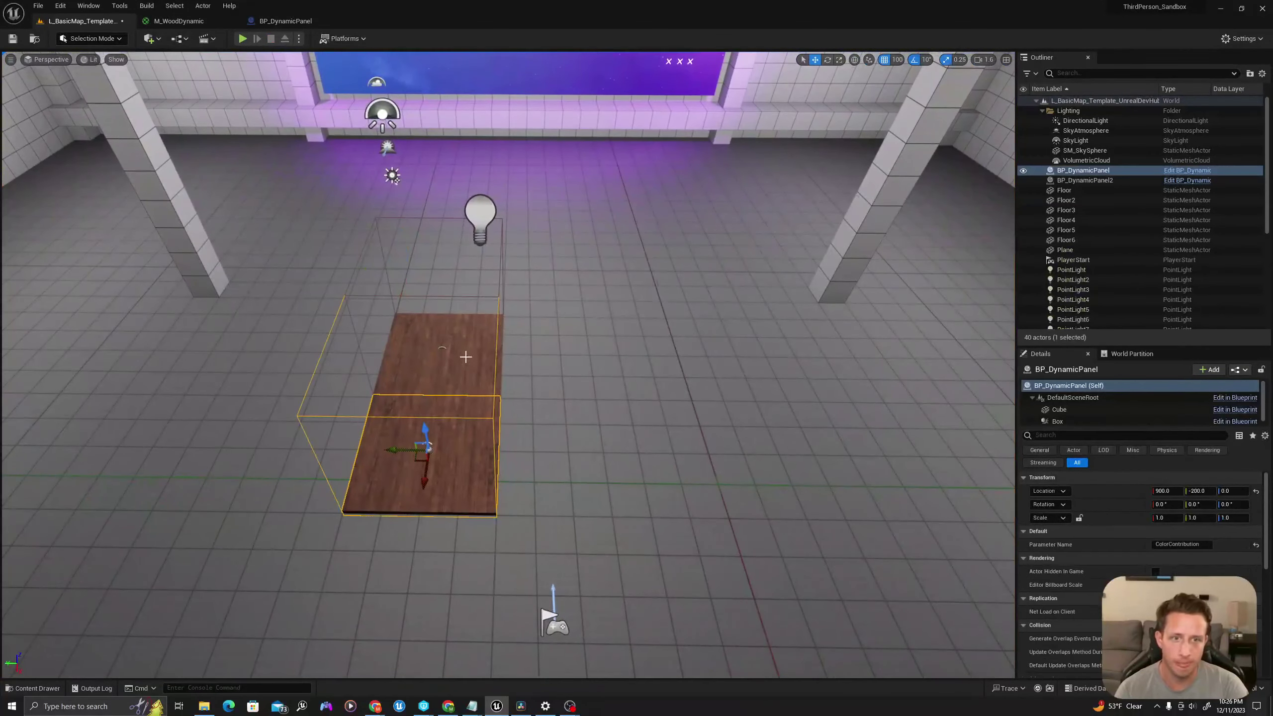
ctrl+click(445, 382)
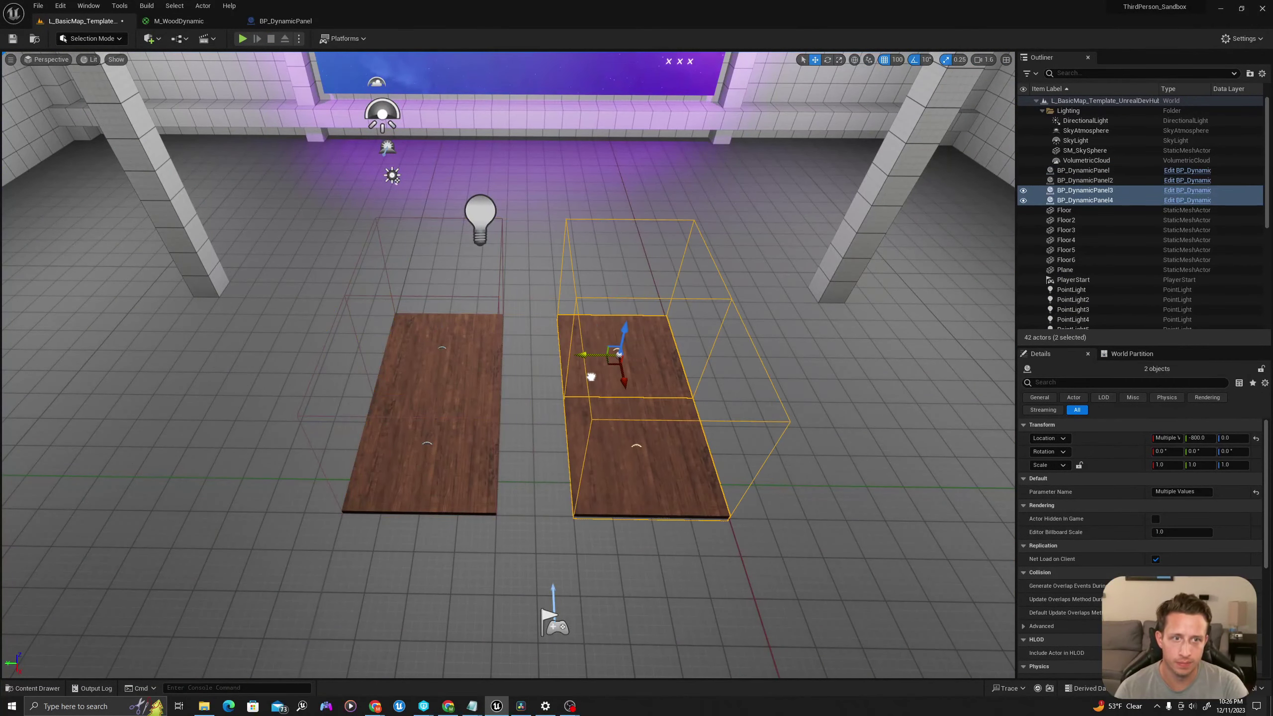
drag(601, 392, 562, 455)
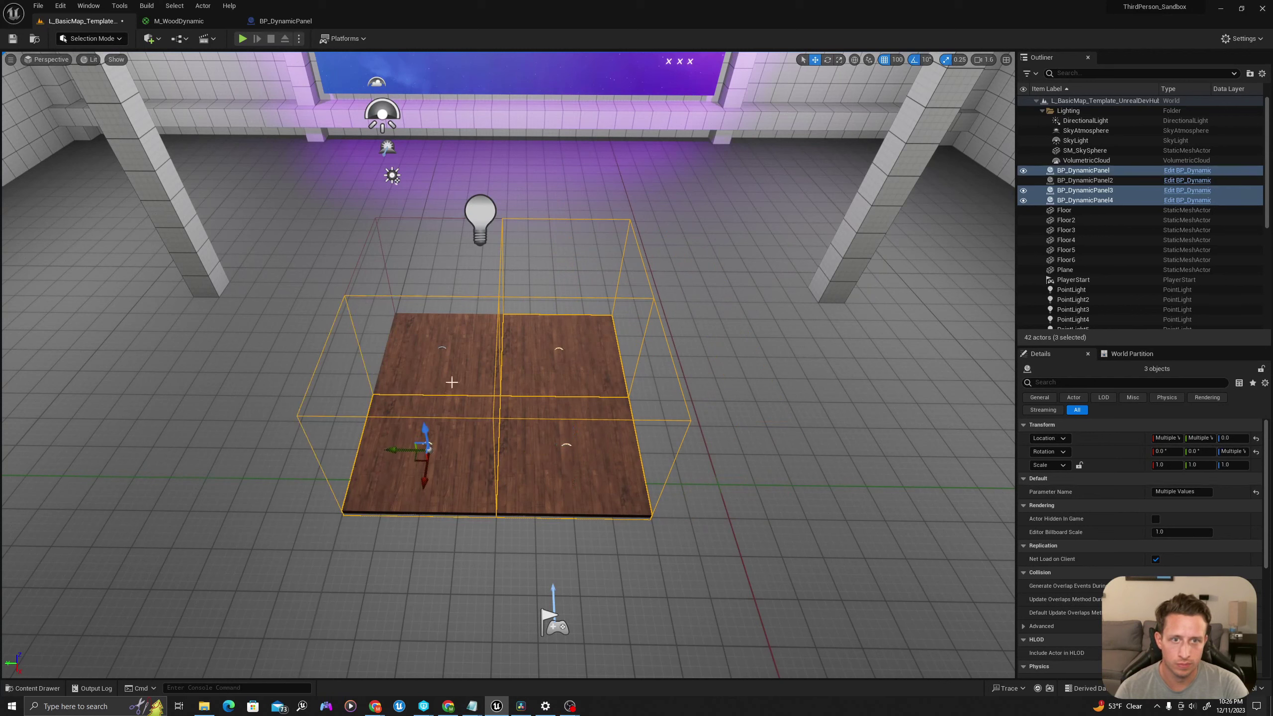
Shift the four-panel block sideways, duplicate it into a twelve-panel strip, and duplicate the strip along X to make a 24-panel floor
drag(405, 352, 591, 375)
alt+drag(608, 453, 914, 474)
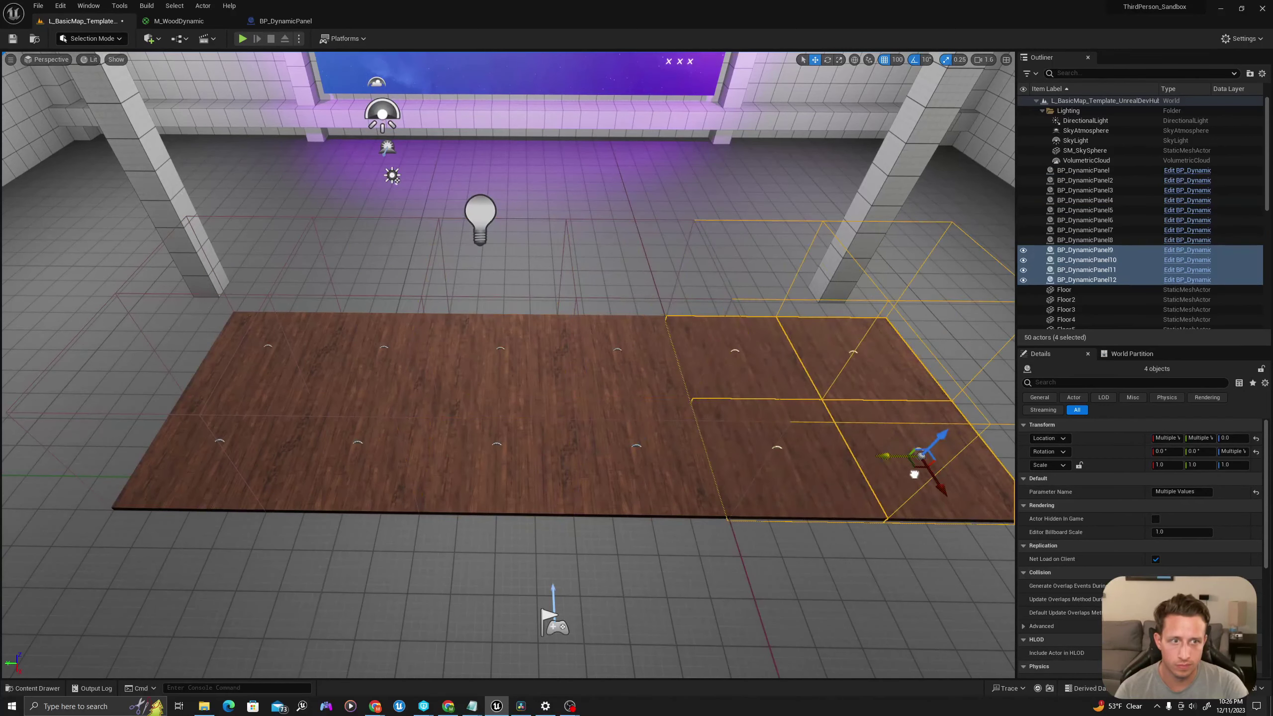
click(1087, 170)
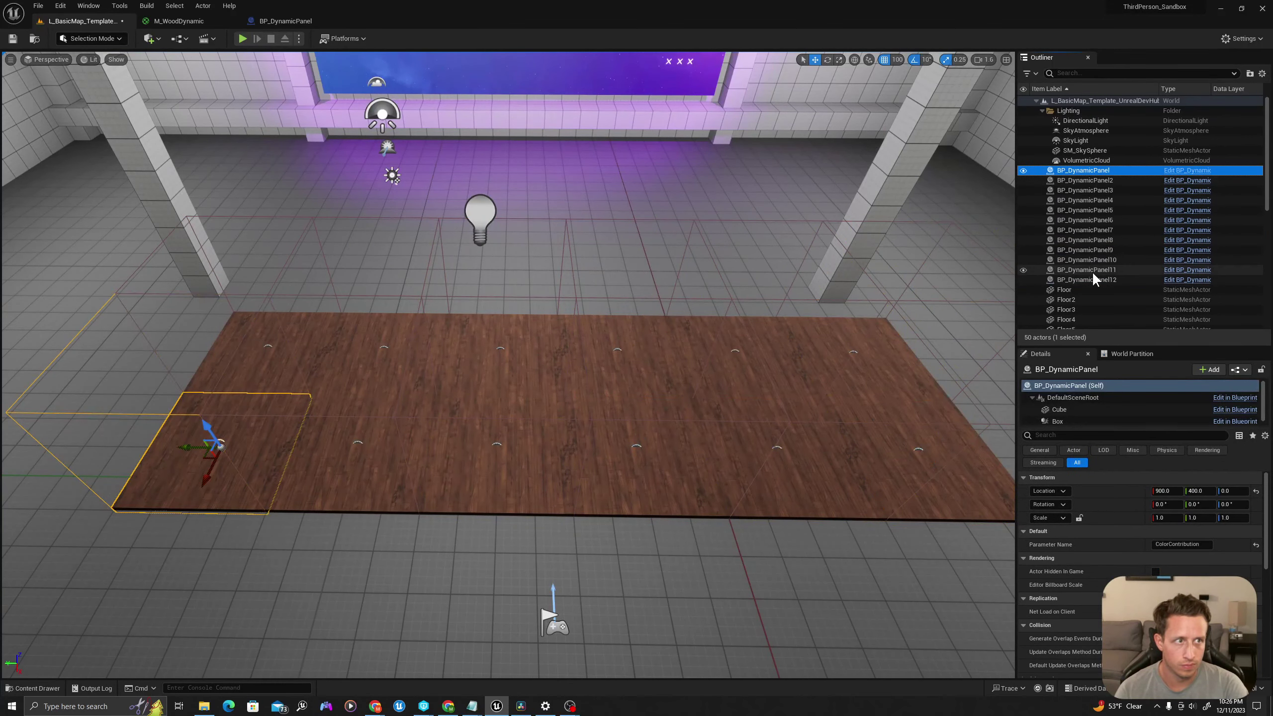
shift+click(1090, 279)
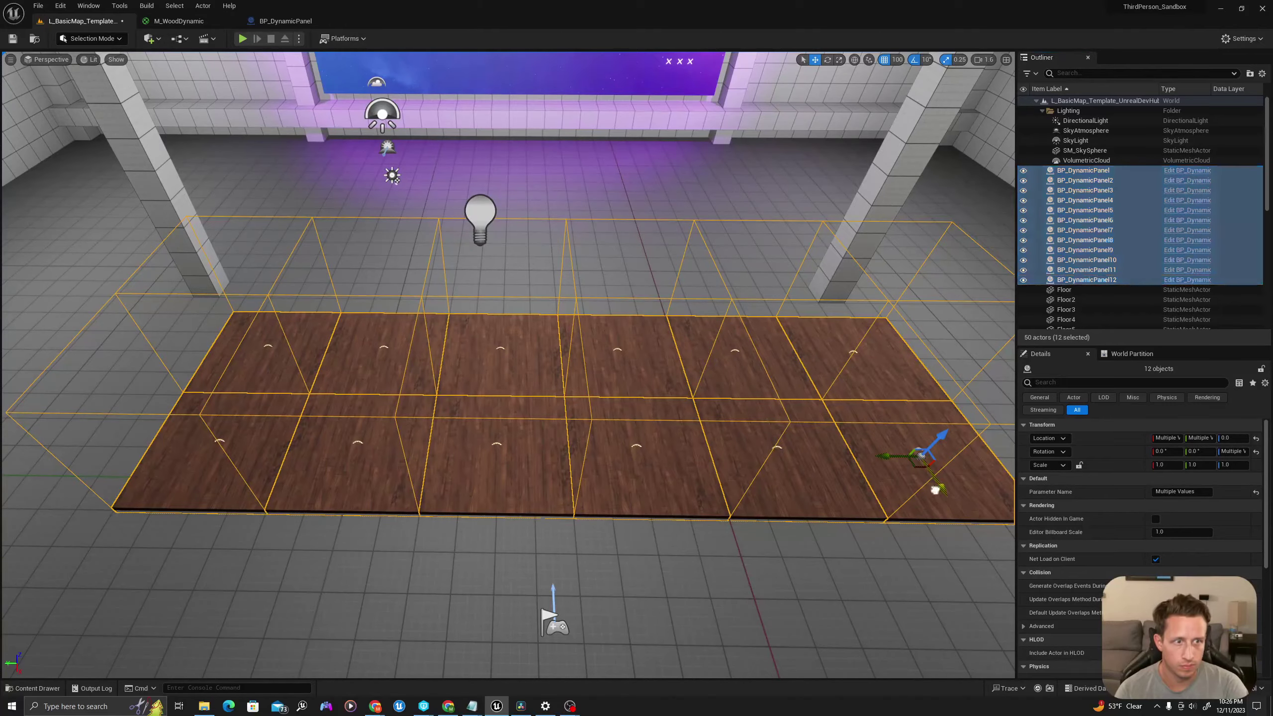
alt+drag(935, 490, 855, 302)
Start a play preview beside the enlarged floor and run the character over many panels to test their reactions
right_drag(828, 420, 746, 557)
key(Escape)
right_click(746, 558)
click(761, 543)
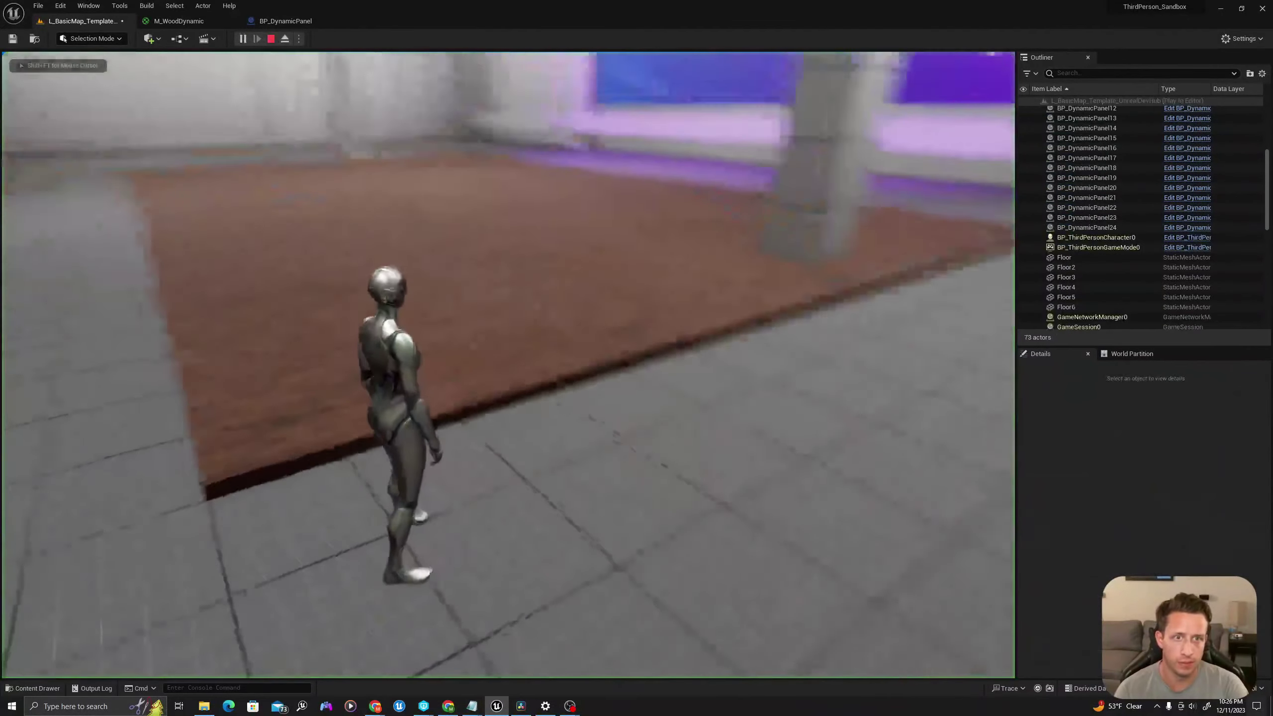
key(w)
key(d)
key(w)
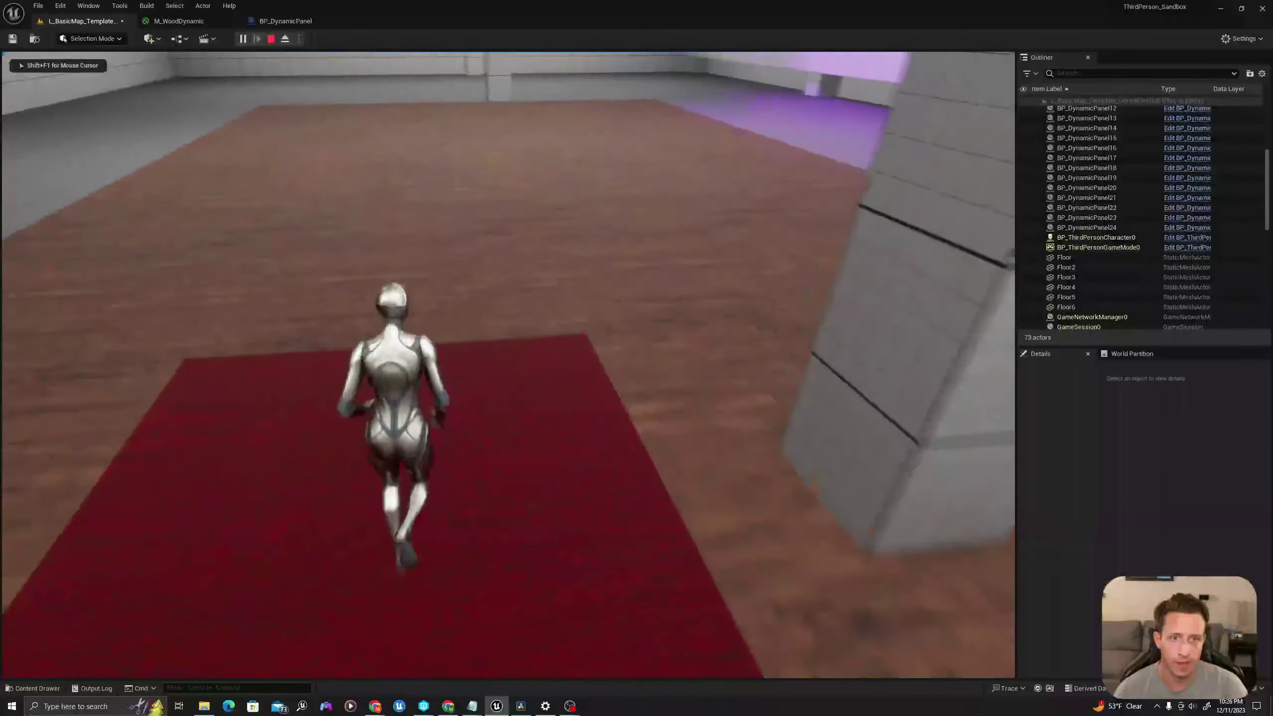
key(a)
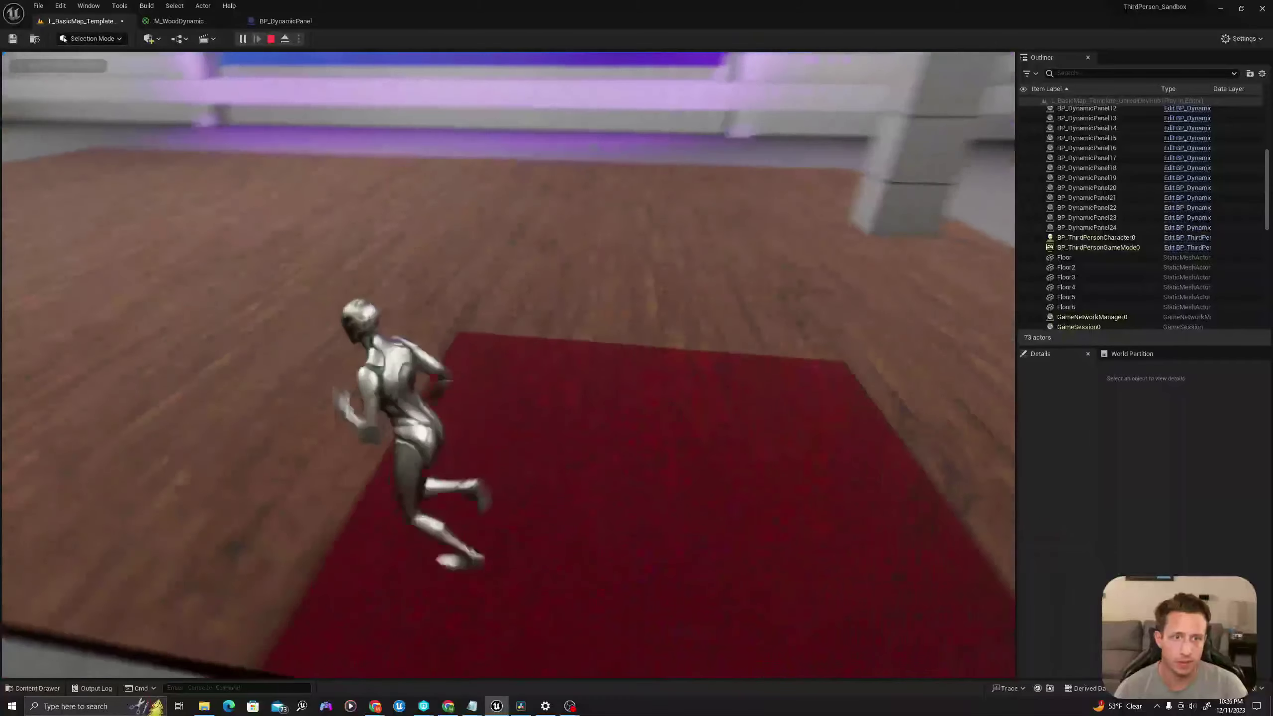
key(w)
key(w)
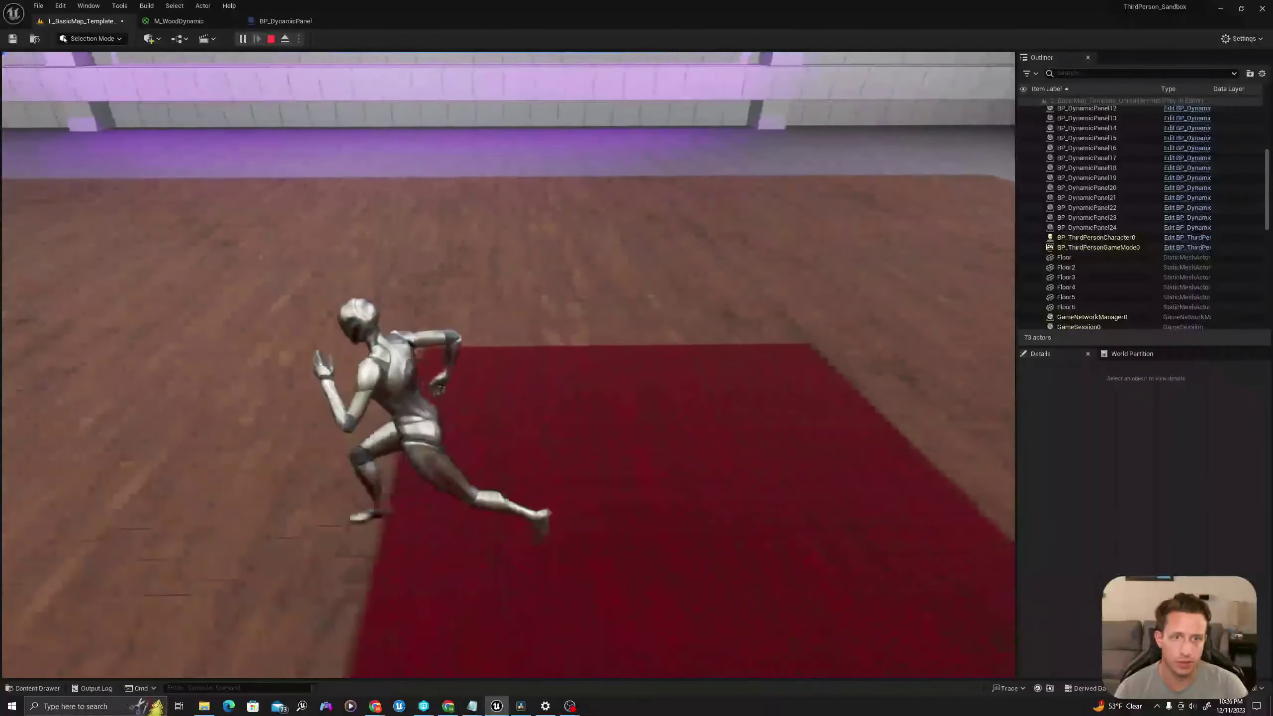
key(w)
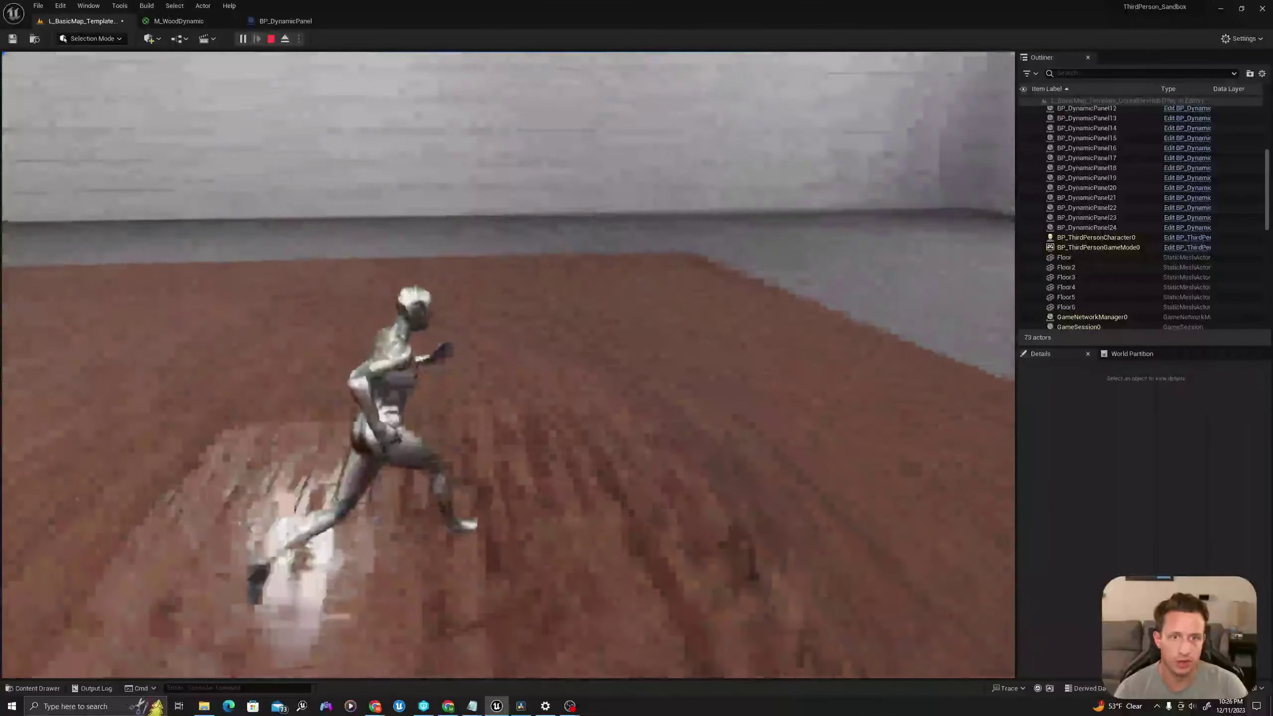
key(Escape)
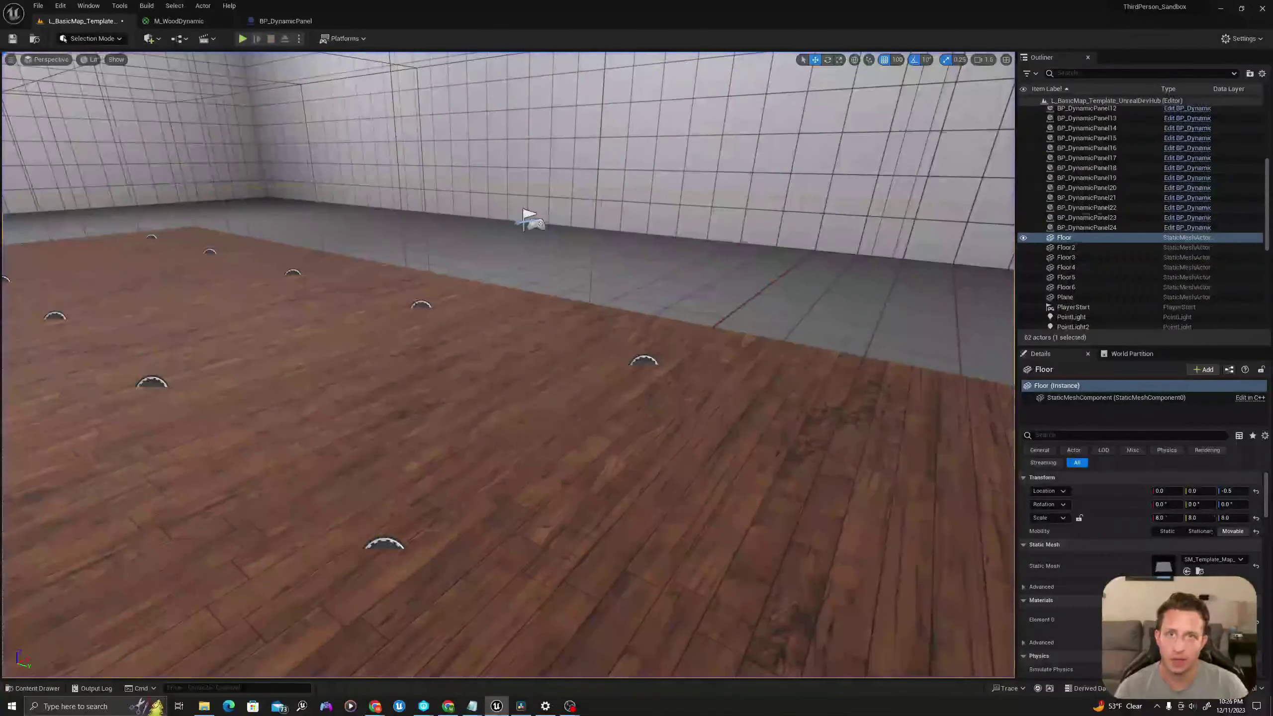
Set the LerpMaterialValueTimeline length to 0.50 in BP_DynamicPanel and edit the time of the LerpContribution curve's end key
click(315, 22)
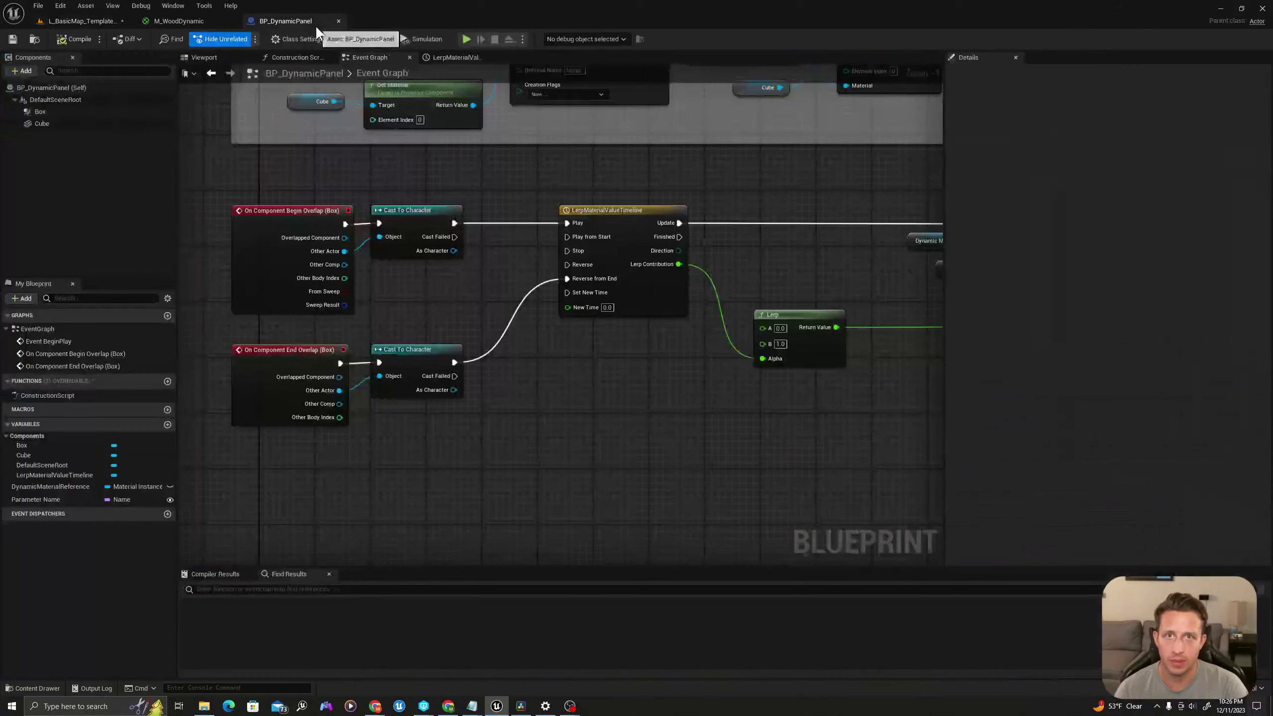
double_click(614, 217)
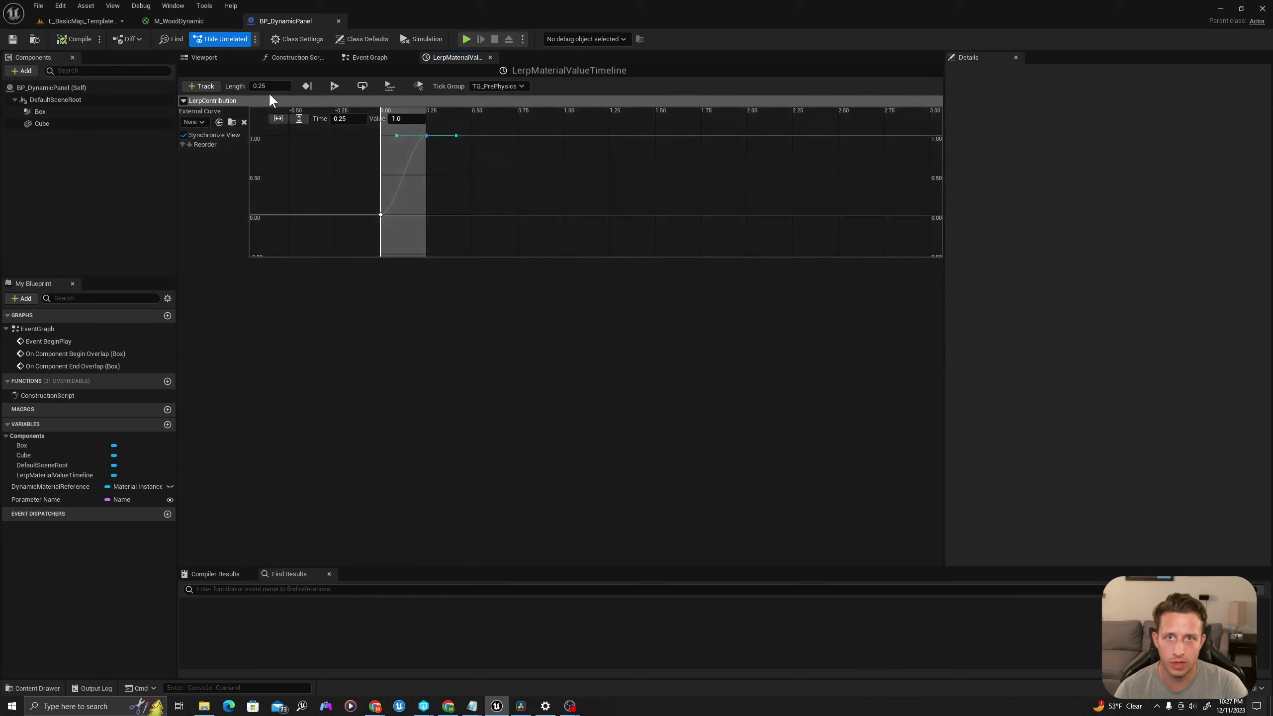
click(269, 88)
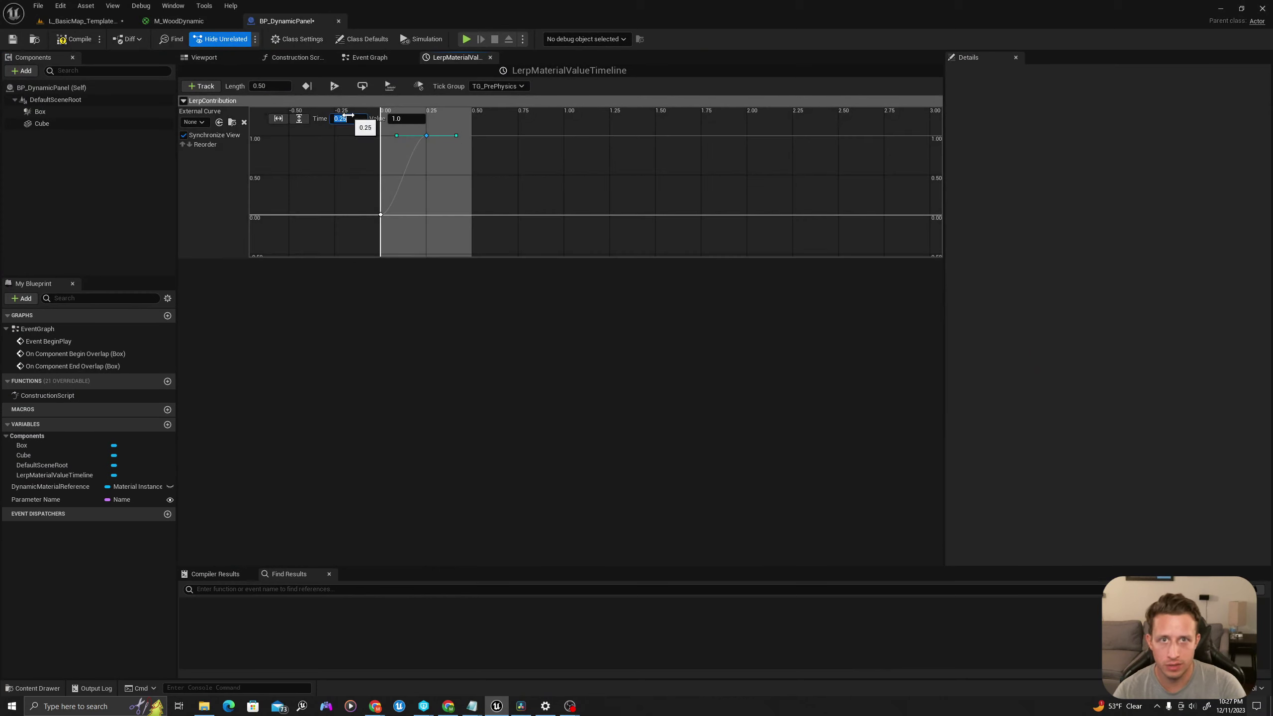
Start a play preview from the level floor beside the panels and run the character across them to test the slower material transitions
click(70, 23)
right_drag(525, 216, 489, 320)
right_click(377, 442)
click(402, 434)
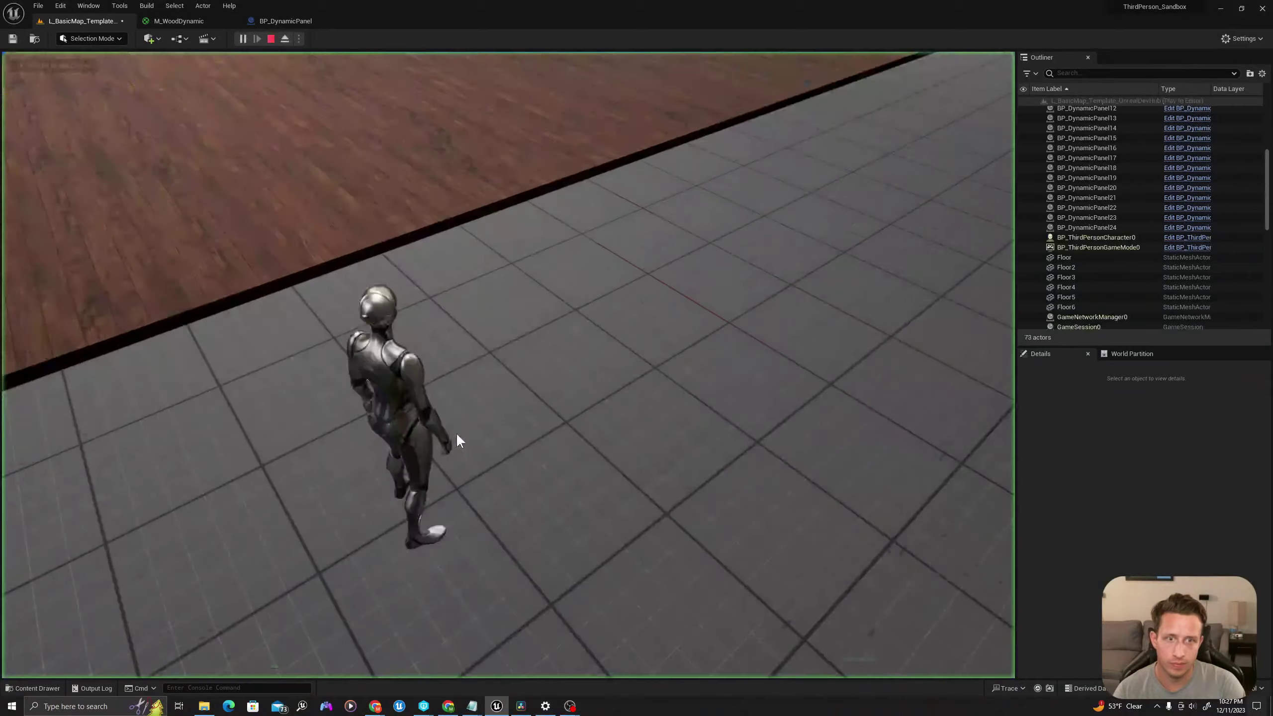
key(w)
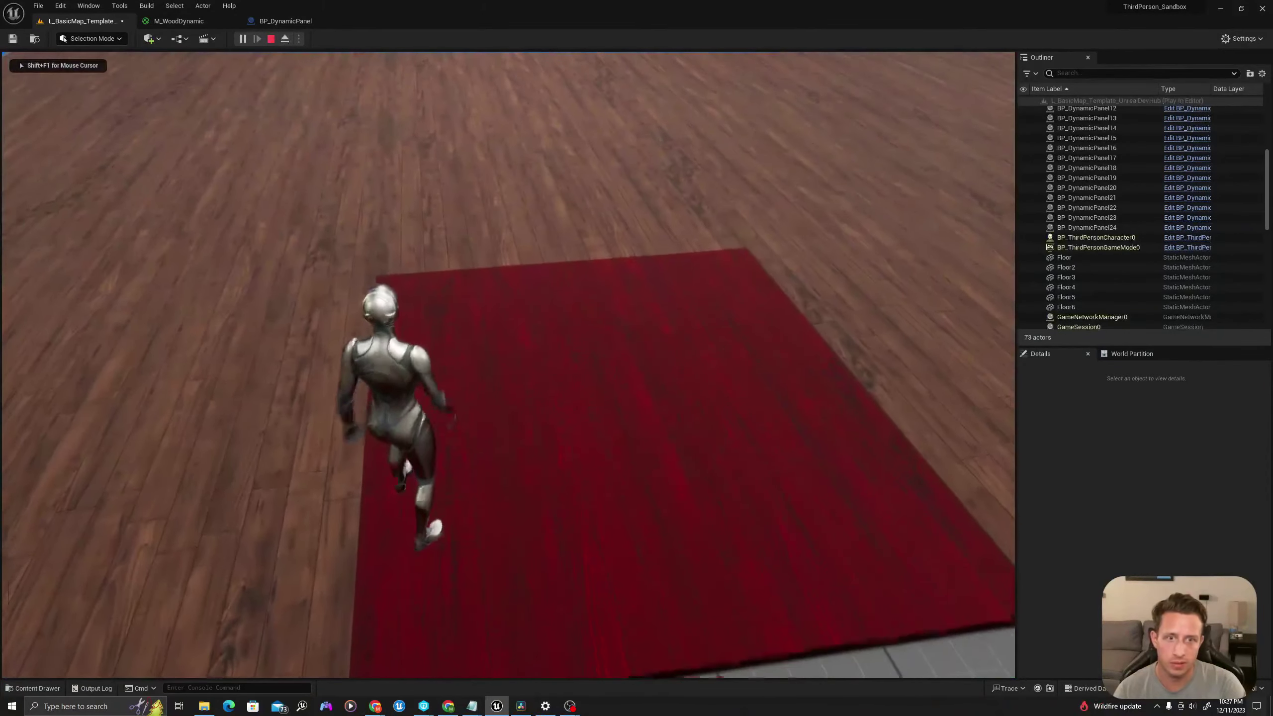
key(w)
key(a)
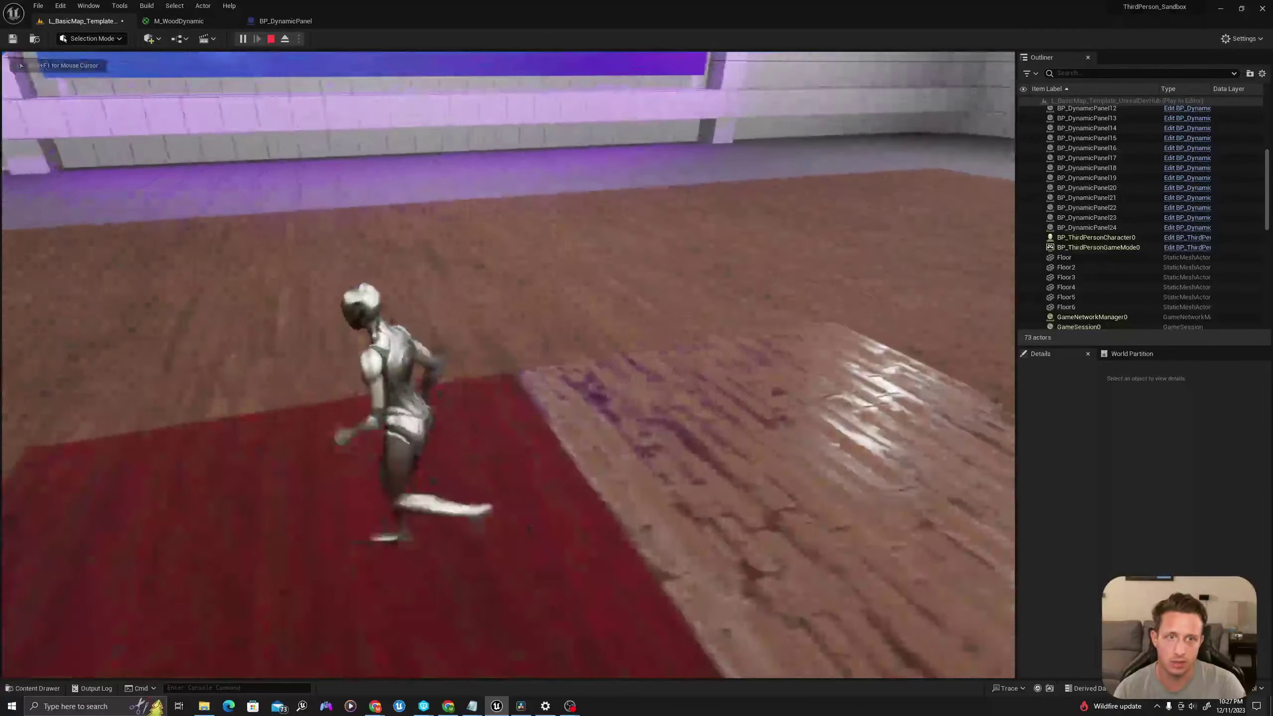
key(w)
key(w)
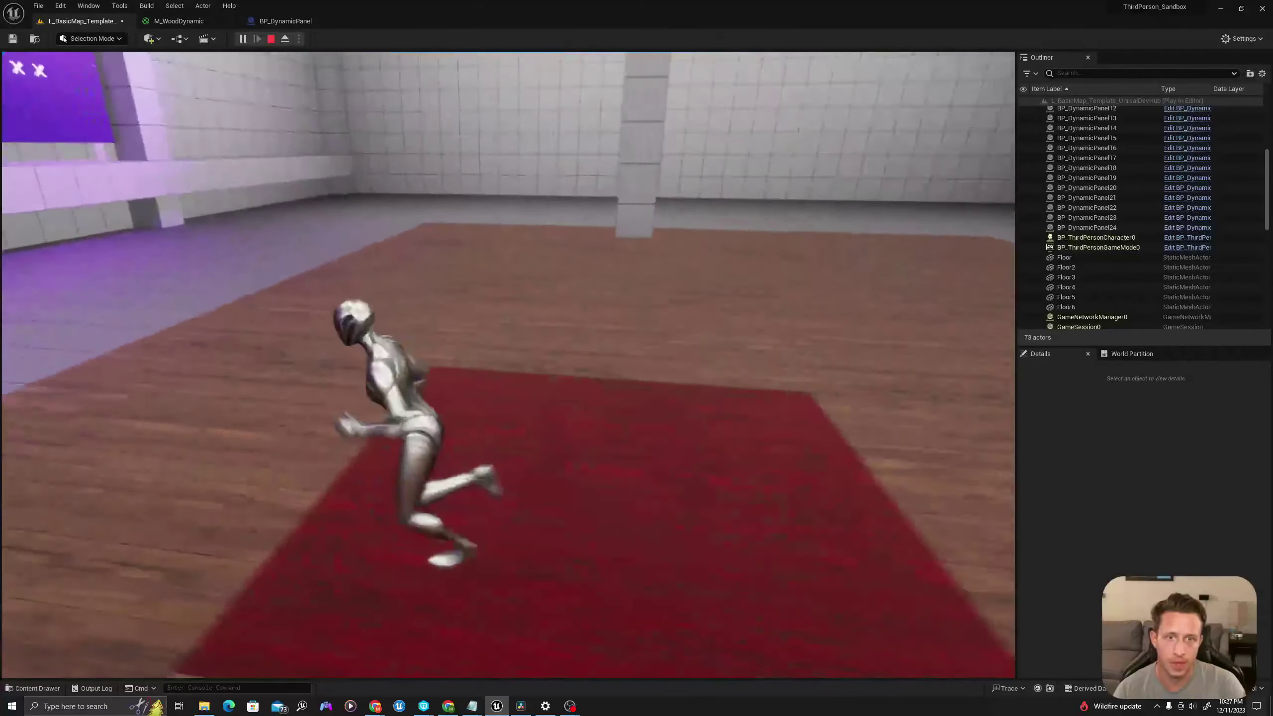
key(w)
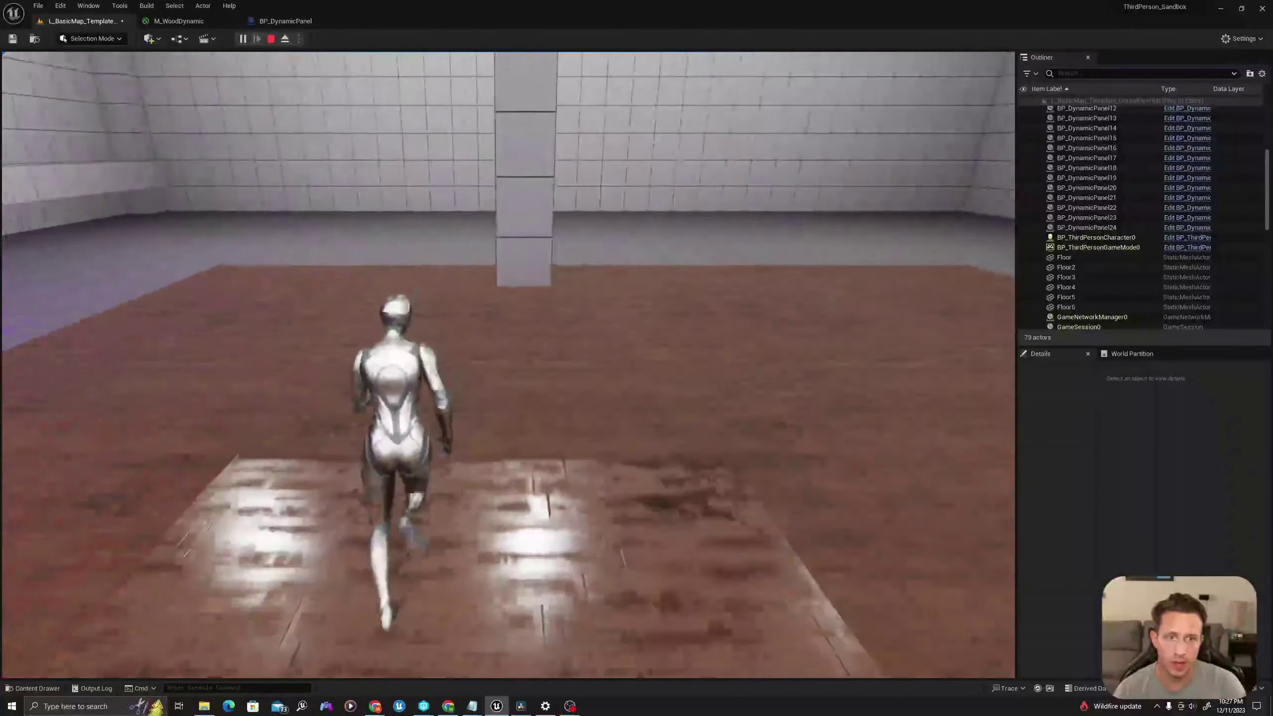
key(w)
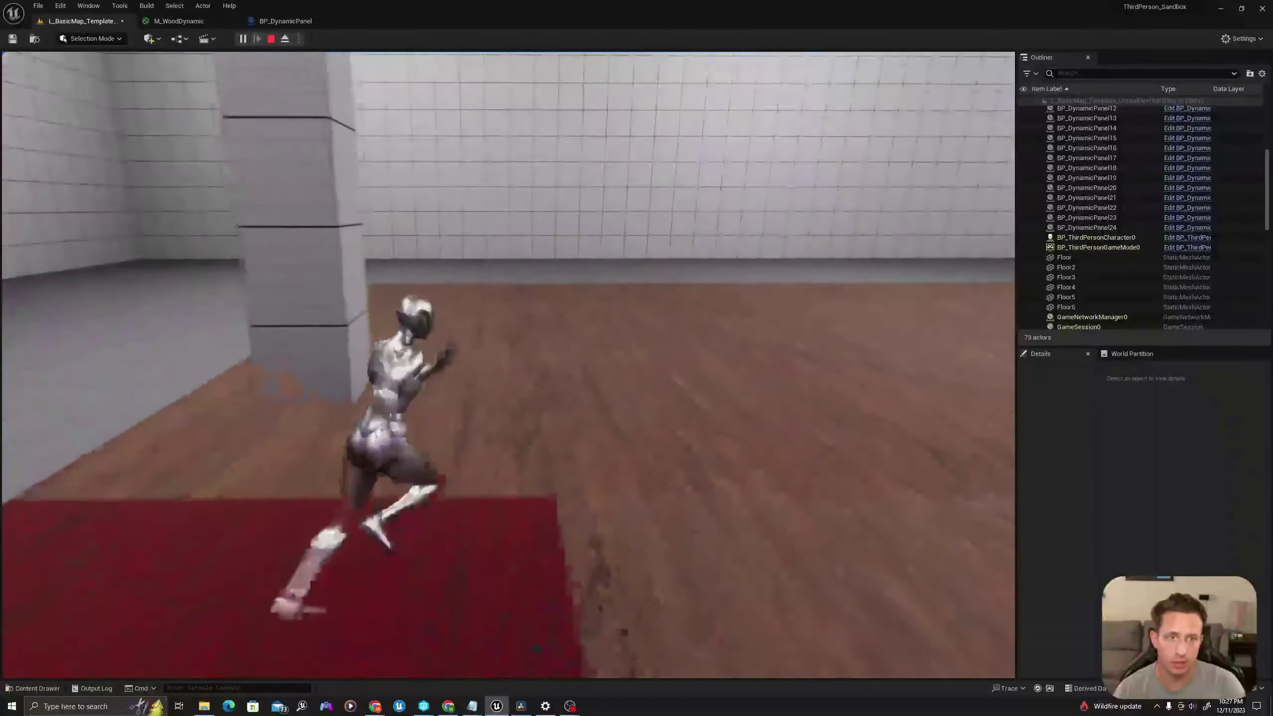
key(grave)
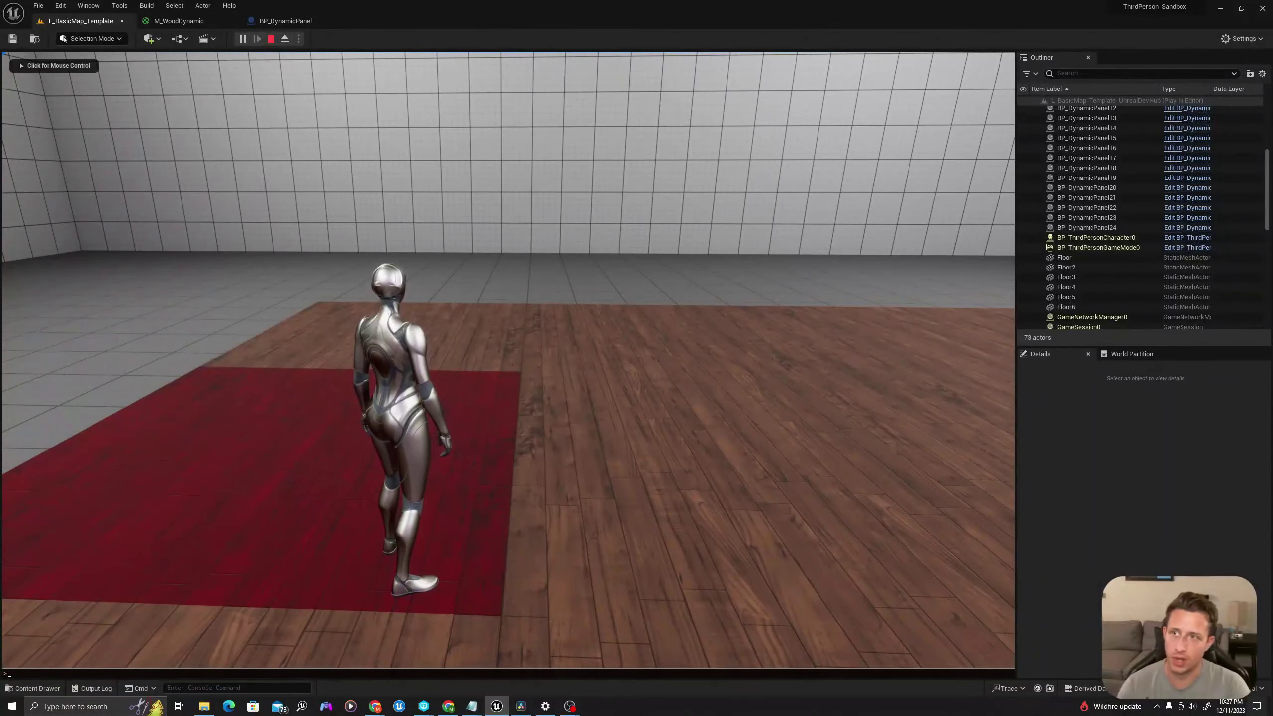